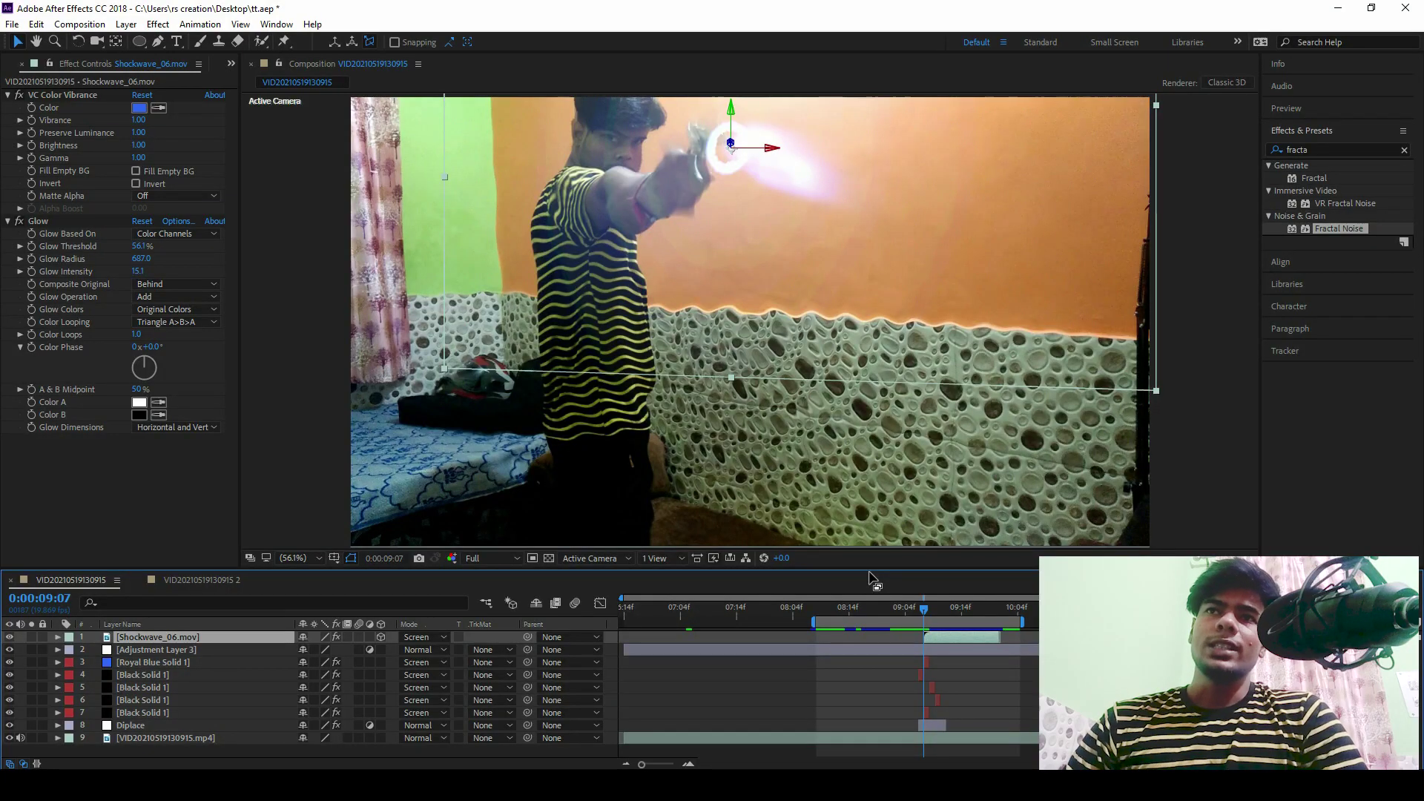
# Step: Play back the finished blue shockwave shot in the first composition
pyautogui.press('space')
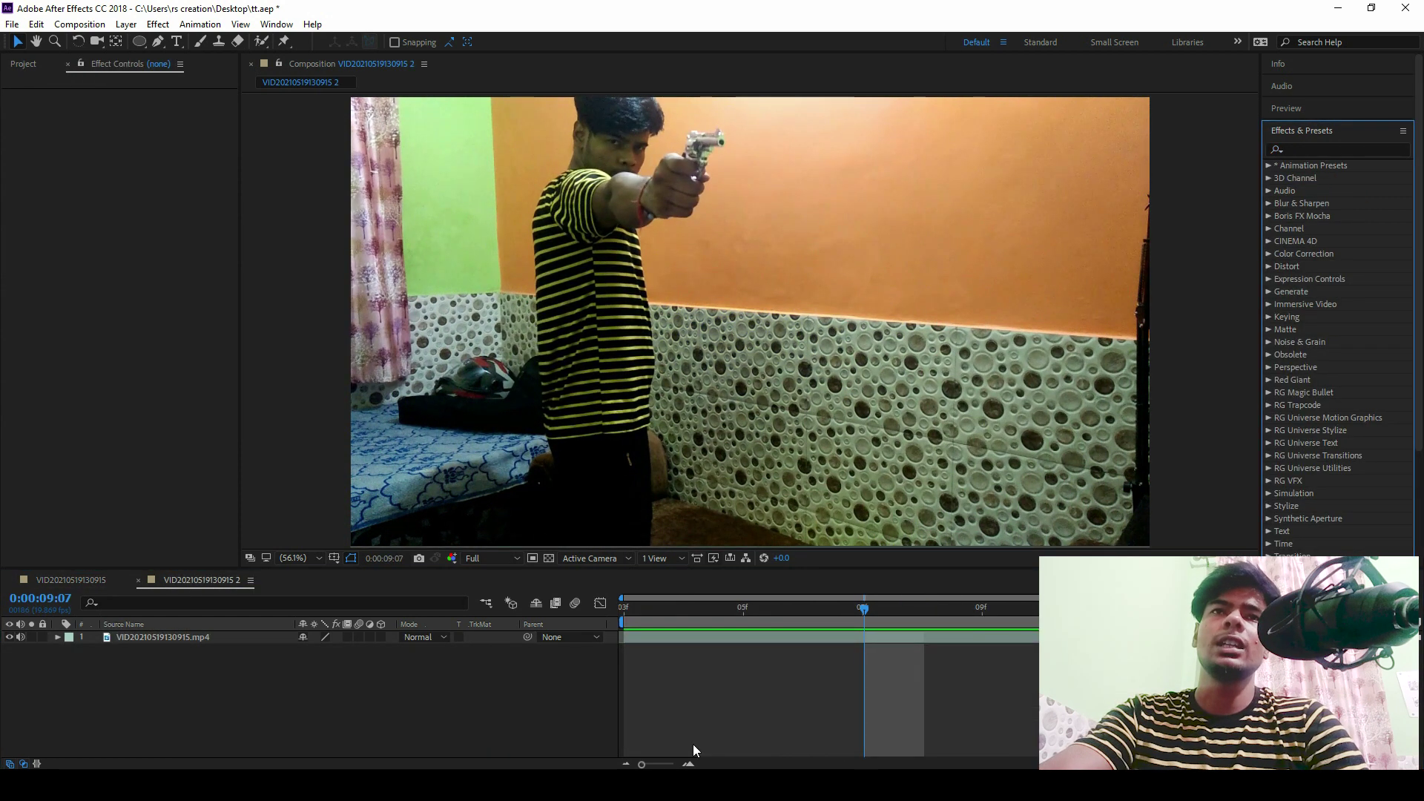
# Step: Add a new black solid layer with default settings above the gun footage
pyautogui.rightClick(203, 677)
pyautogui.moveTo(328, 523)
pyautogui.click(439, 555)
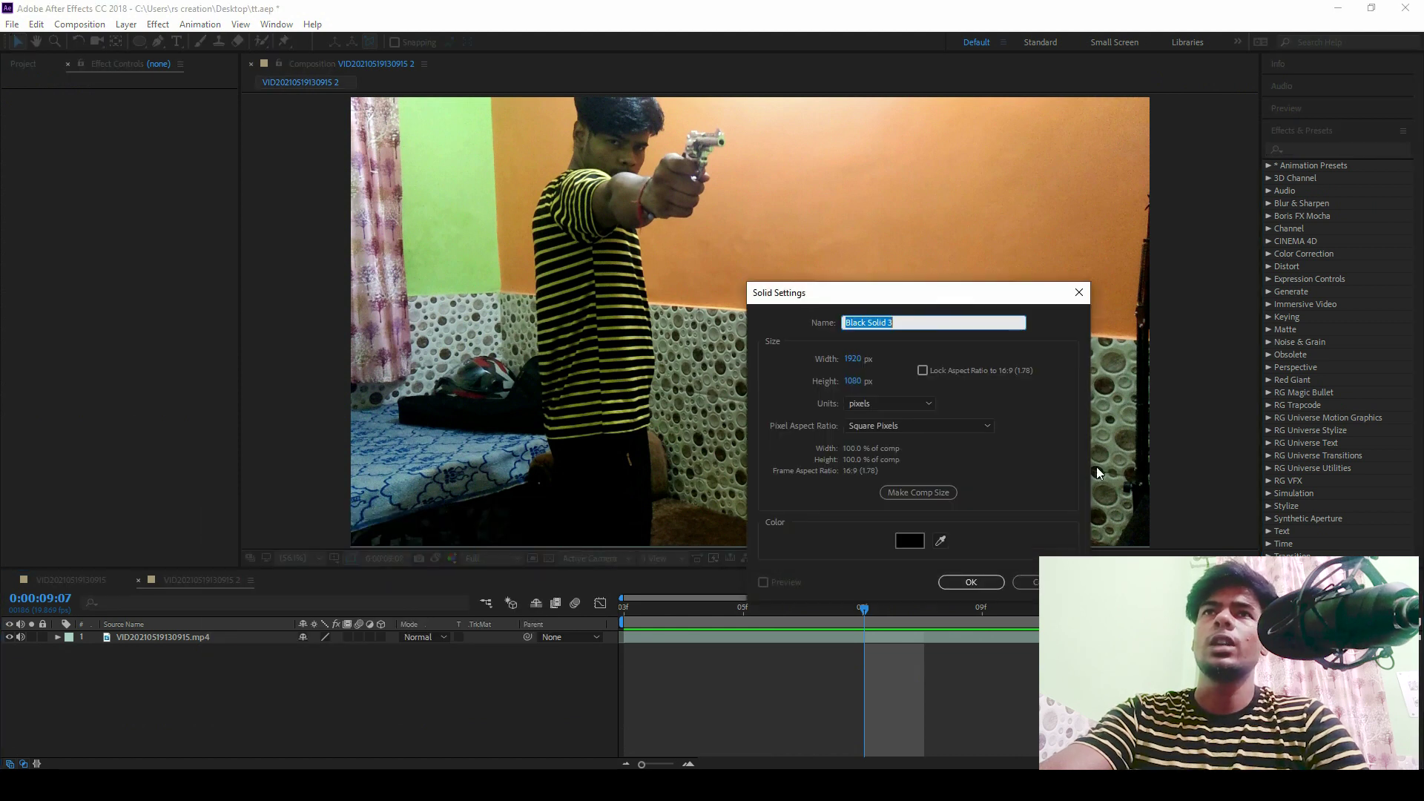
pyautogui.click(970, 582)
pyautogui.click(199, 641)
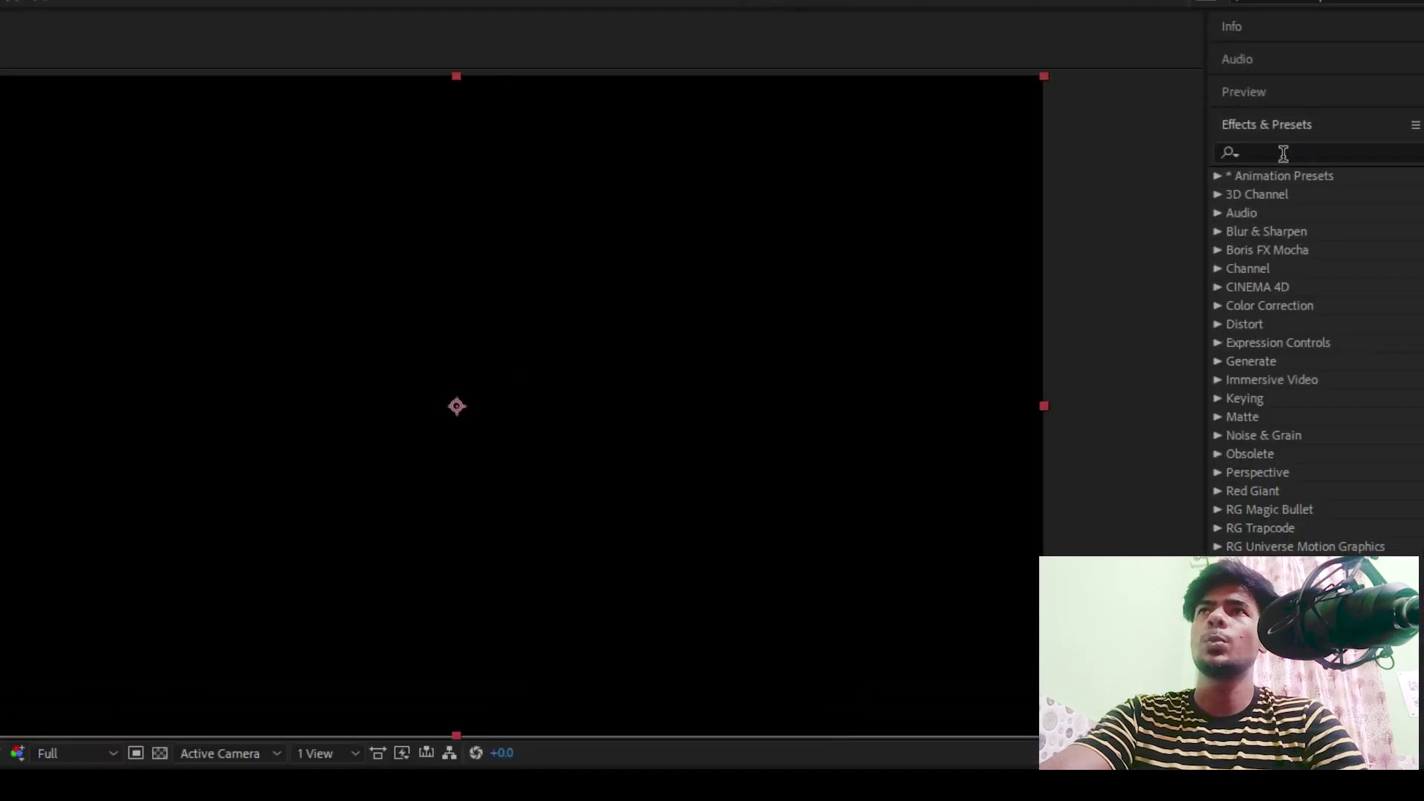
# Step: Search 'frac' and apply Fractal Noise to the black solid
pyautogui.click(1283, 150)
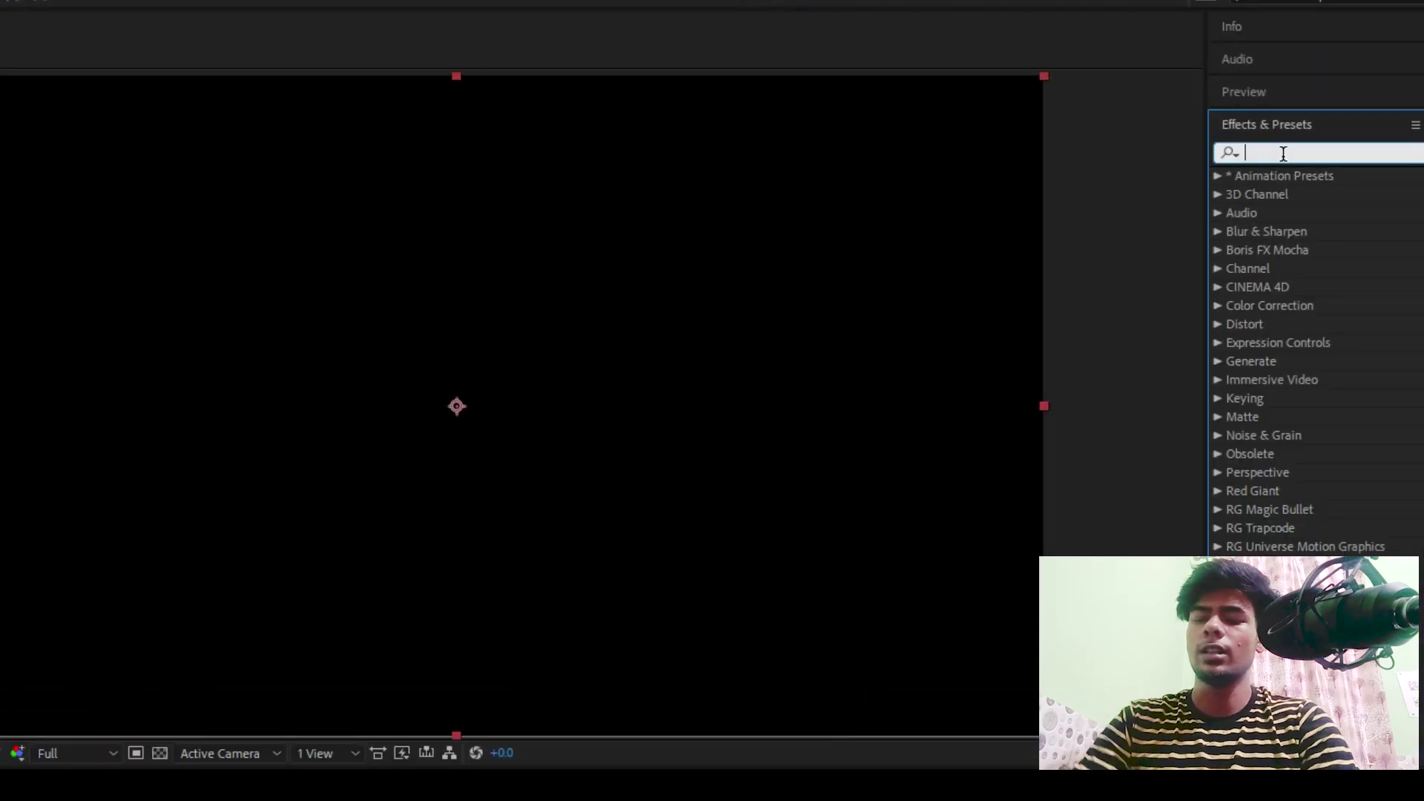
pyautogui.write('frac')
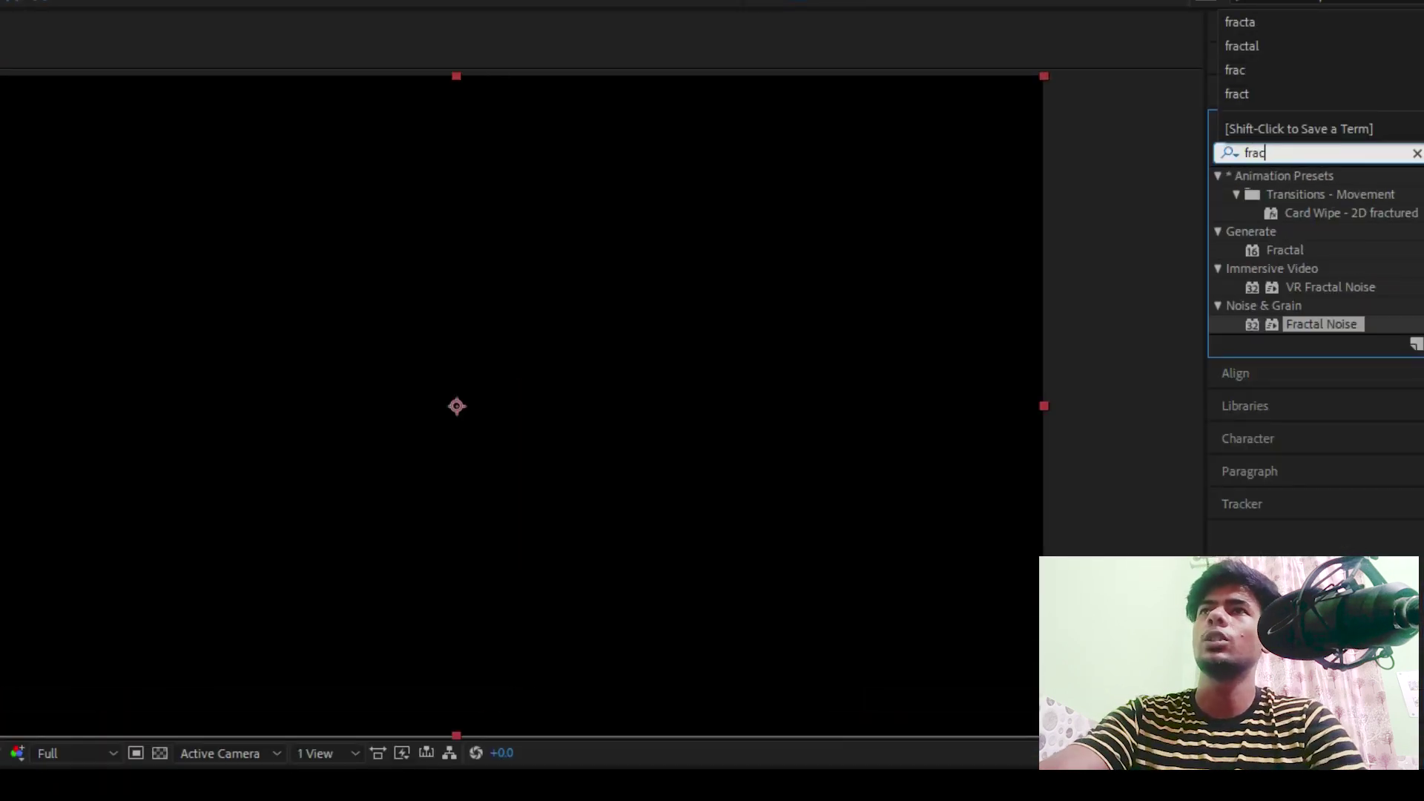
pyautogui.moveTo(1285, 330); pyautogui.dragTo(162, 631)
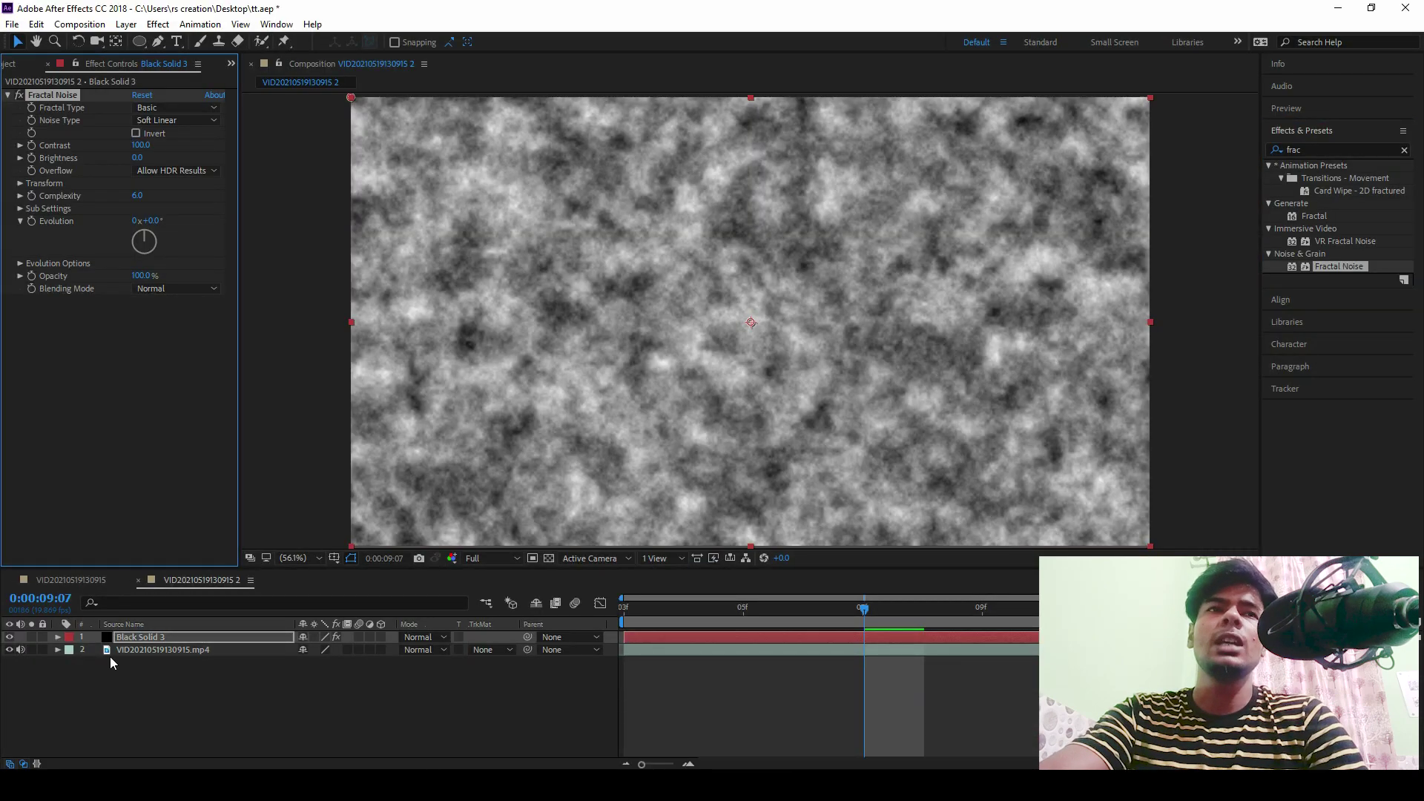
# Step: Hide the noise solid and scrub to the frame where the gun fires
pyautogui.click(10, 638)
pyautogui.click(813, 613)
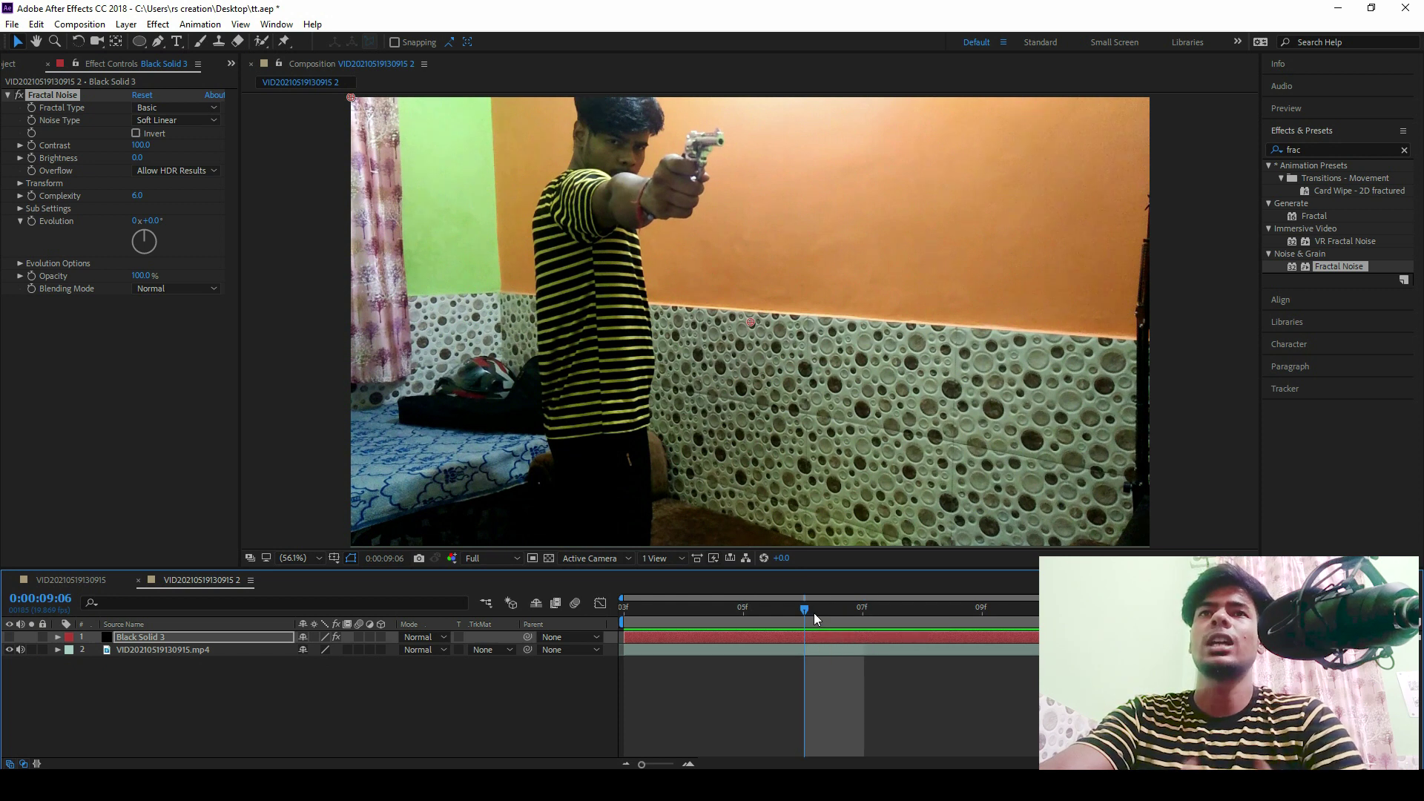
pyautogui.moveTo(807, 609); pyautogui.dragTo(942, 612)
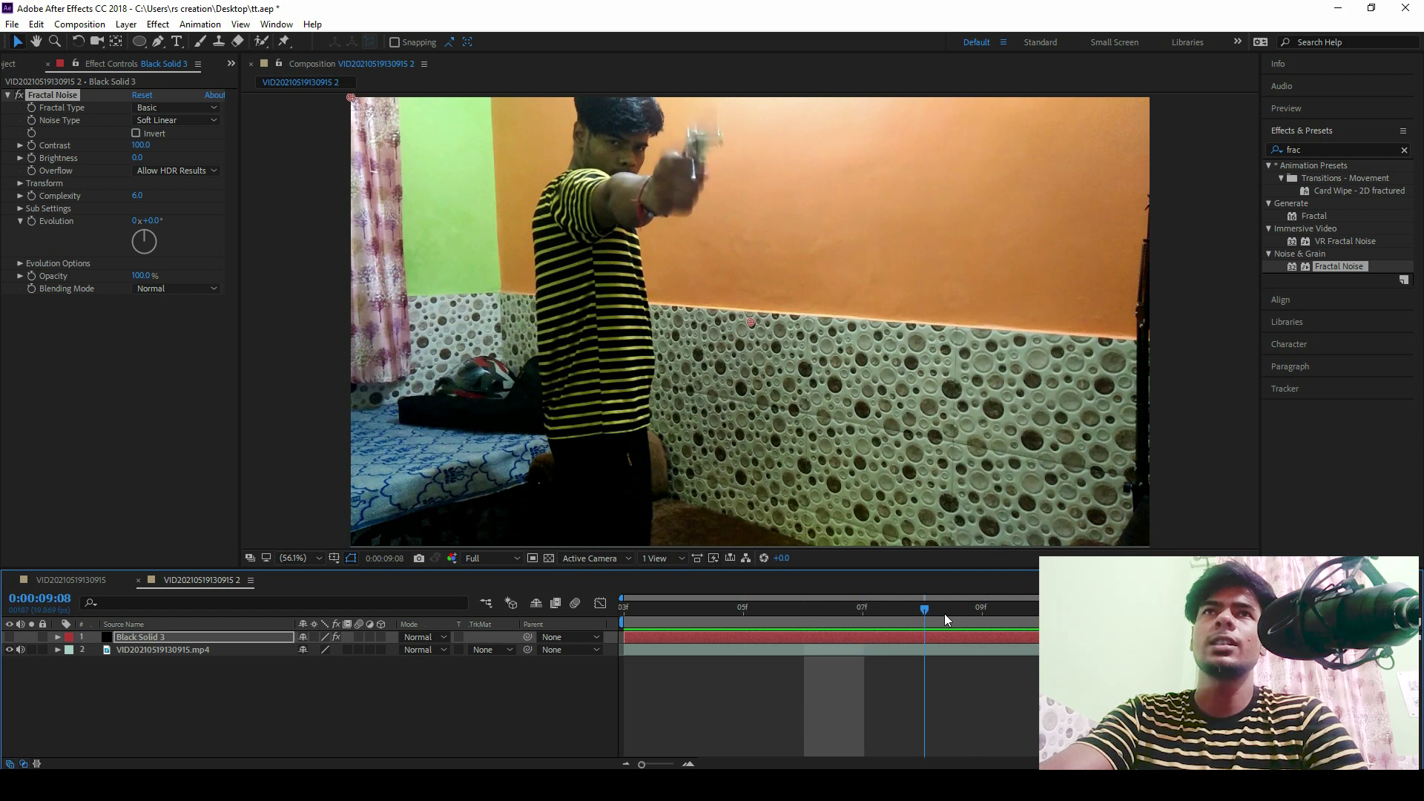
pyautogui.moveTo(458, 442); pyautogui.dragTo(515, 512)
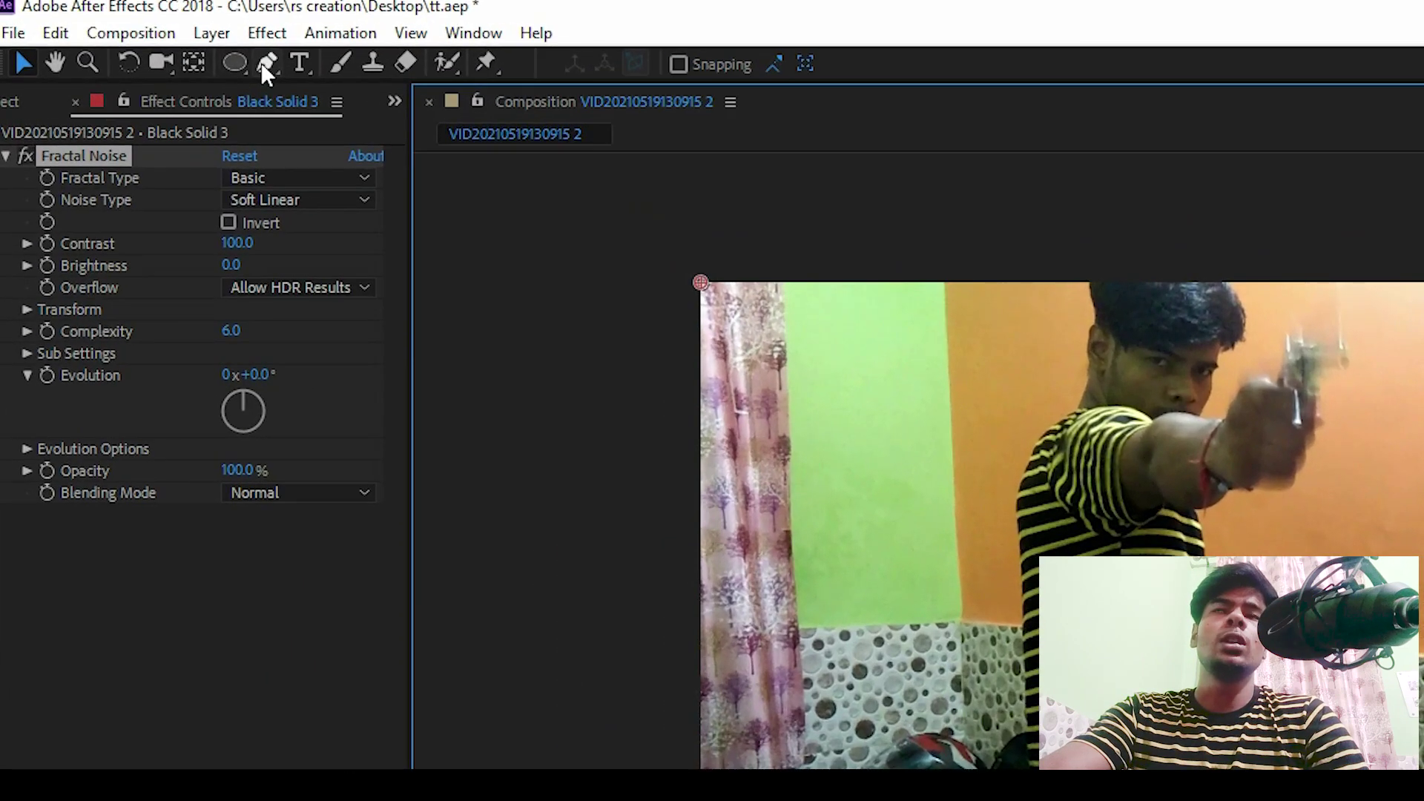
# Step: Zoom the composition view to 200%, then back to 100%
pyautogui.click(158, 42)
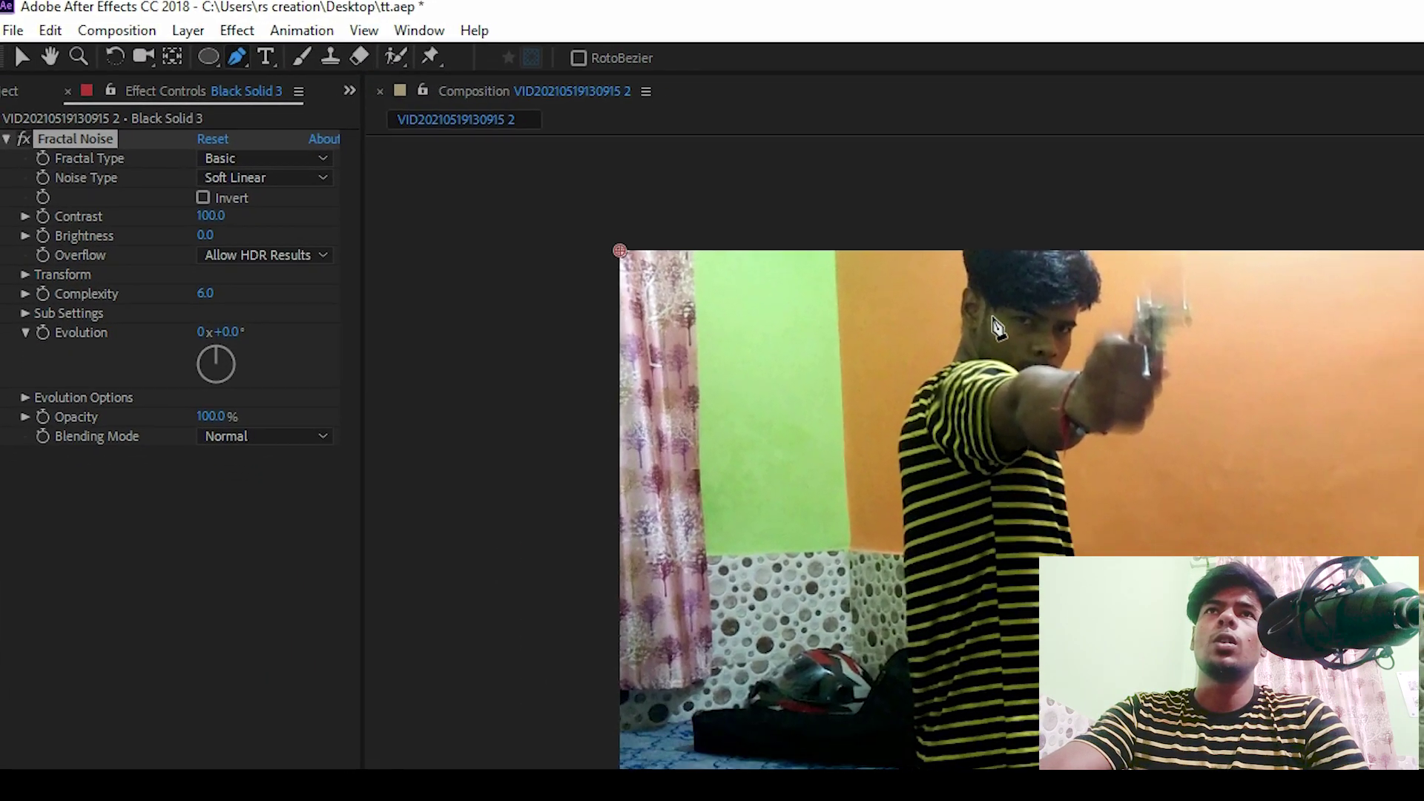
pyautogui.press('z')
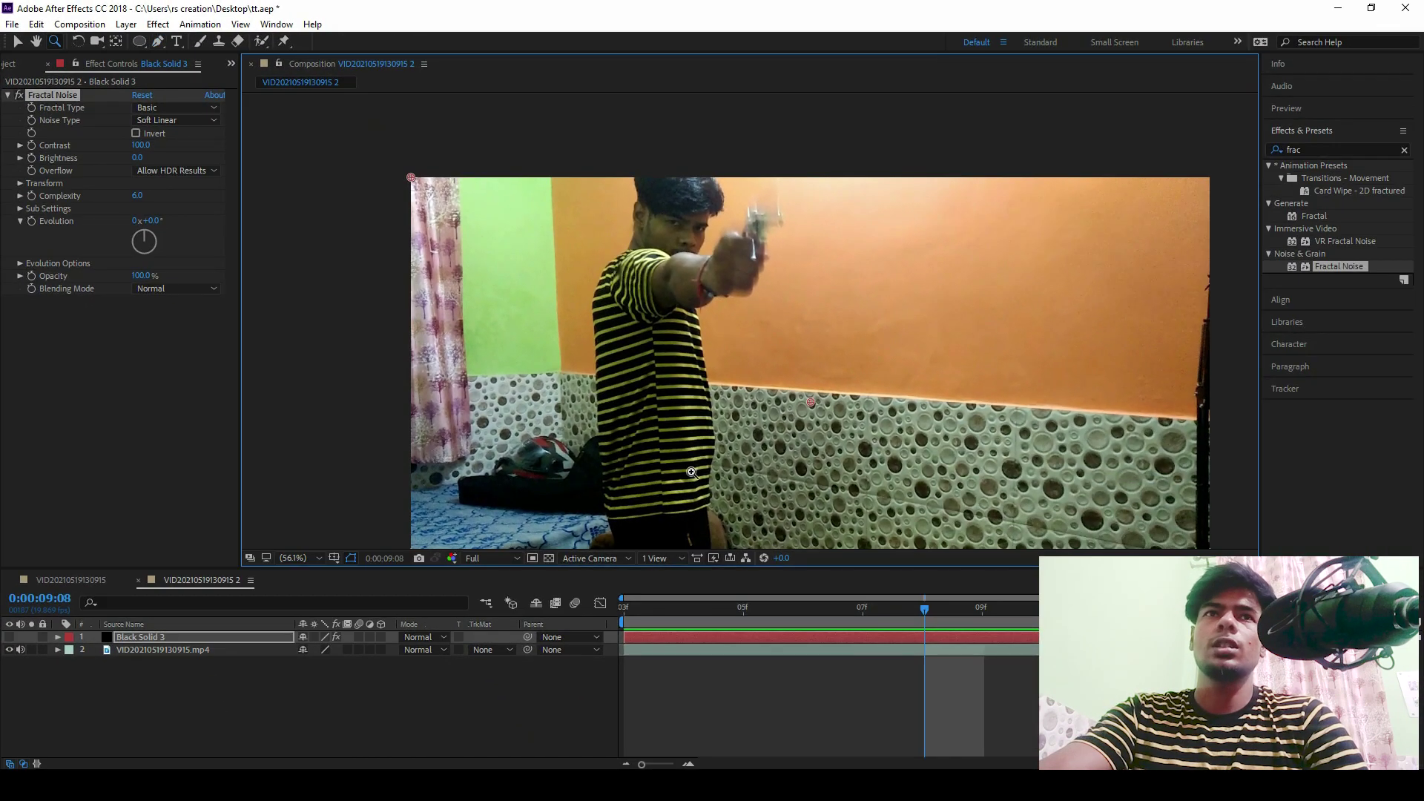
pyautogui.click(297, 558)
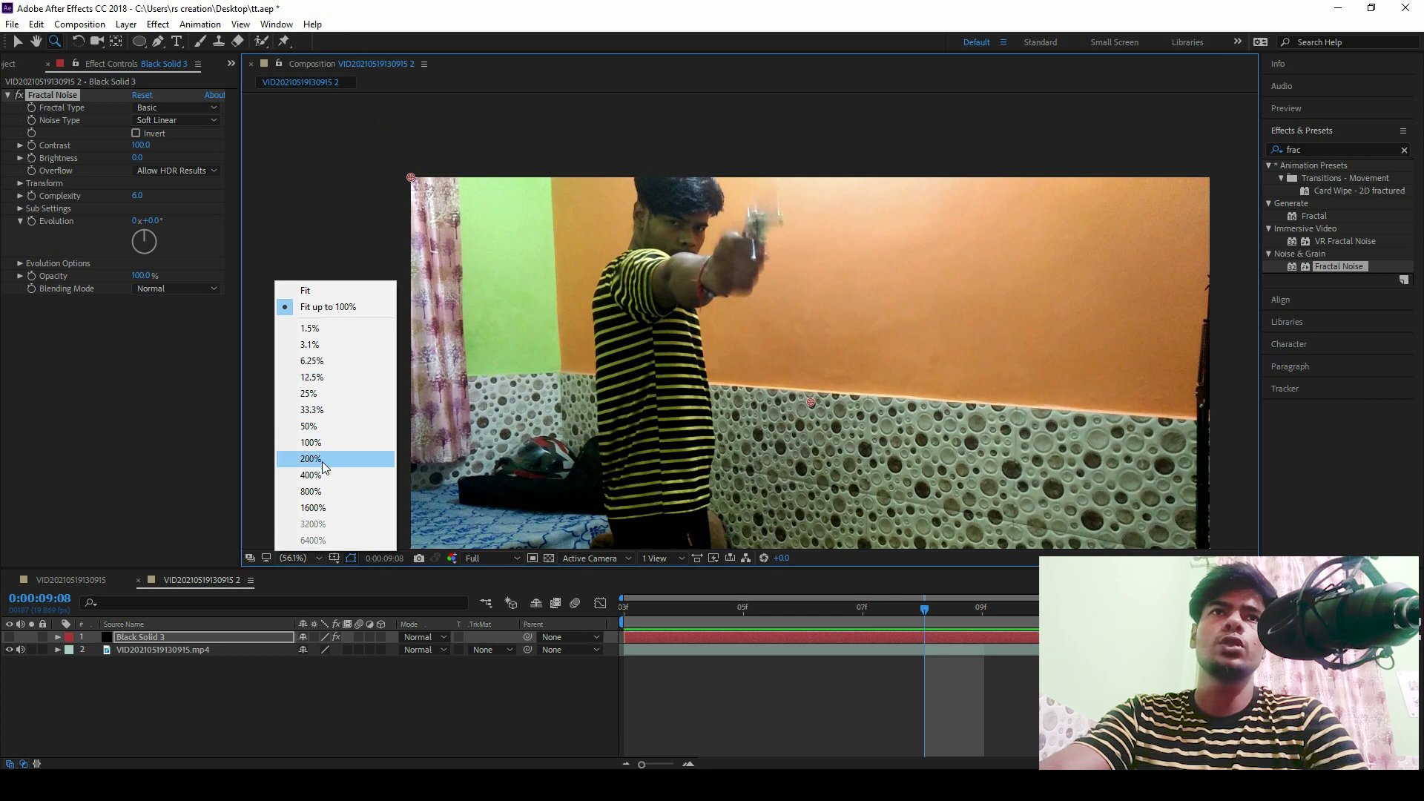
pyautogui.click(311, 458)
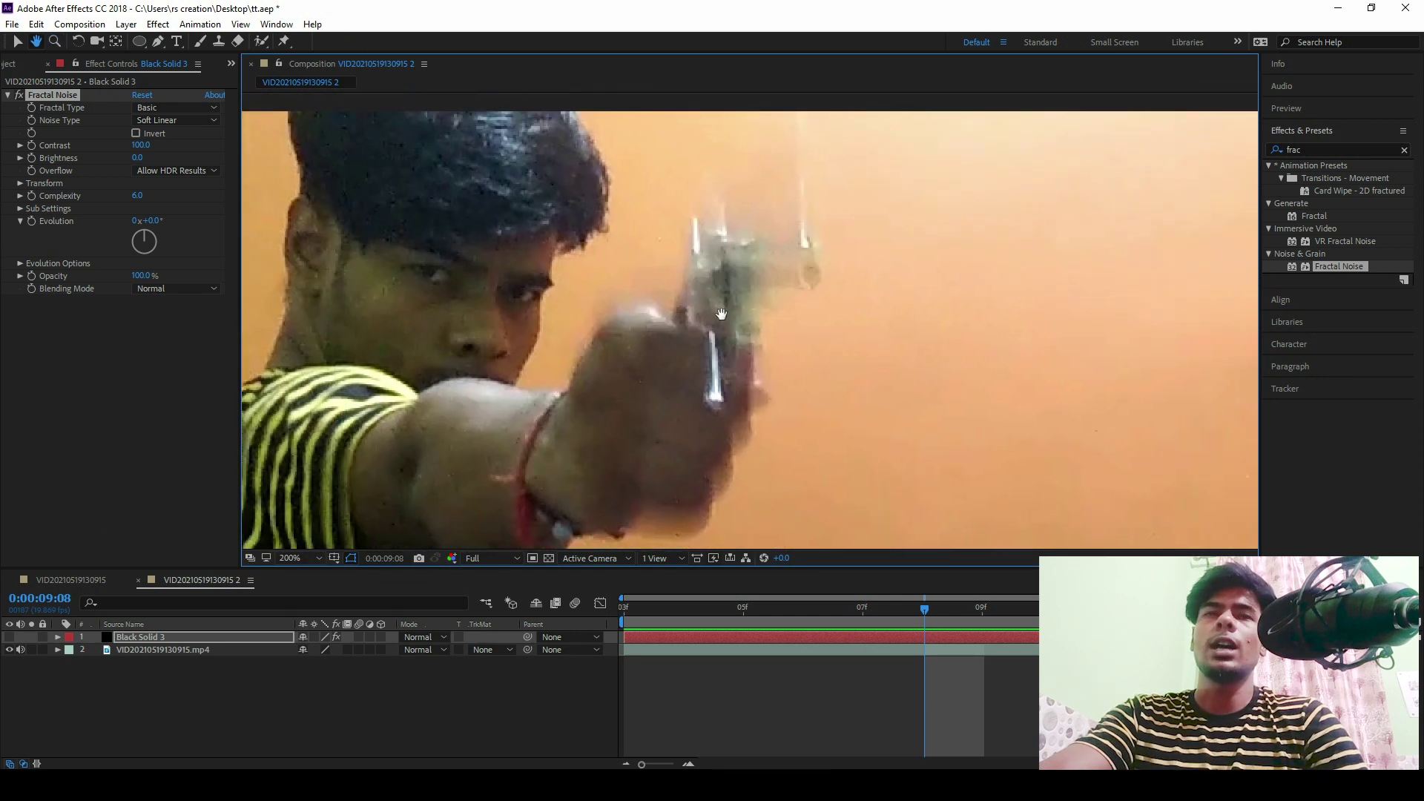
pyautogui.keyDown('alt'); pyautogui.click(757, 316); pyautogui.keyUp('alt')
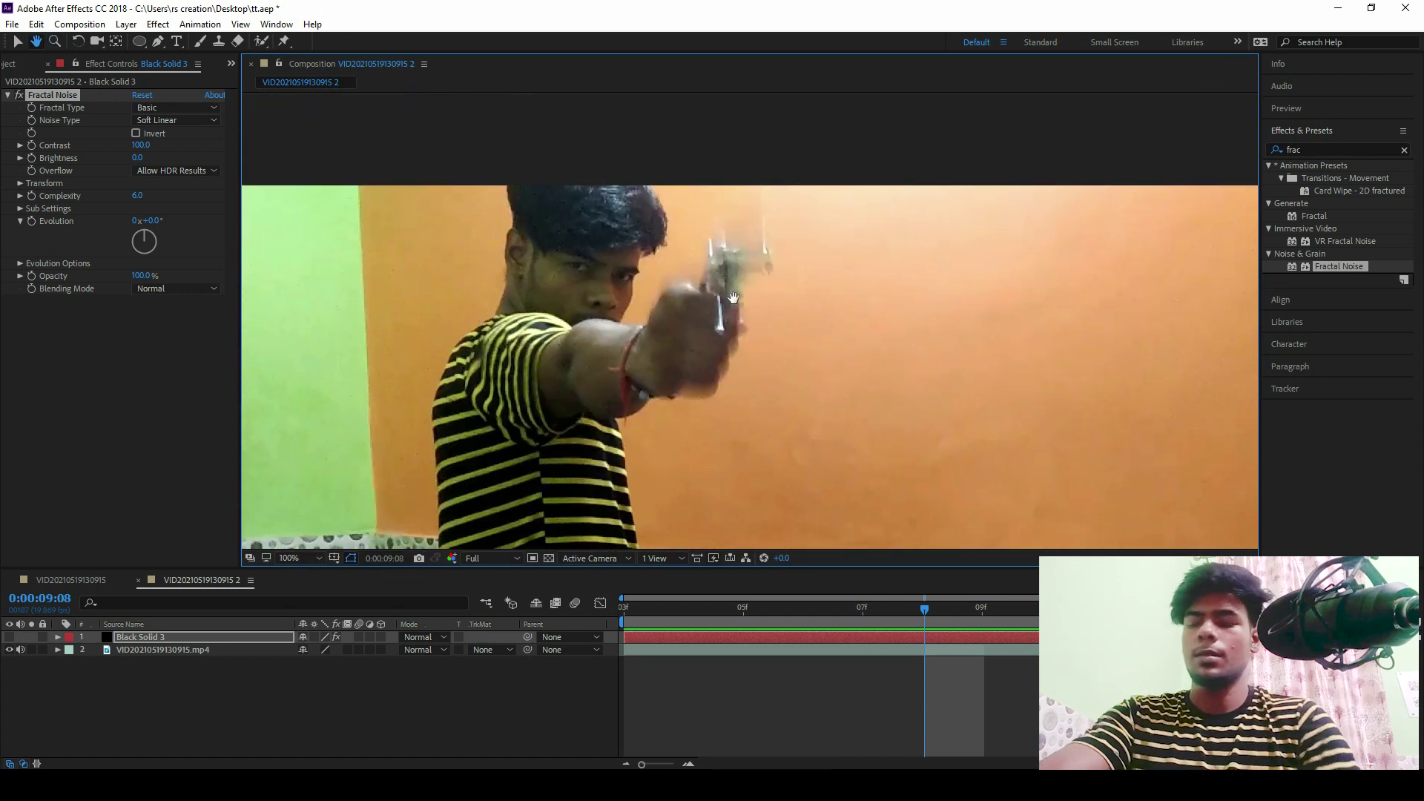
# Step: Draw a closed jagged mask beside the gun muzzle on the noise solid
pyautogui.press('p')
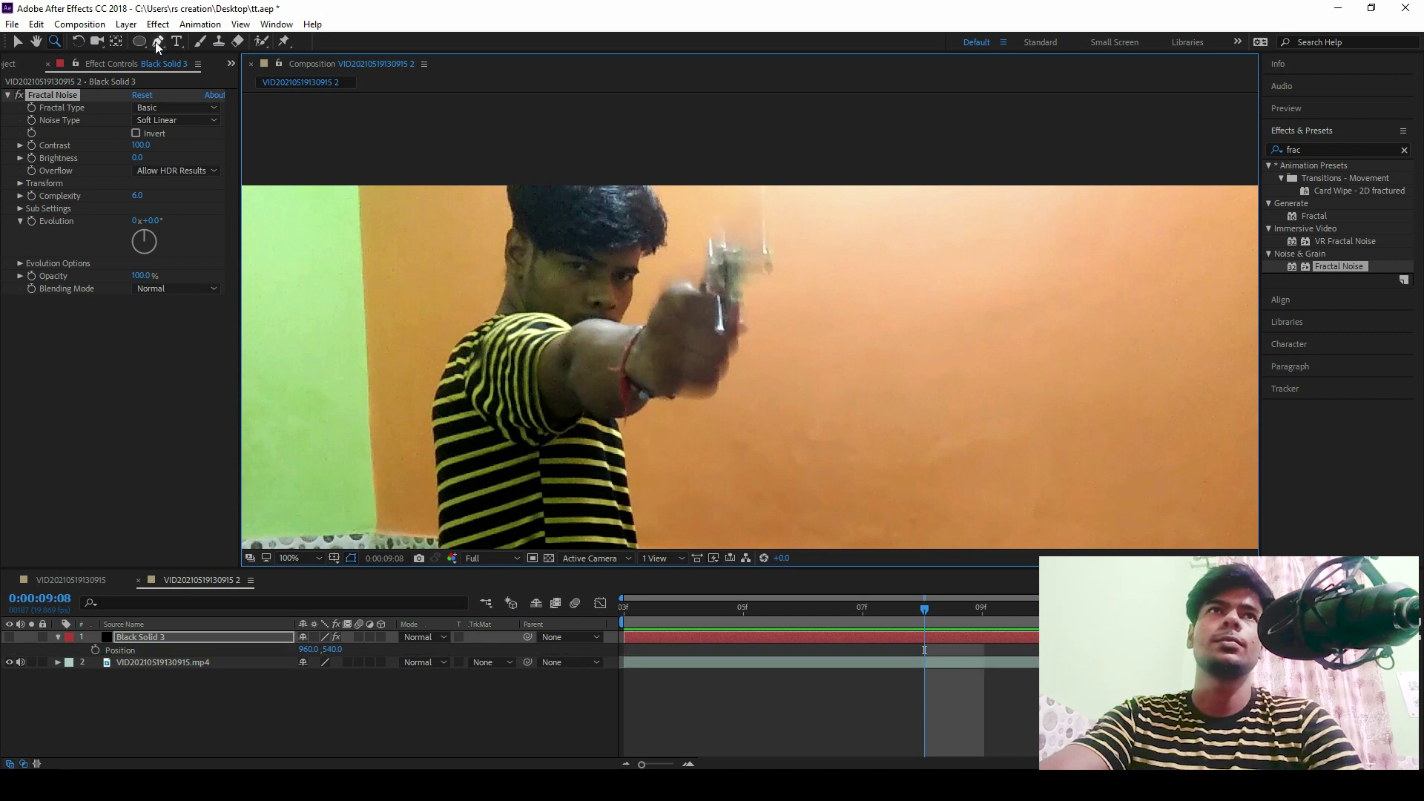
pyautogui.click(157, 44)
pyautogui.click(748, 226)
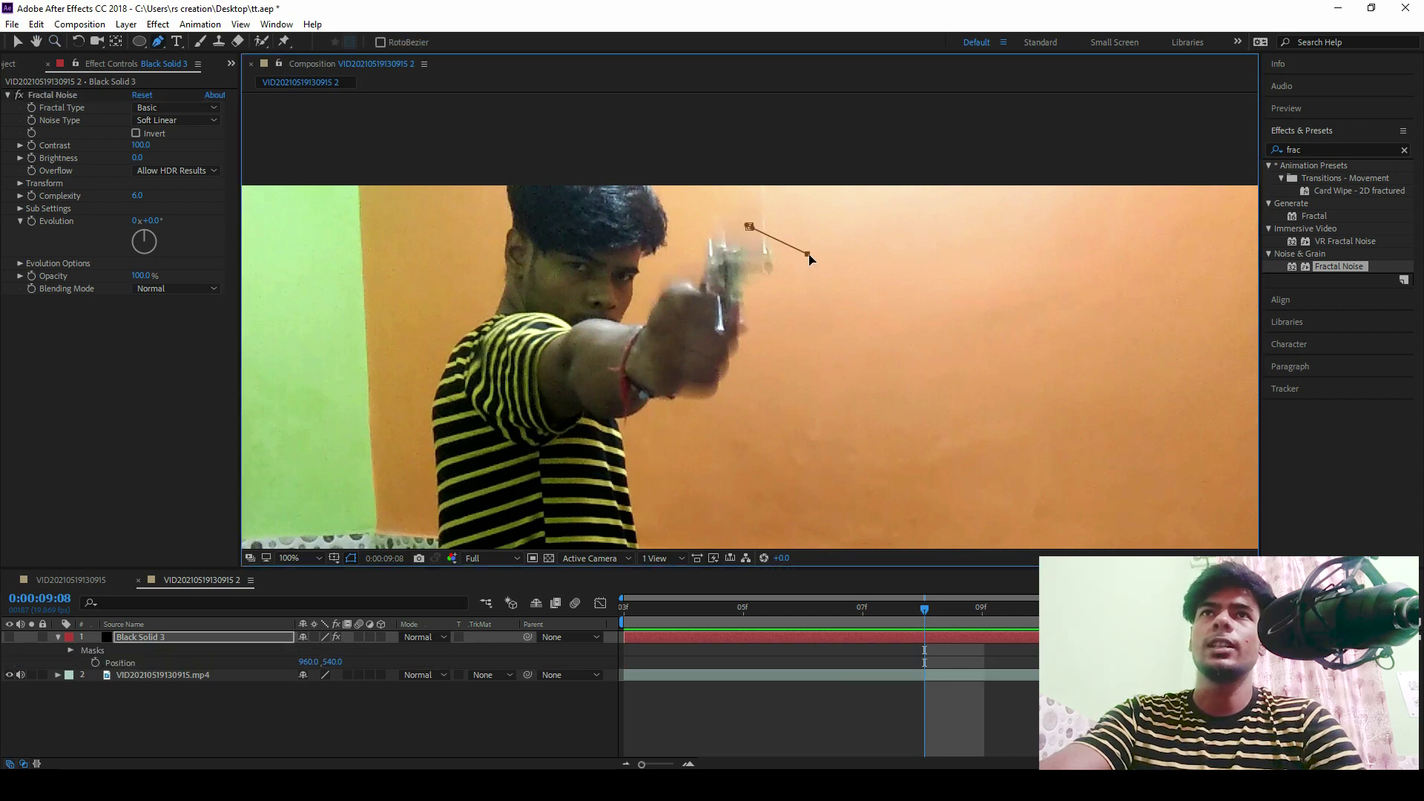
pyautogui.click(767, 309)
pyautogui.click(757, 323)
pyautogui.click(744, 293)
pyautogui.click(750, 275)
pyautogui.moveTo(749, 227); pyautogui.dragTo(777, 250)
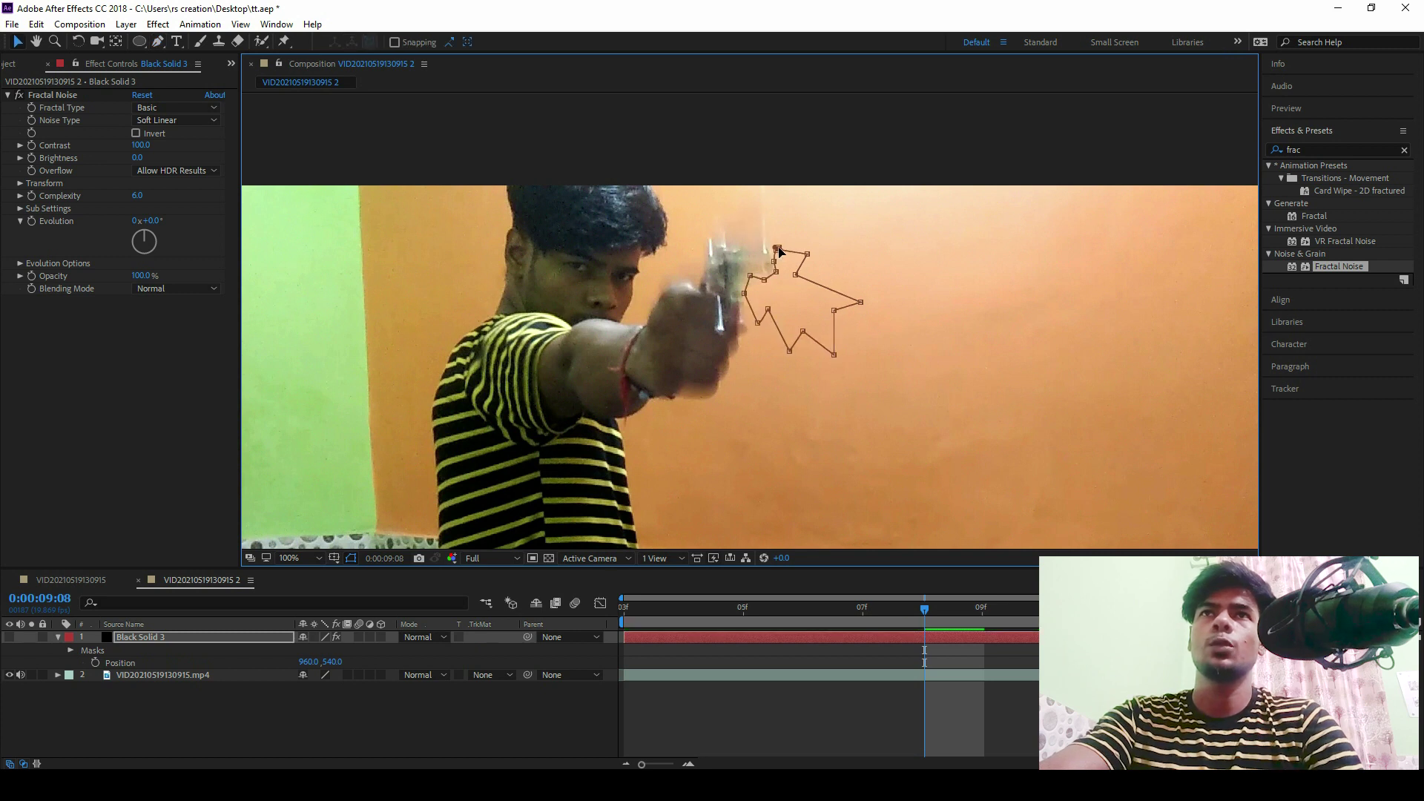
# Step: Show the noise layer again and feather Mask 1 to 31 pixels
pyautogui.press('h')
pyautogui.moveTo(908, 389); pyautogui.dragTo(908, 358)
pyautogui.press('v')
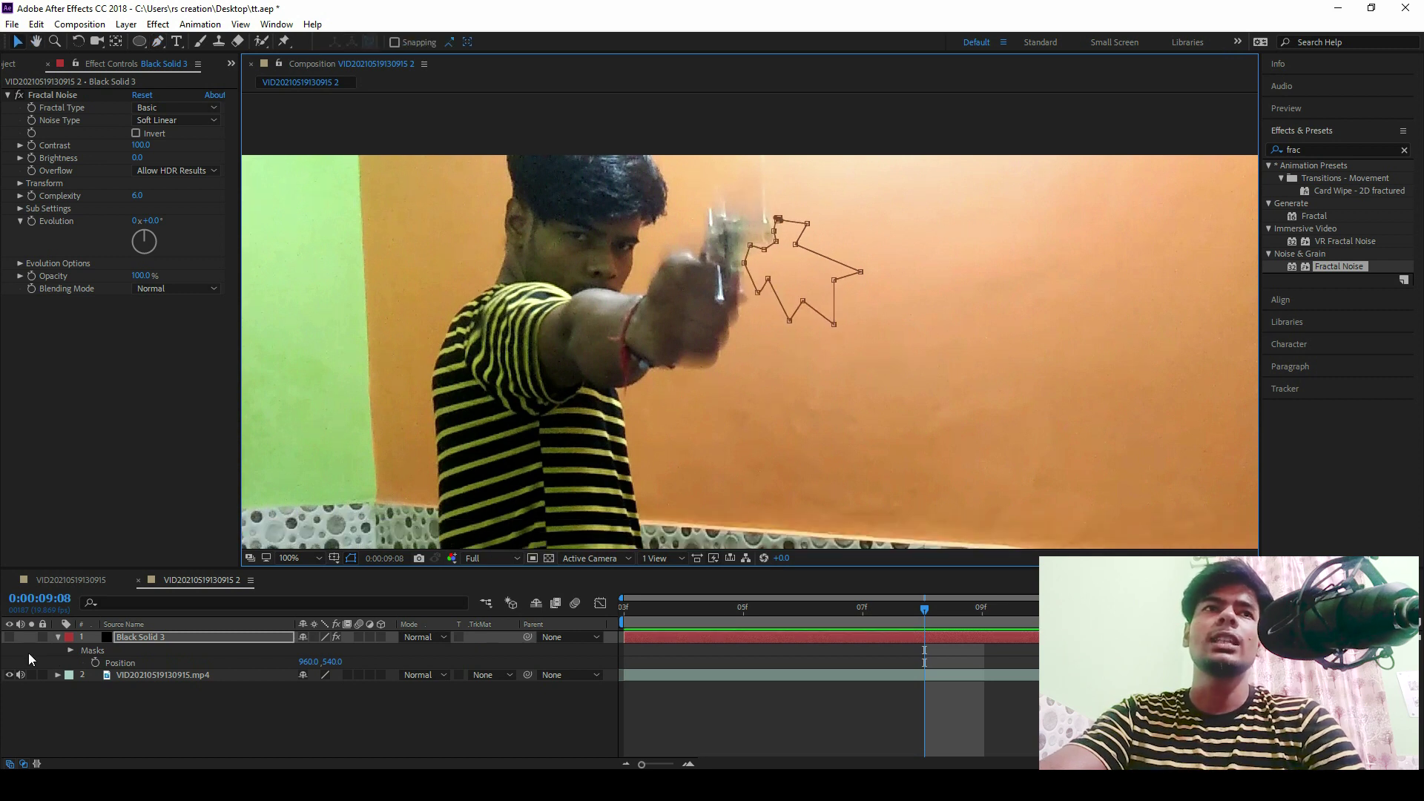
pyautogui.click(9, 637)
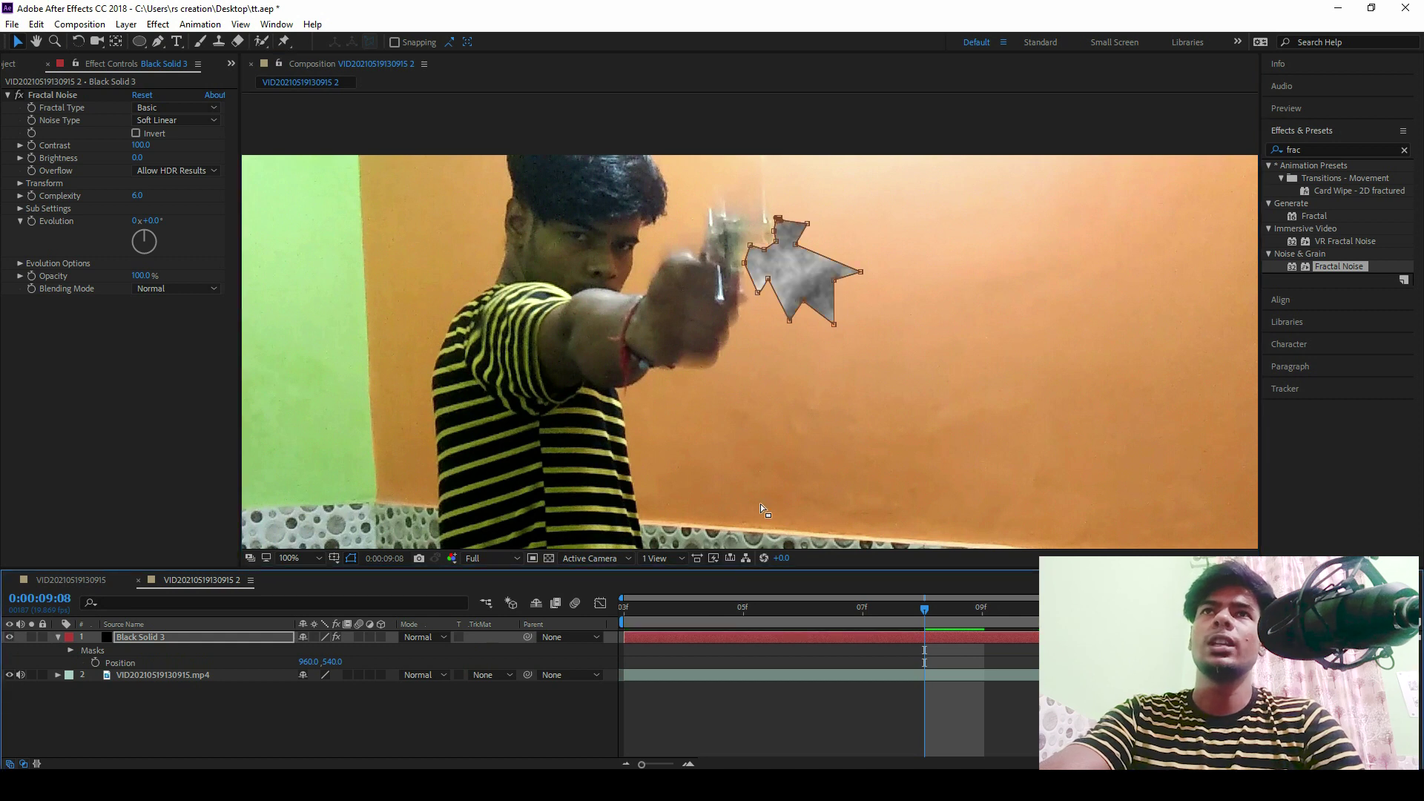
pyautogui.click(71, 650)
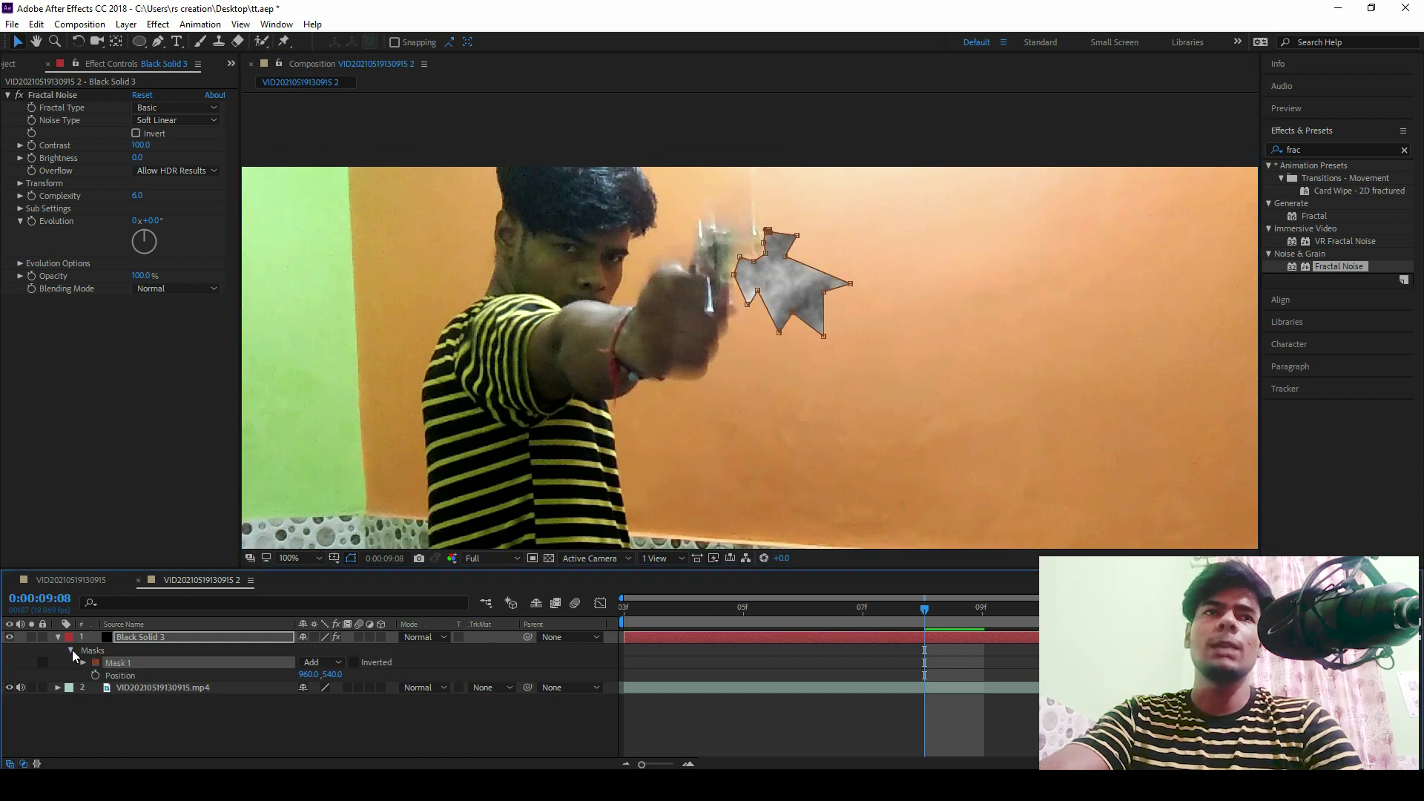
pyautogui.click(84, 663)
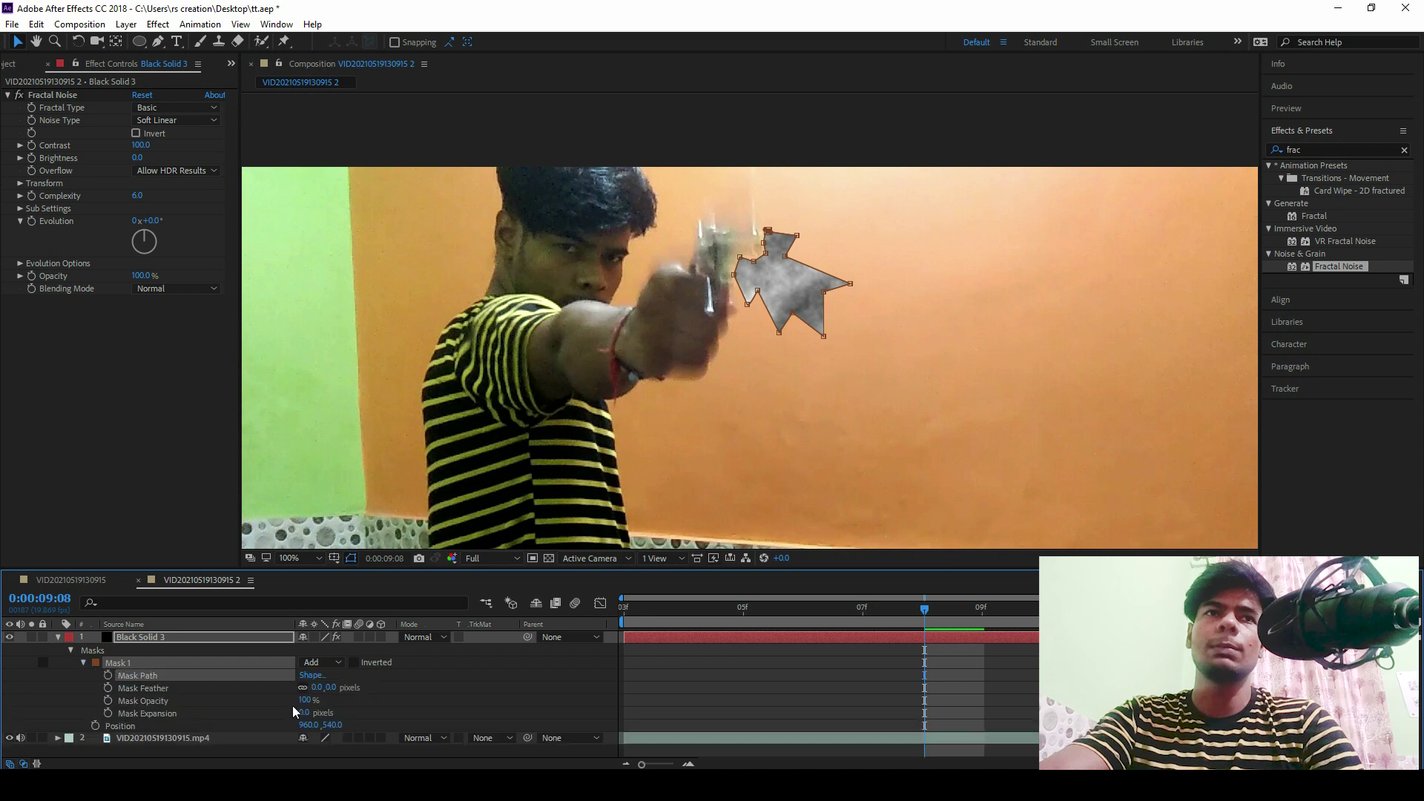
pyautogui.click(324, 688)
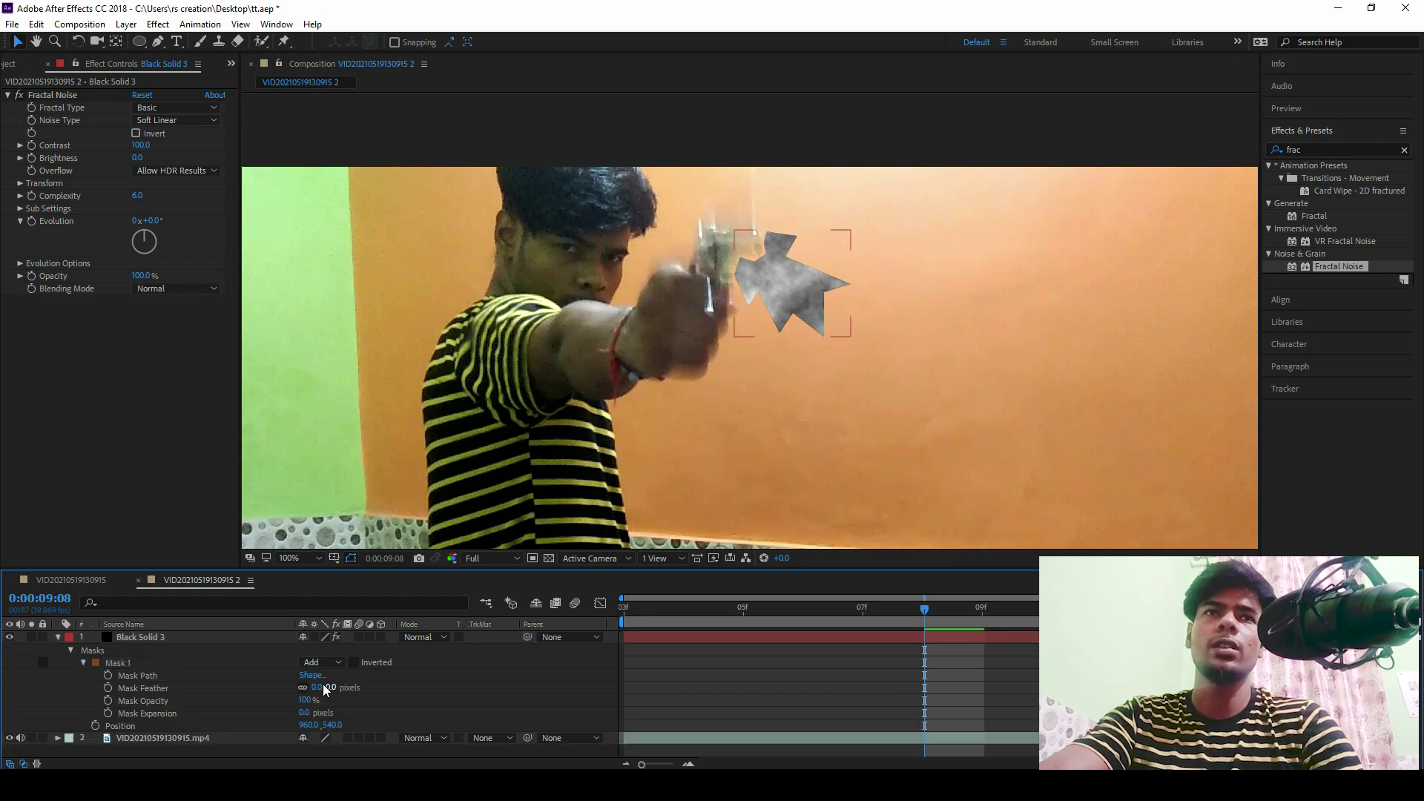
pyautogui.moveTo(317, 687); pyautogui.dragTo(331, 678)
pyautogui.click(63, 172)
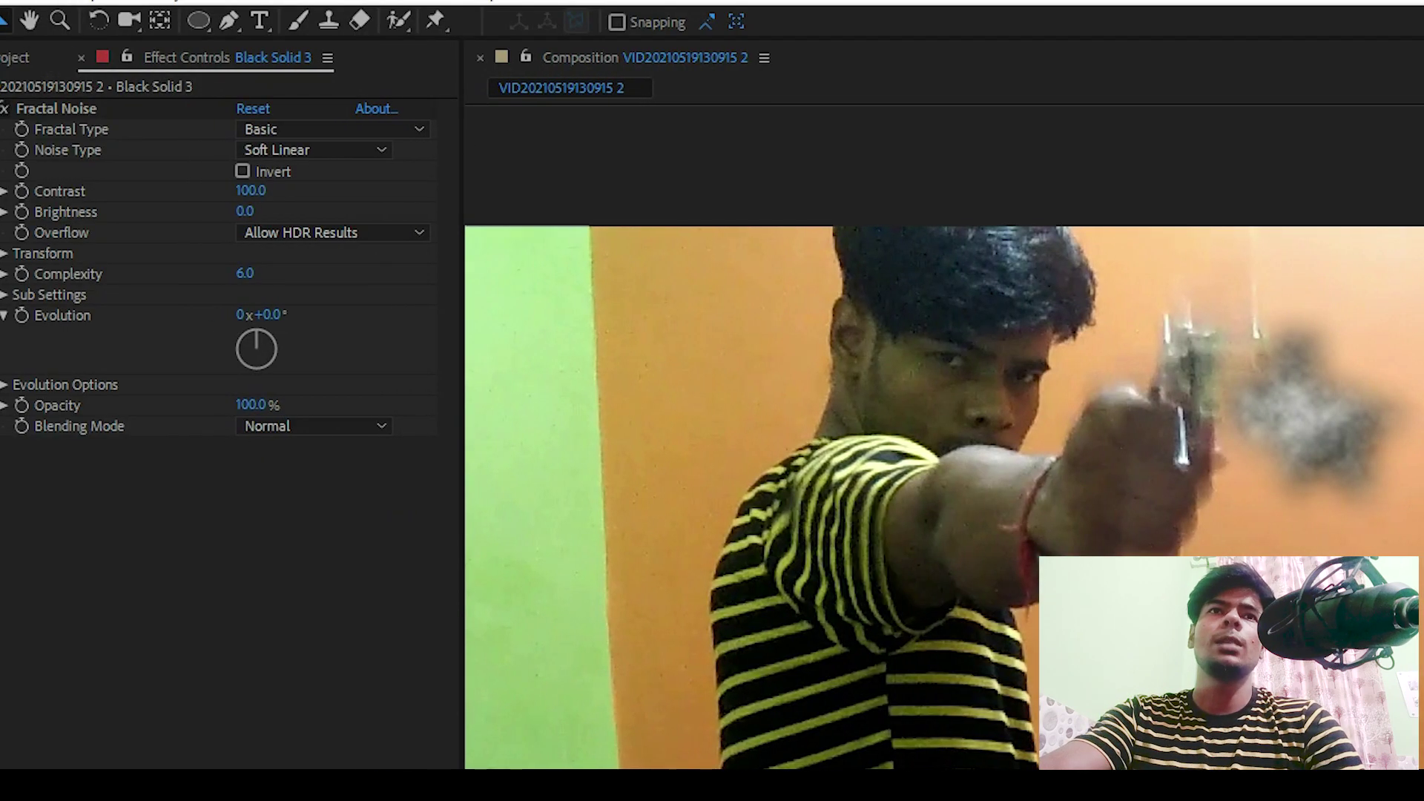
# Step: Set Fractal Noise to Dynamic Progressive with higher contrast and brightness 17
pyautogui.click(542, 764)
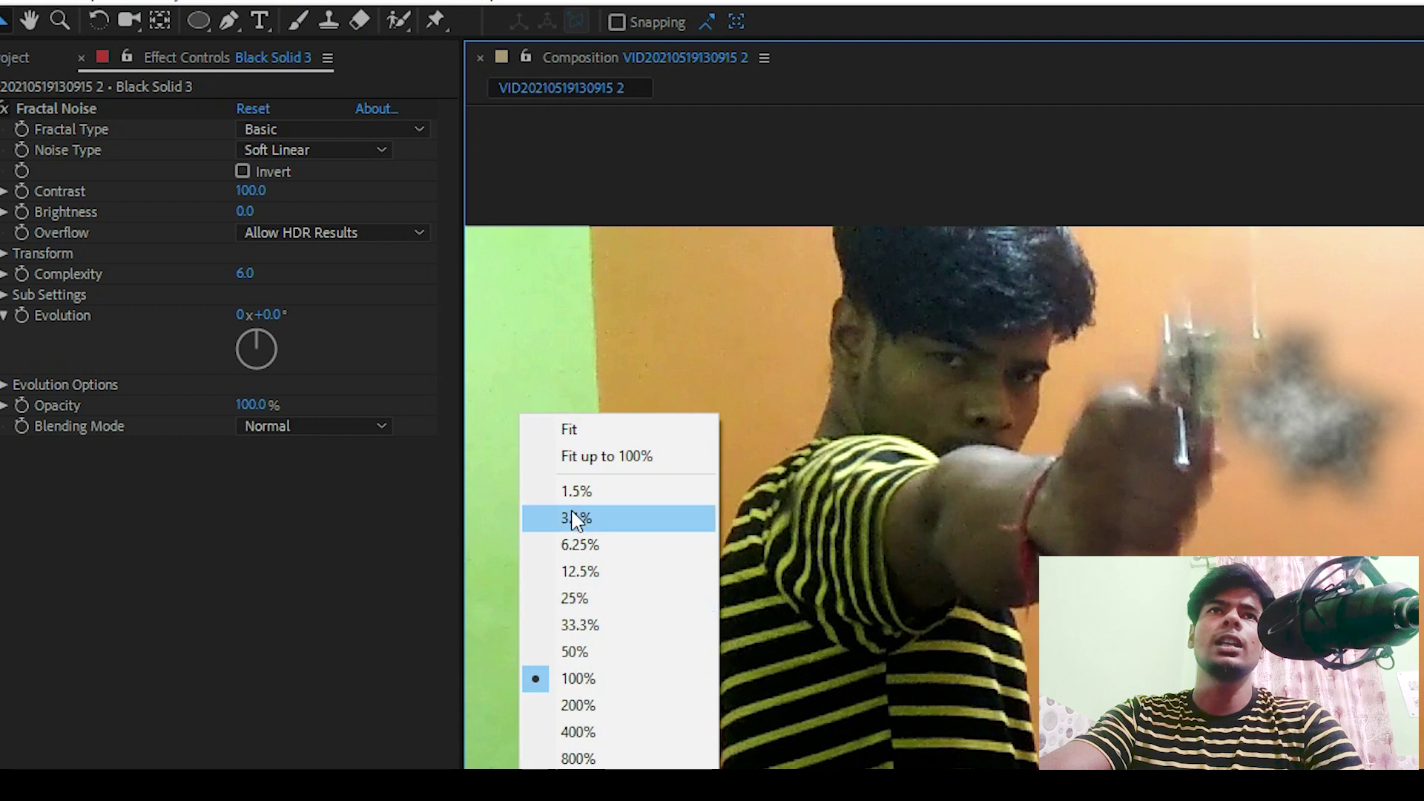
pyautogui.click(575, 454)
pyautogui.click(301, 128)
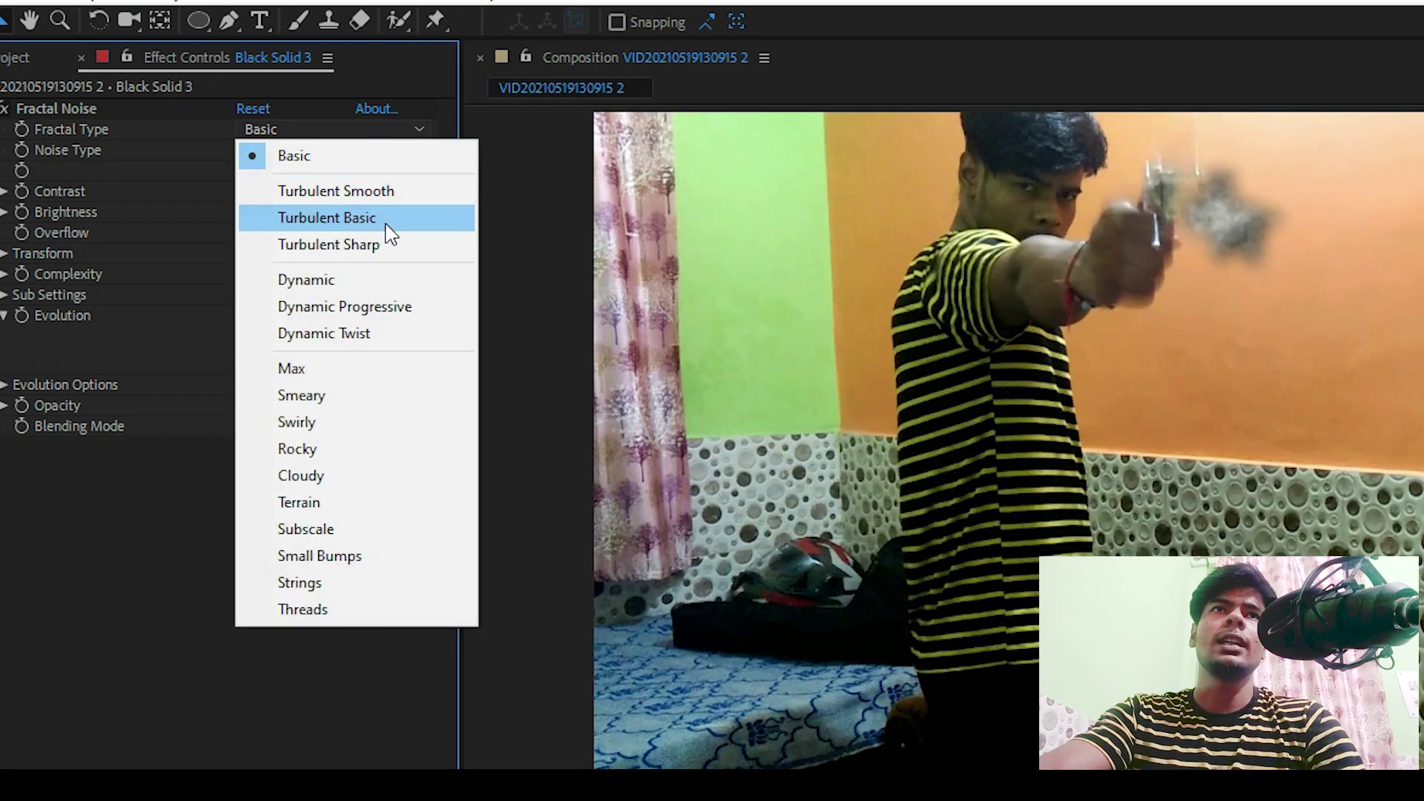
pyautogui.click(377, 307)
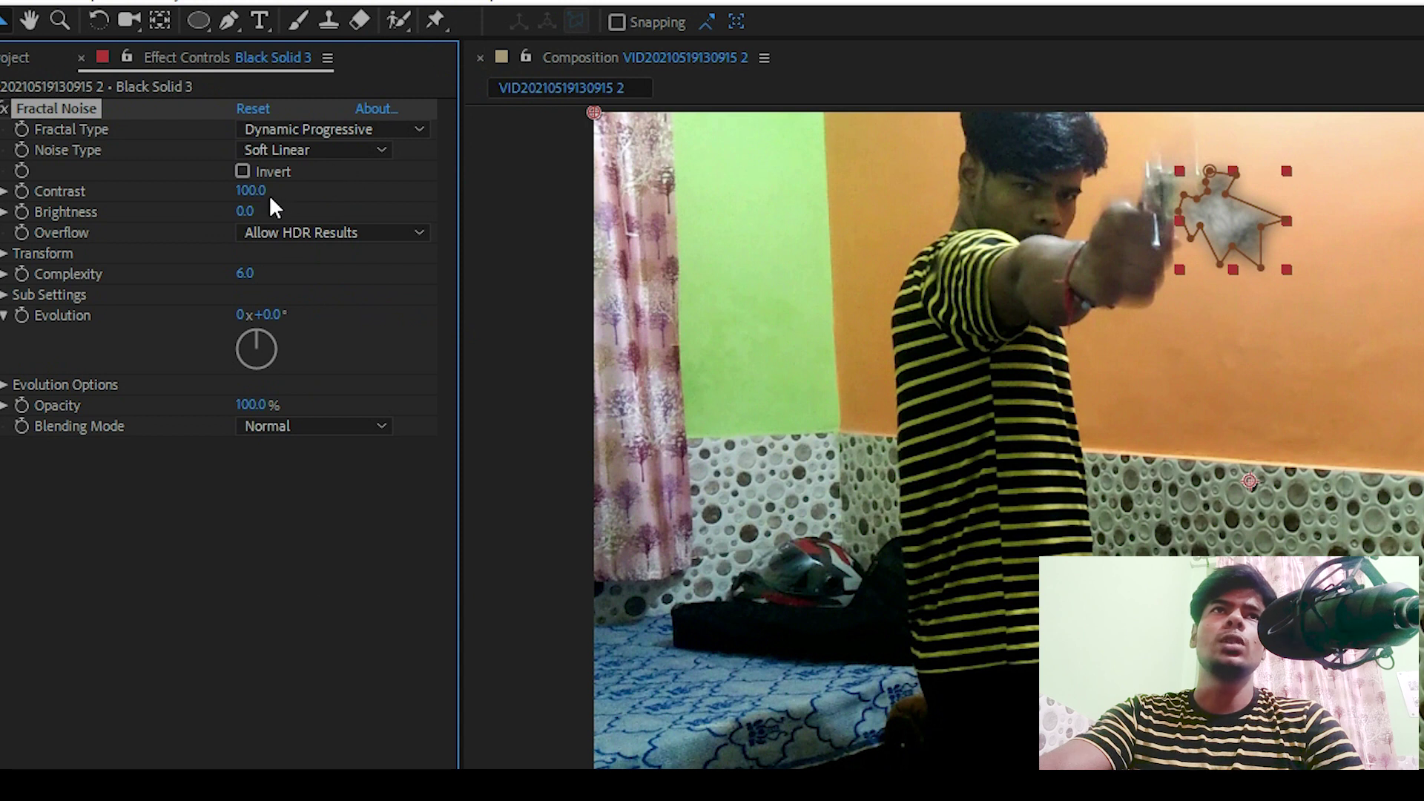
pyautogui.moveTo(256, 191); pyautogui.dragTo(342, 147)
pyautogui.click(245, 211)
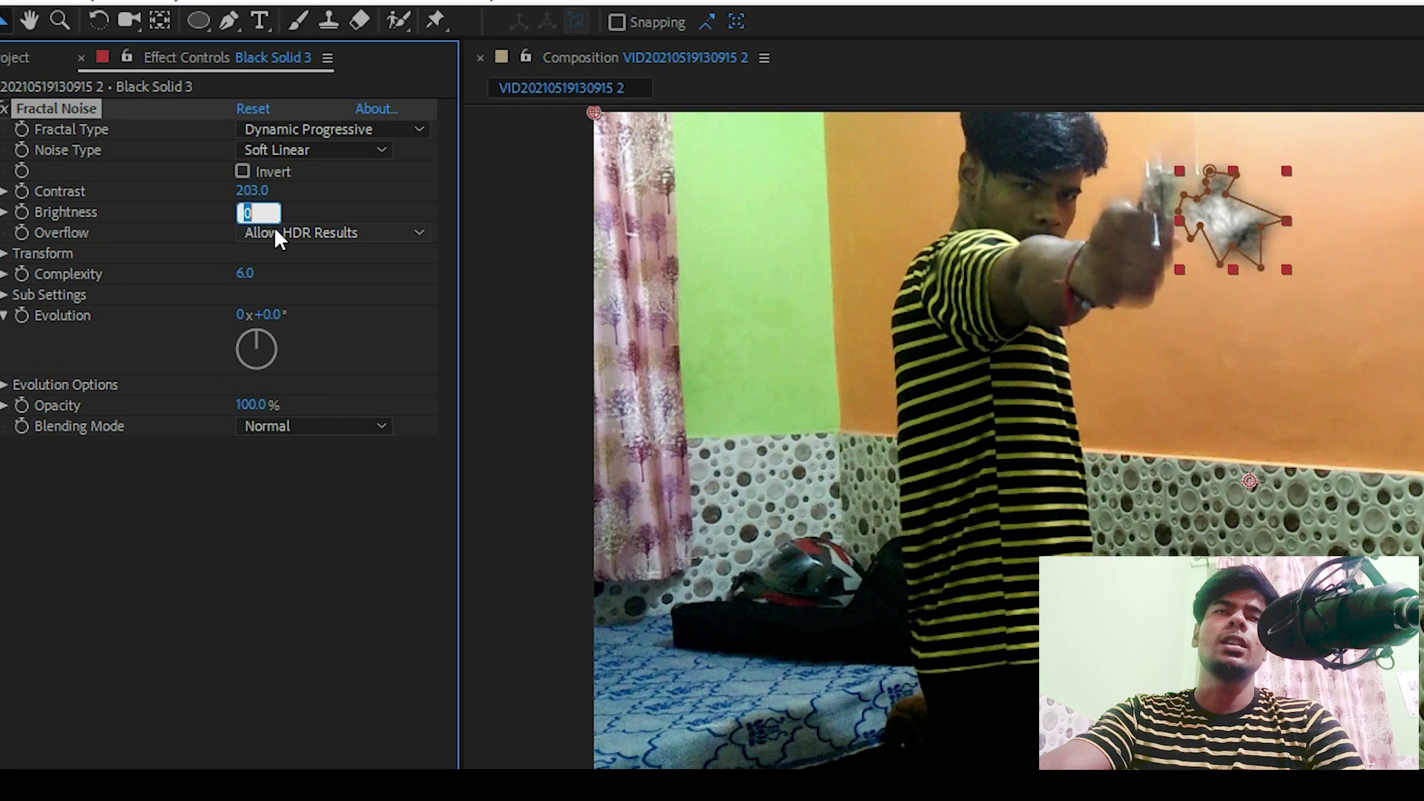
pyautogui.write('17')
pyautogui.press('Return')
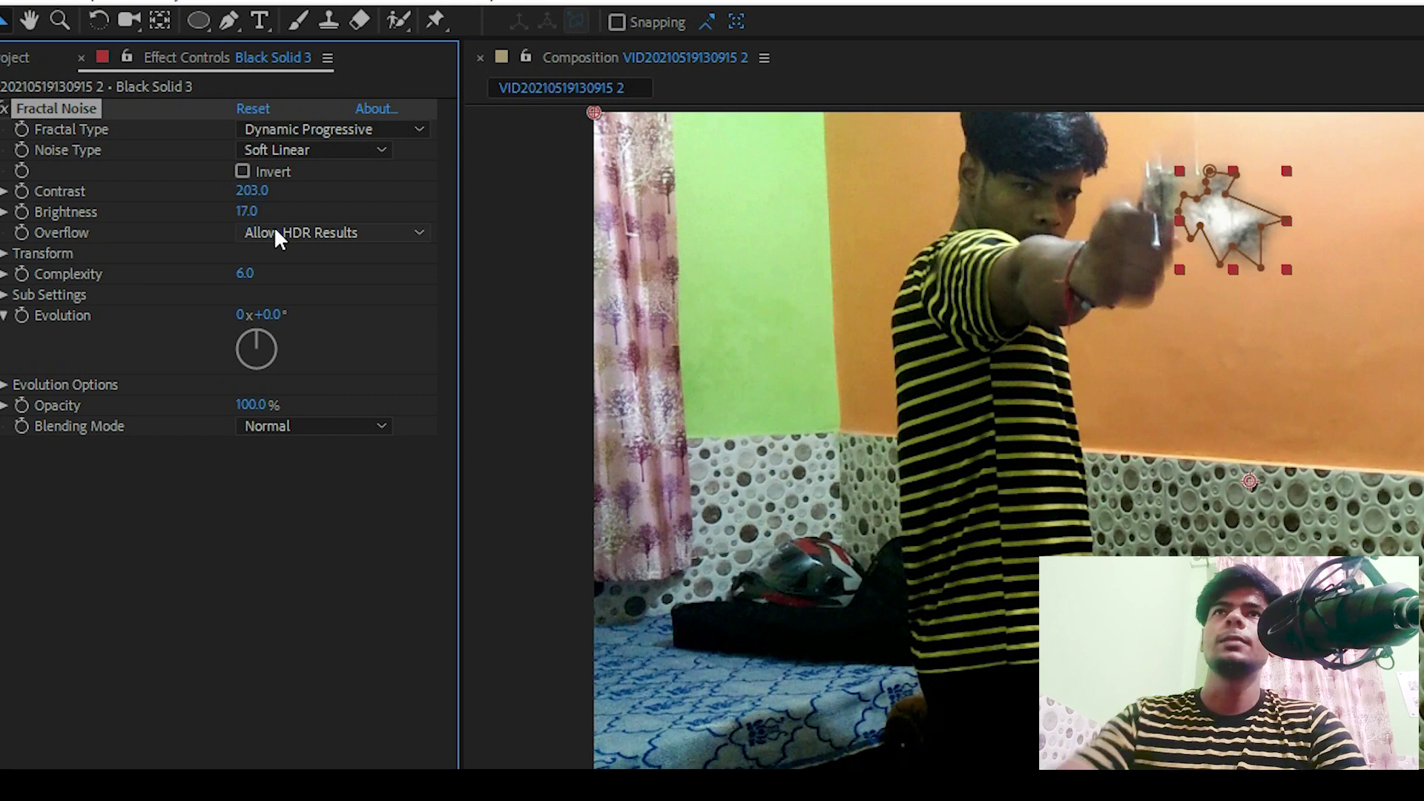
# Step: Change the Fractal Noise blending mode to None
pyautogui.click(598, 543)
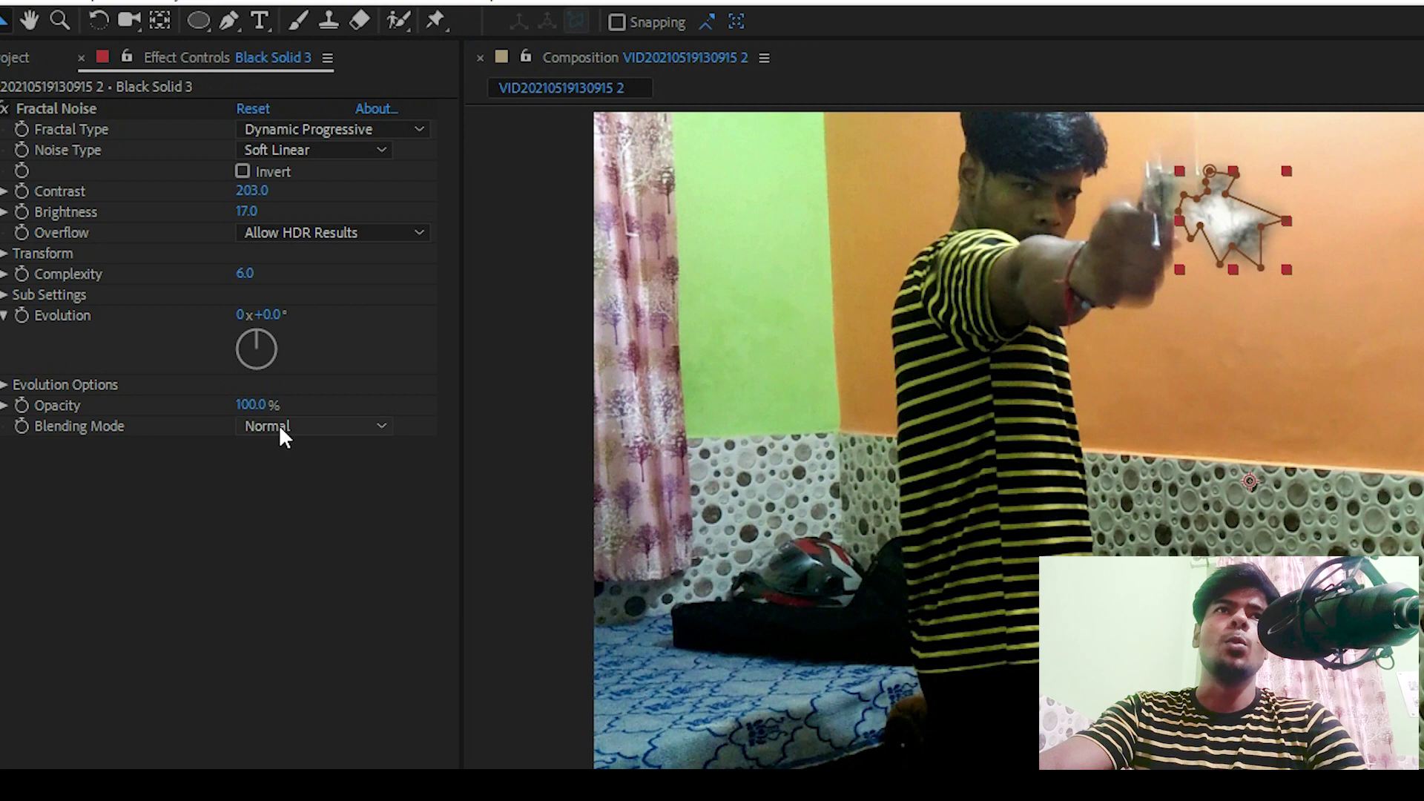
pyautogui.click(348, 424)
pyautogui.click(316, 456)
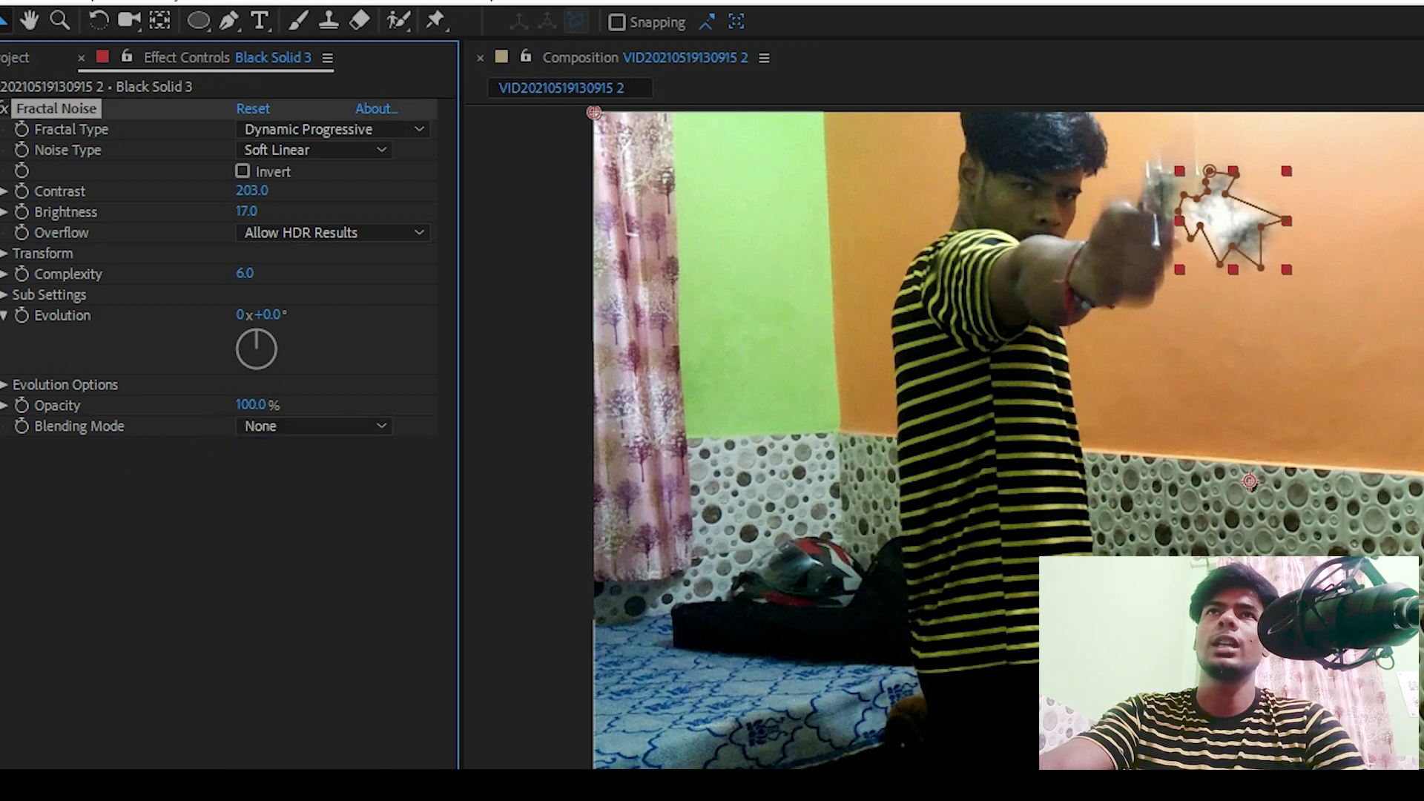
pyautogui.moveTo(1155, 304); pyautogui.dragTo(1161, 360)
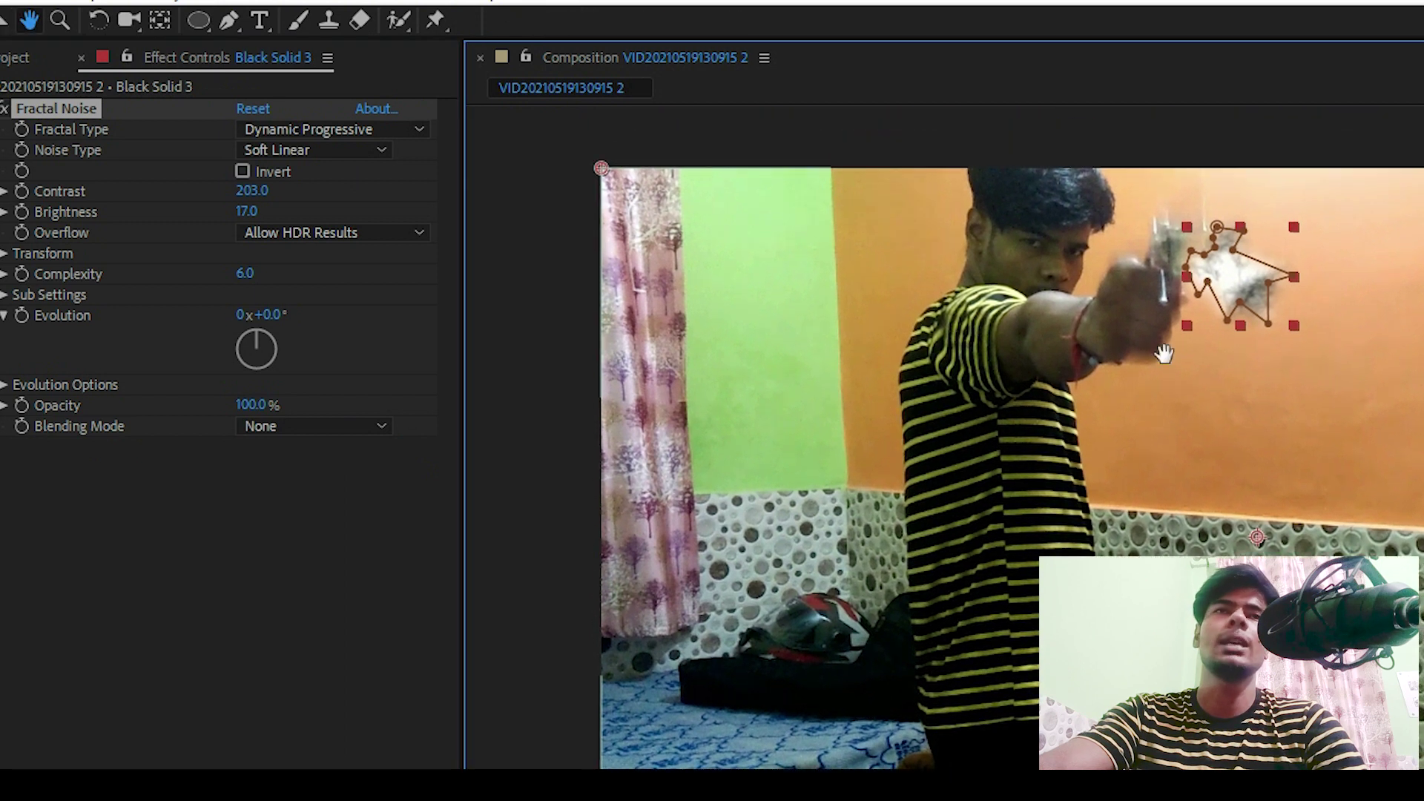
pyautogui.press('v')
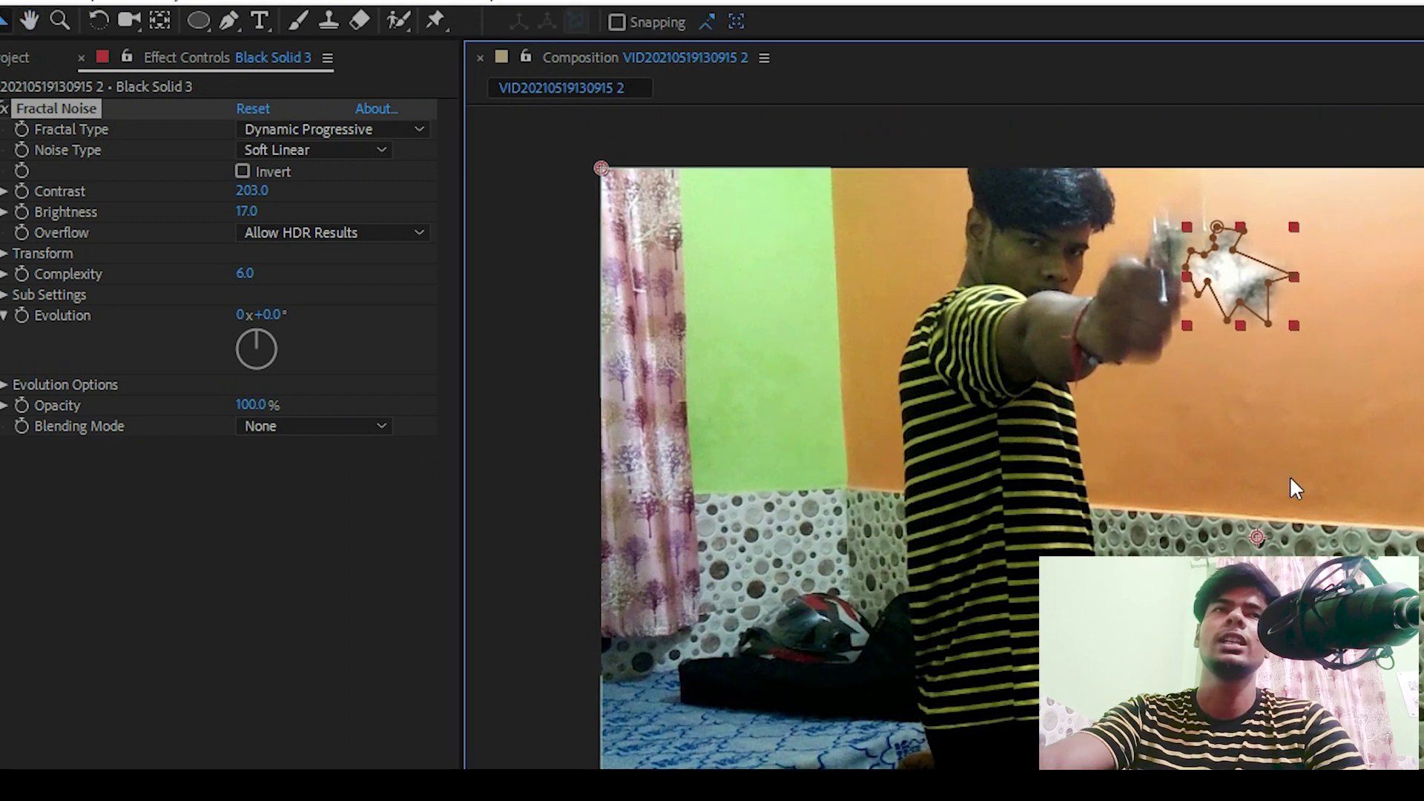
# Step: Lower the Fractal Noise Transform scale to about 90, then collapse the effect
pyautogui.click(4, 254)
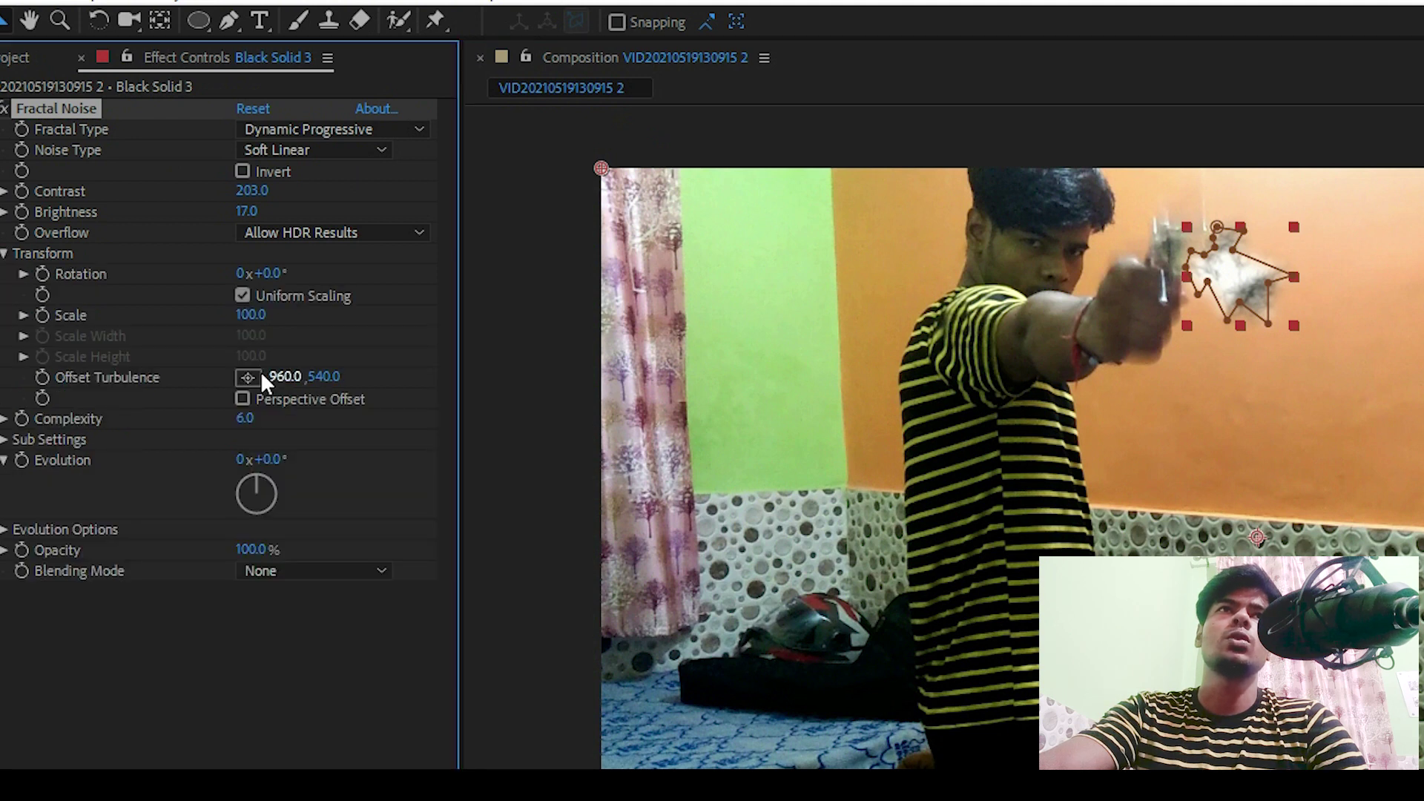
pyautogui.click(24, 316)
pyautogui.moveTo(107, 349); pyautogui.dragTo(102, 348)
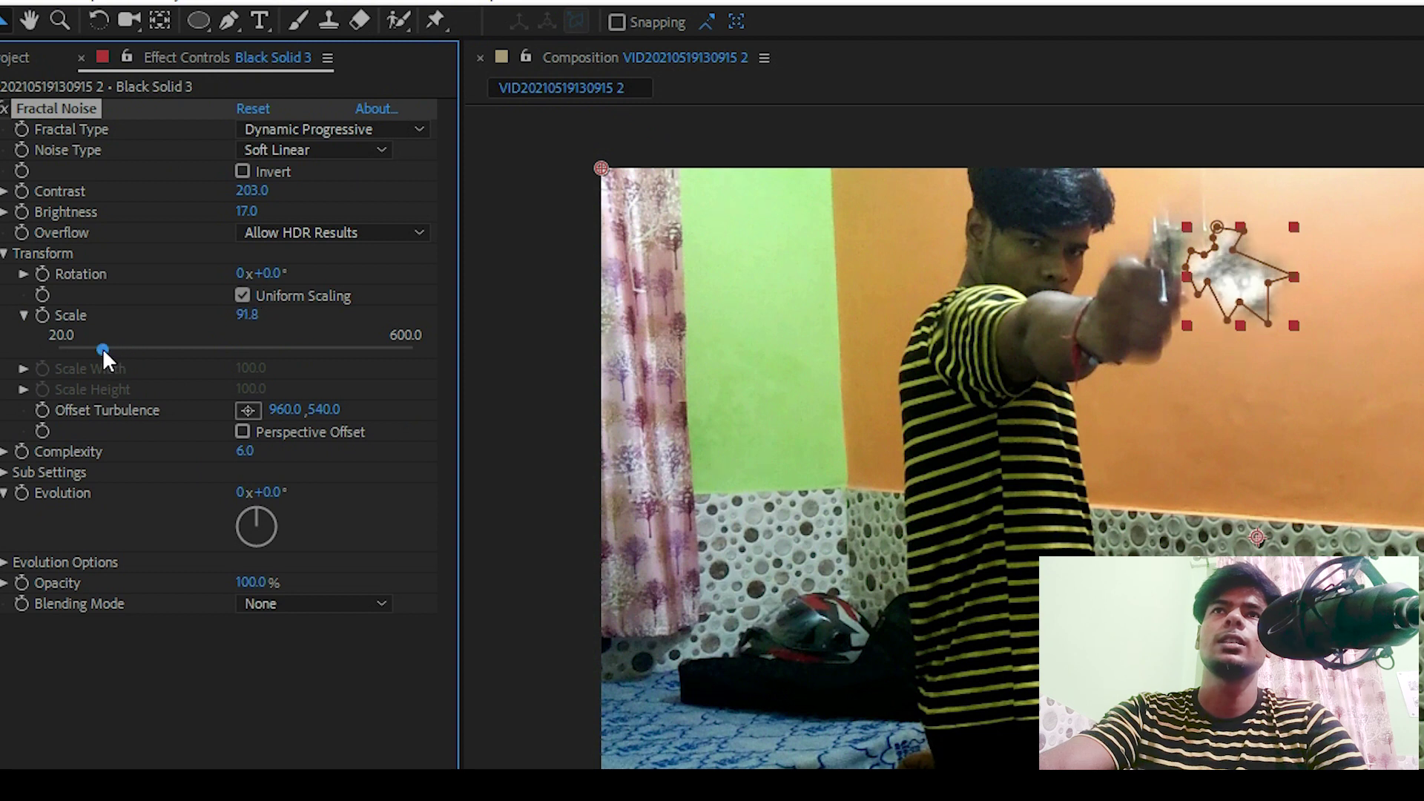
pyautogui.click(169, 617)
pyautogui.click(1, 109)
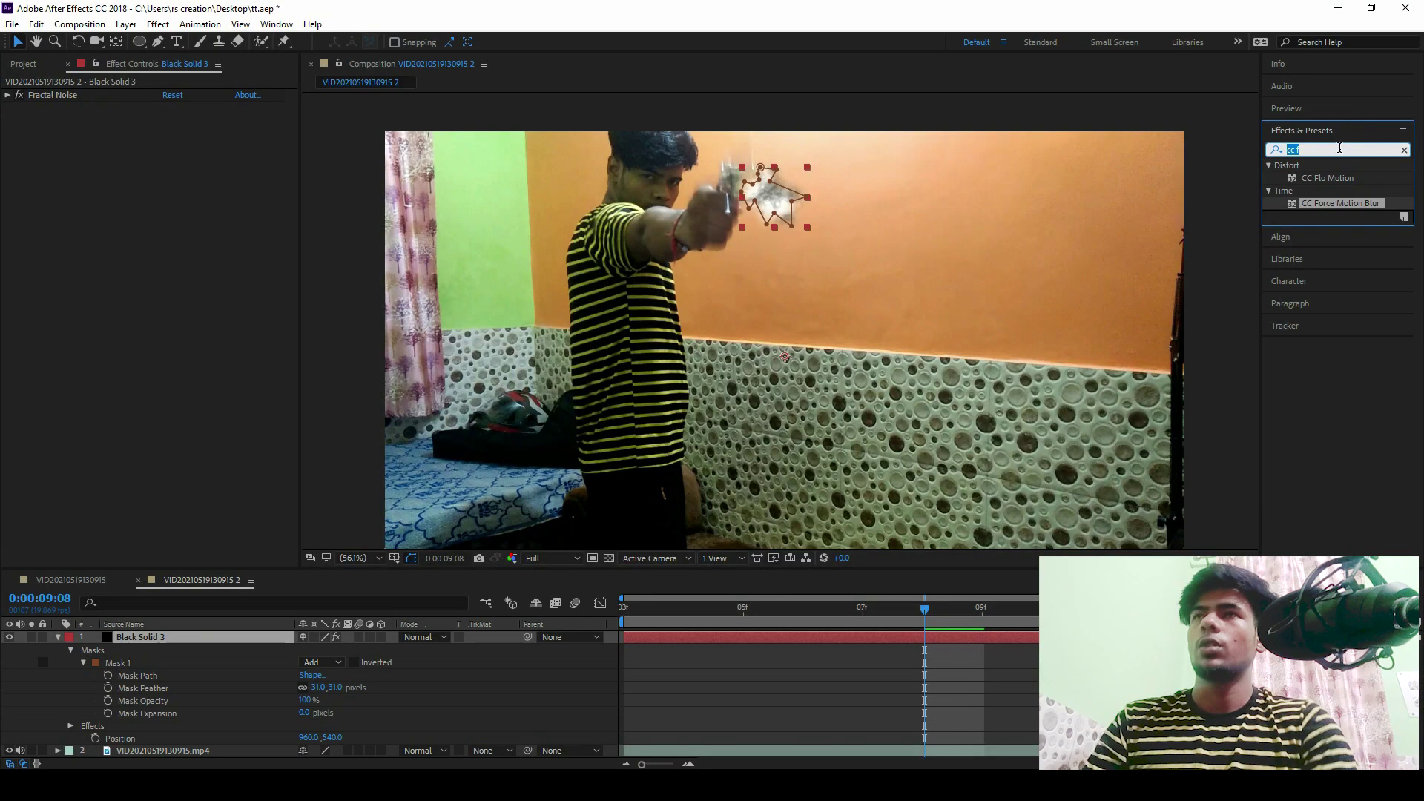
# Step: Apply CC Radial Fast Blur to the flash solid via an 'cc ra' search
pyautogui.hotkey('ctrl', '5')
pyautogui.click(1339, 147)
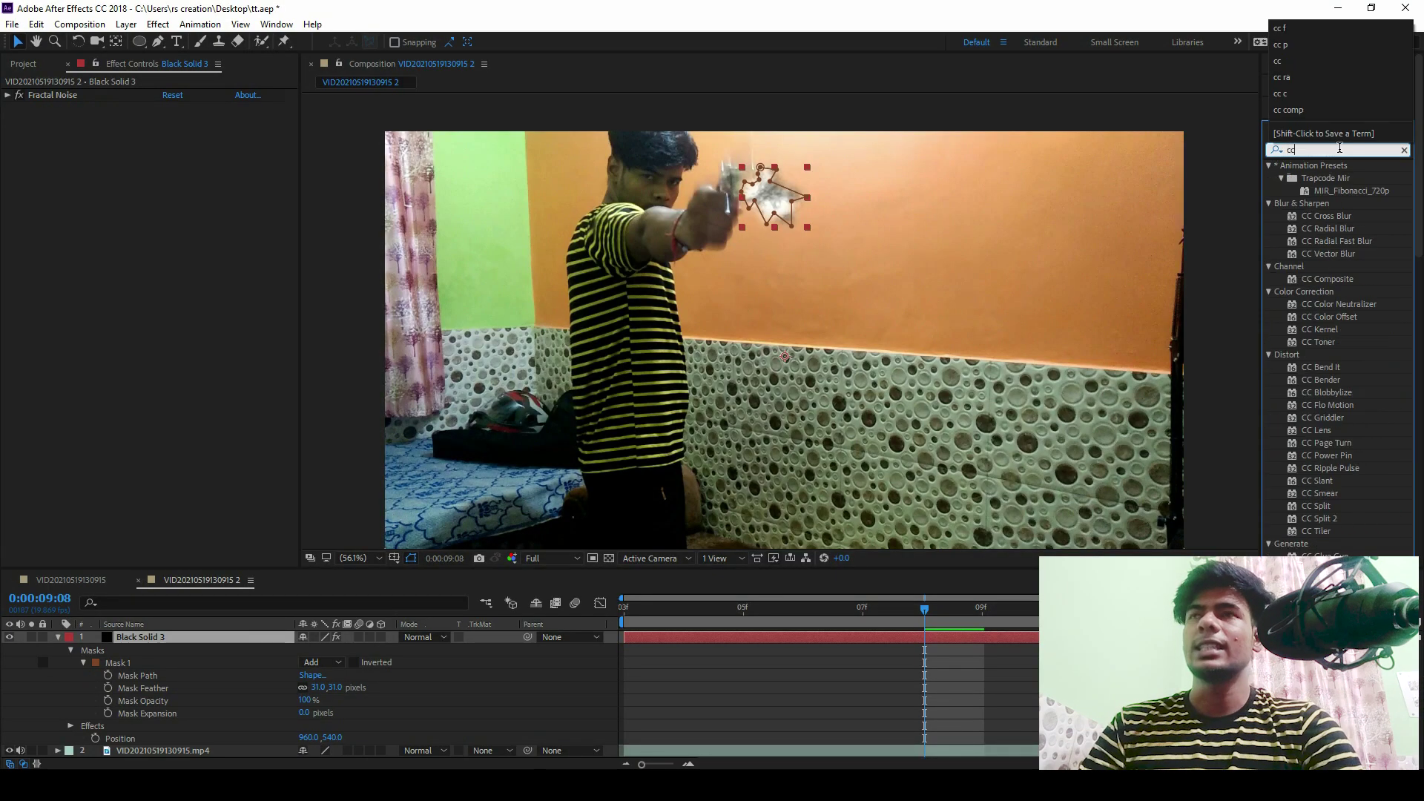
pyautogui.write('cc ra')
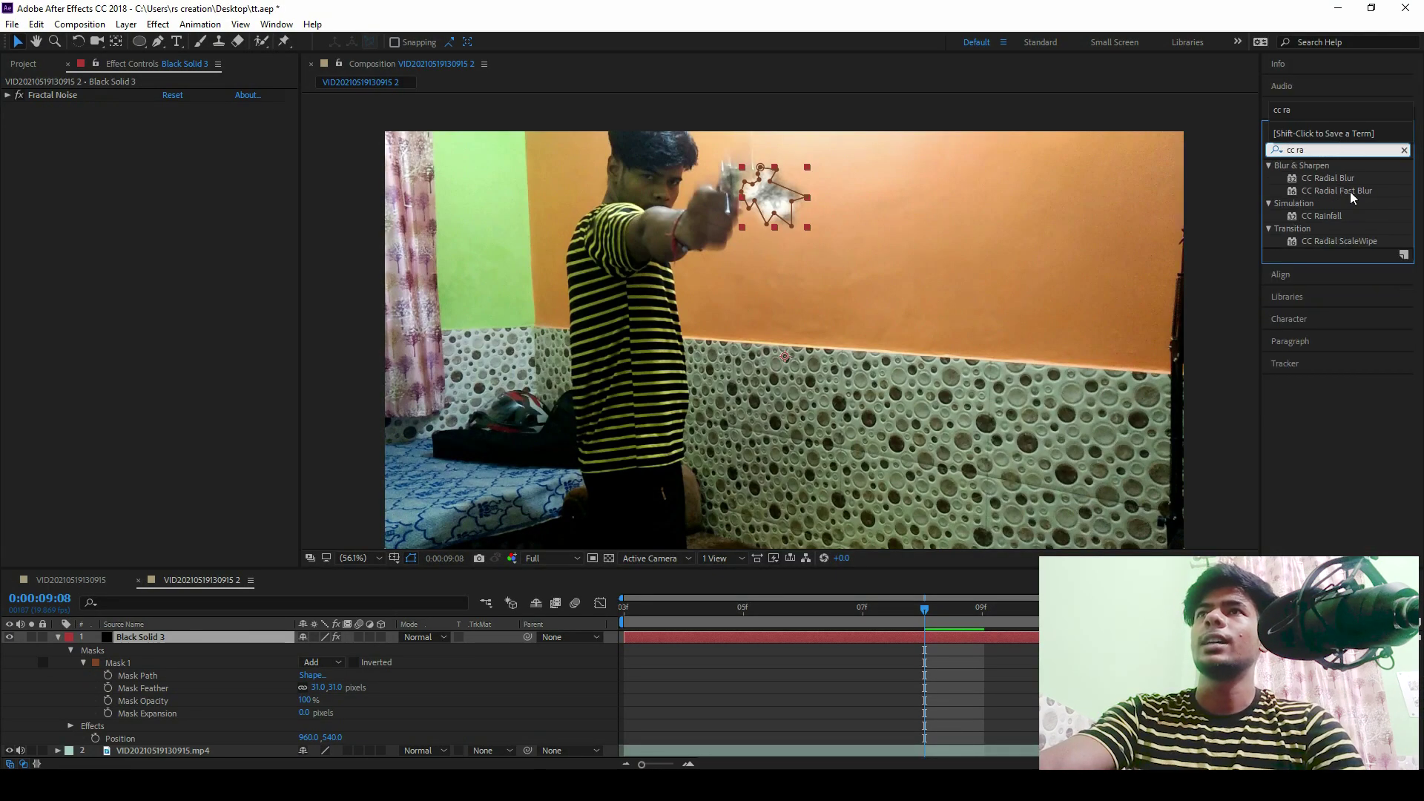
pyautogui.moveTo(1352, 197); pyautogui.dragTo(227, 239)
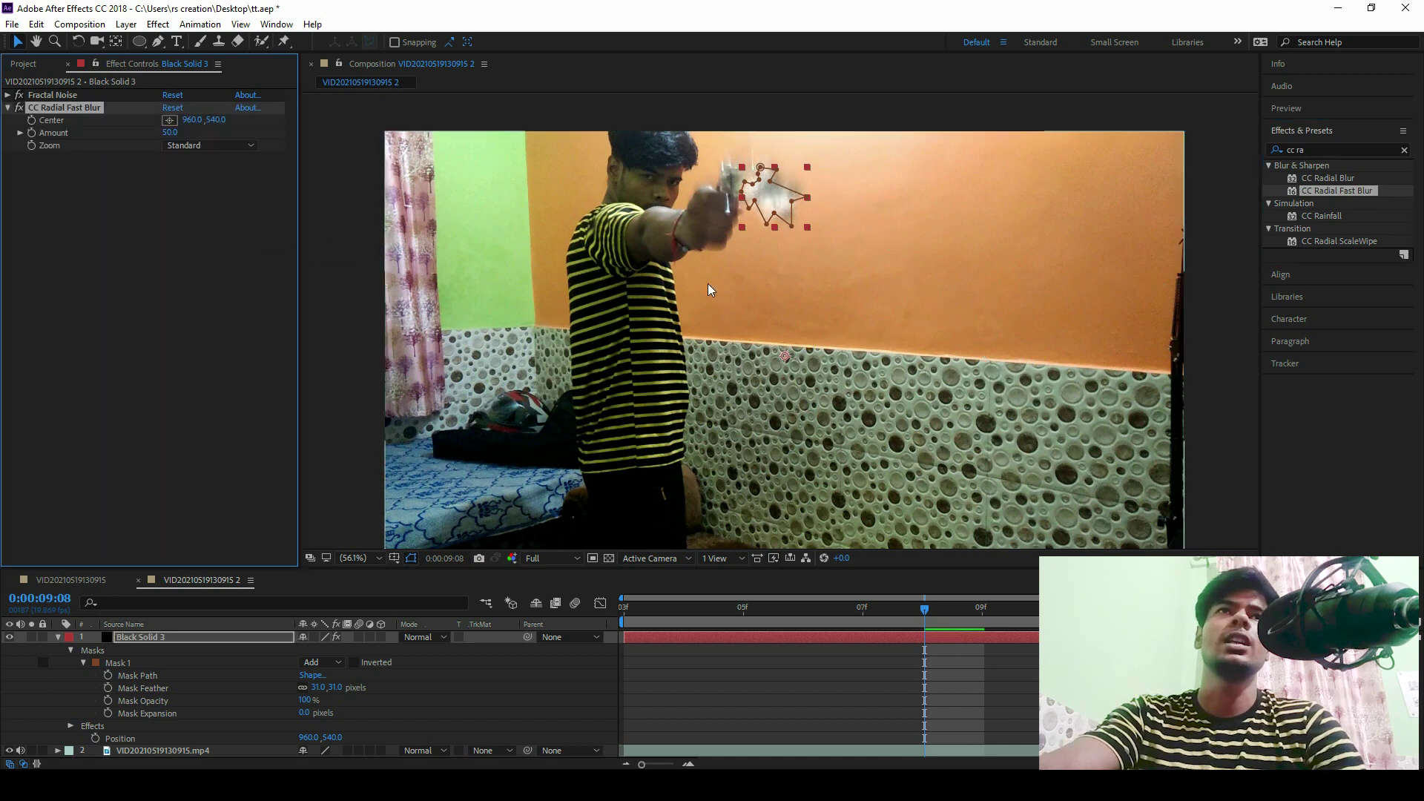
pyautogui.scroll(2, 709, 289)
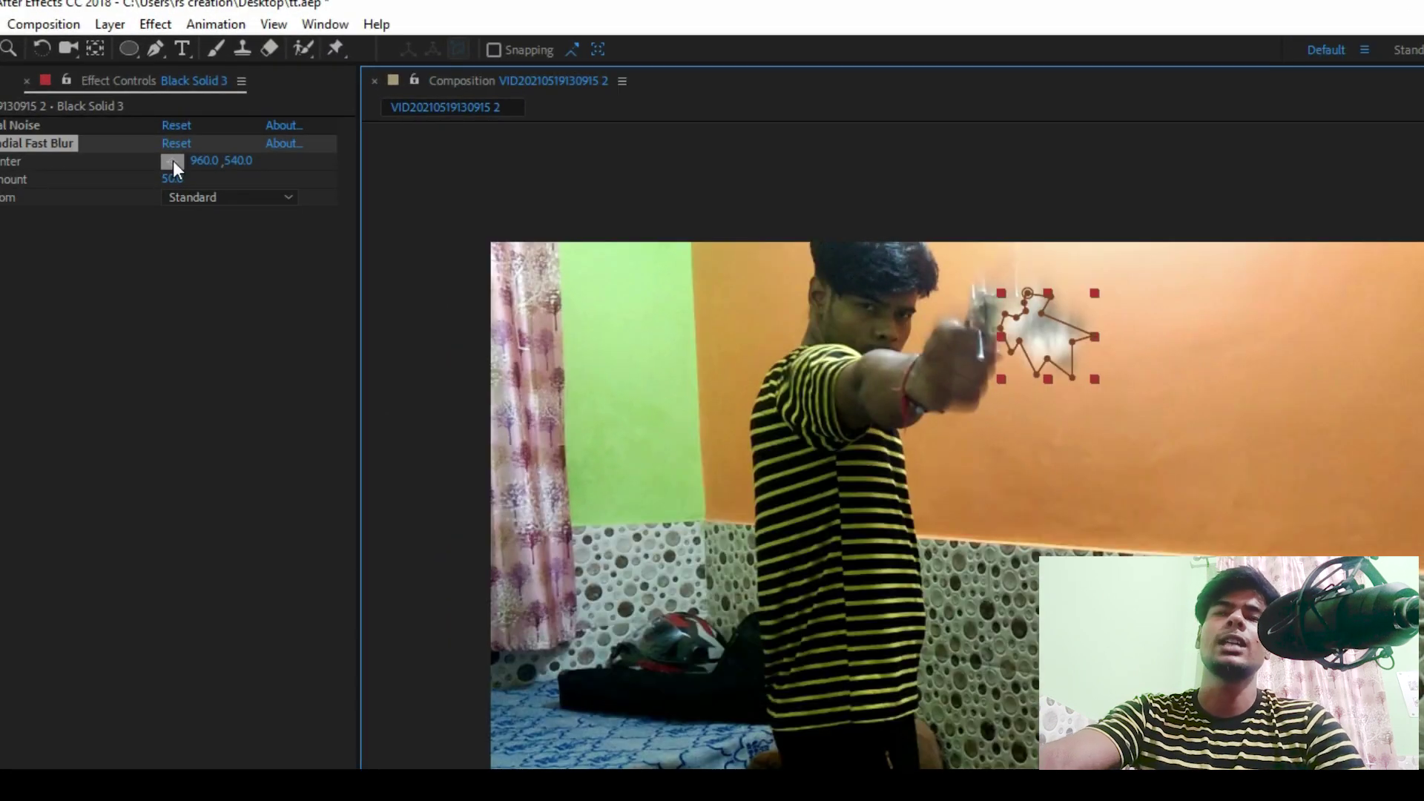
# Step: Place the blur centre near the frame top, with Amount 90 and Zoom Brightest
pyautogui.click(173, 161)
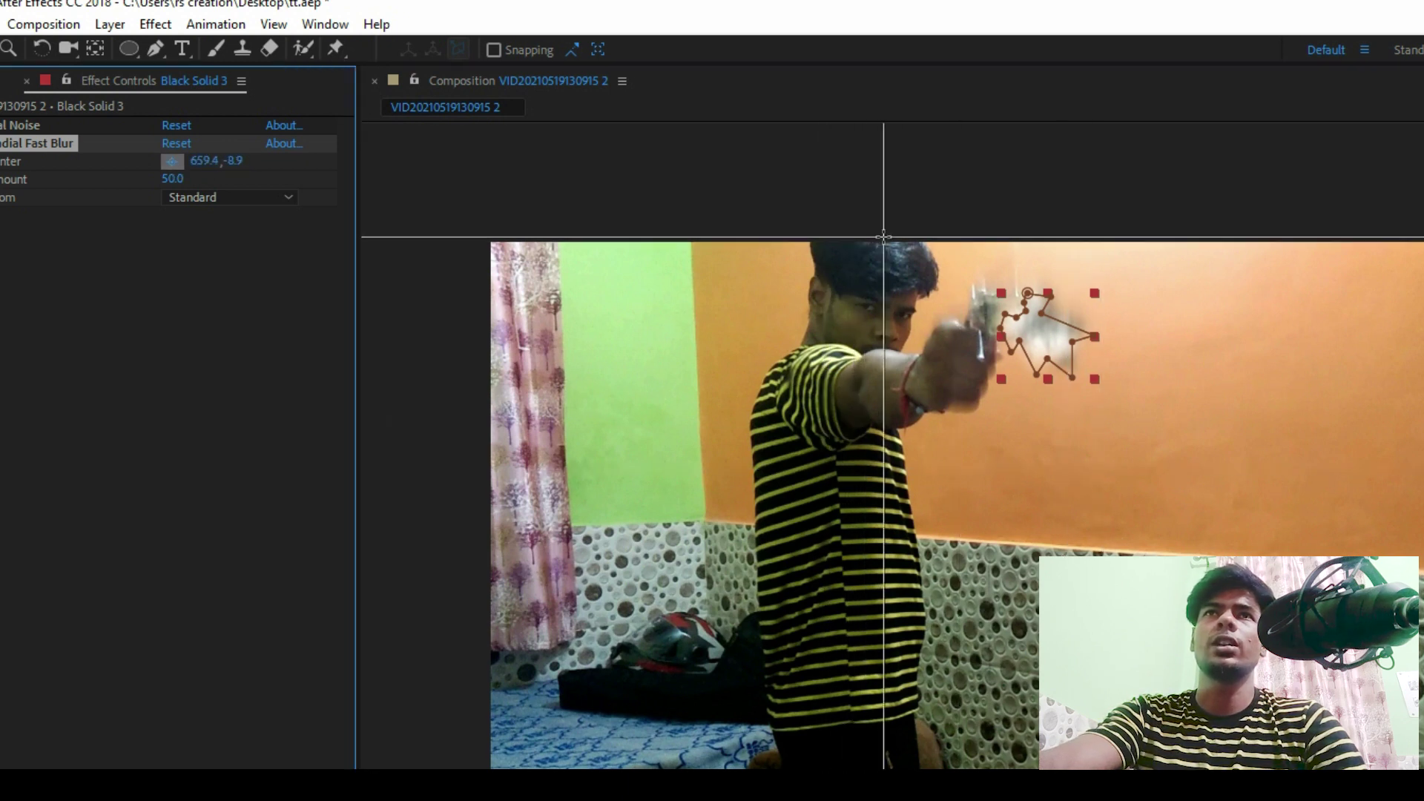
pyautogui.click(926, 247)
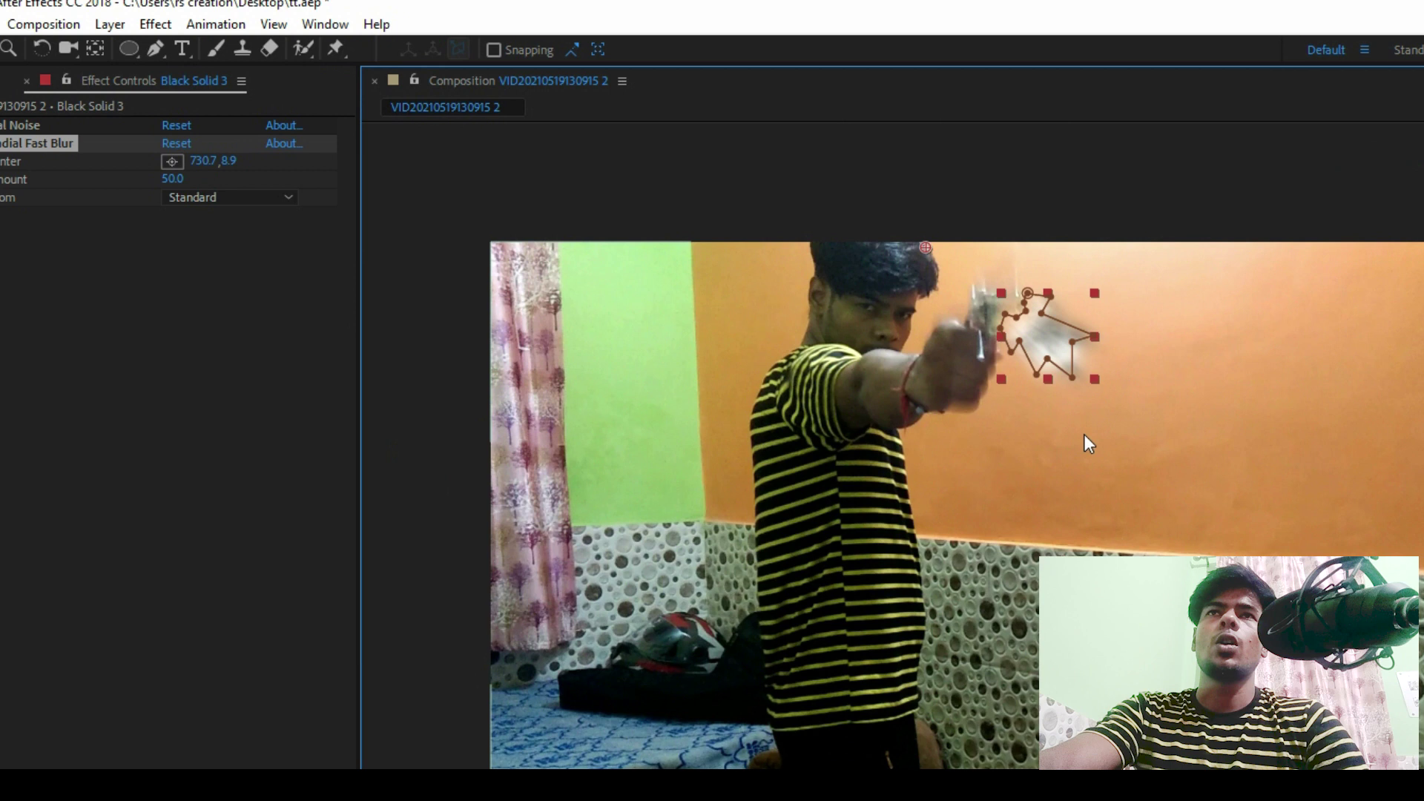
pyautogui.click(172, 178)
pyautogui.write('9')
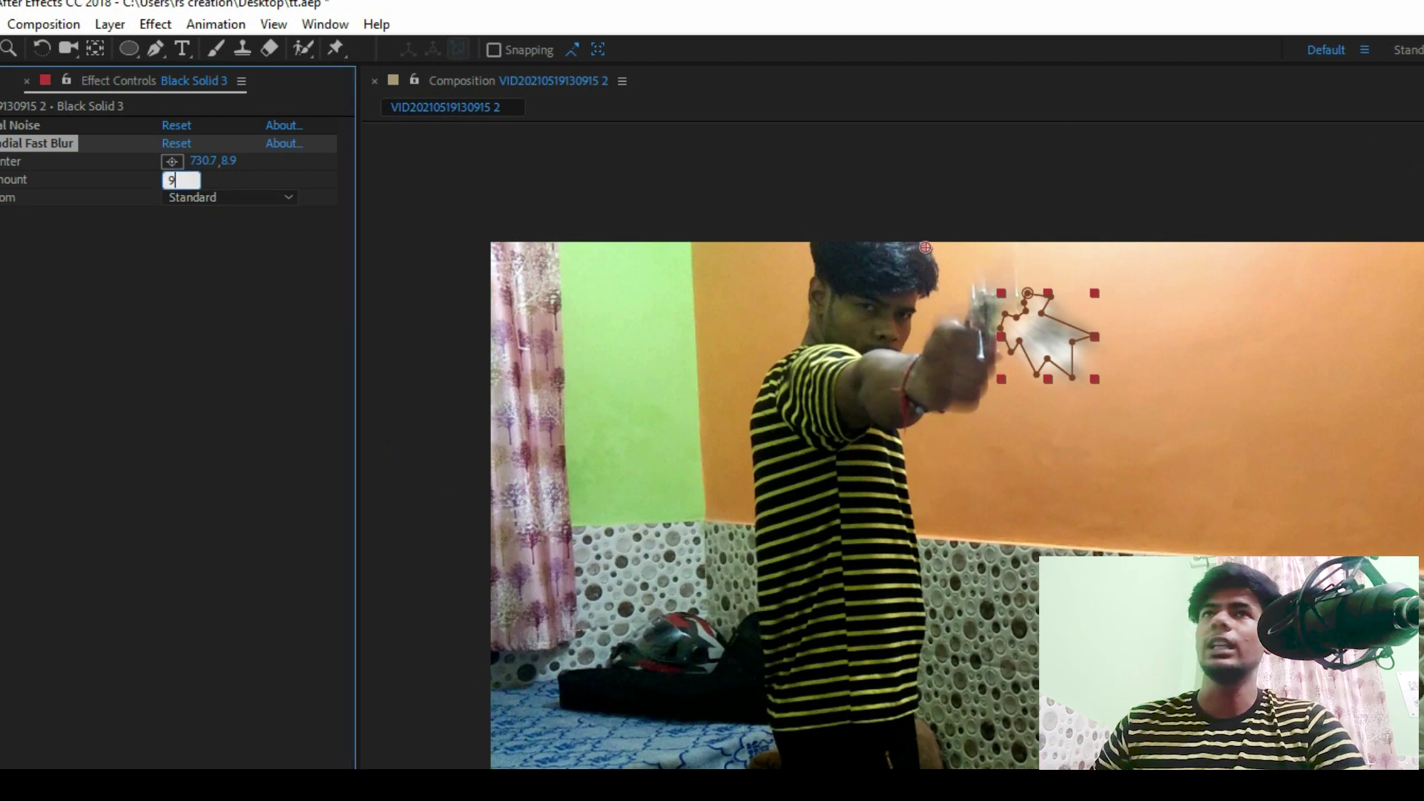
pyautogui.write('0')
pyautogui.press('Return')
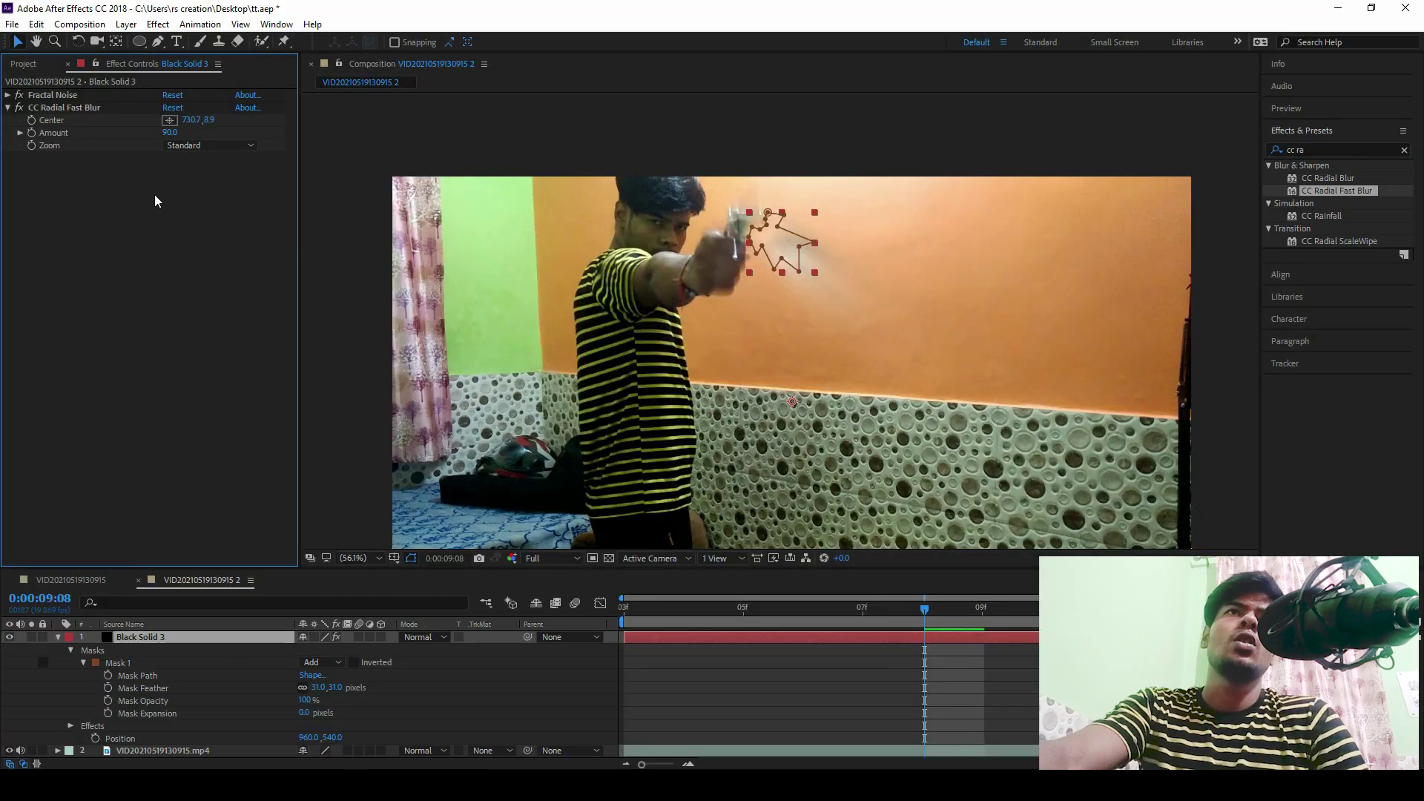
pyautogui.click(208, 147)
pyautogui.click(221, 179)
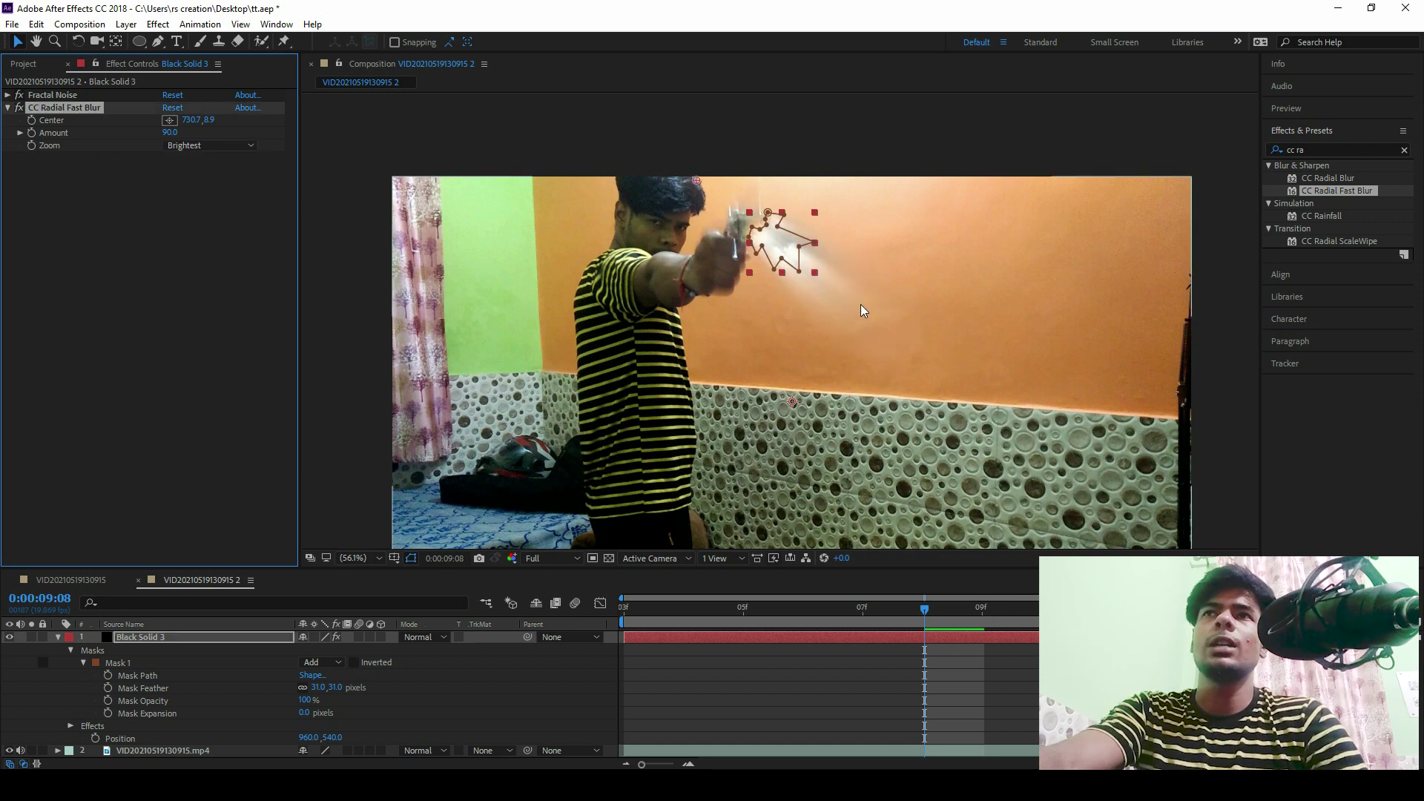
pyautogui.moveTo(847, 256); pyautogui.dragTo(852, 262)
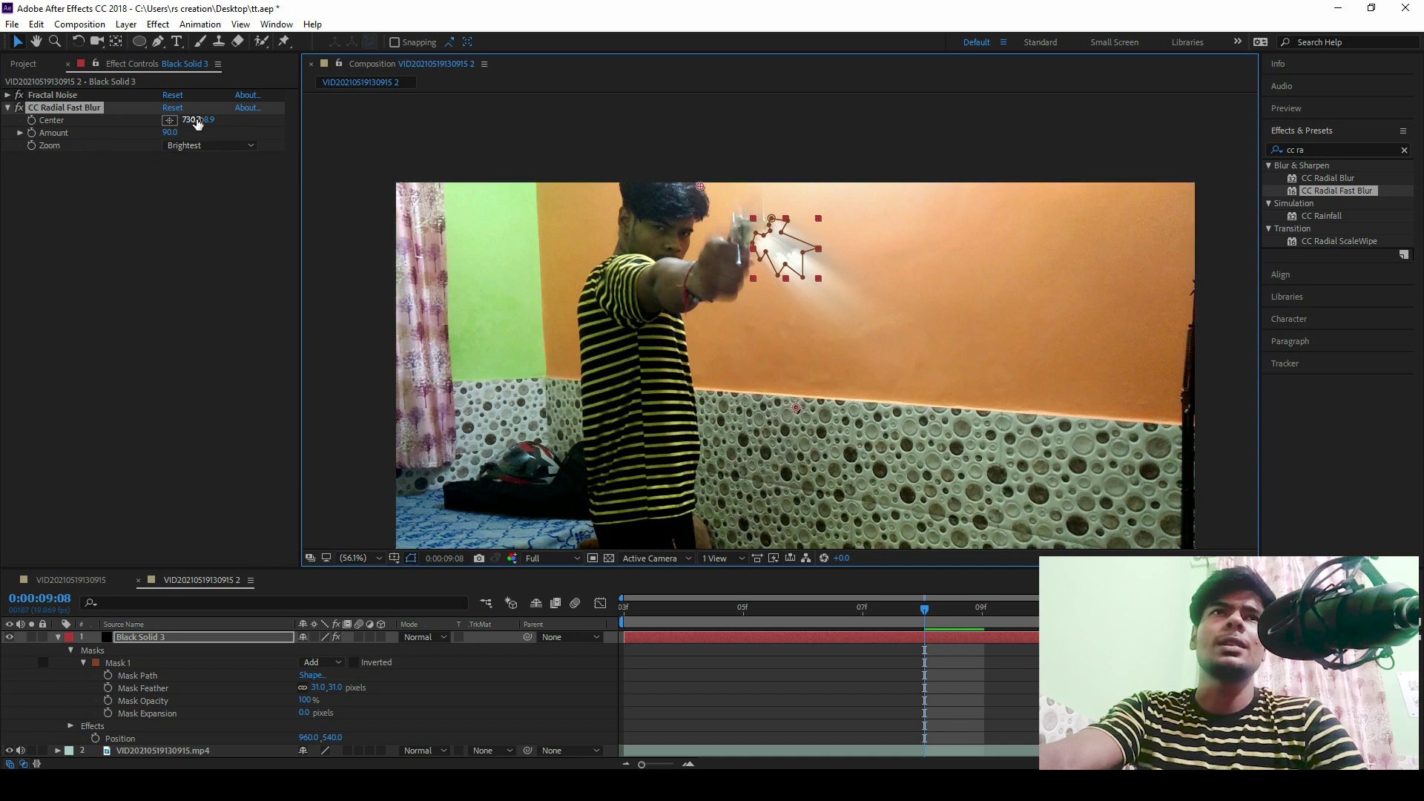
pyautogui.moveTo(192, 118); pyautogui.dragTo(145, 162)
# Step: Apply VC Color Vibrance to the flash solid via a 'color vi' search
pyautogui.press('F2')
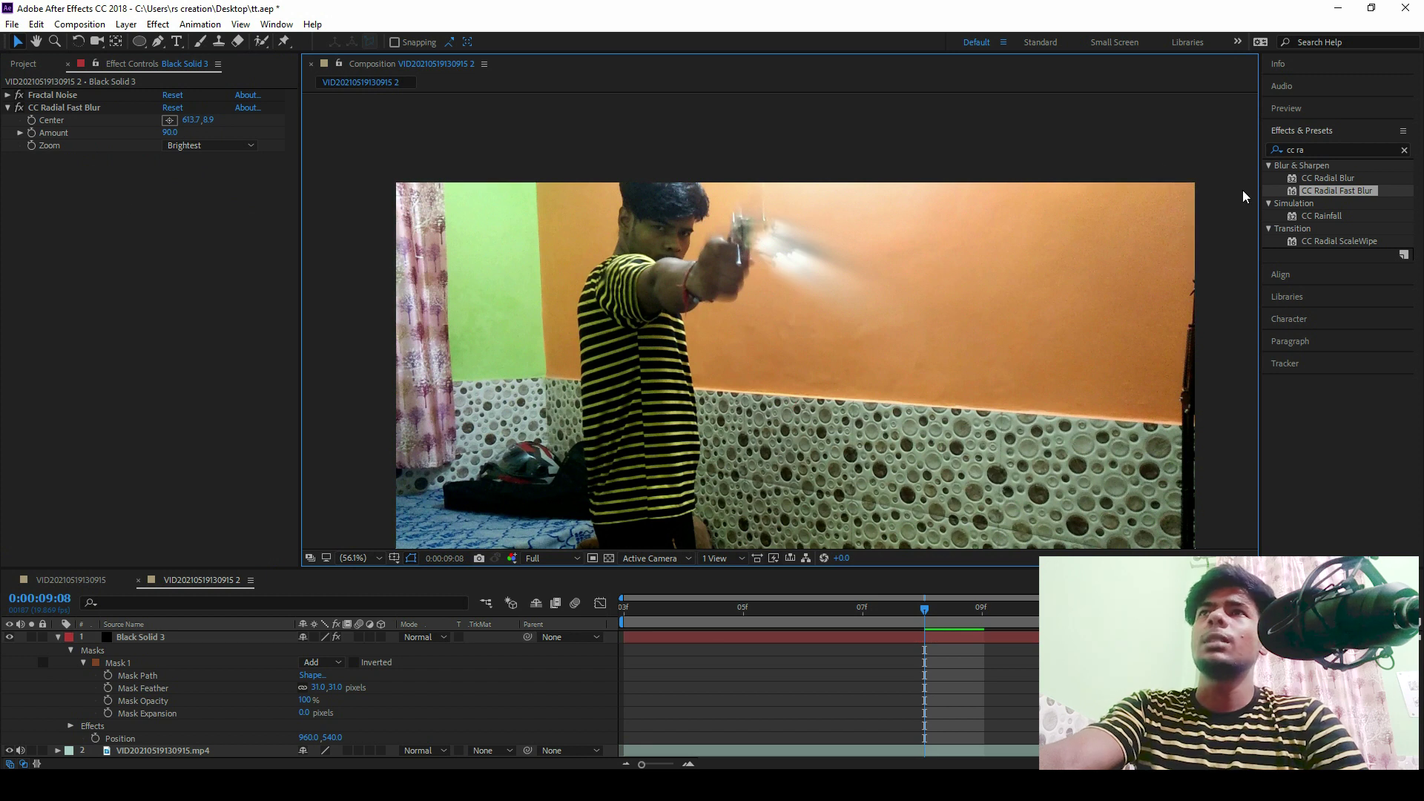
pyautogui.click(1325, 151)
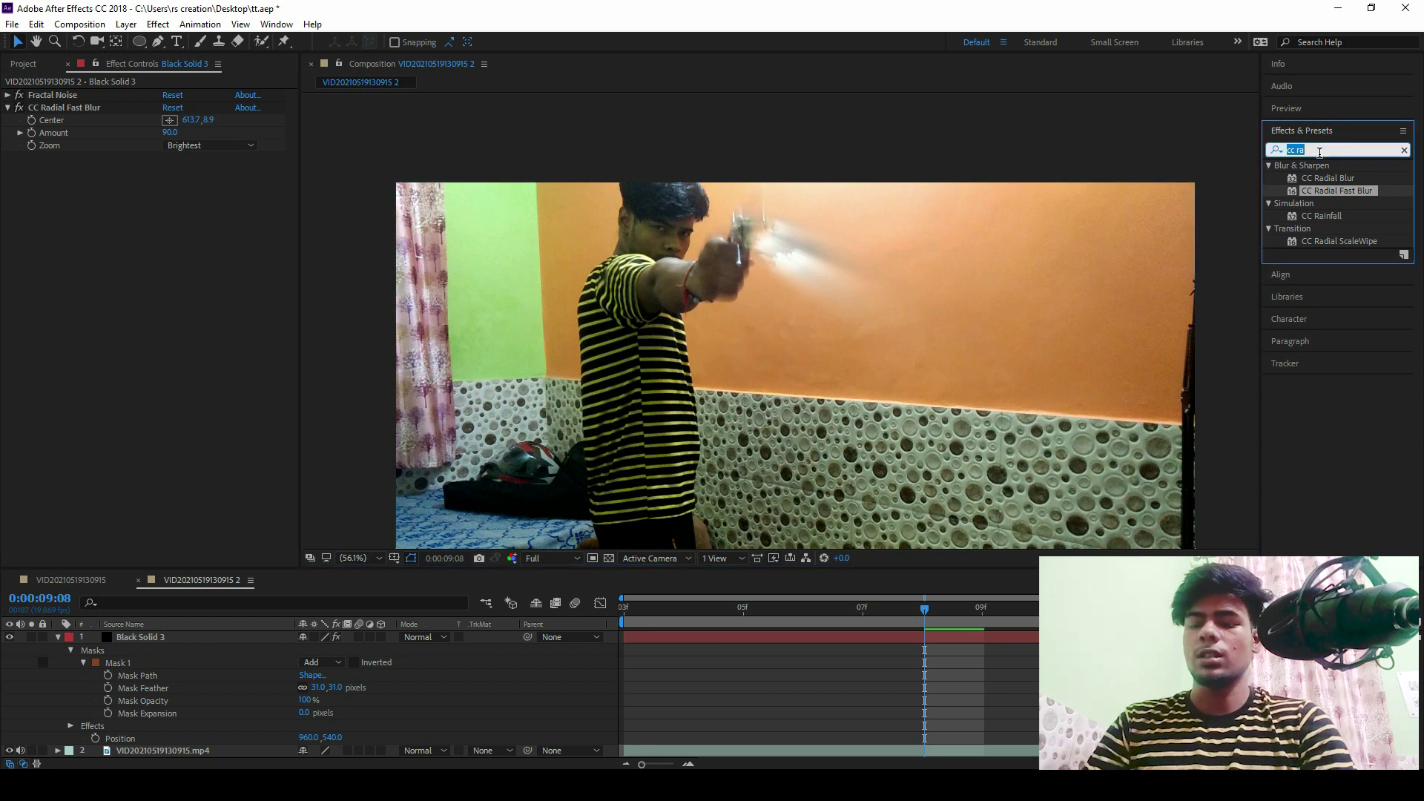
pyautogui.write('color vi')
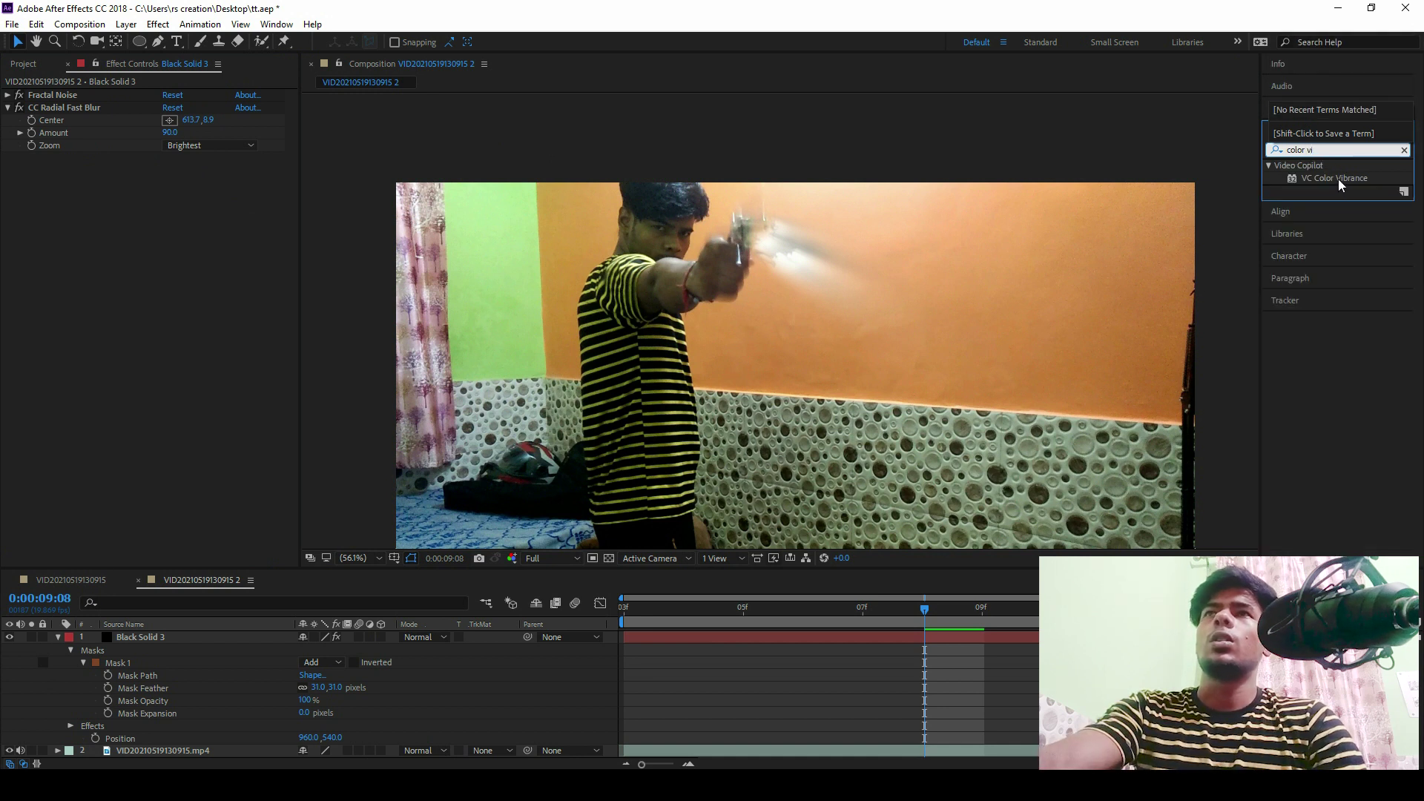
pyautogui.moveTo(1341, 185); pyautogui.dragTo(42, 283)
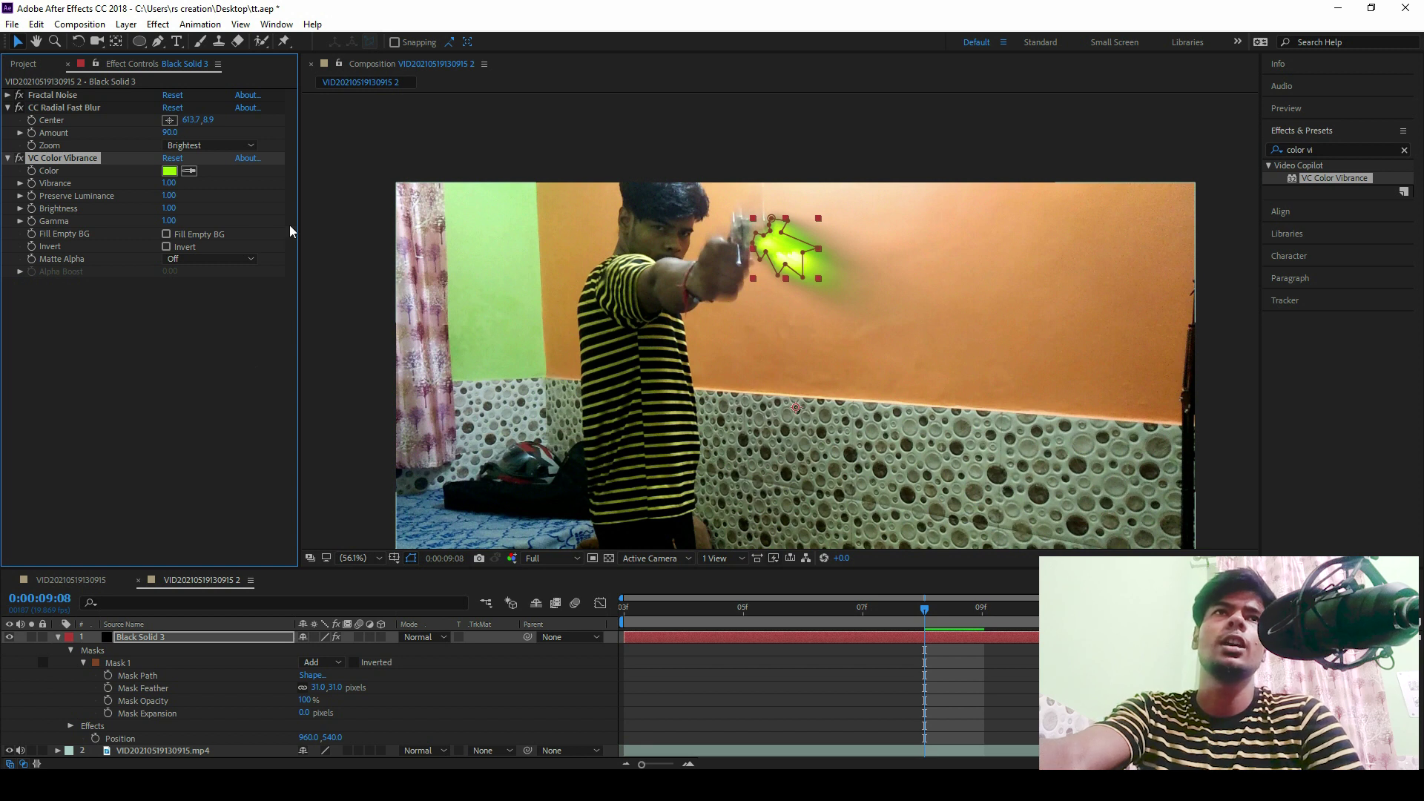
# Step: Set the Color Vibrance colour to light blue (39B2FF)
pyautogui.click(170, 171)
pyautogui.moveTo(916, 657); pyautogui.dragTo(926, 631)
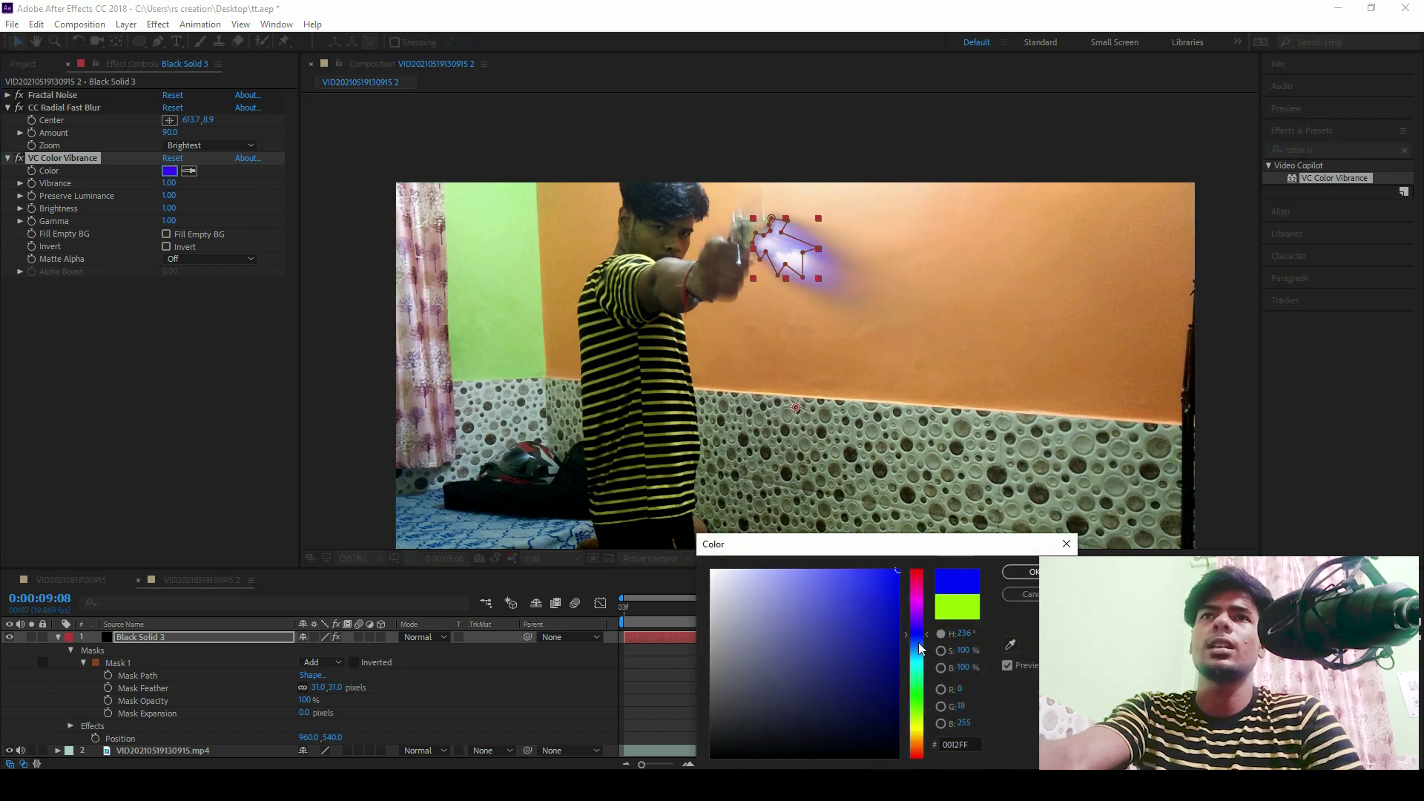
pyautogui.click(919, 650)
pyautogui.click(857, 571)
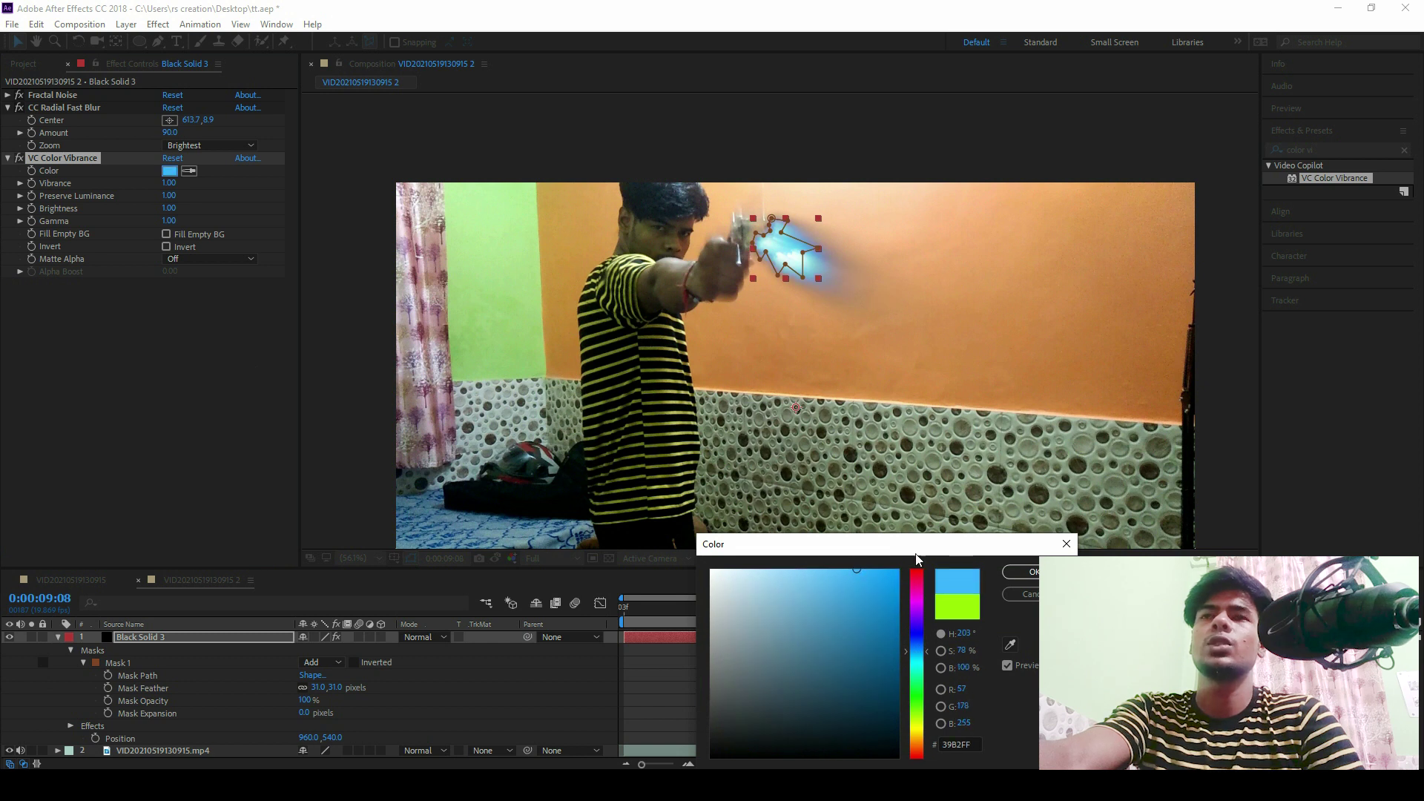
pyautogui.click(1022, 572)
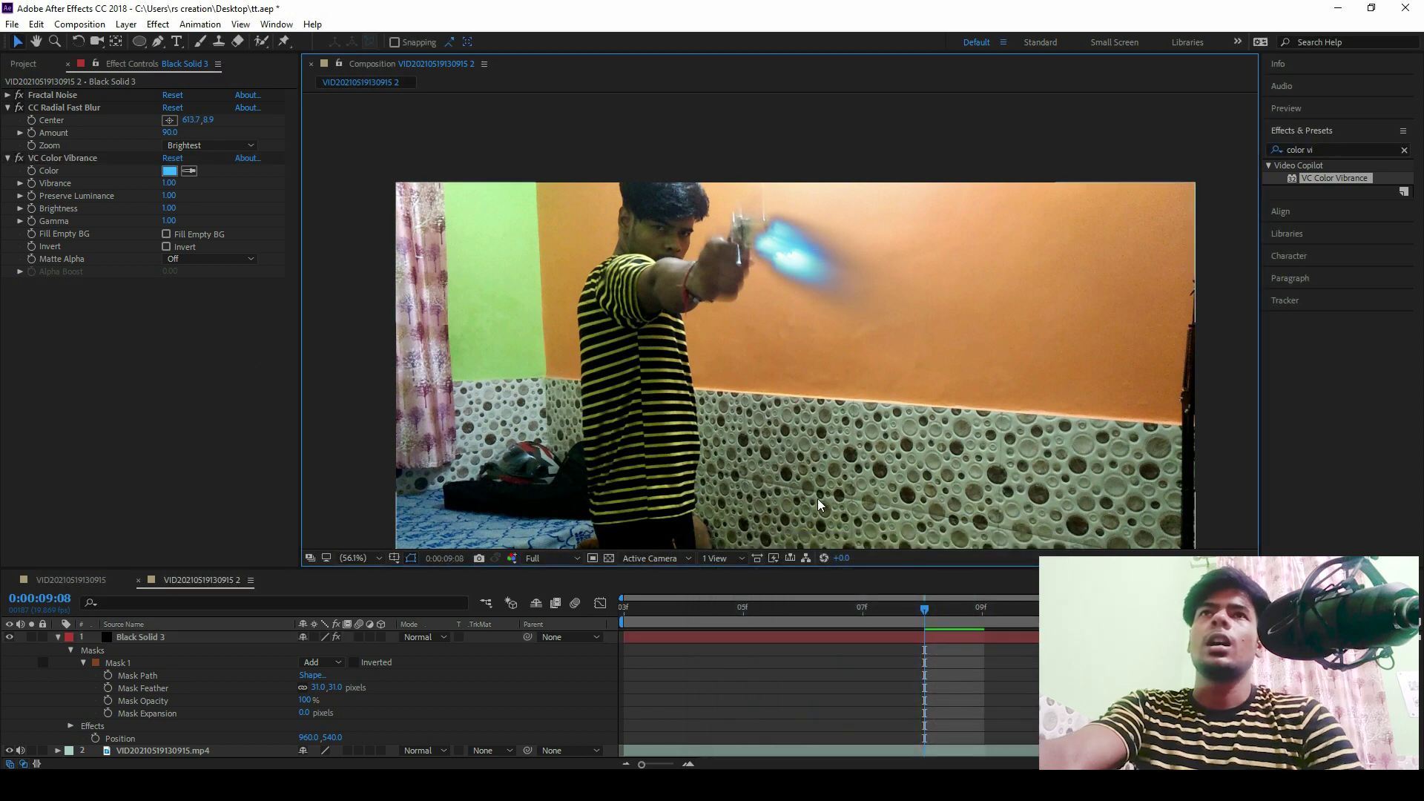
pyautogui.click(166, 235)
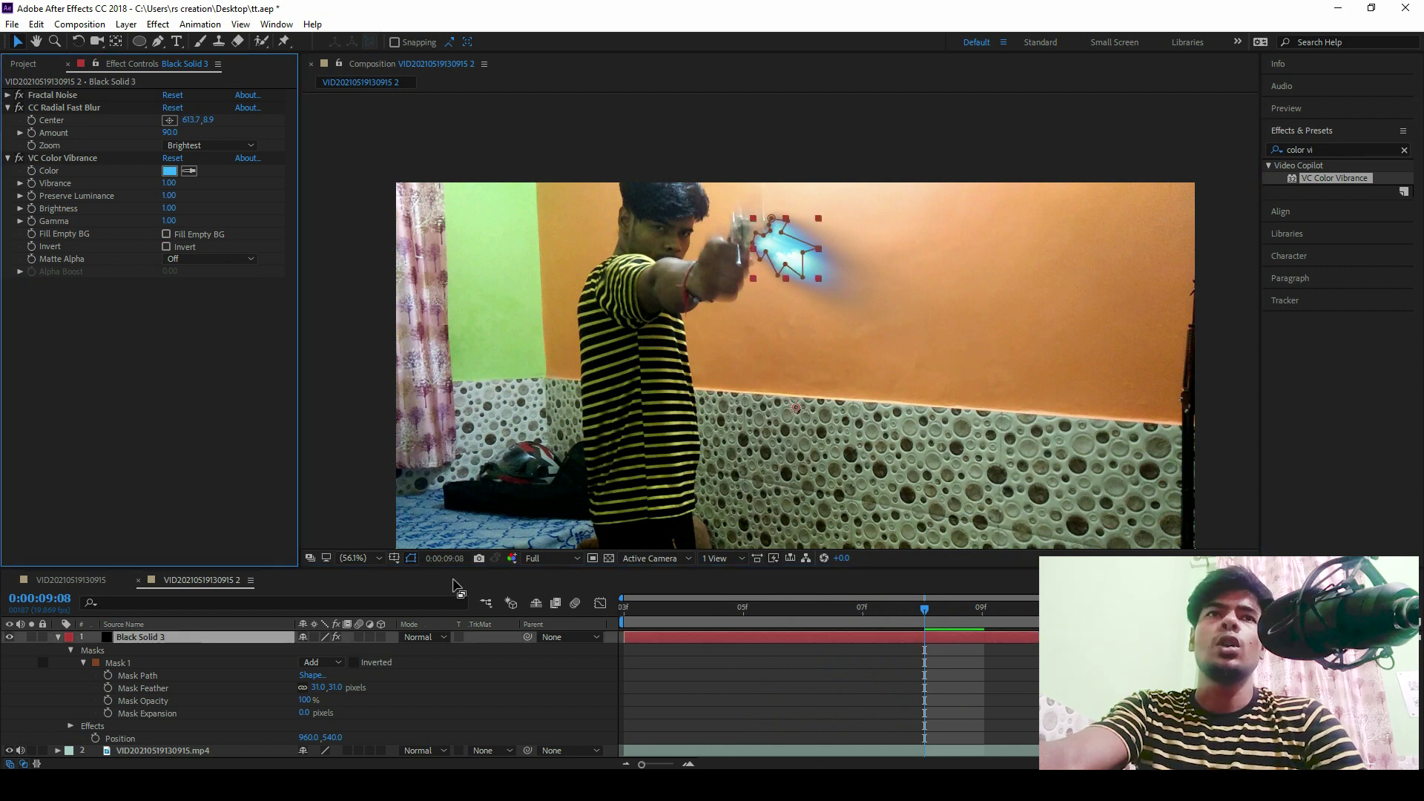
# Step: Set the flash solid's blending mode to Screen after briefly trying Add
pyautogui.click(436, 637)
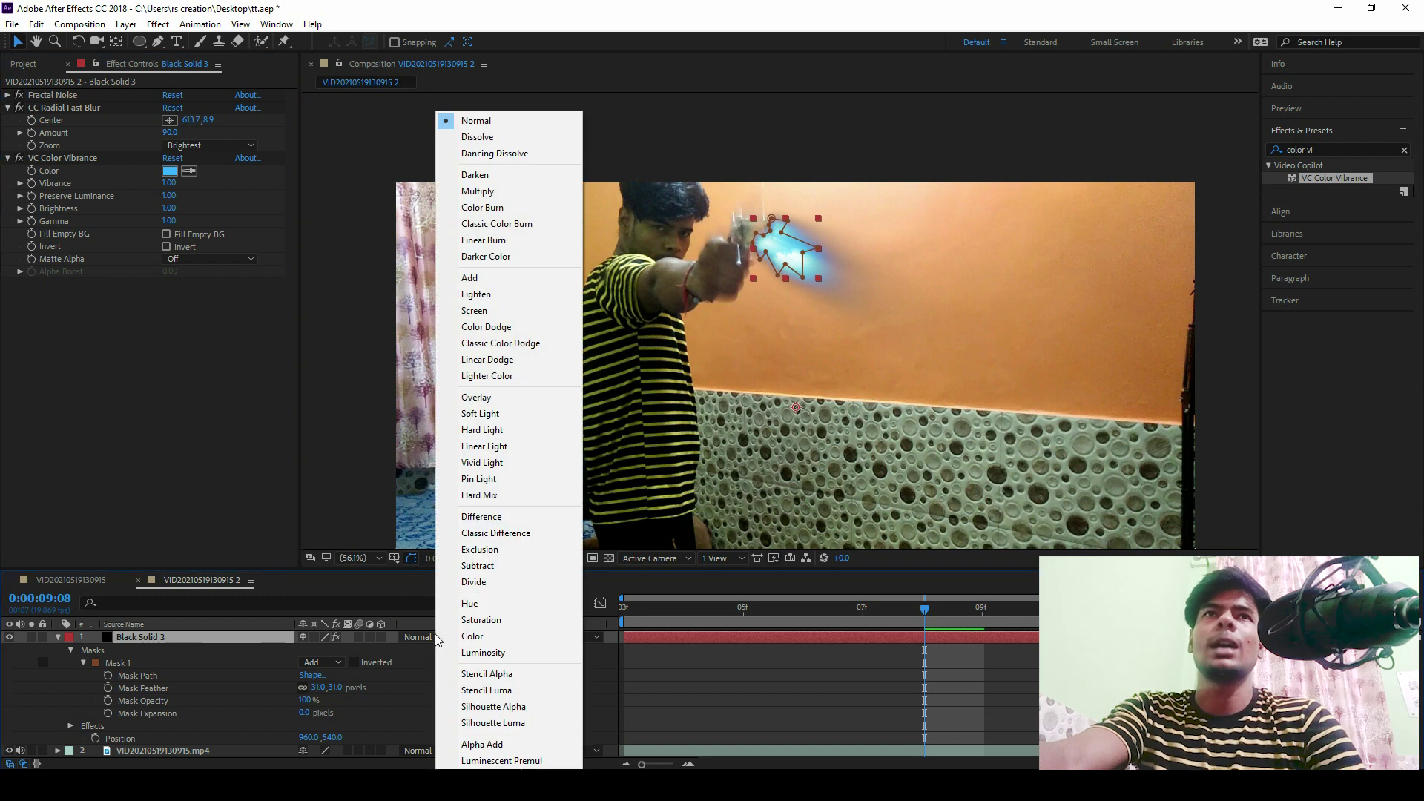
pyautogui.click(493, 312)
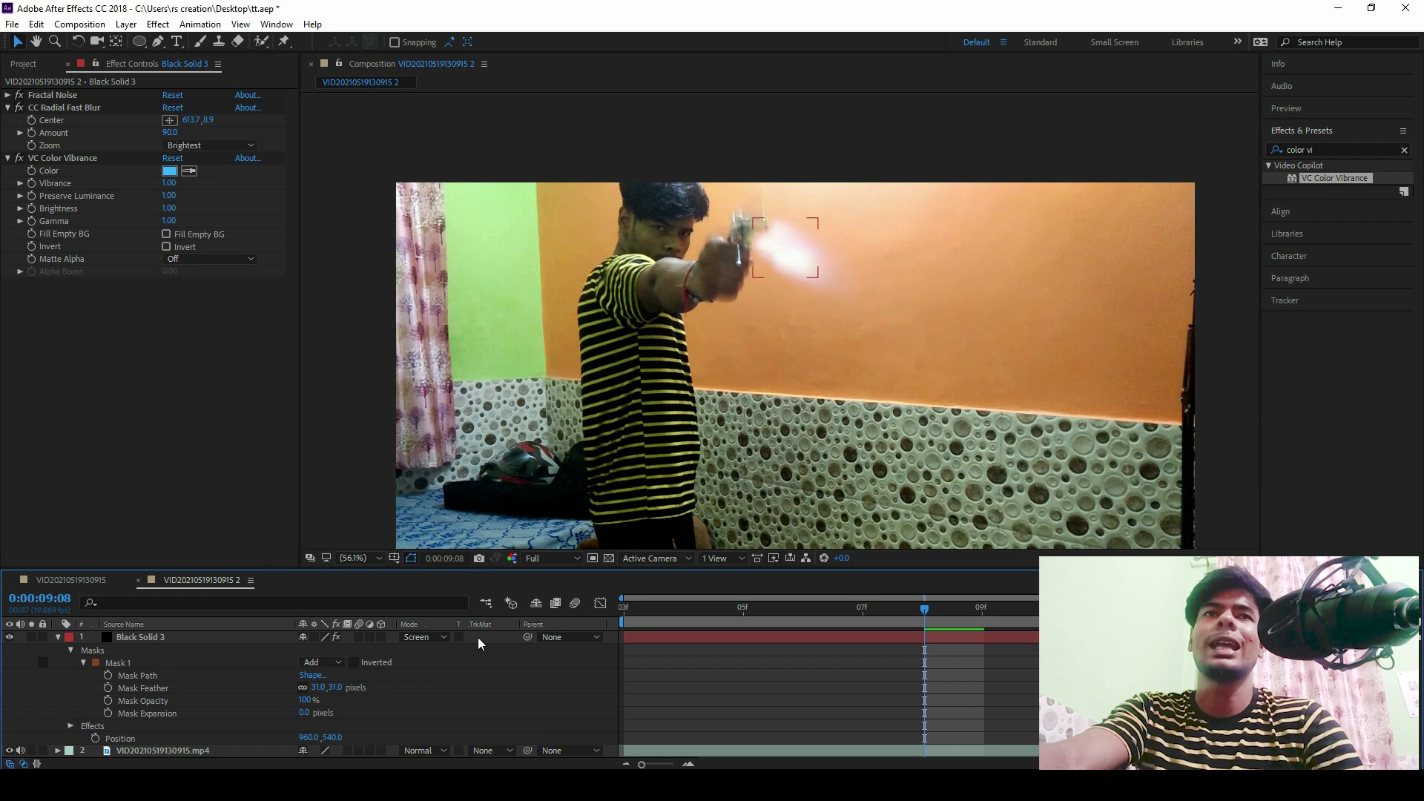
pyautogui.click(448, 638)
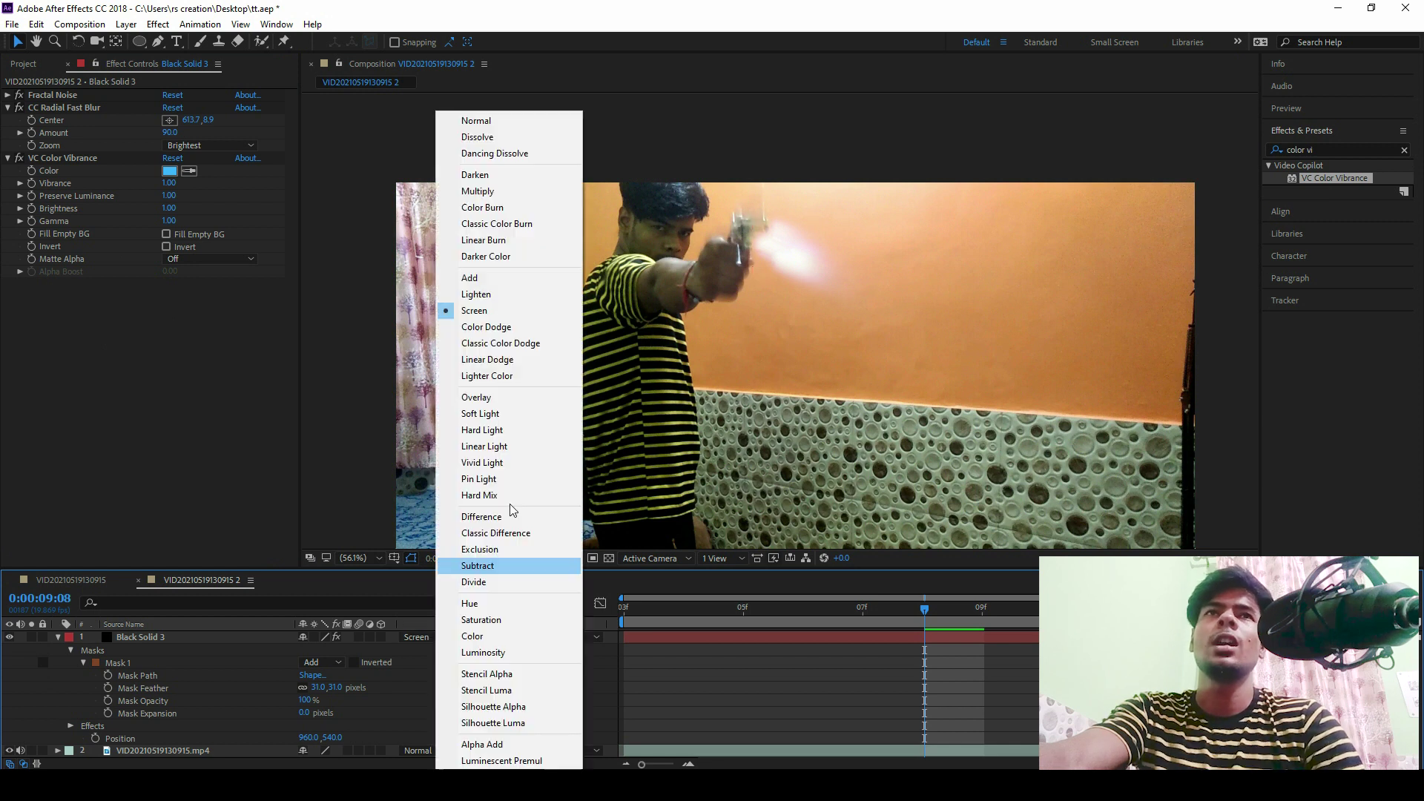
pyautogui.click(482, 279)
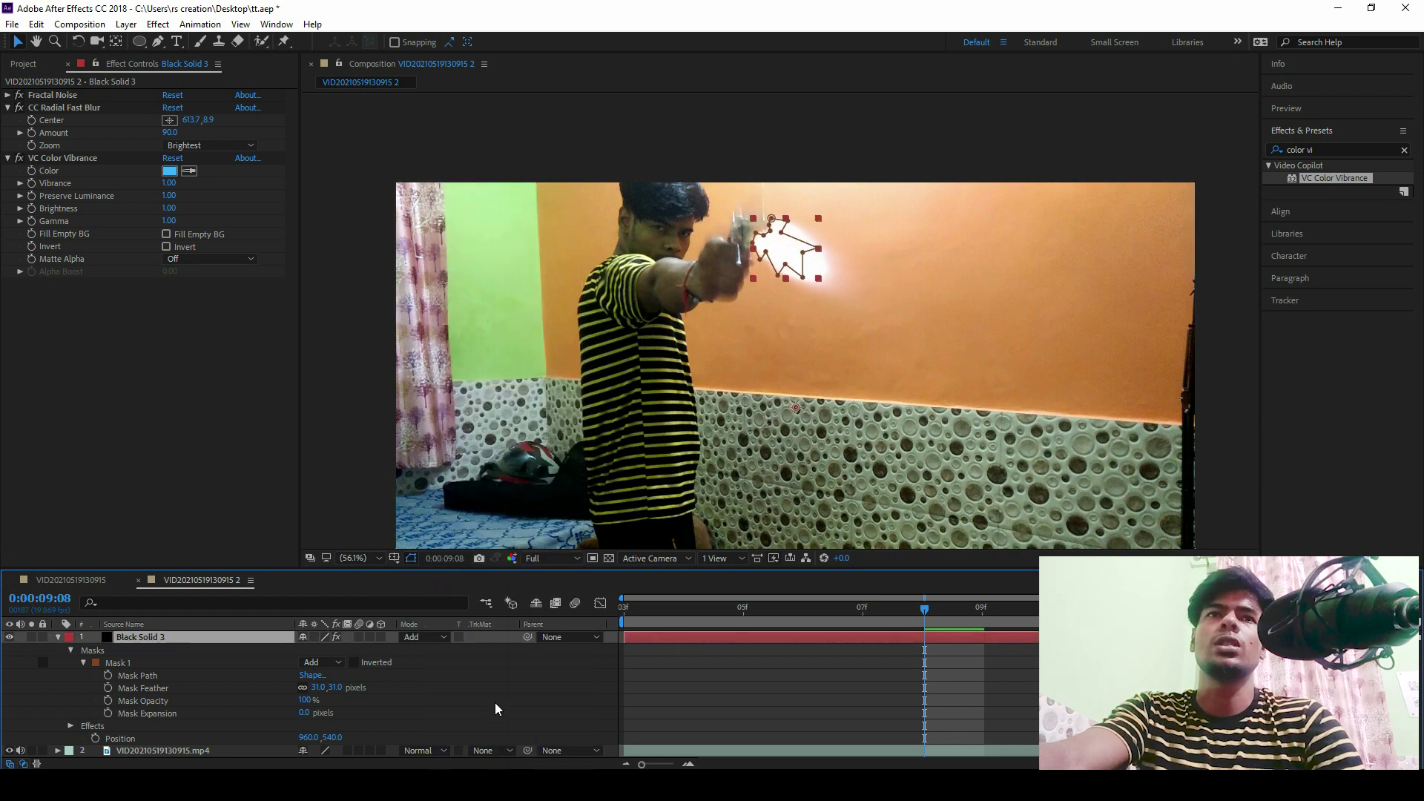
pyautogui.click(822, 326)
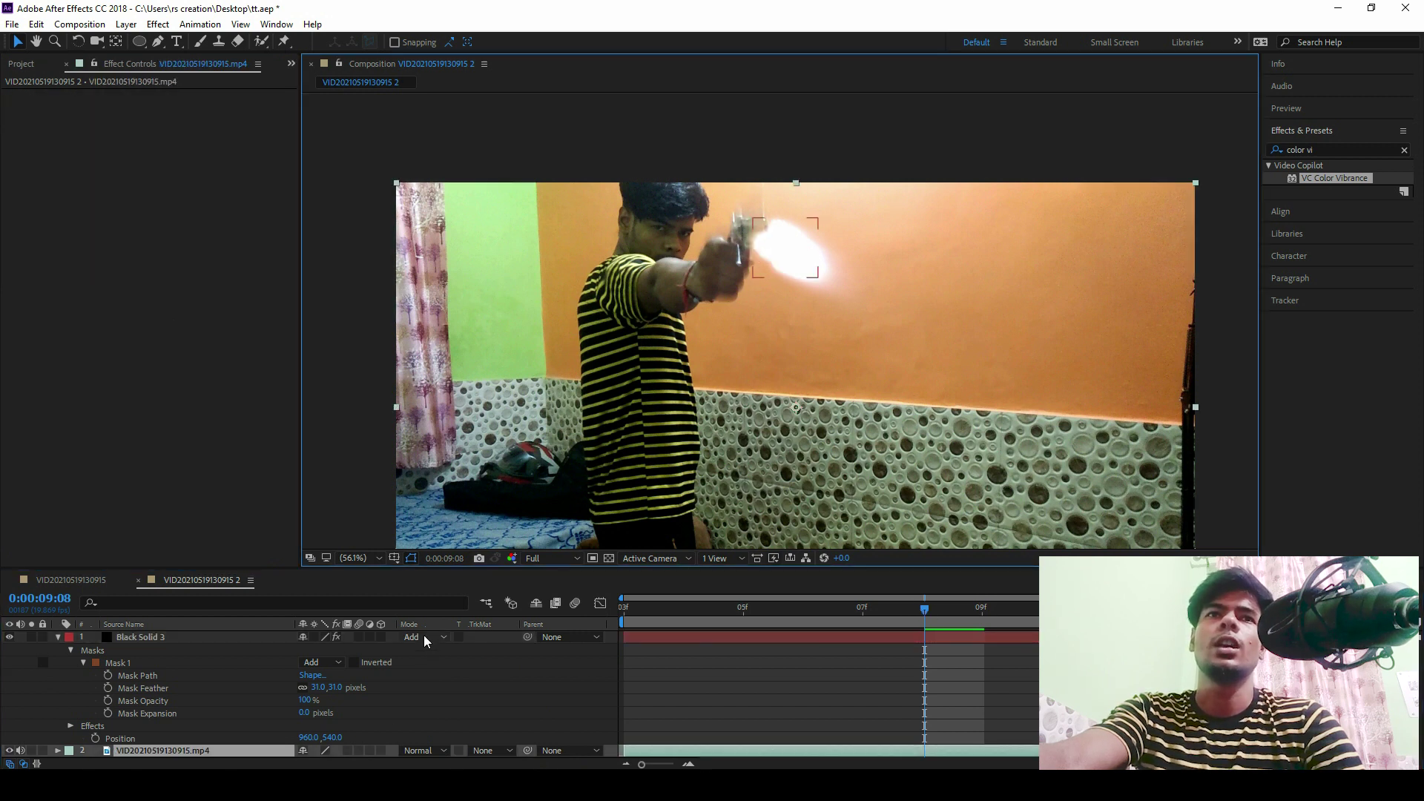
pyautogui.click(424, 635)
pyautogui.click(482, 310)
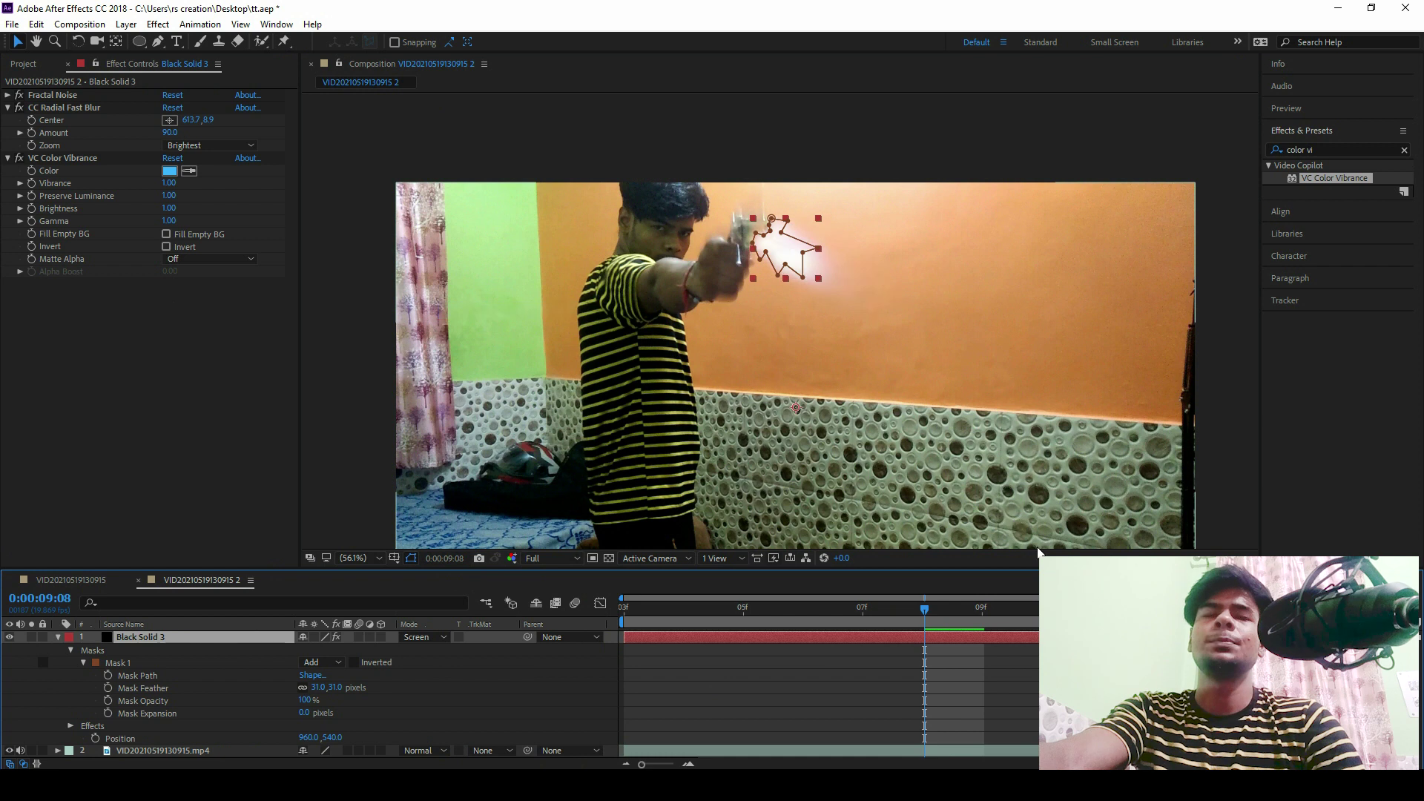
pyautogui.click(57, 637)
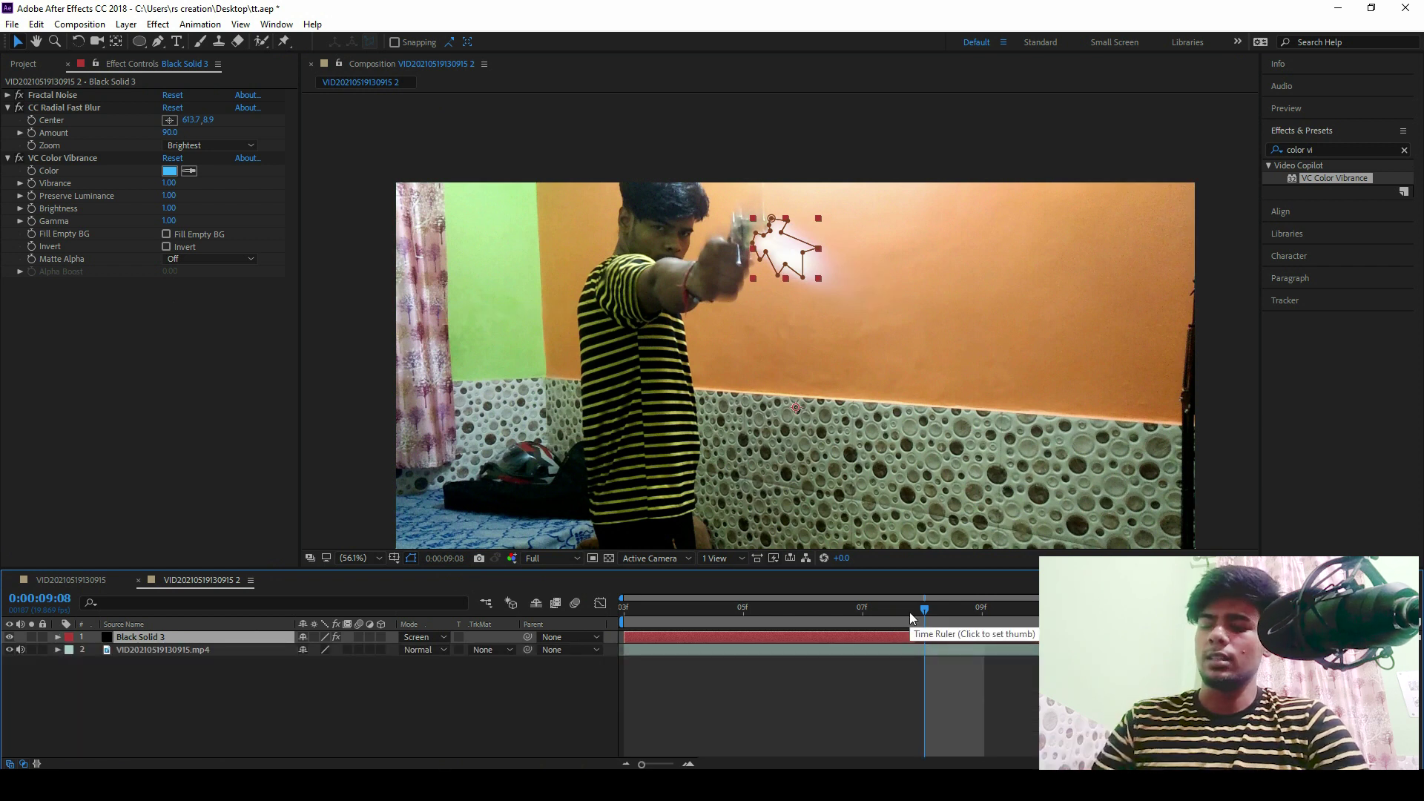
# Step: Trim the flash solid's out-point to 09f and return the playhead to 0:00:09:08
pyautogui.click(984, 608)
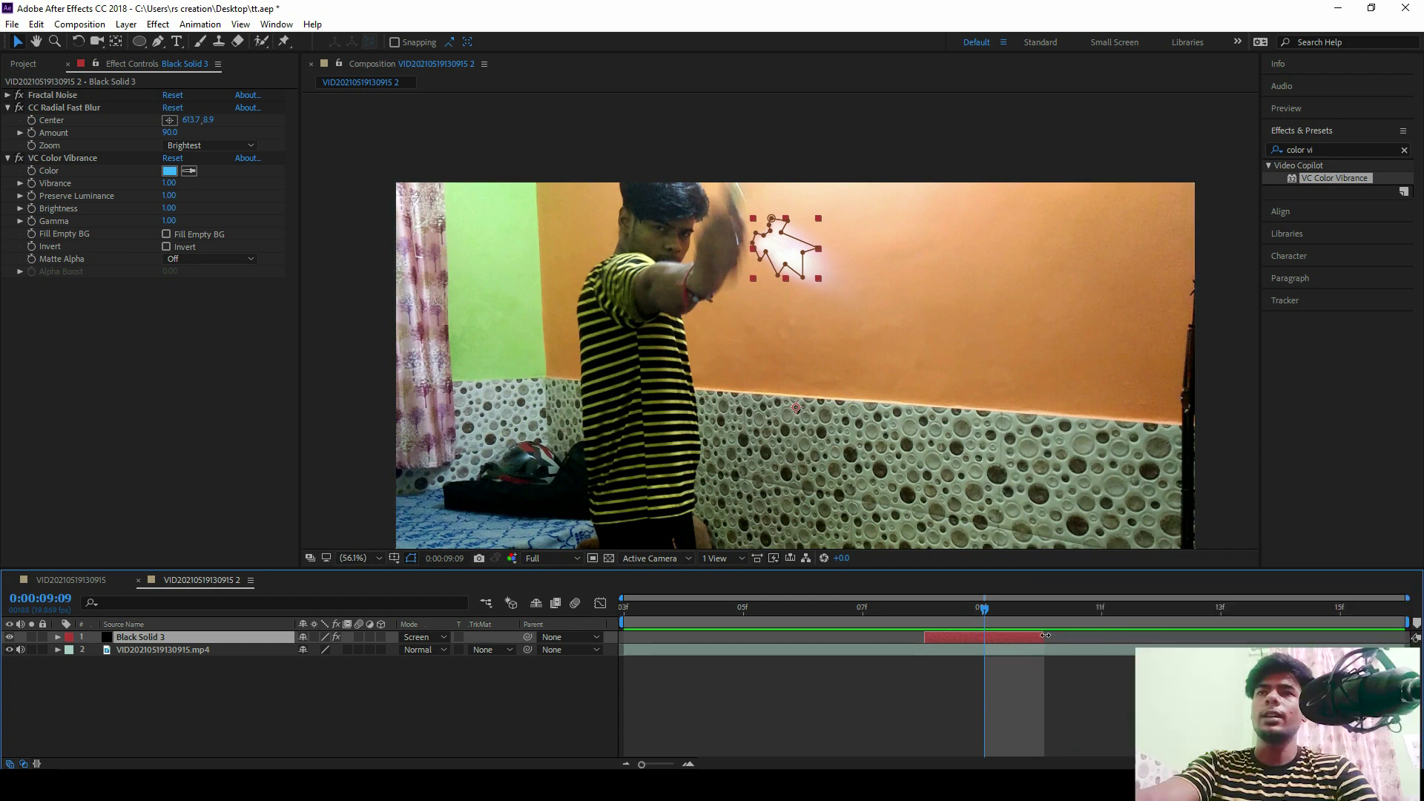
pyautogui.moveTo(1042, 635); pyautogui.dragTo(984, 635)
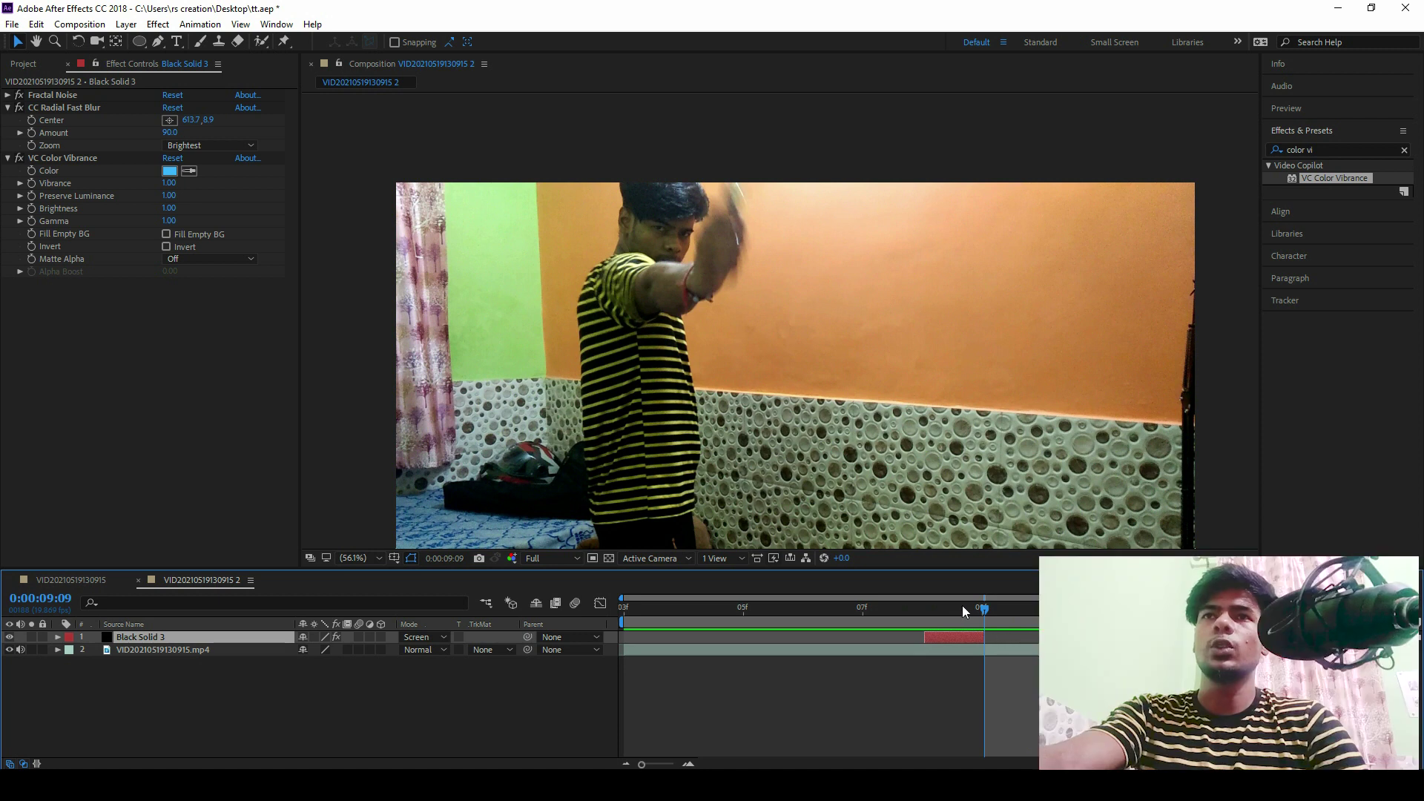
pyautogui.click(864, 605)
pyautogui.moveTo(887, 605); pyautogui.dragTo(924, 606)
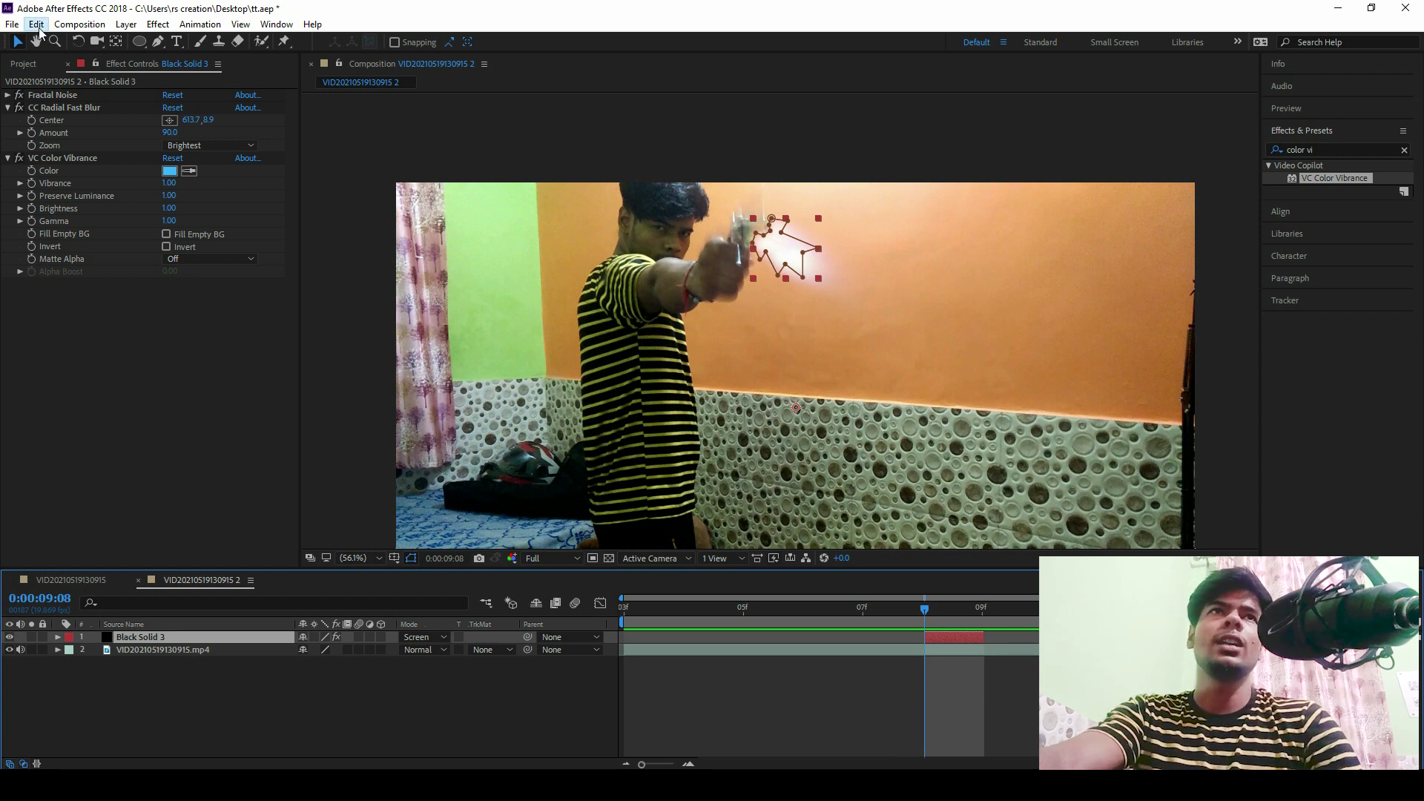
# Step: Duplicate the flash solid layer and hide the copy
pyautogui.click(36, 23)
pyautogui.click(92, 215)
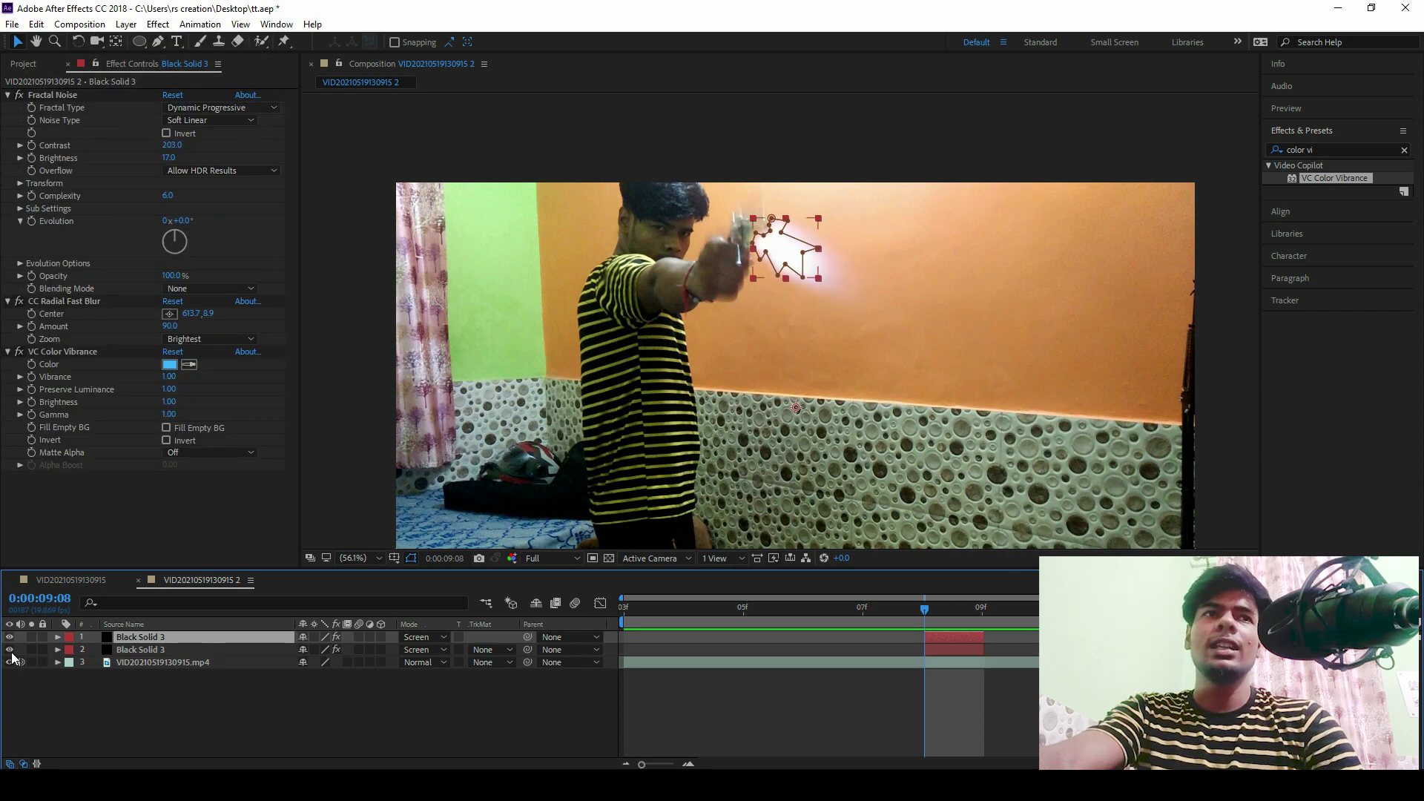
pyautogui.click(10, 650)
# Step: Delete the mask from the top Black Solid 3 layer
pyautogui.click(58, 638)
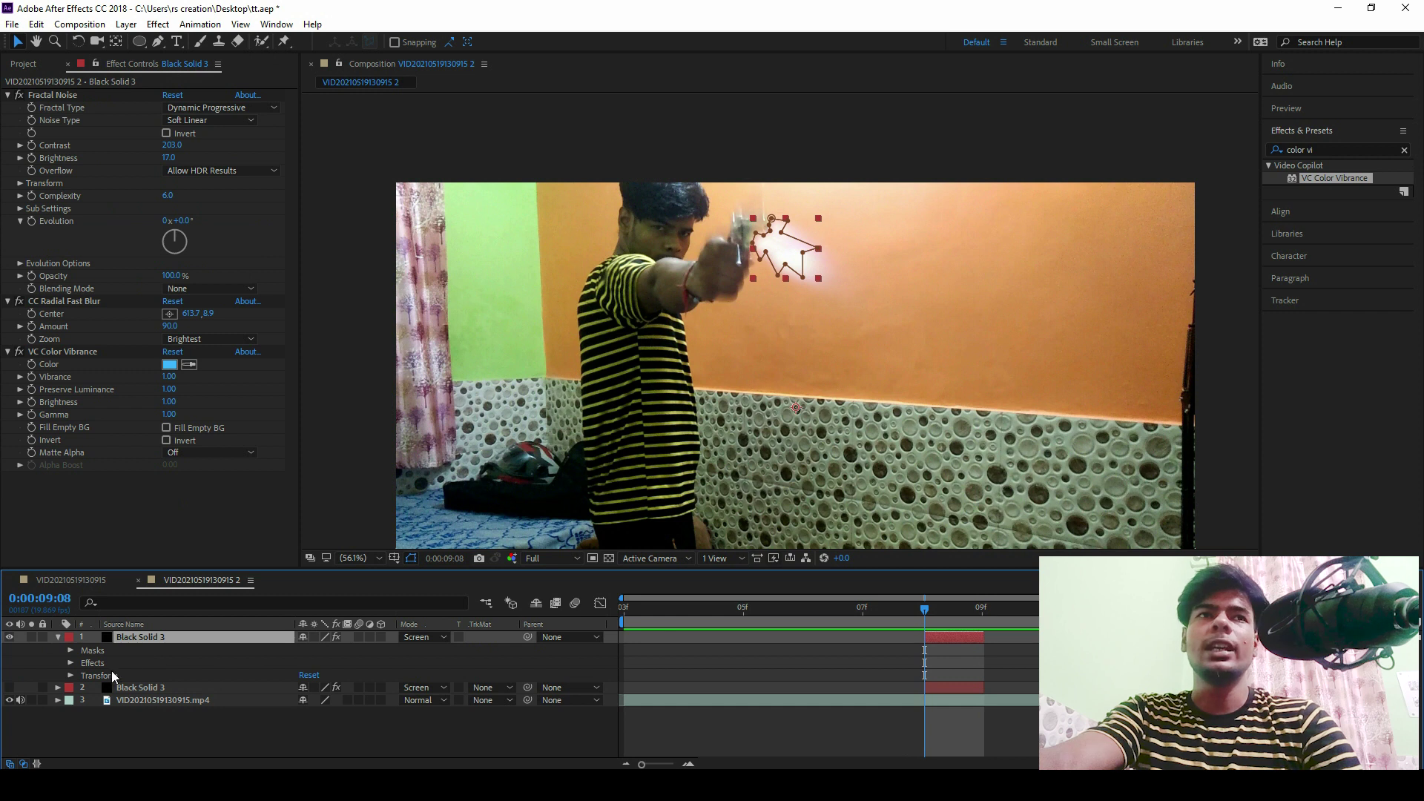
pyautogui.click(95, 653)
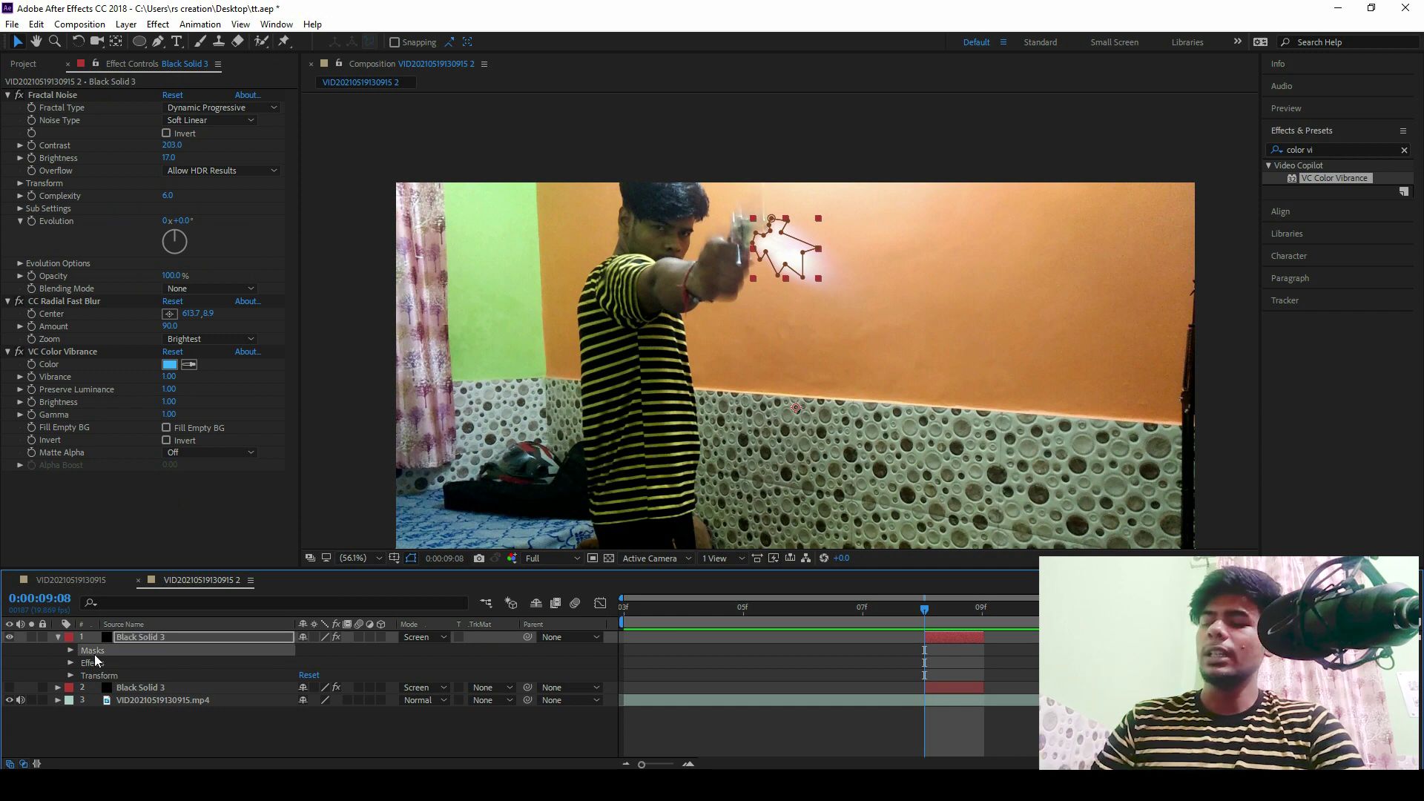
pyautogui.press('Delete')
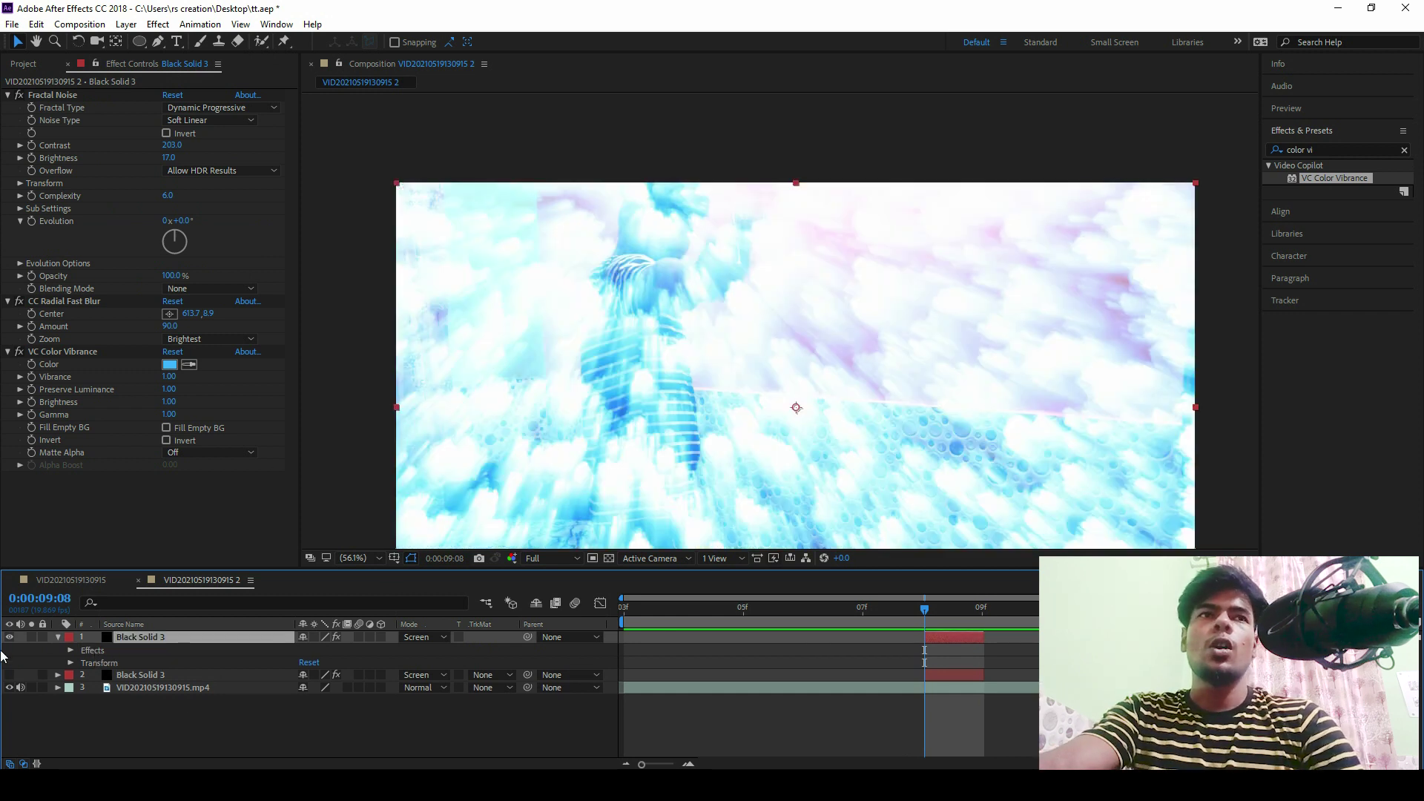
# Step: Hide the top Black Solid 3 and draw a small elliptical mask around the gun's muzzle
pyautogui.click(10, 638)
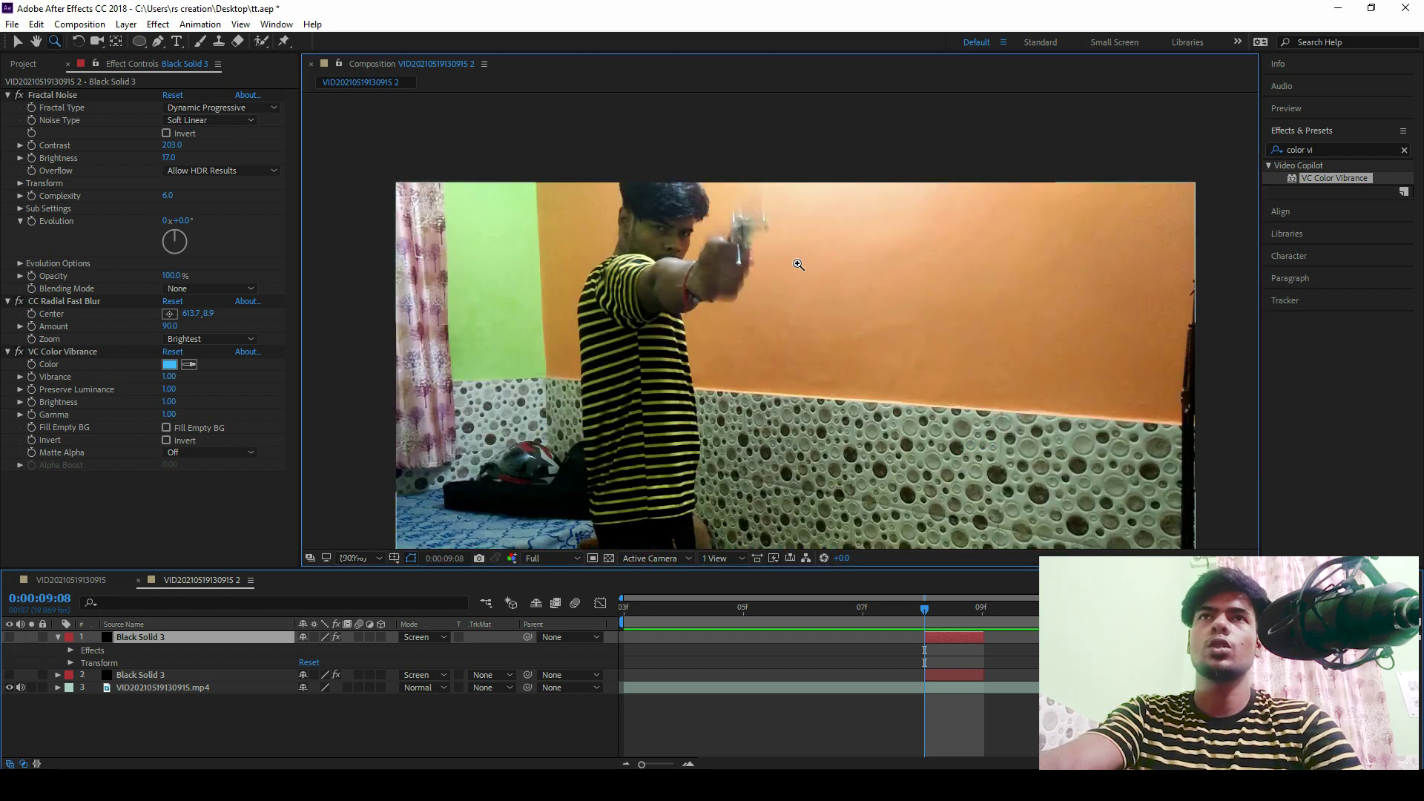
pyautogui.scroll(3, 782, 248)
pyautogui.scroll(2, 782, 248)
pyautogui.press('z')
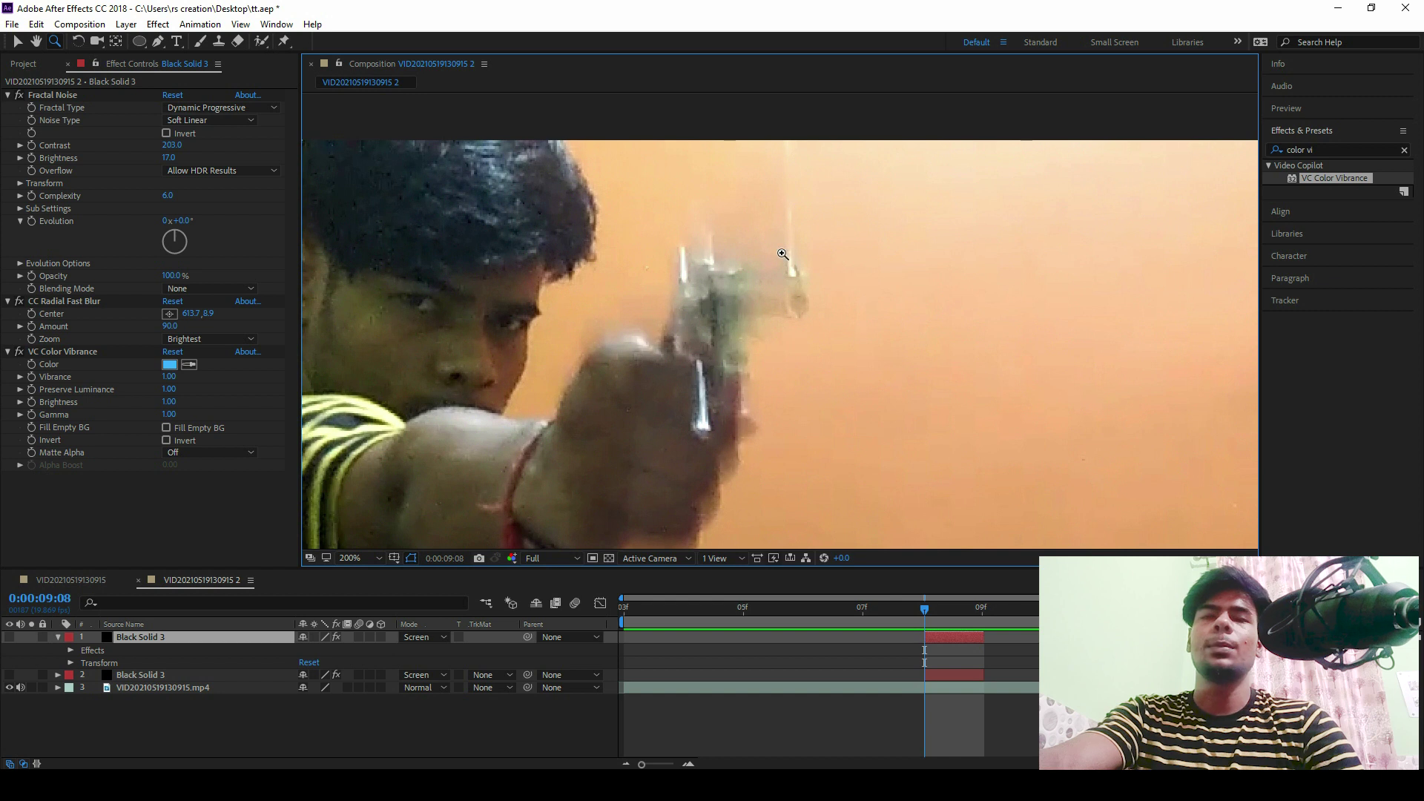
pyautogui.click(141, 42)
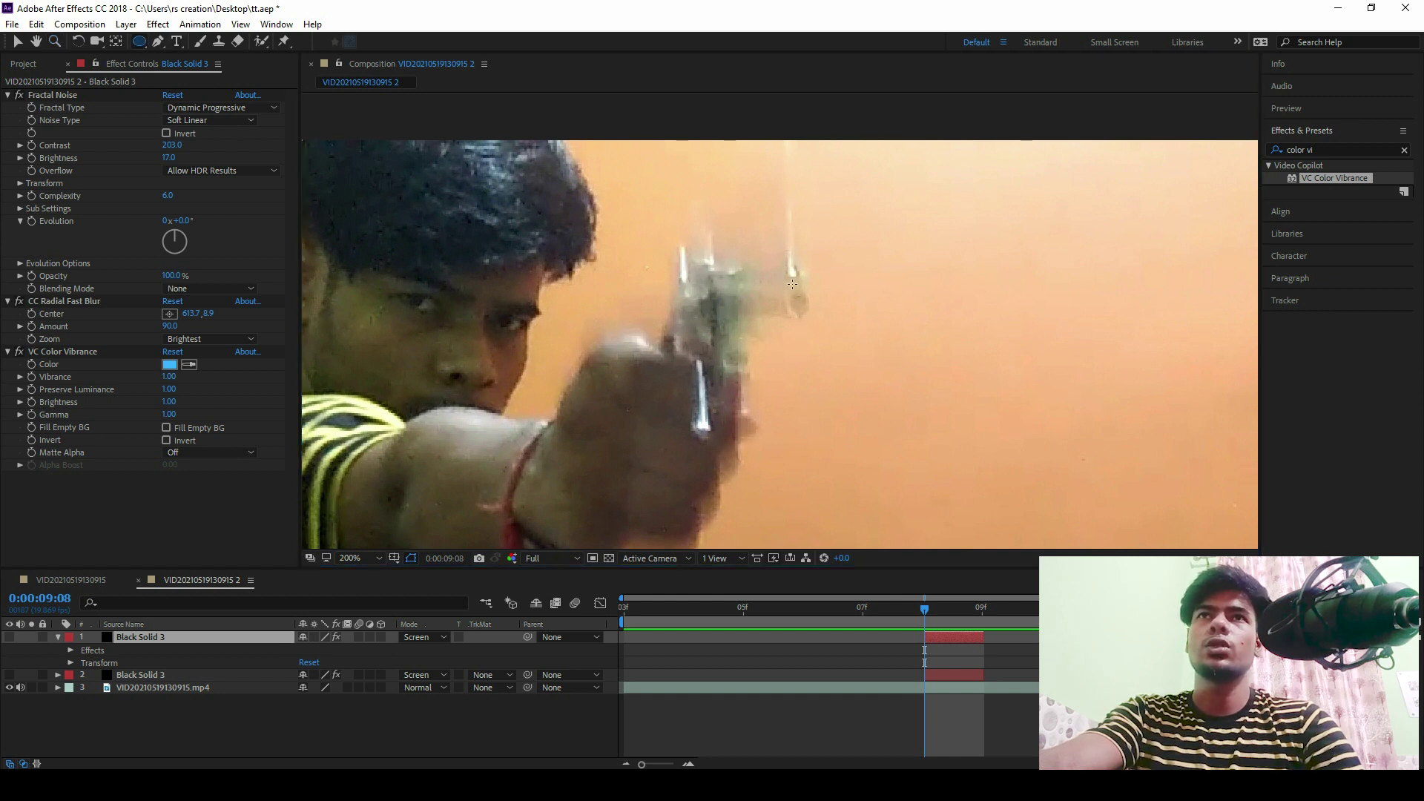
pyautogui.moveTo(796, 298); pyautogui.dragTo(815, 314)
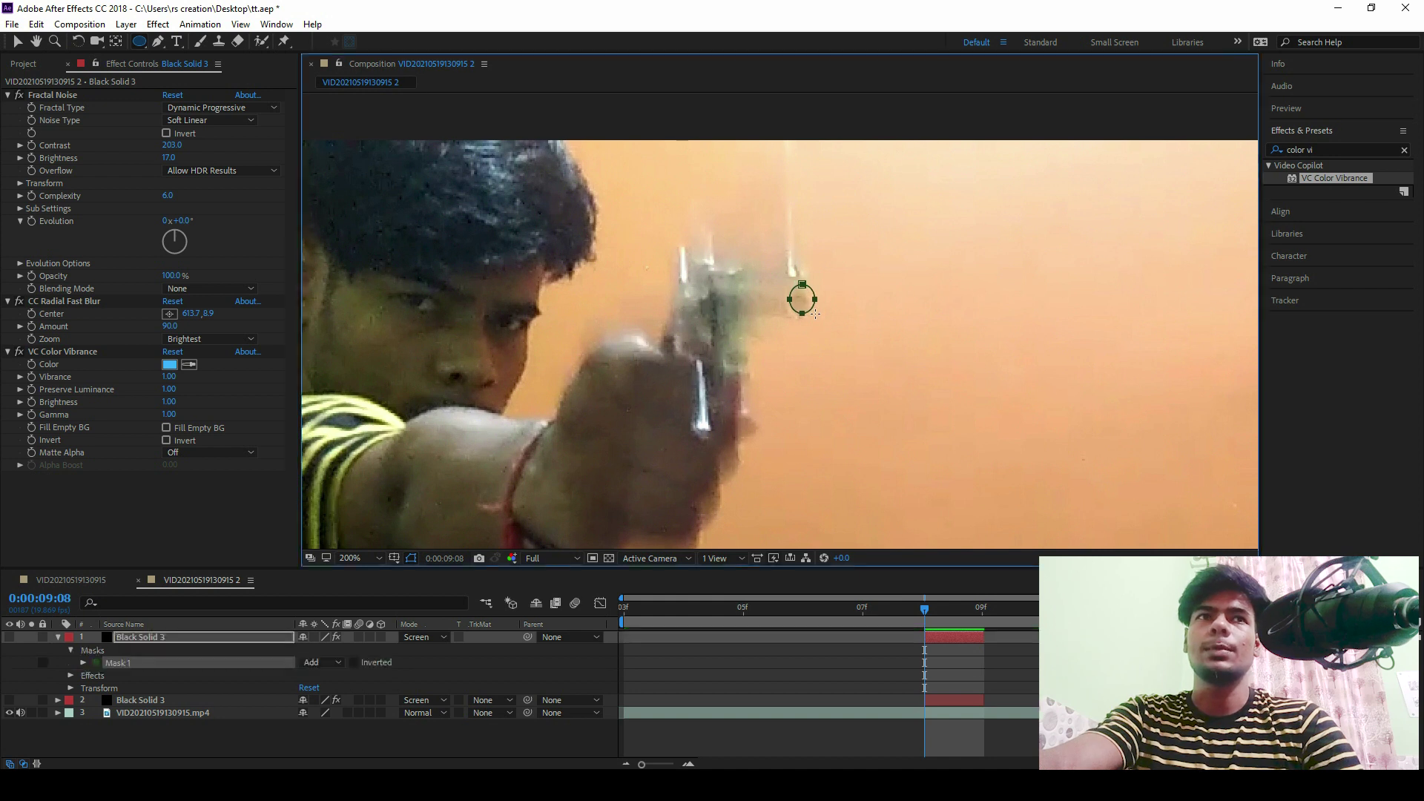
pyautogui.press('v')
pyautogui.doubleClick(807, 306)
pyautogui.scroll(3, 835, 362)
pyautogui.moveTo(782, 314); pyautogui.dragTo(826, 280)
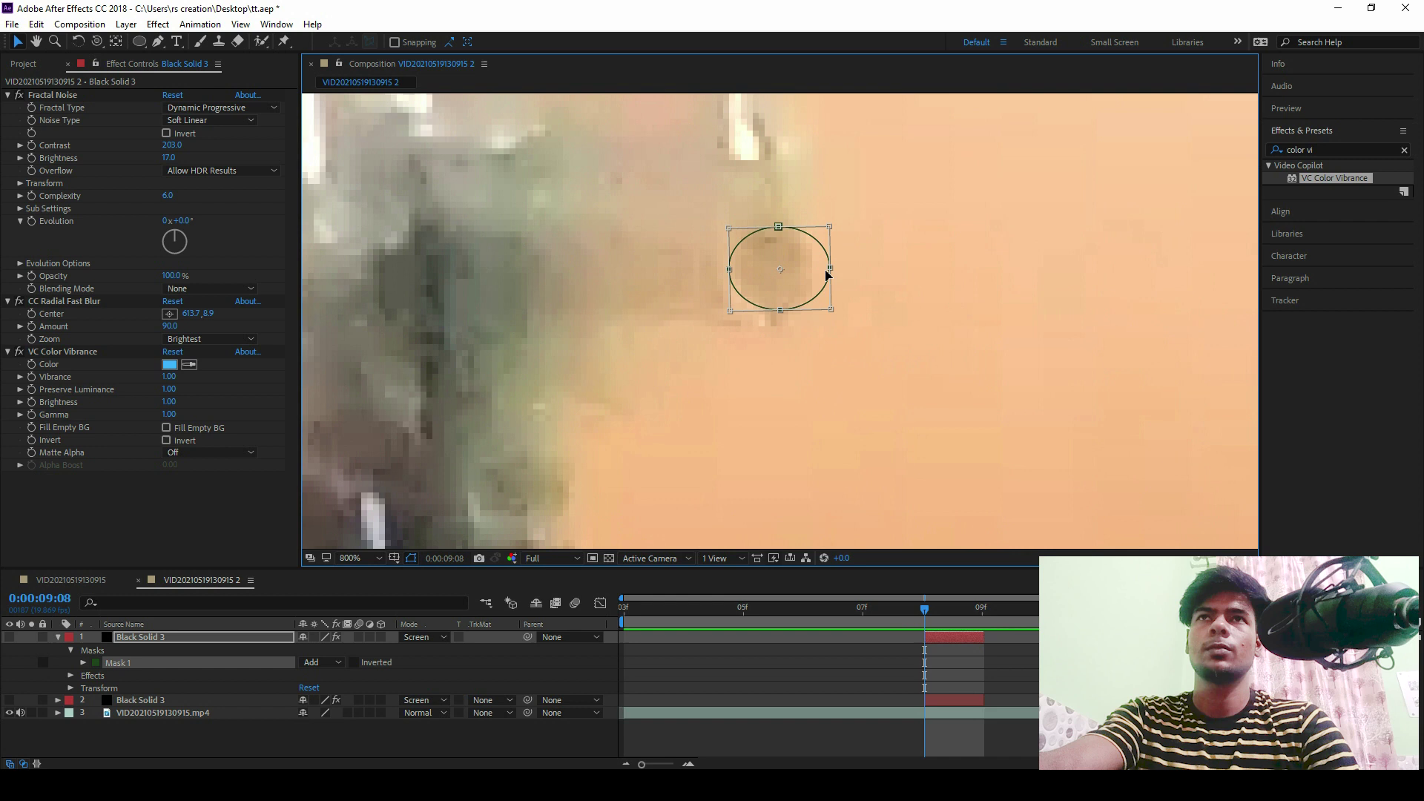
# Step: Unhide the solid and fit the whole frame back in the viewer
pyautogui.press('z')
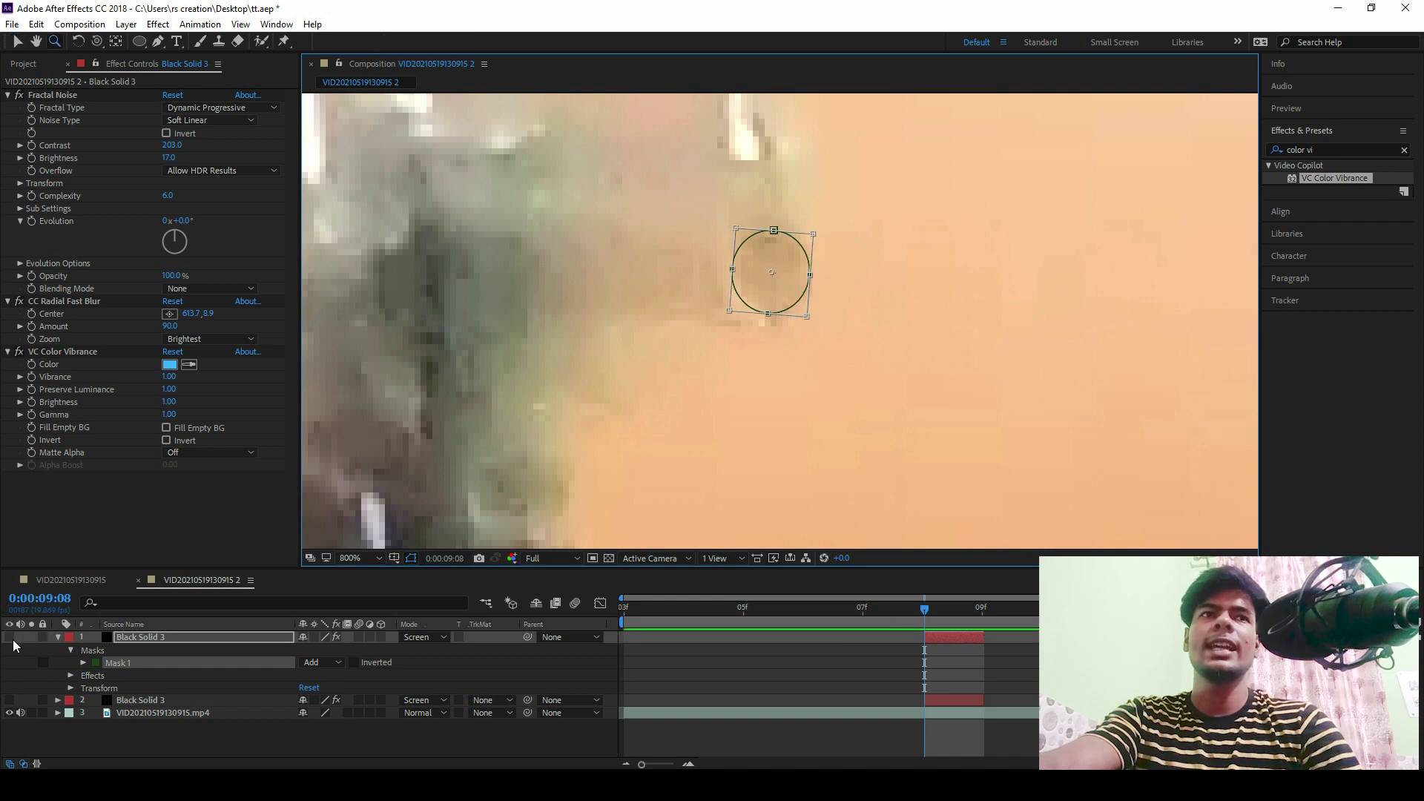
pyautogui.click(10, 638)
pyautogui.press('h')
pyautogui.moveTo(959, 396); pyautogui.dragTo(969, 344)
pyautogui.press('z')
pyautogui.click(355, 560)
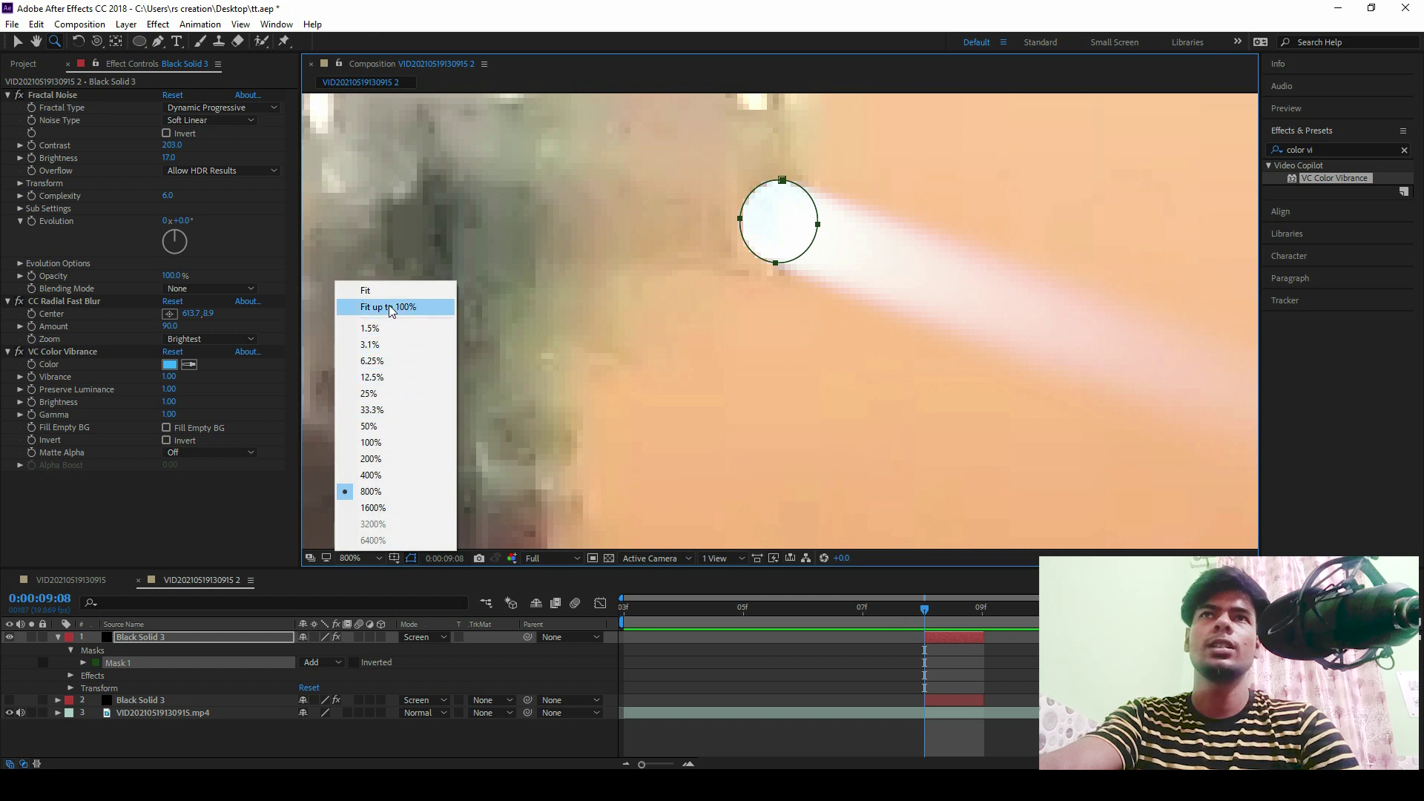
pyautogui.click(391, 311)
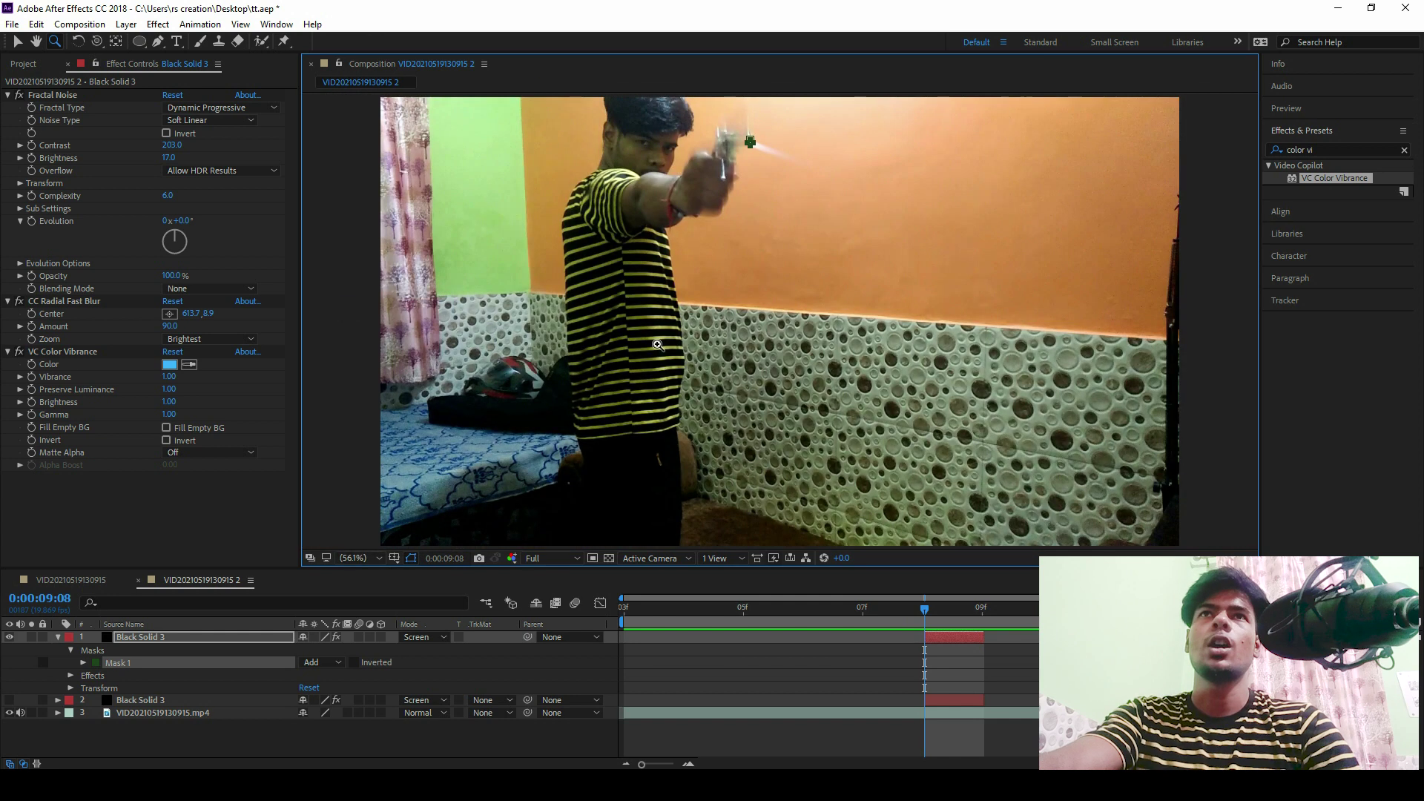
# Step: Feather Mask 1's edge to 4.0 pixels
pyautogui.click(84, 663)
pyautogui.moveTo(330, 687); pyautogui.dragTo(339, 687)
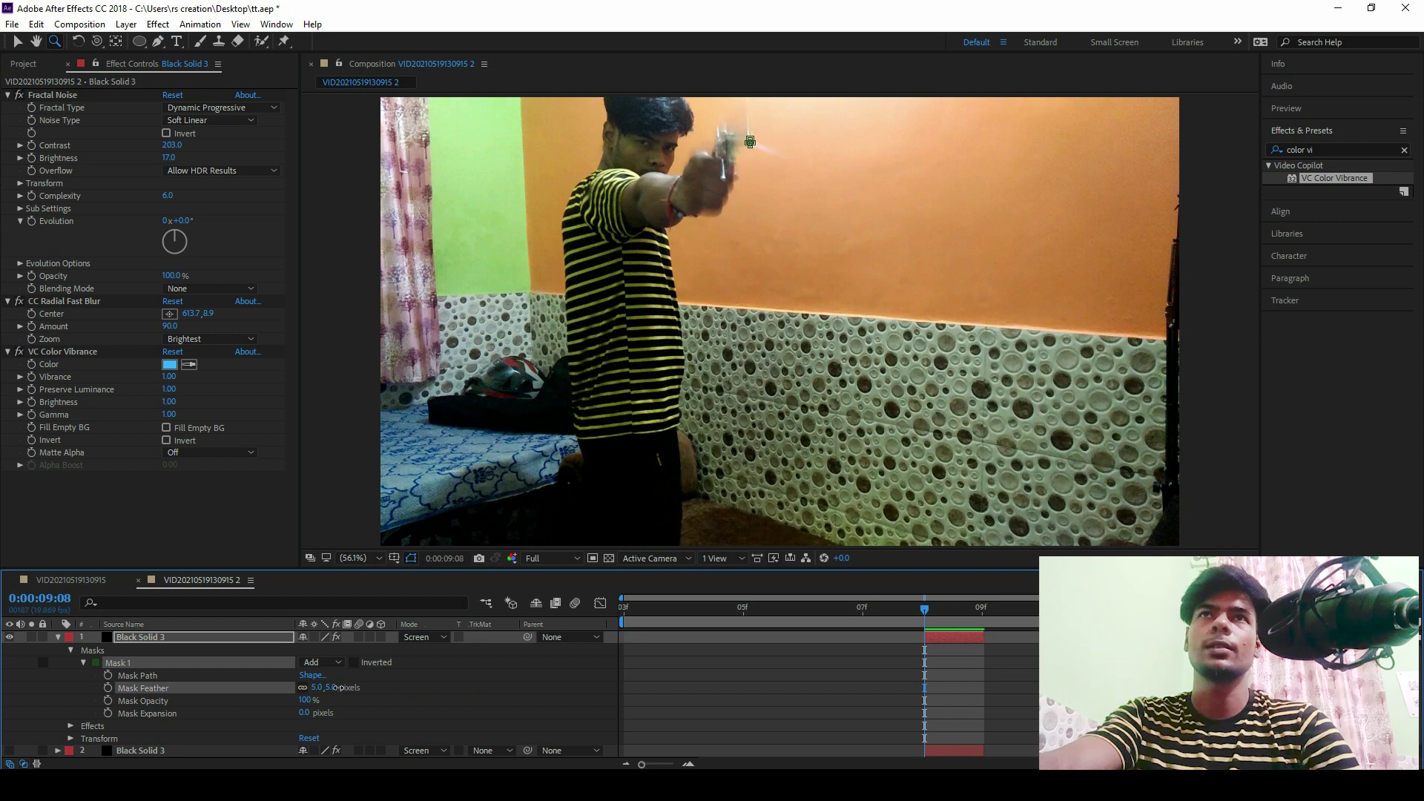
pyautogui.click(368, 702)
pyautogui.scroll(1, 776, 340)
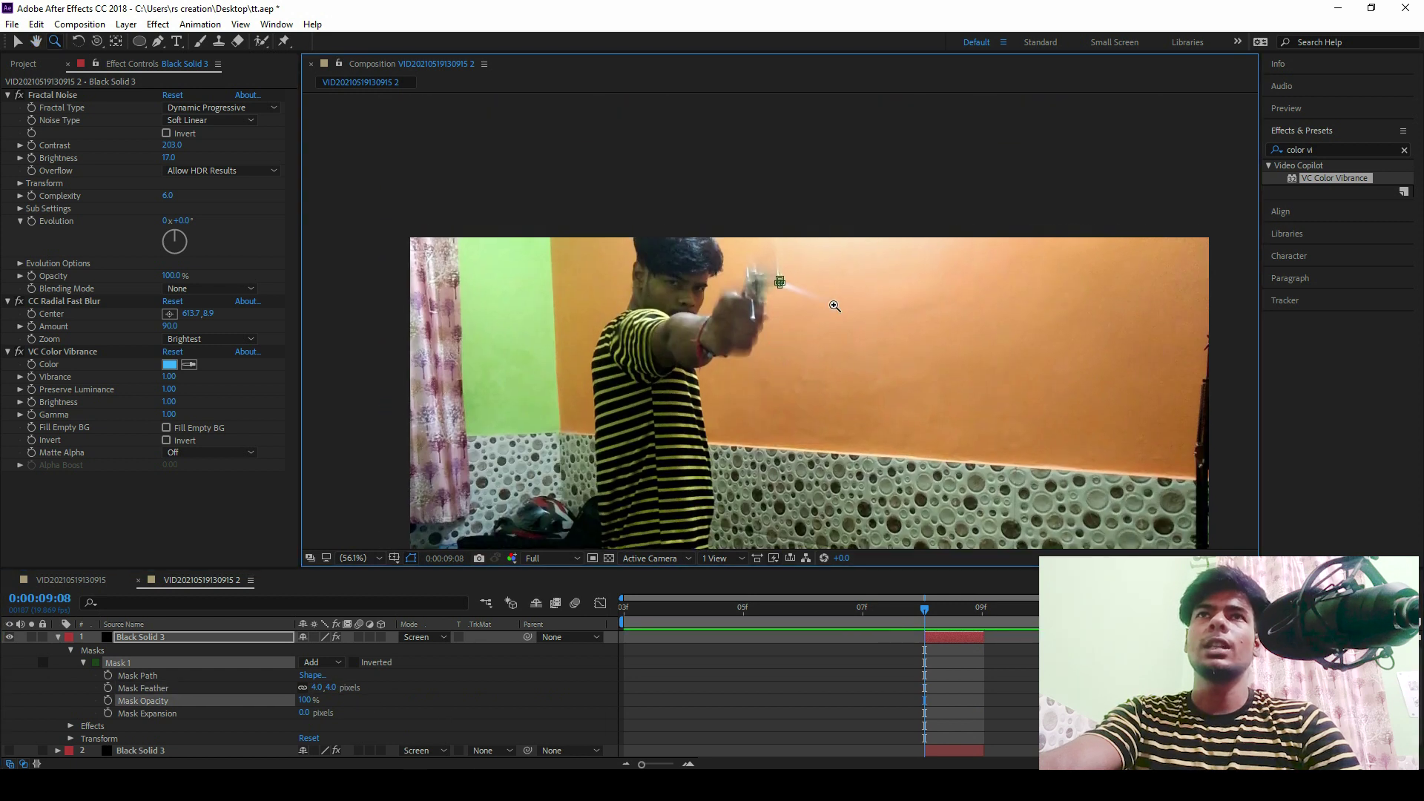
pyautogui.scroll(3, 634, 257)
pyautogui.moveTo(634, 257); pyautogui.dragTo(940, 274)
pyautogui.click(1319, 150)
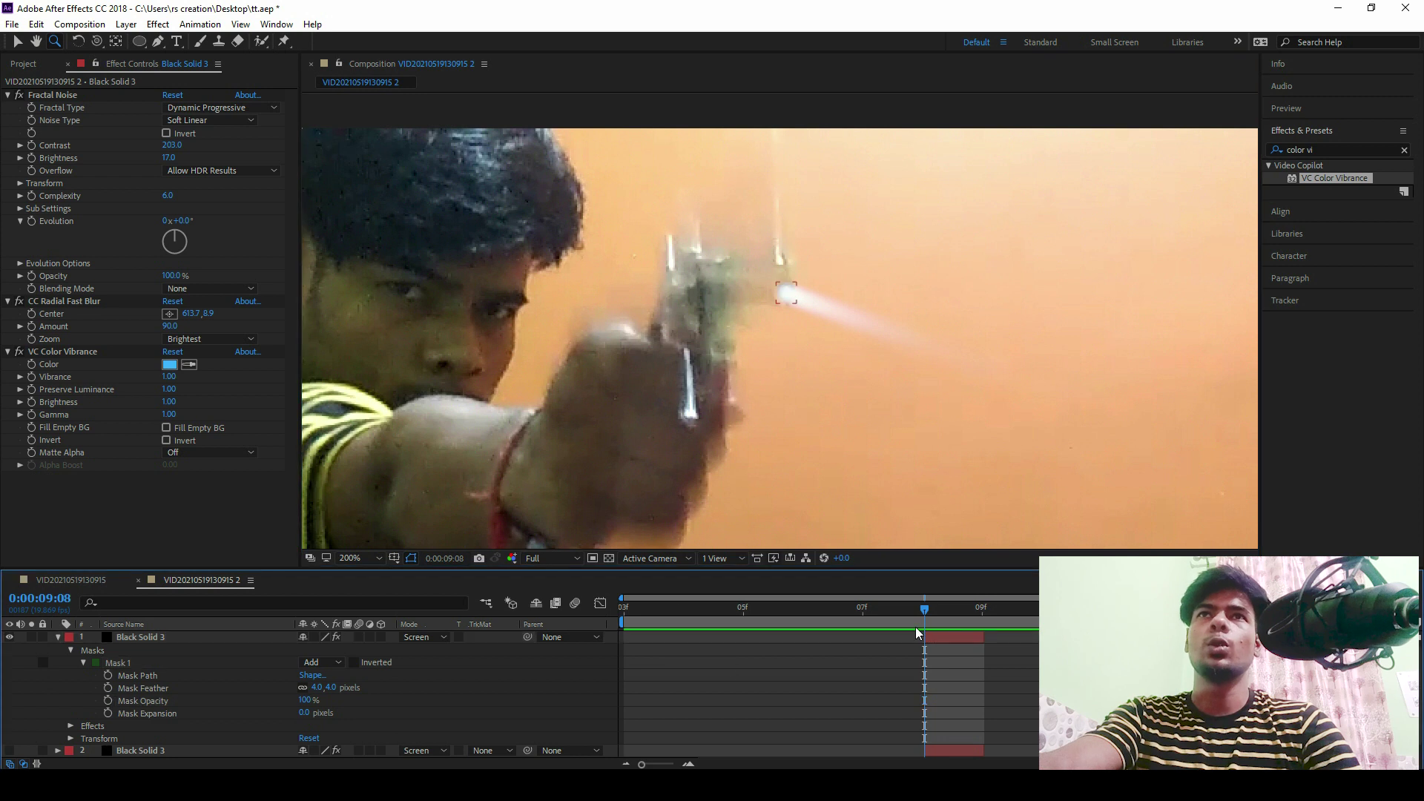
# Step: Search the effects for 'glow' and apply Glow to Black Solid 3
pyautogui.write('glow')
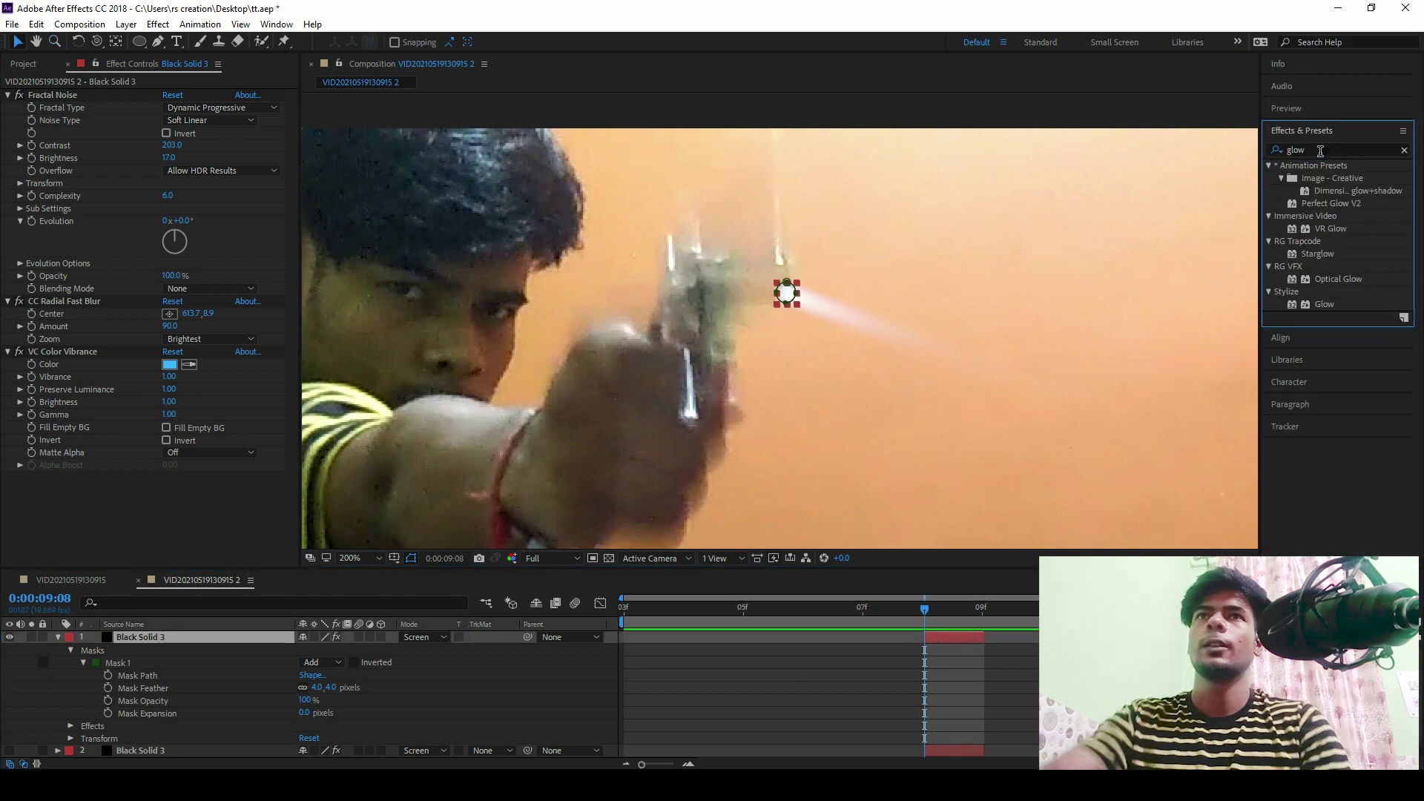
pyautogui.moveTo(1334, 305); pyautogui.dragTo(193, 636)
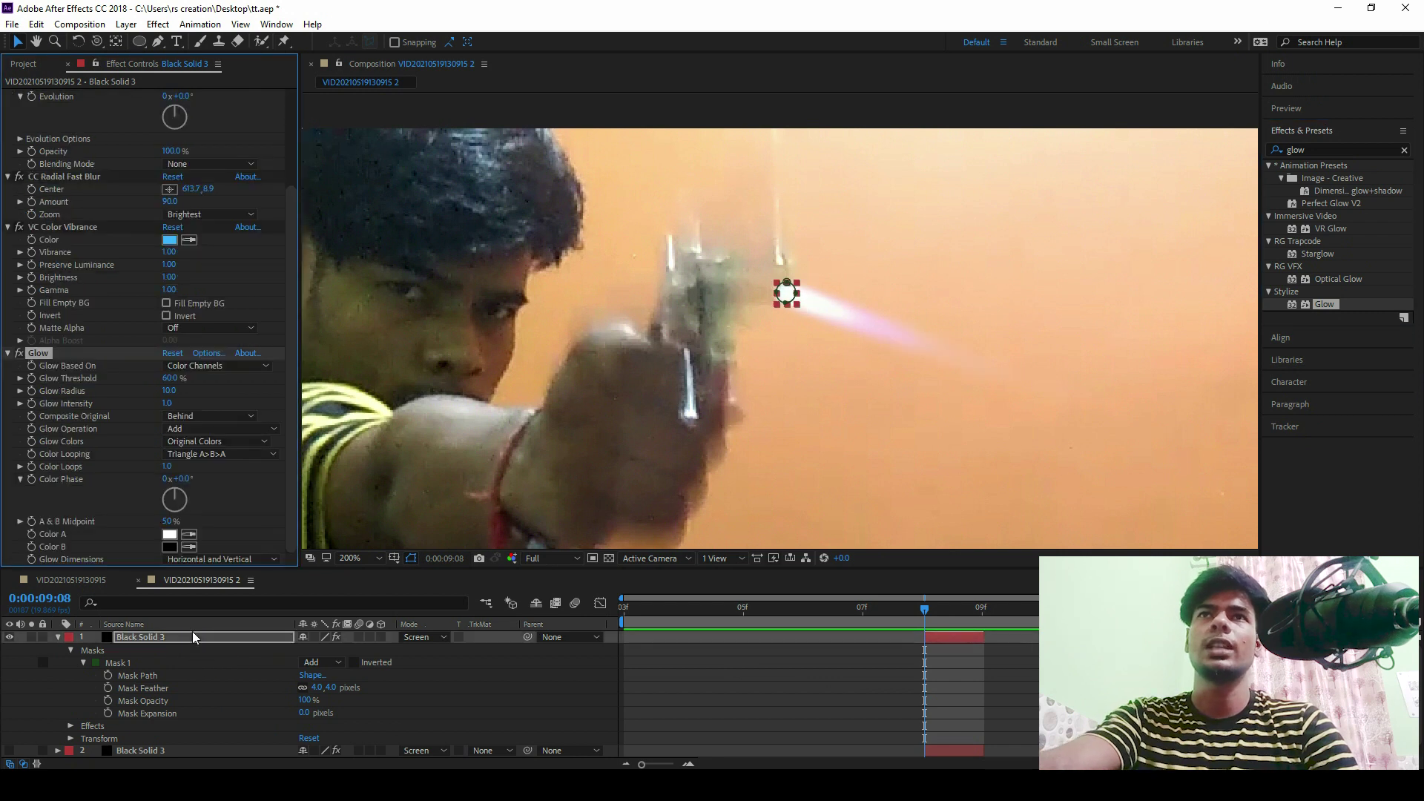
pyautogui.click(742, 485)
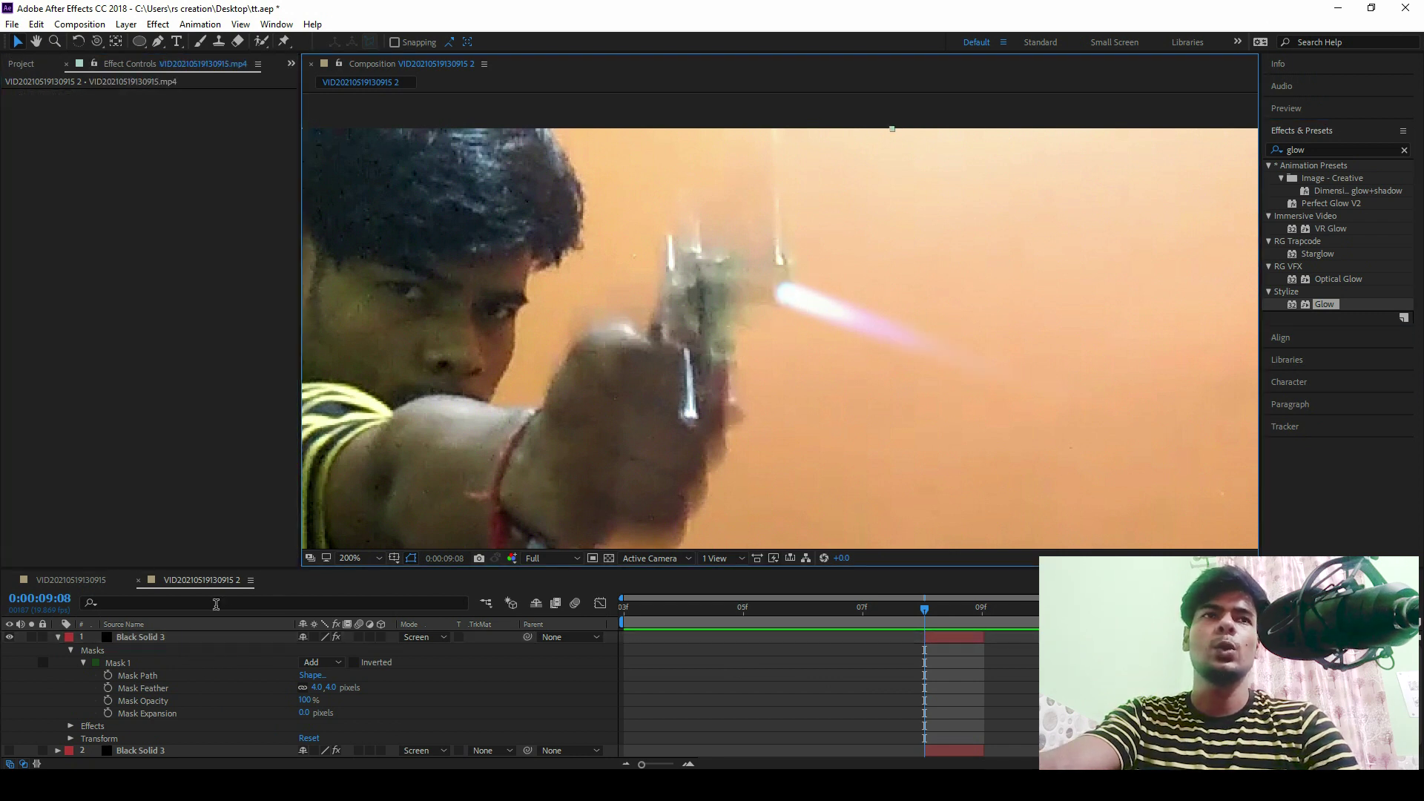
# Step: Duplicate the Glow and raise Glow 2's radius to 90.0 for a wider glow
pyautogui.click(175, 637)
pyautogui.scroll(-5, 296, 490)
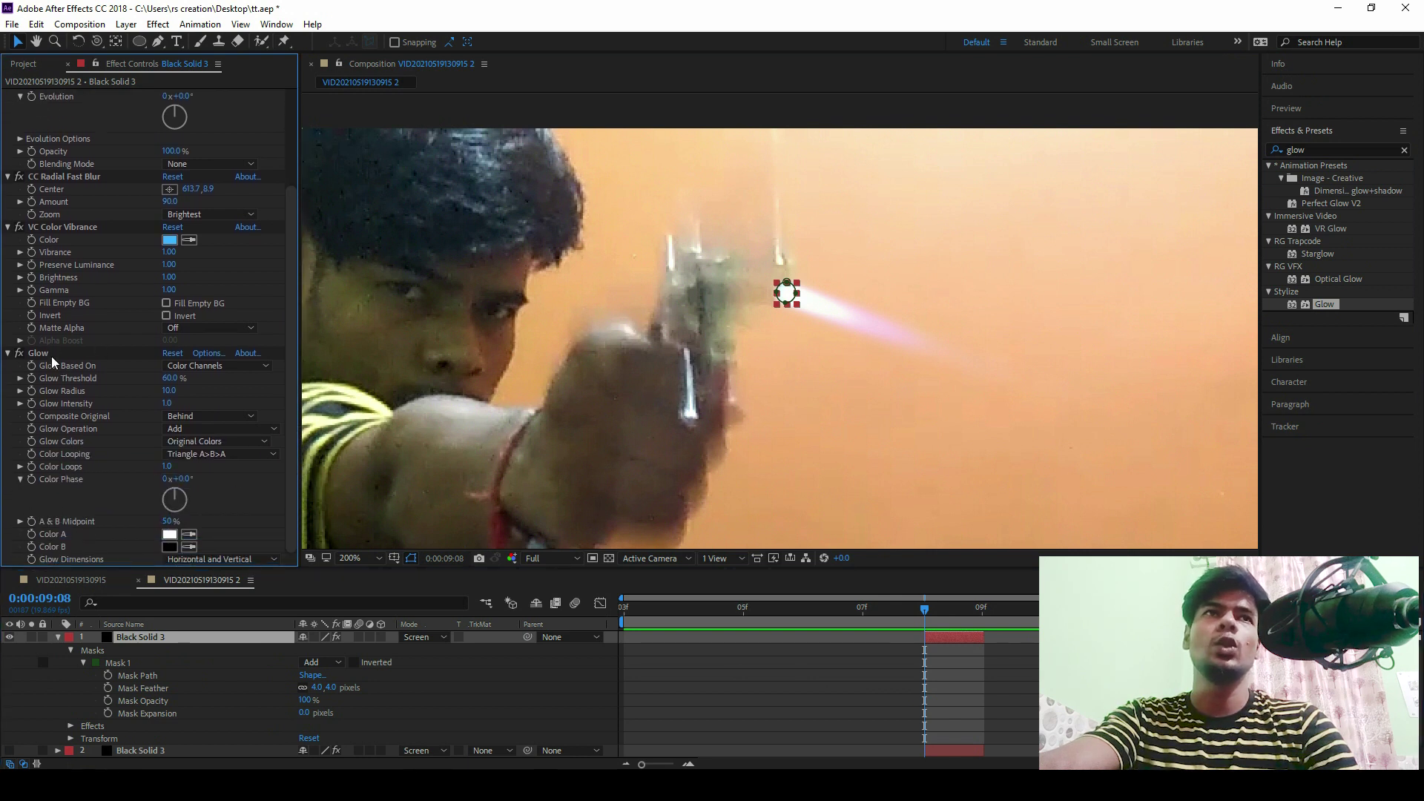
pyautogui.click(28, 350)
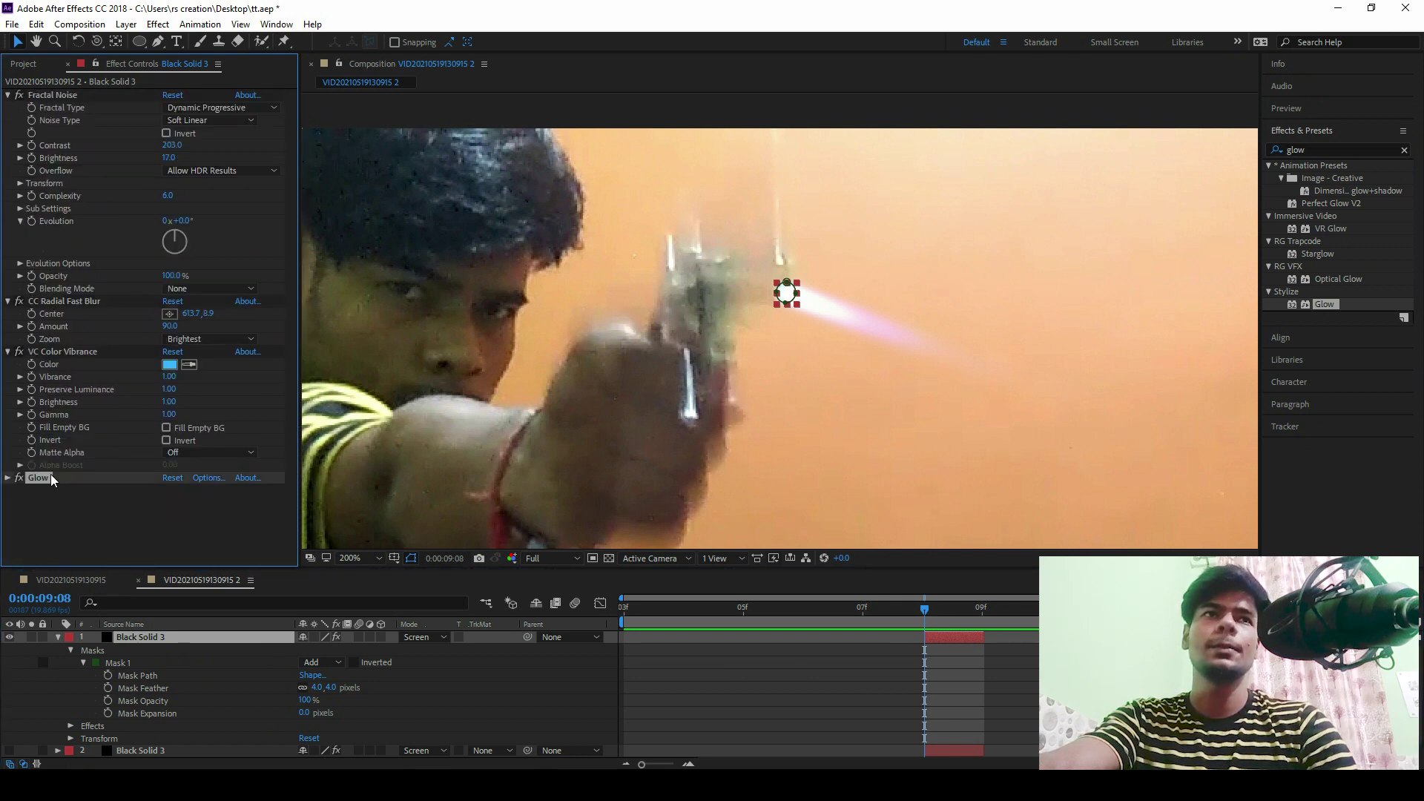
pyautogui.hotkey('ctrl', 'd')
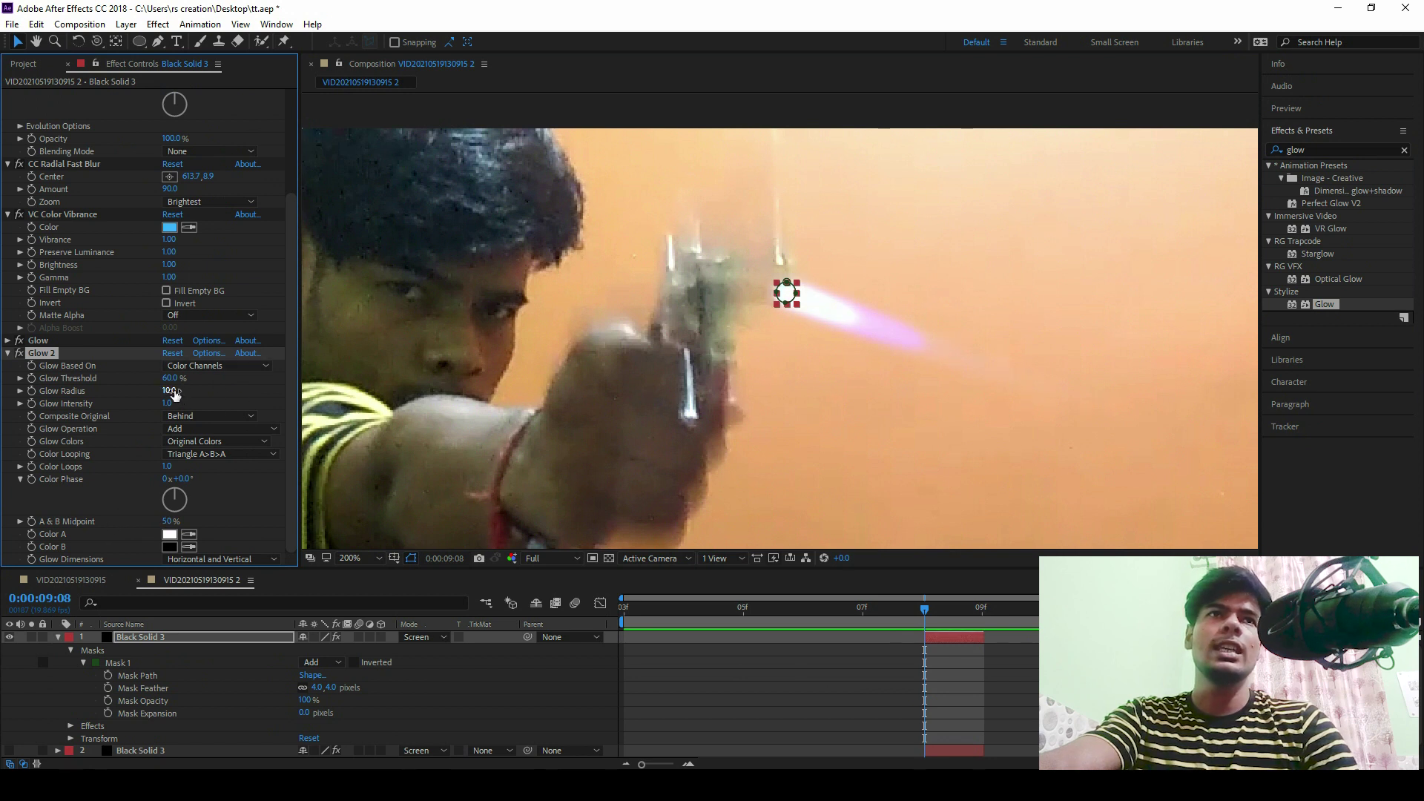
pyautogui.moveTo(174, 389); pyautogui.dragTo(203, 363)
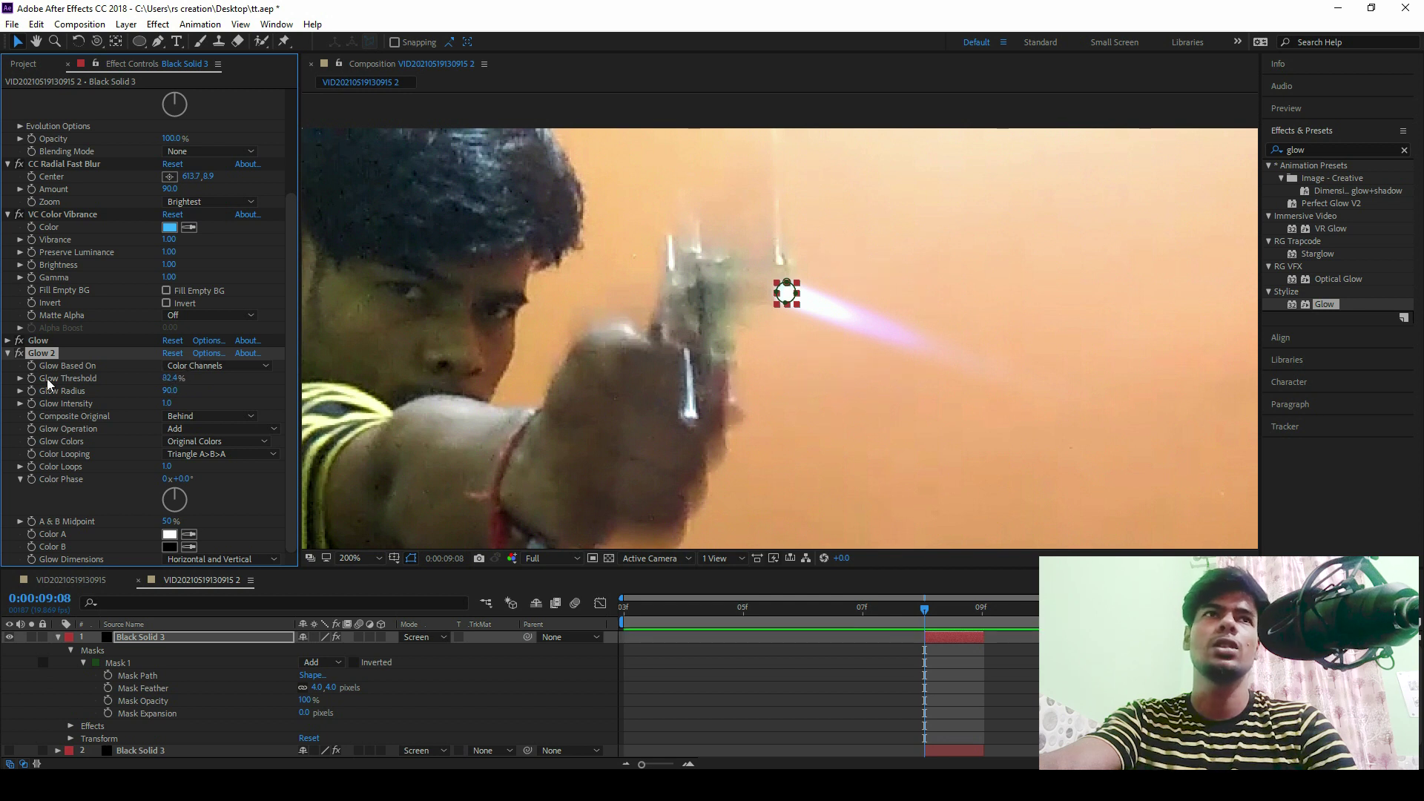
pyautogui.click(8, 354)
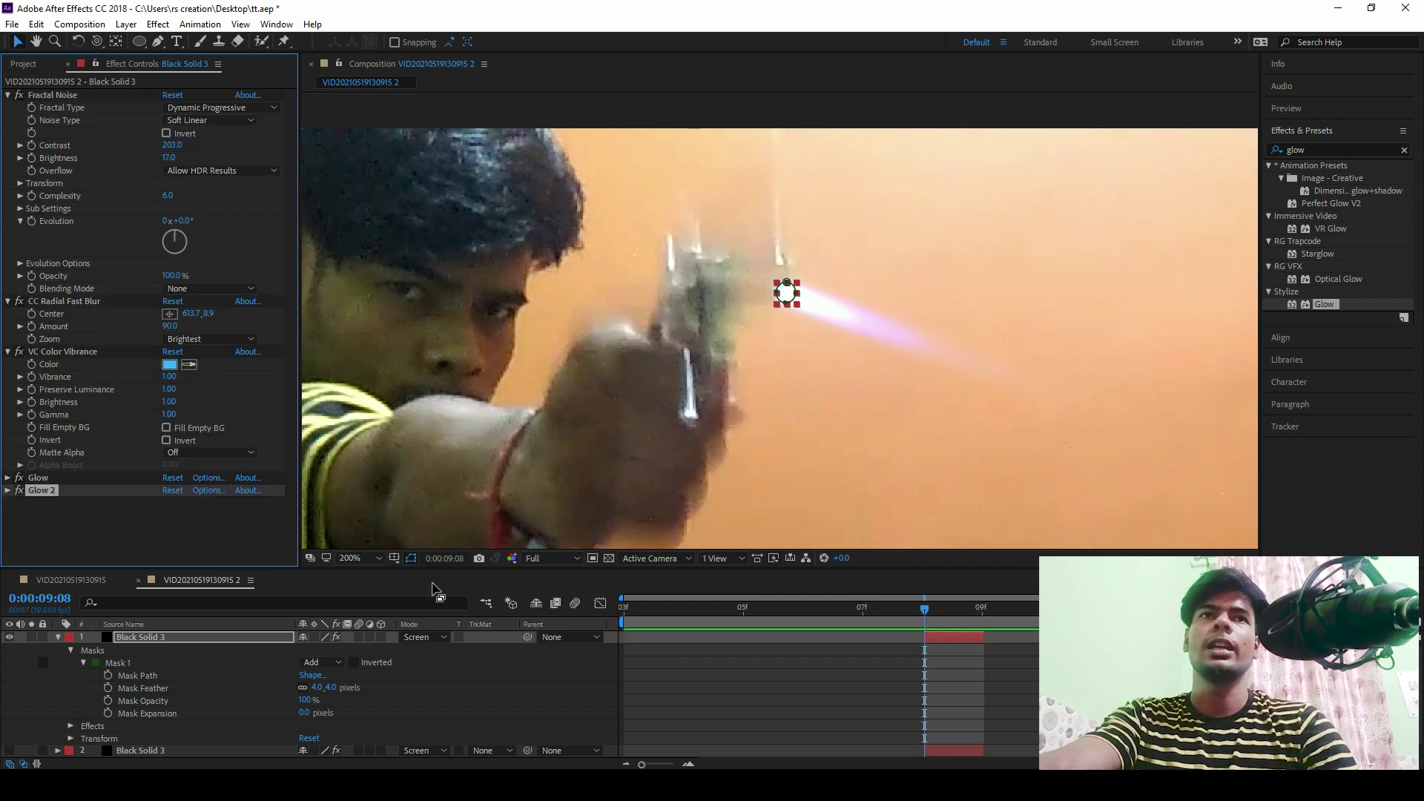
# Step: Fit the frame in the viewer and collapse the top Black Solid 3's properties
pyautogui.click(371, 558)
pyautogui.click(404, 305)
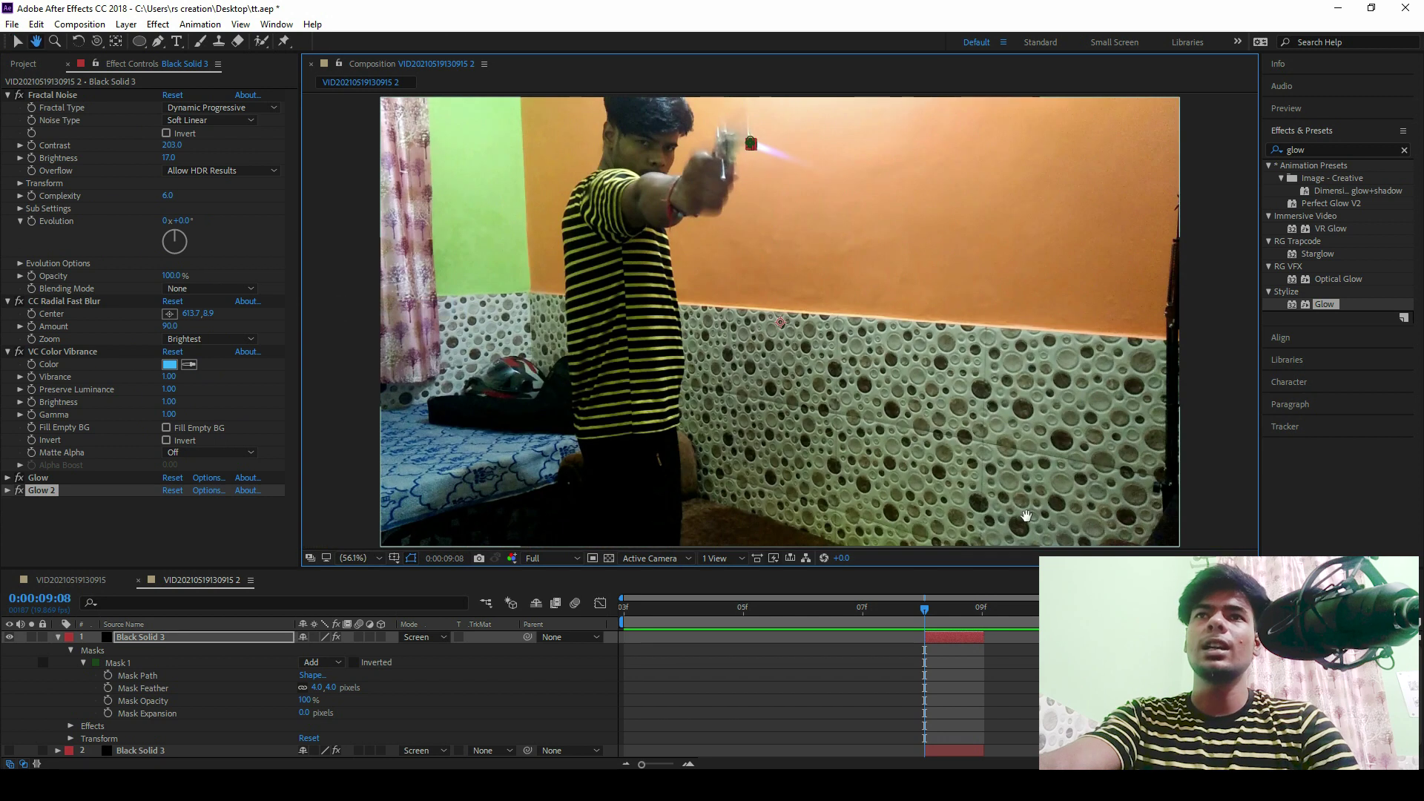
pyautogui.click(174, 637)
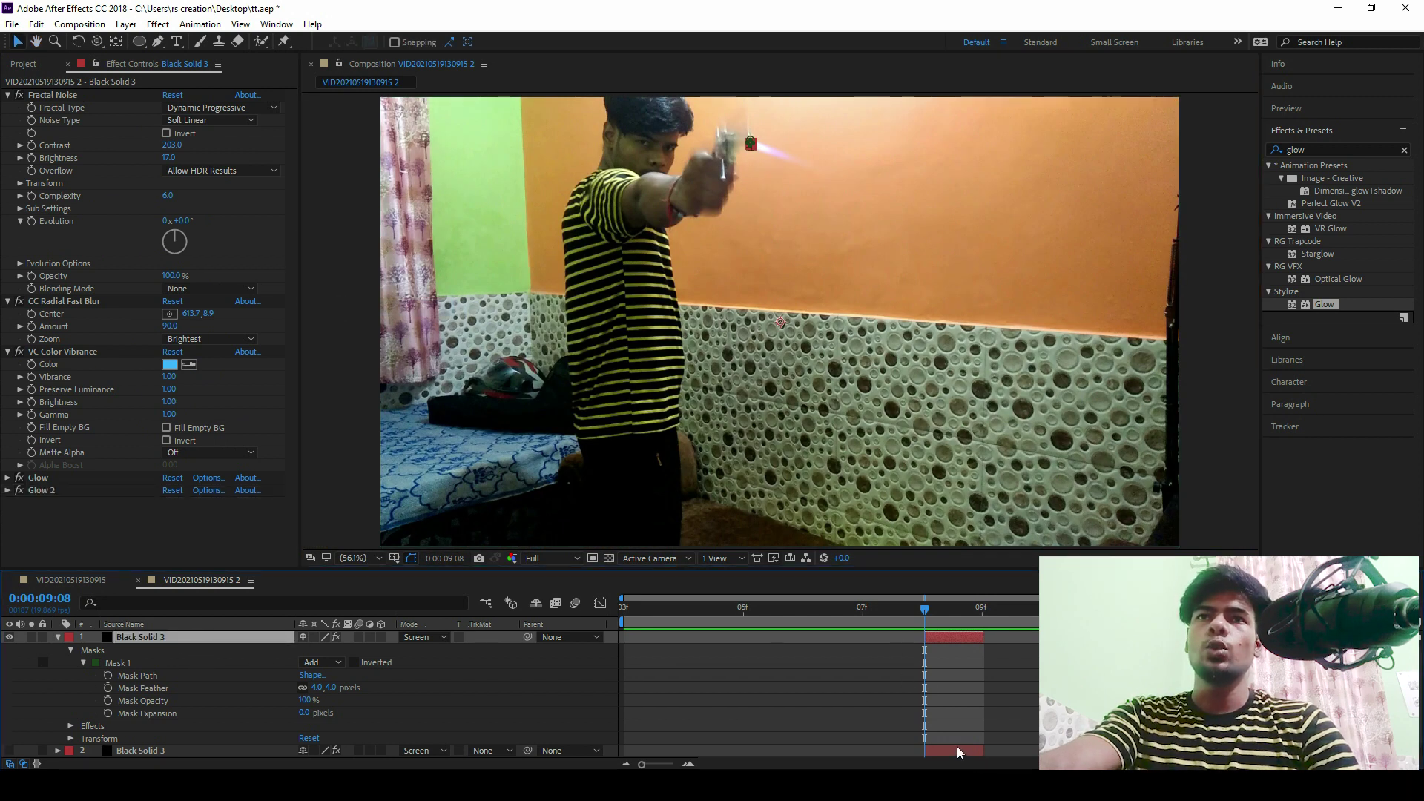
pyautogui.click(58, 638)
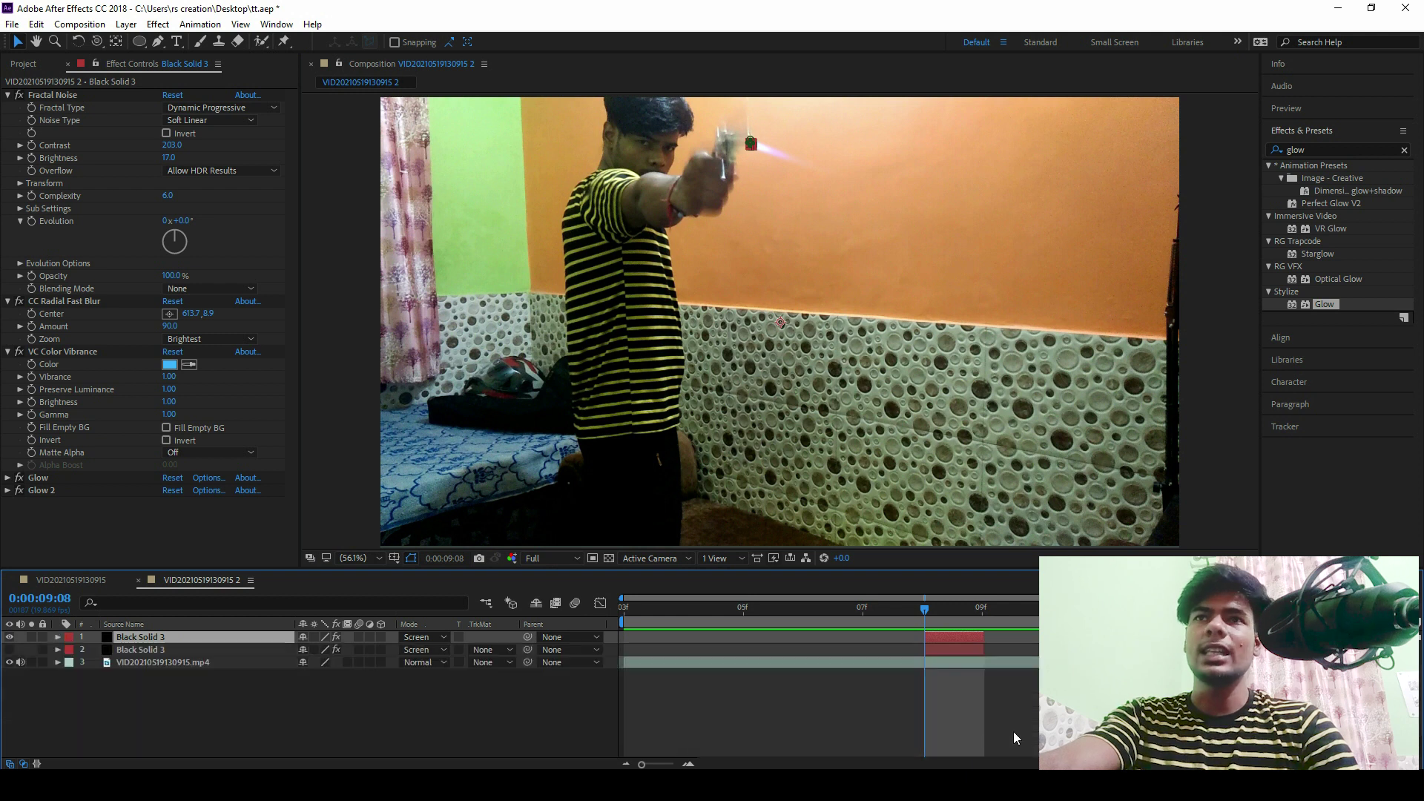
# Step: Slide the second Black Solid 3 one frame later to 9:09 and make it visible
pyautogui.click(949, 650)
pyautogui.moveTo(960, 649); pyautogui.dragTo(986, 648)
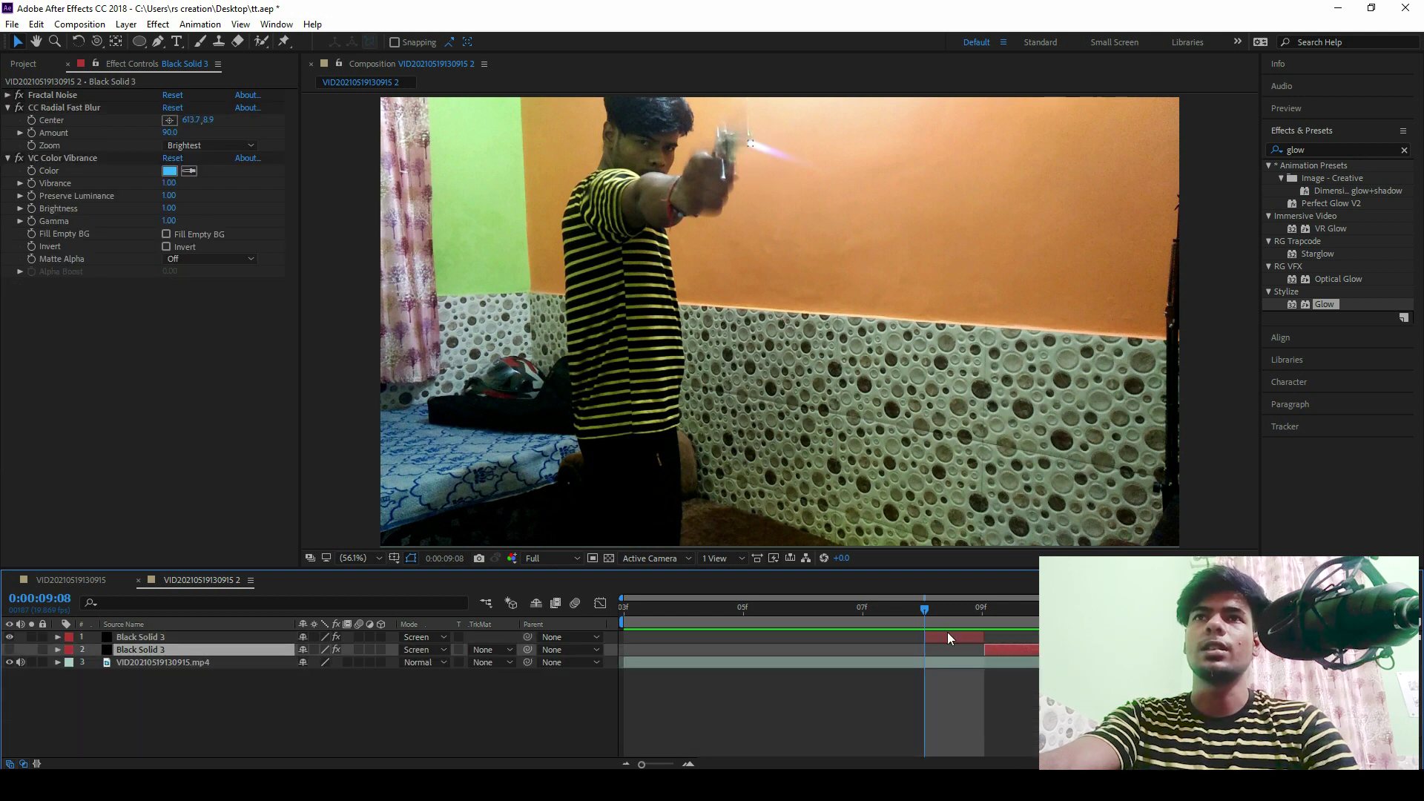
pyautogui.click(852, 625)
pyautogui.click(924, 621)
pyautogui.click(9, 650)
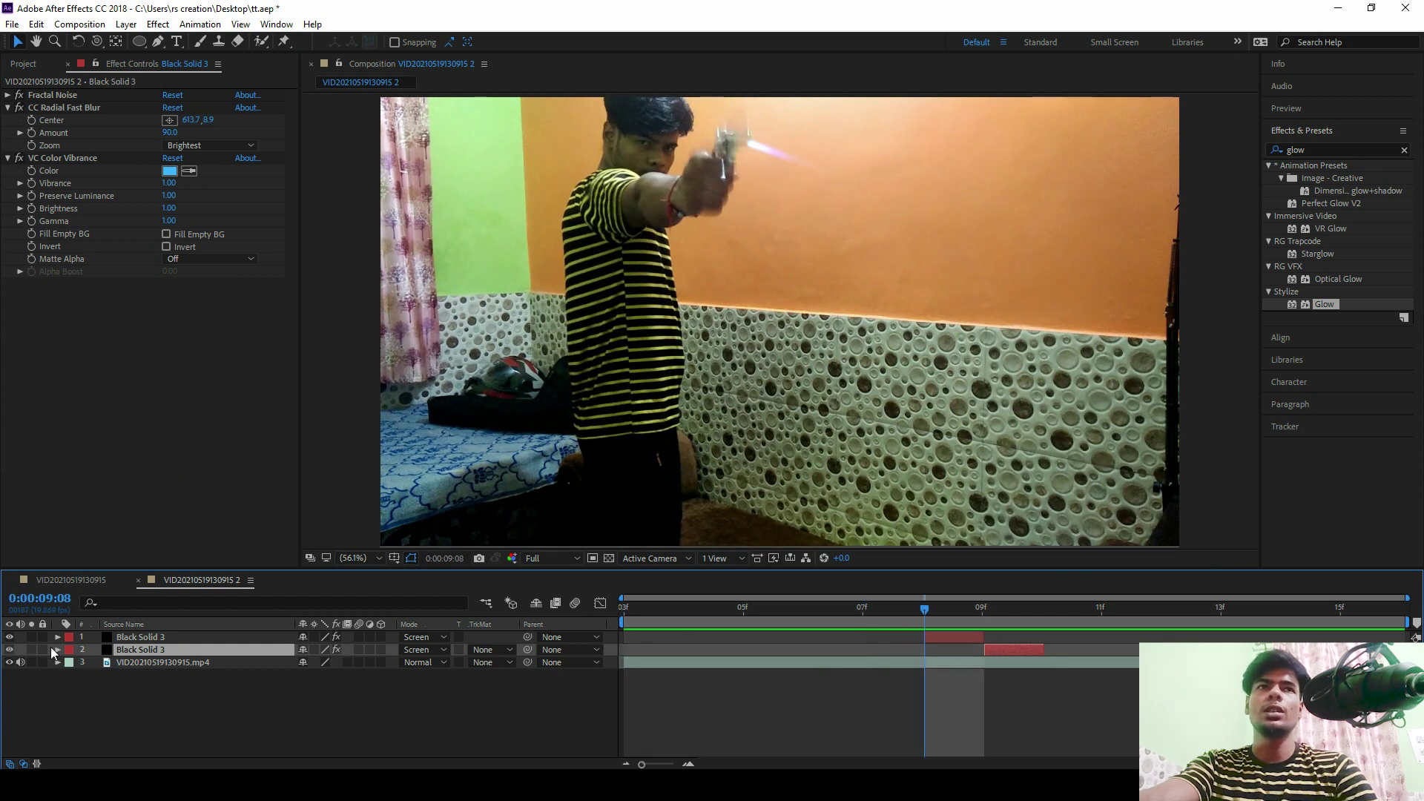
pyautogui.press('pageup')
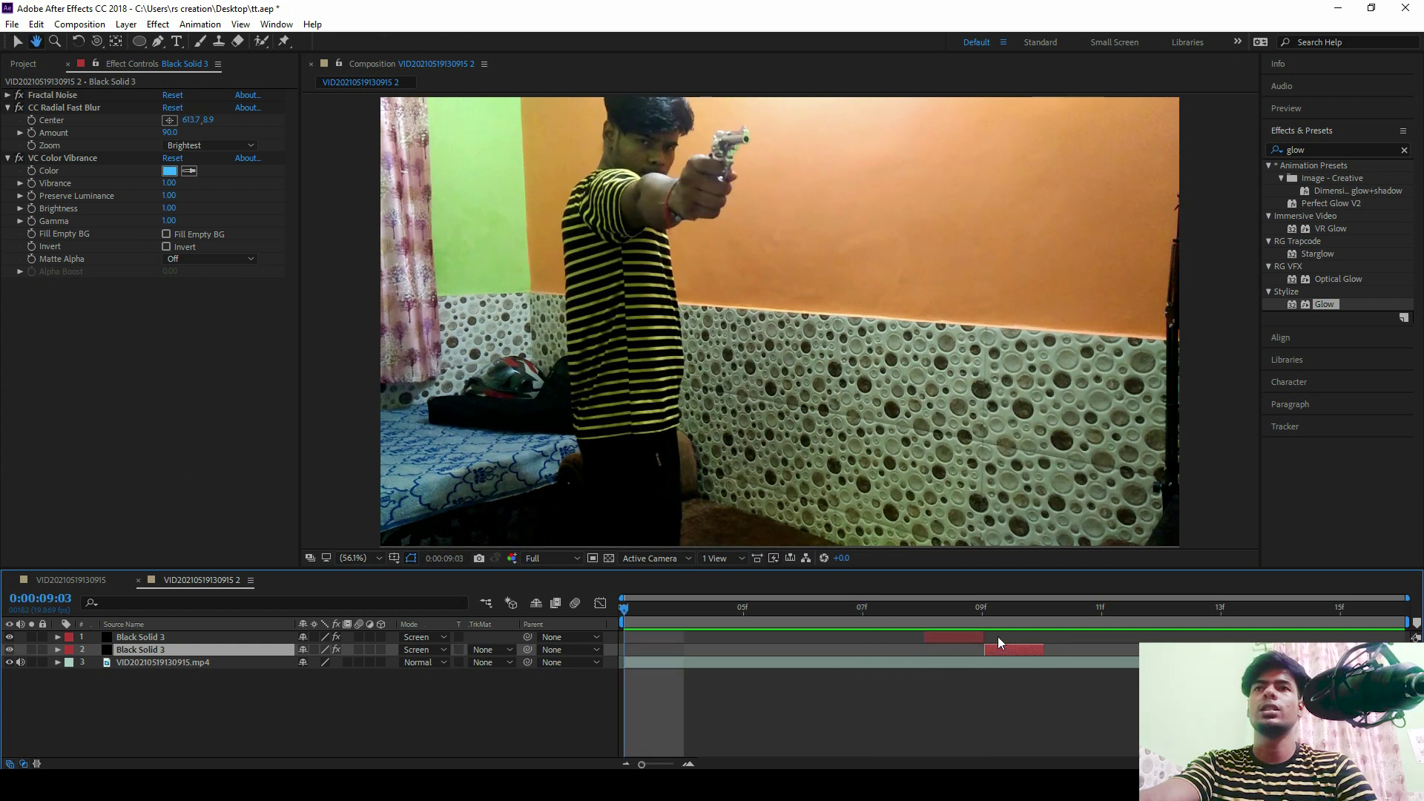
pyautogui.moveTo(875, 610); pyautogui.dragTo(947, 628)
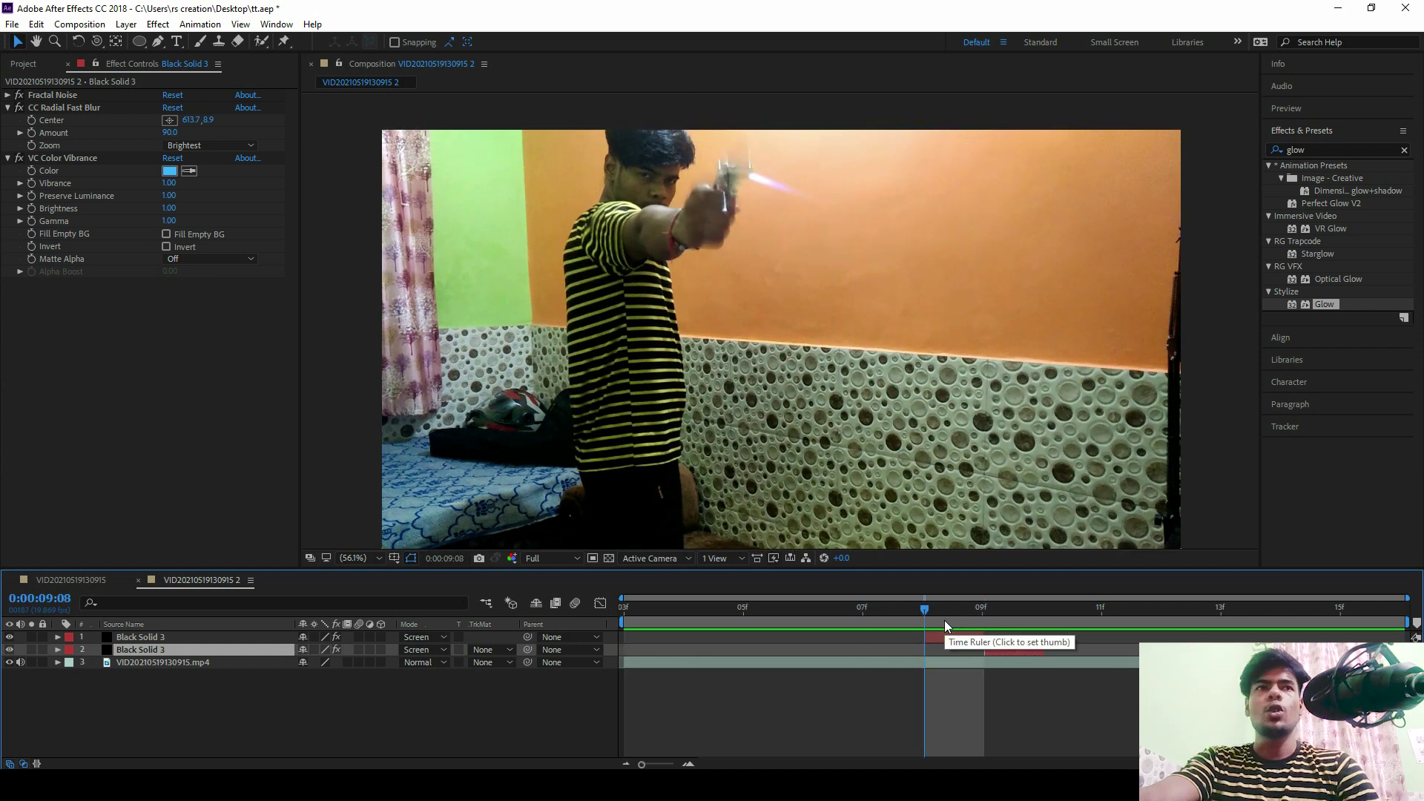
pyautogui.click(941, 635)
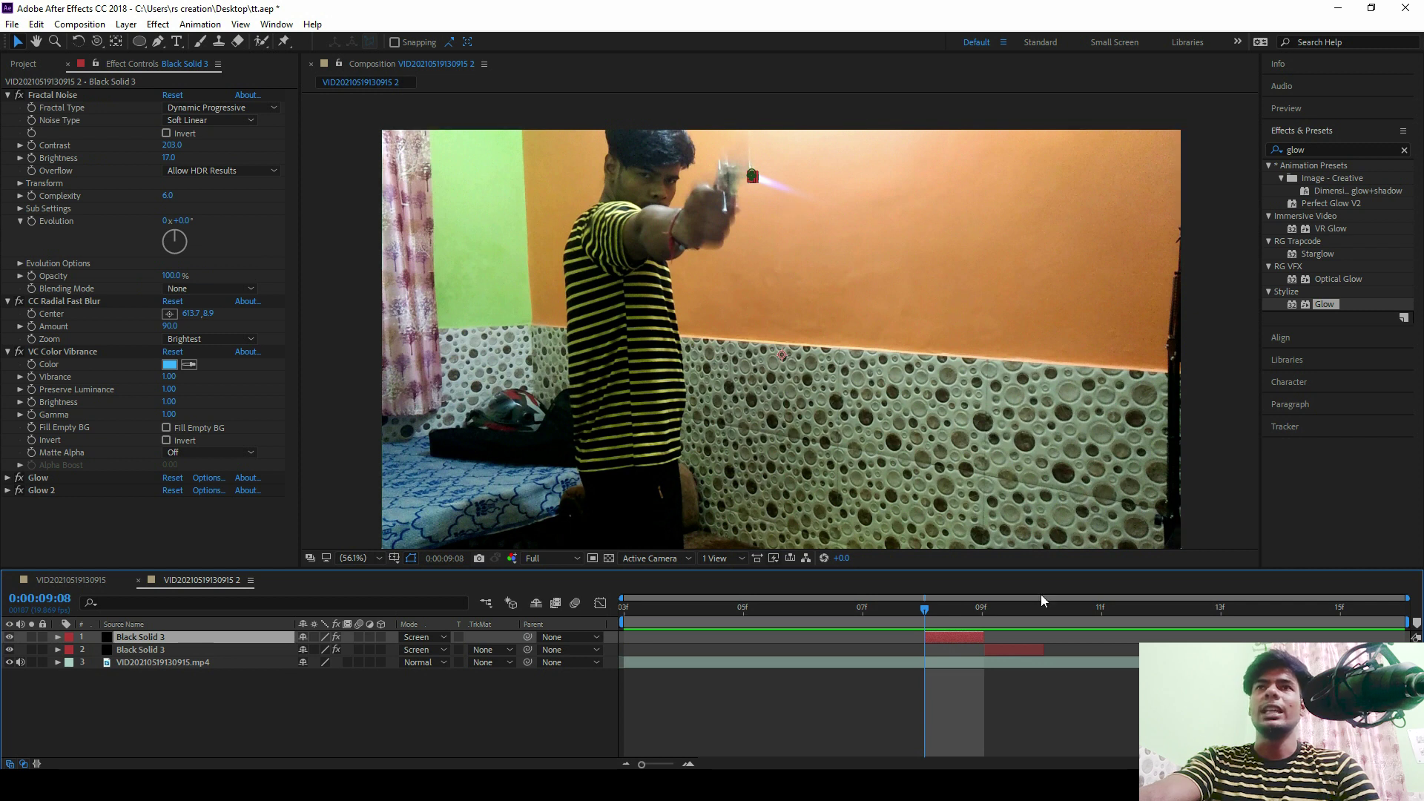
# Step: At 9:09, move the second Black Solid 3's anchor point onto the flash (876.7, 108.9)
pyautogui.click(981, 611)
pyautogui.click(1005, 645)
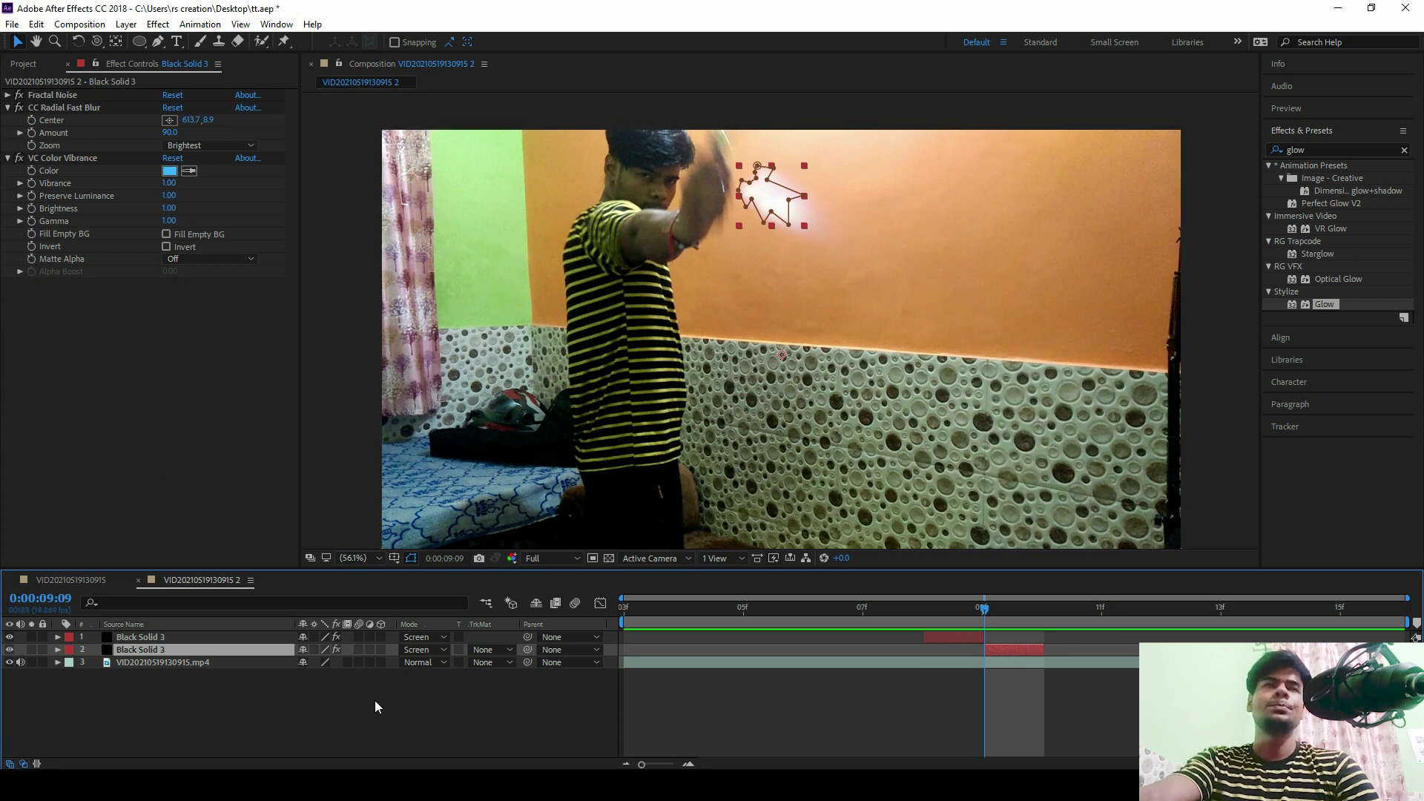
pyautogui.click(116, 42)
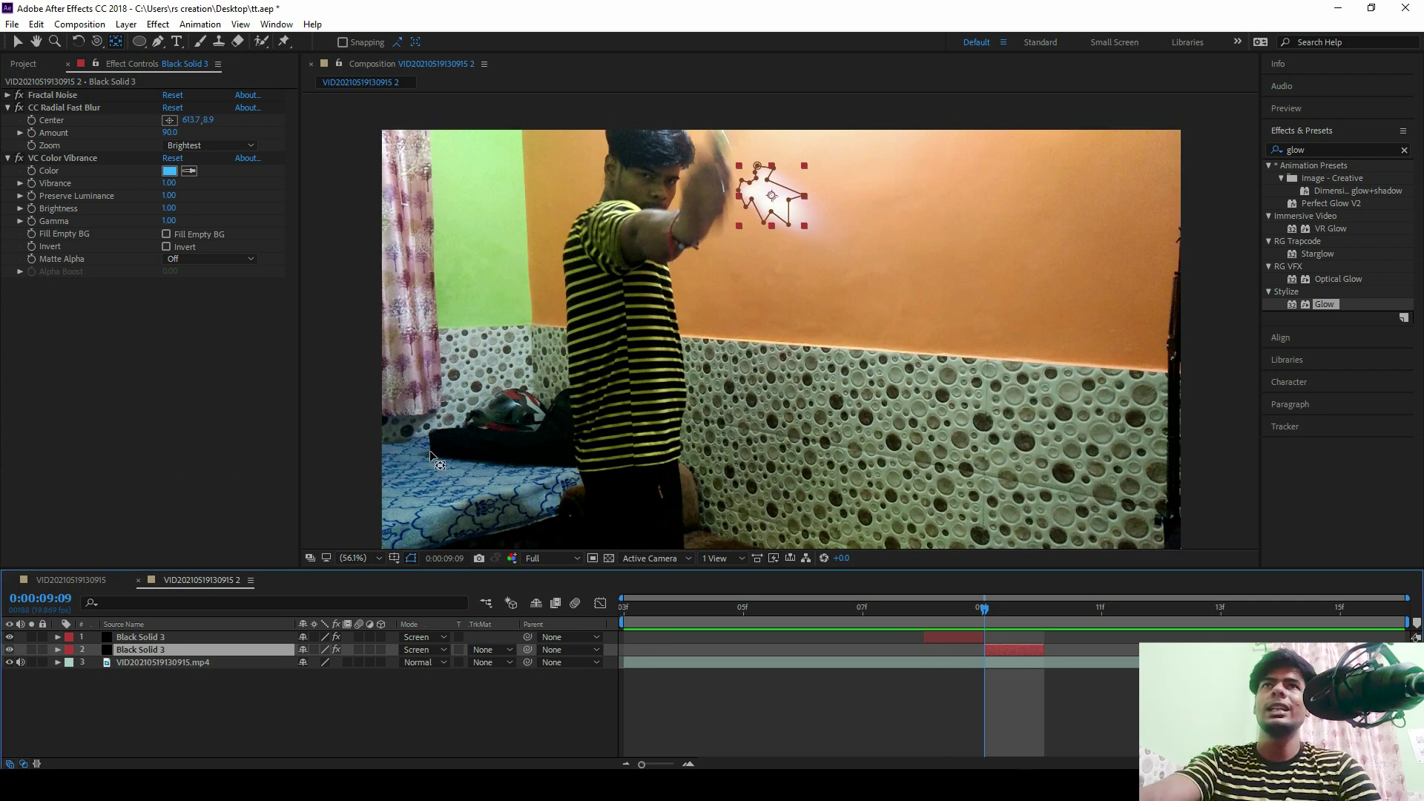
pyautogui.scroll(1, 788, 216)
pyautogui.moveTo(788, 217); pyautogui.dragTo(759, 200)
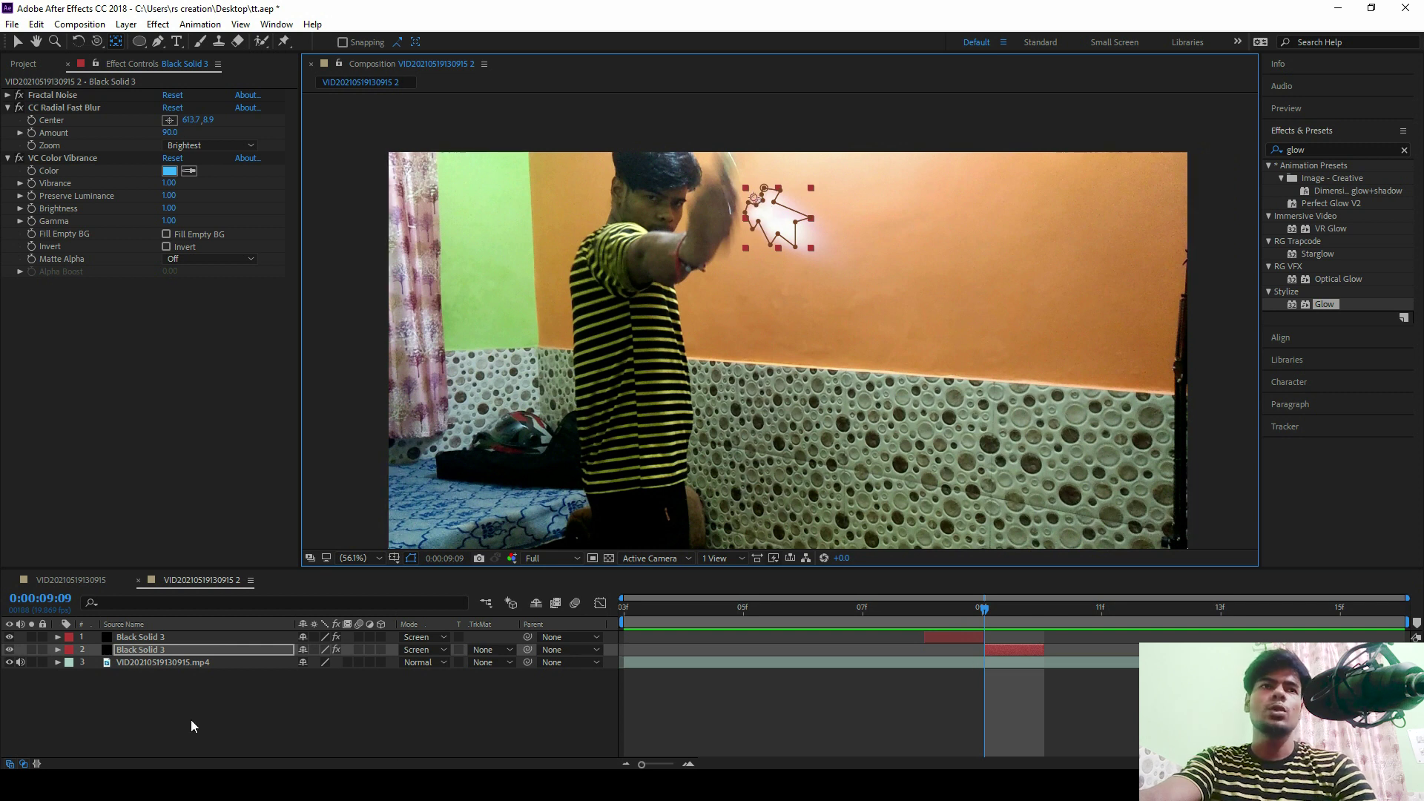
pyautogui.click(58, 650)
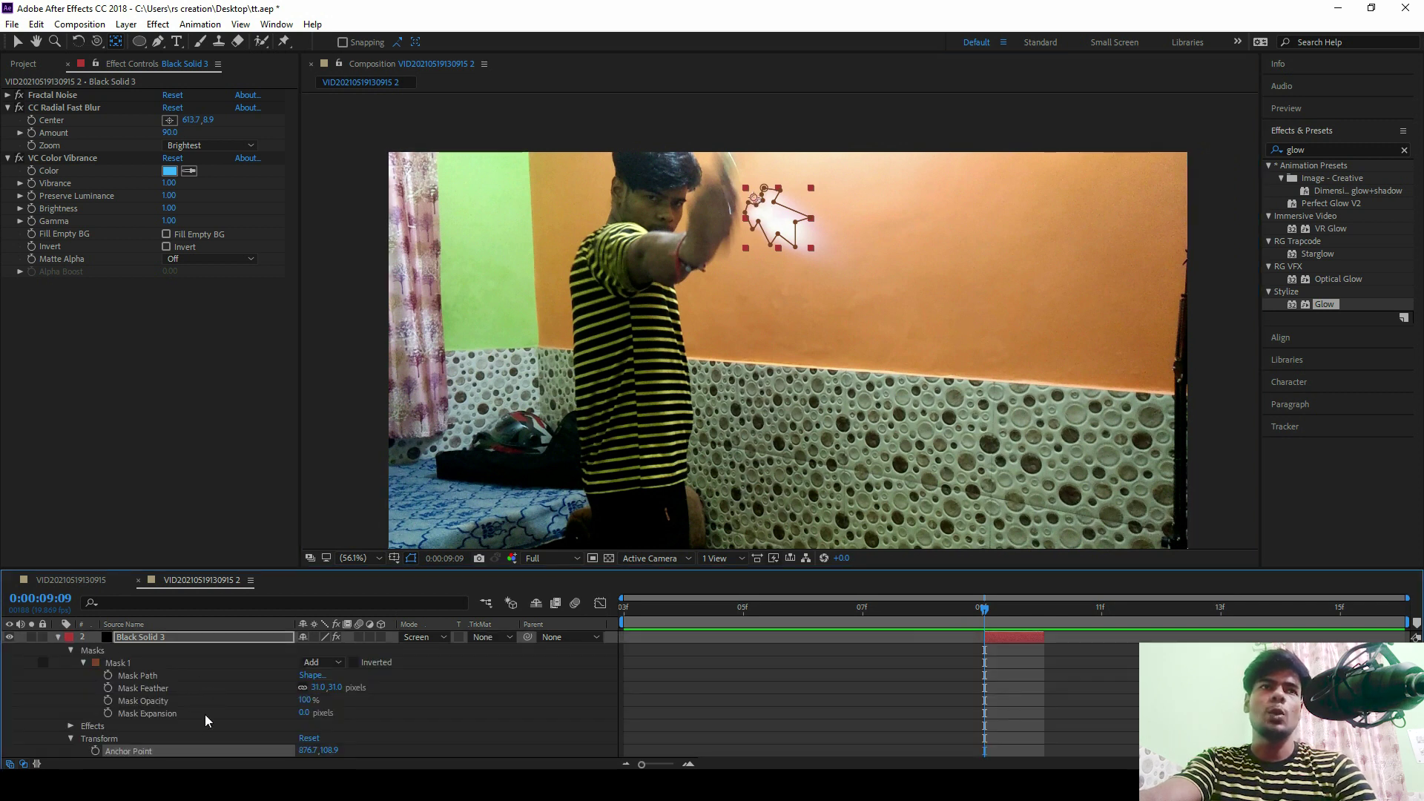
# Step: Rotate the second Black Solid 3 to -5.0° and duplicate the layer
pyautogui.click(60, 639)
pyautogui.press('r')
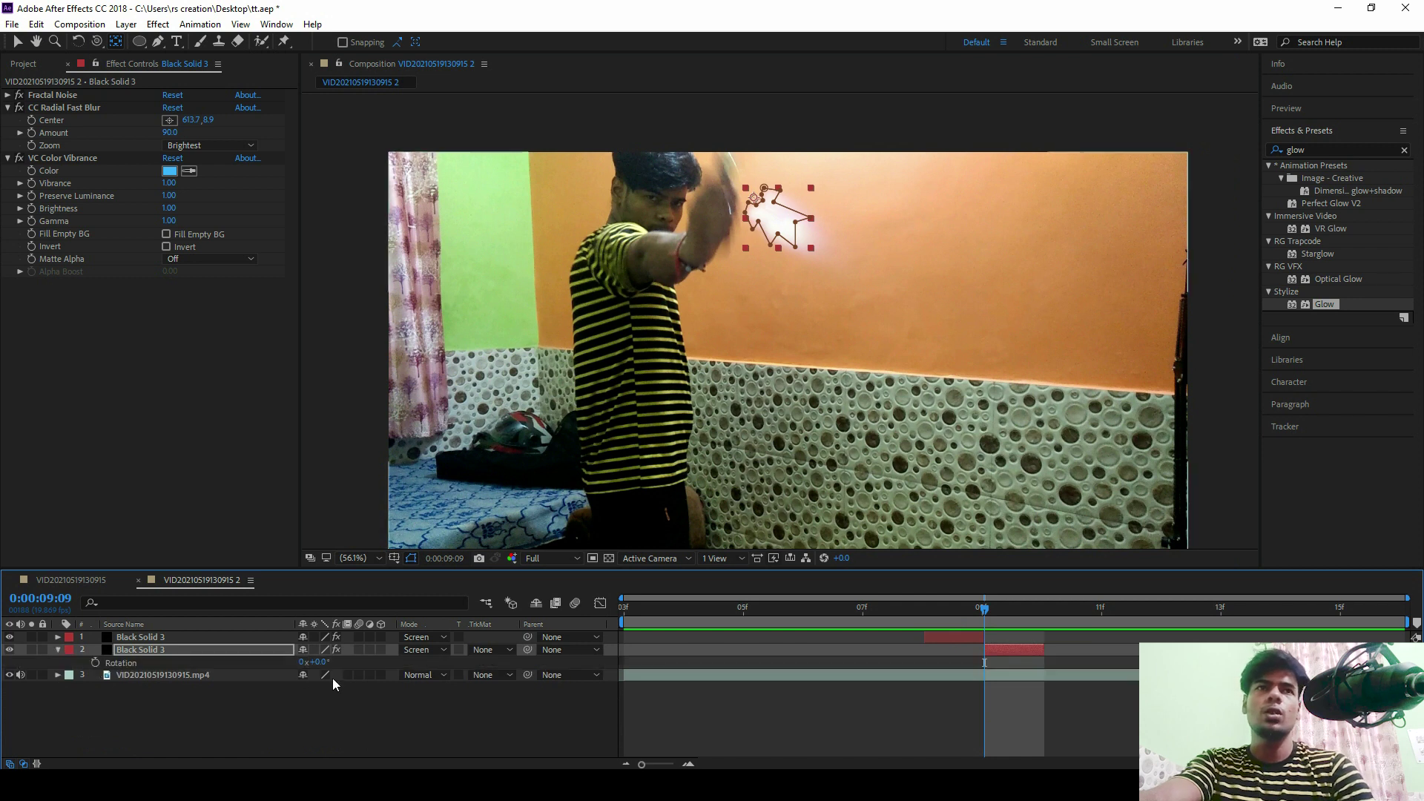
pyautogui.moveTo(321, 667); pyautogui.dragTo(317, 664)
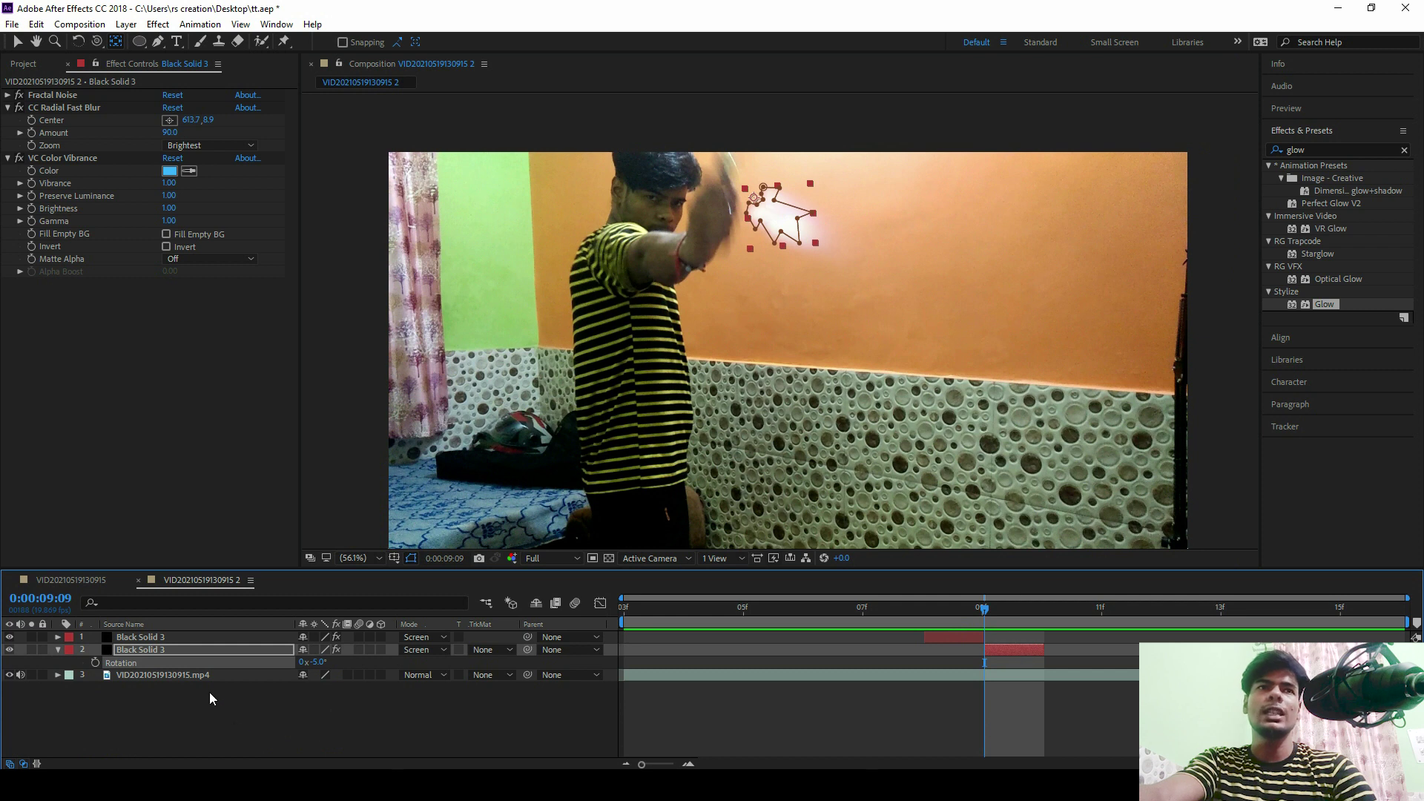
pyautogui.click(169, 650)
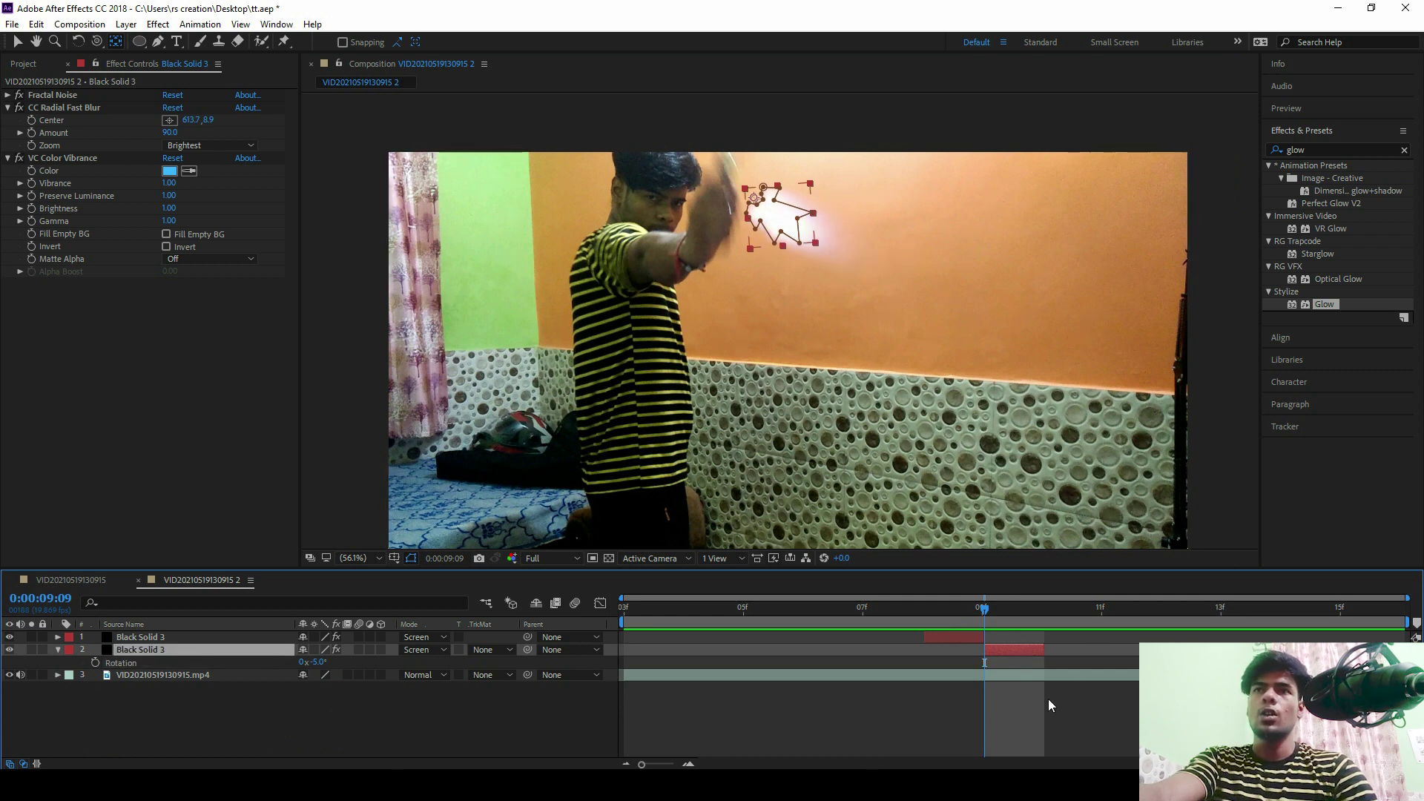
pyautogui.hotkey('ctrl', 'd')
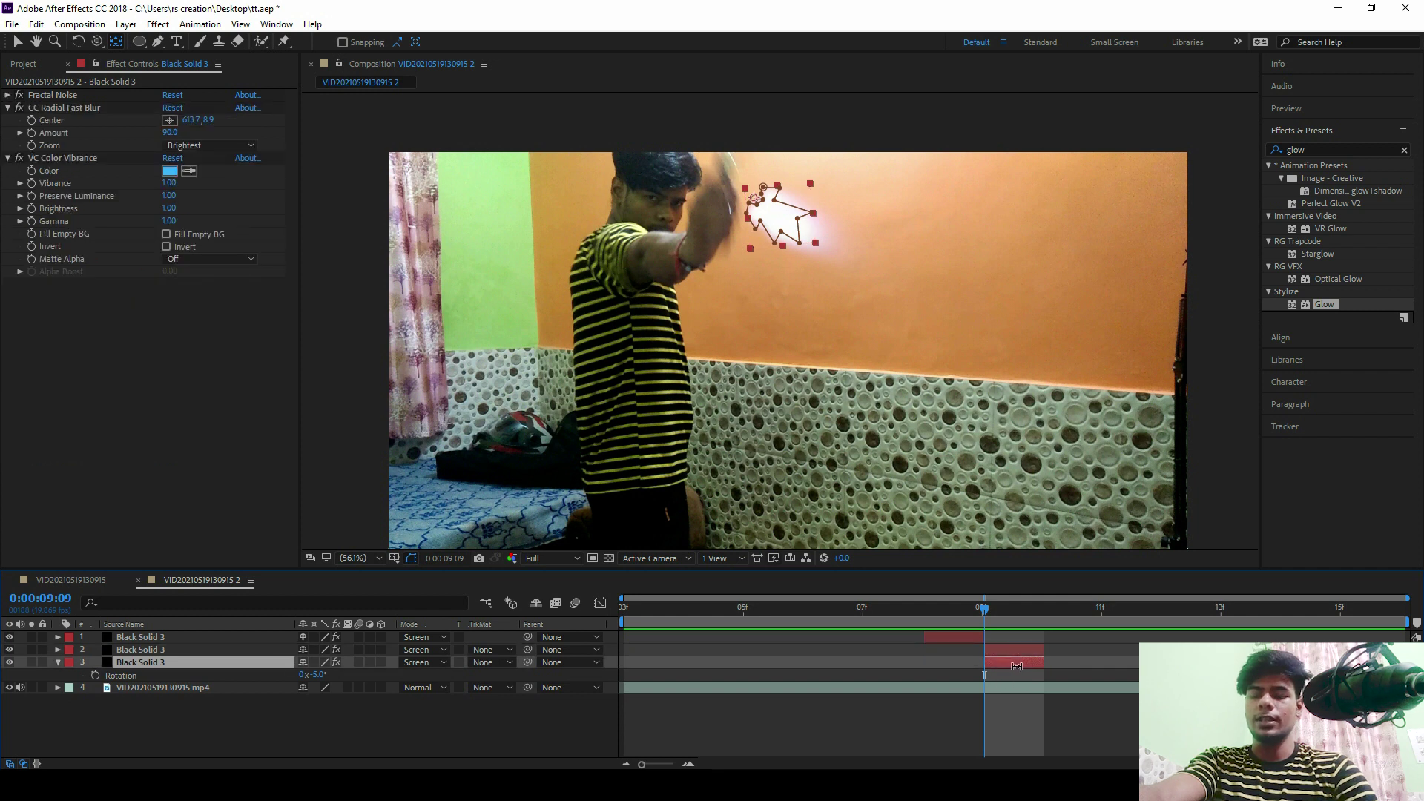
# Step: Start the copy at 9:10 with its flash moved right and down, then add another copy starting at frame 11
pyautogui.moveTo(1006, 664); pyautogui.dragTo(1064, 673)
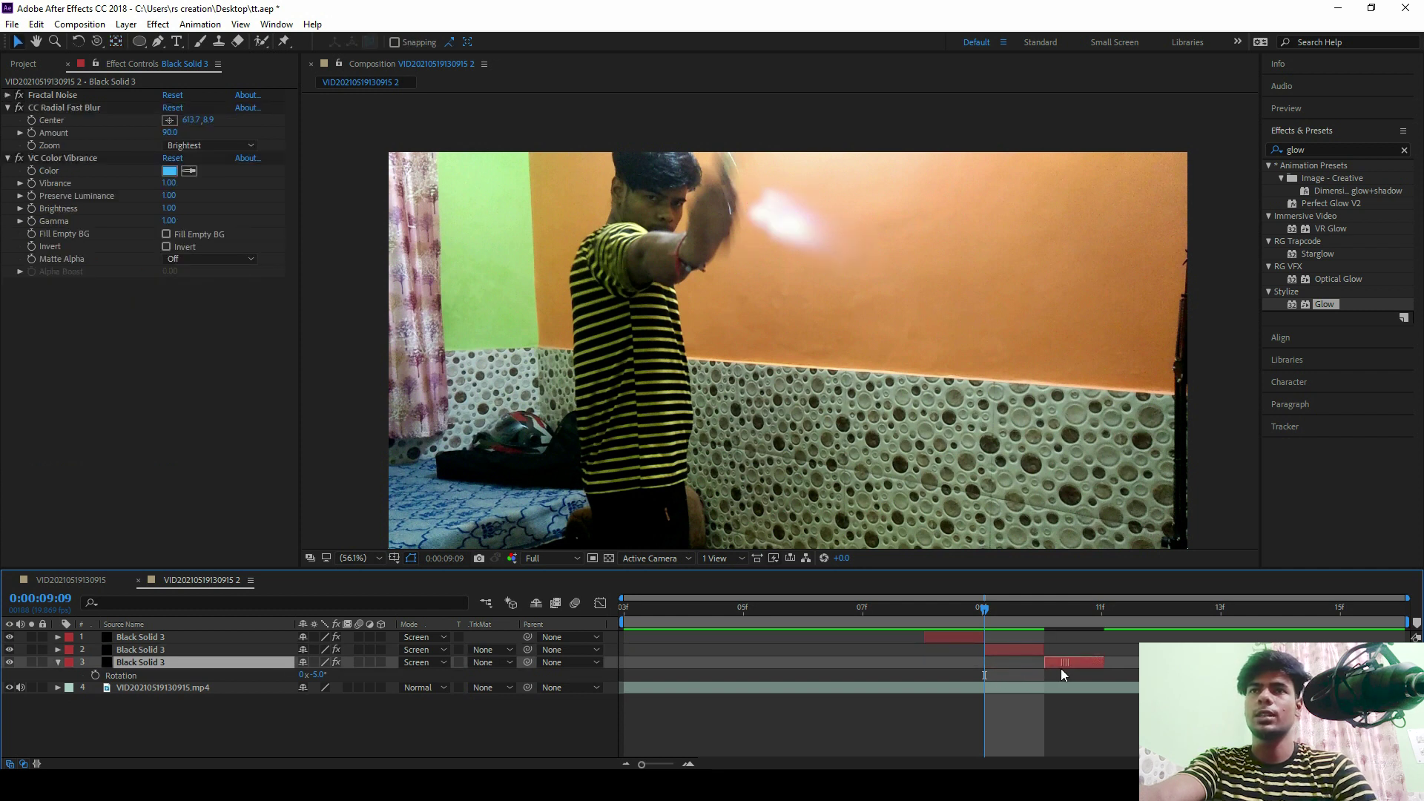
pyautogui.click(1043, 617)
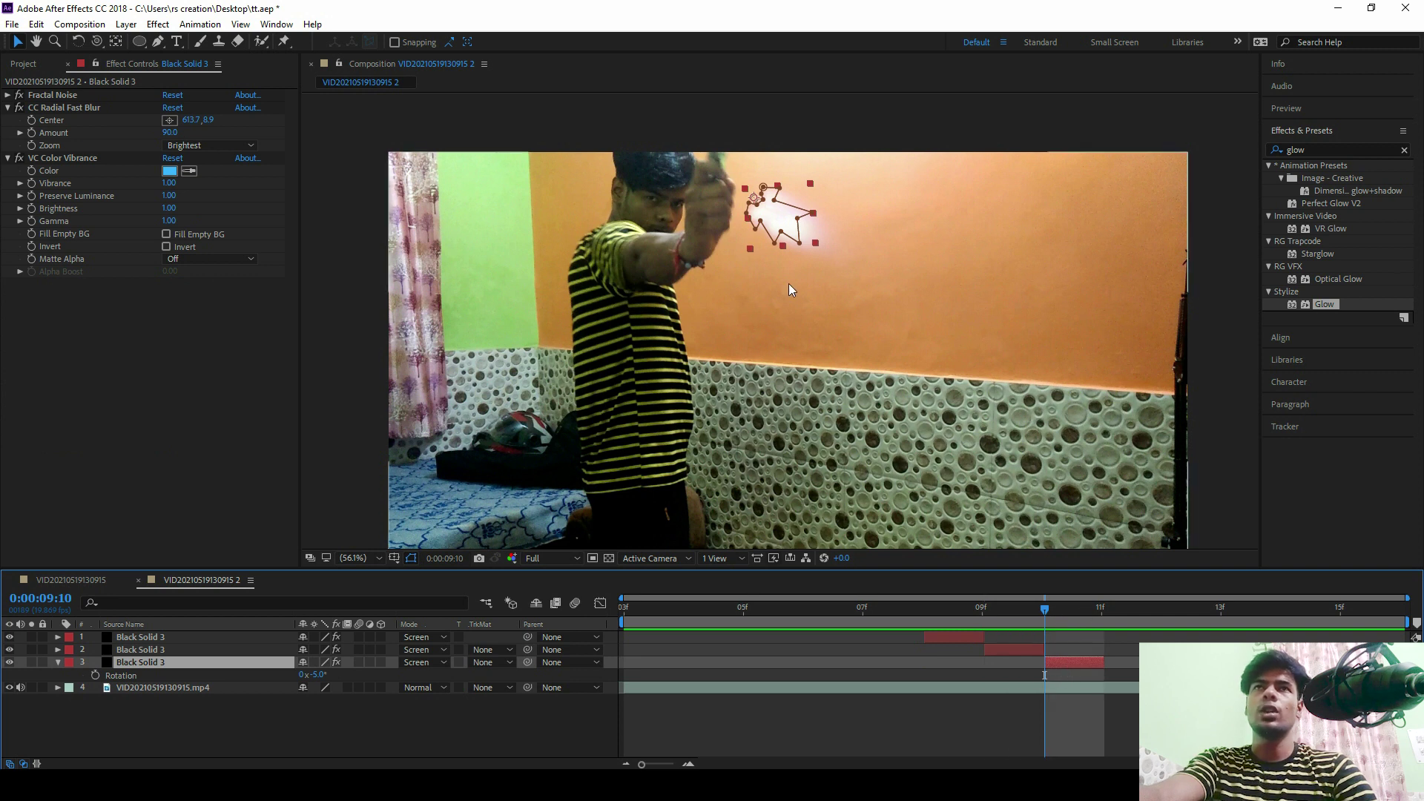
pyautogui.moveTo(778, 238); pyautogui.dragTo(876, 294)
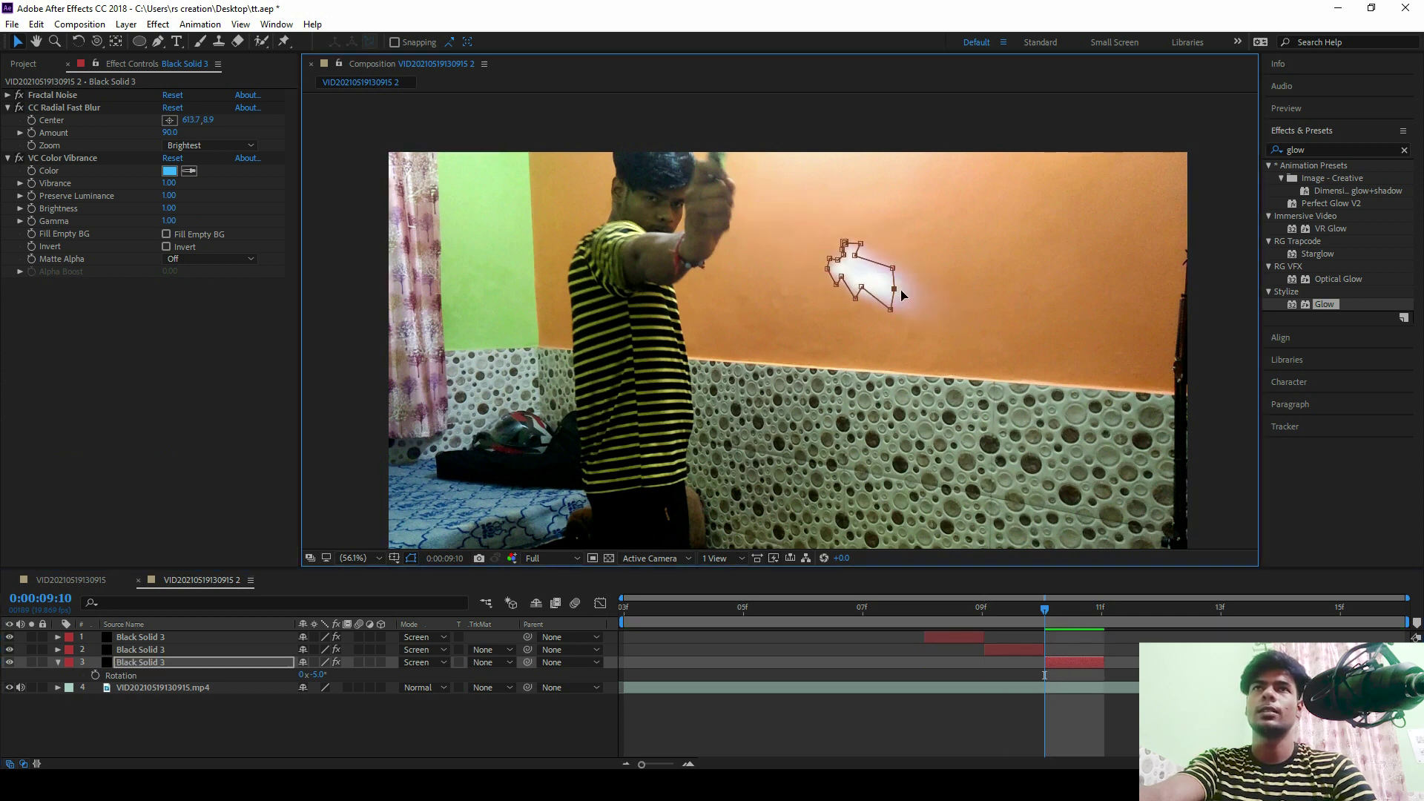
pyautogui.click(994, 626)
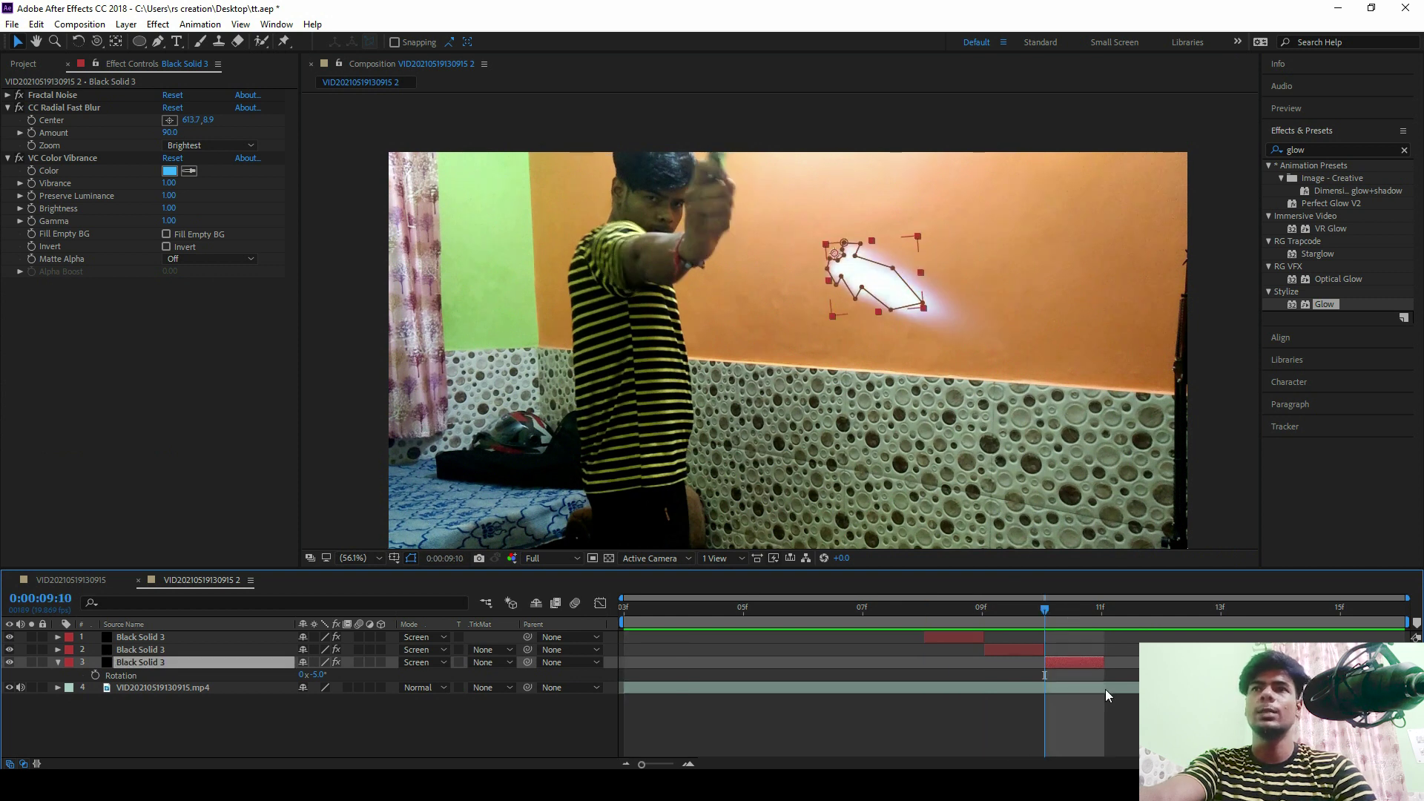
pyautogui.hotkey('ctrl', 'd')
pyautogui.moveTo(1065, 676); pyautogui.dragTo(1111, 679)
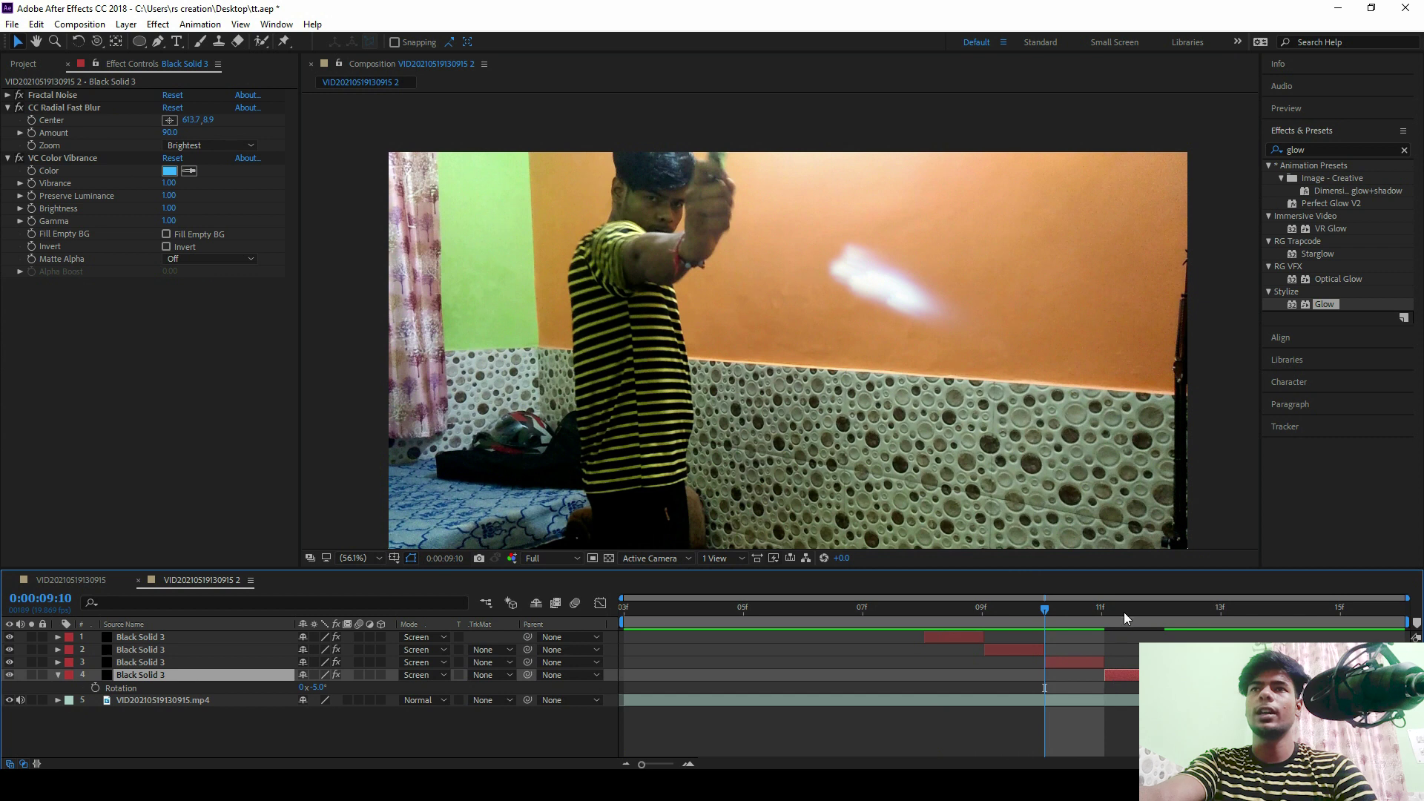
pyautogui.press('space')
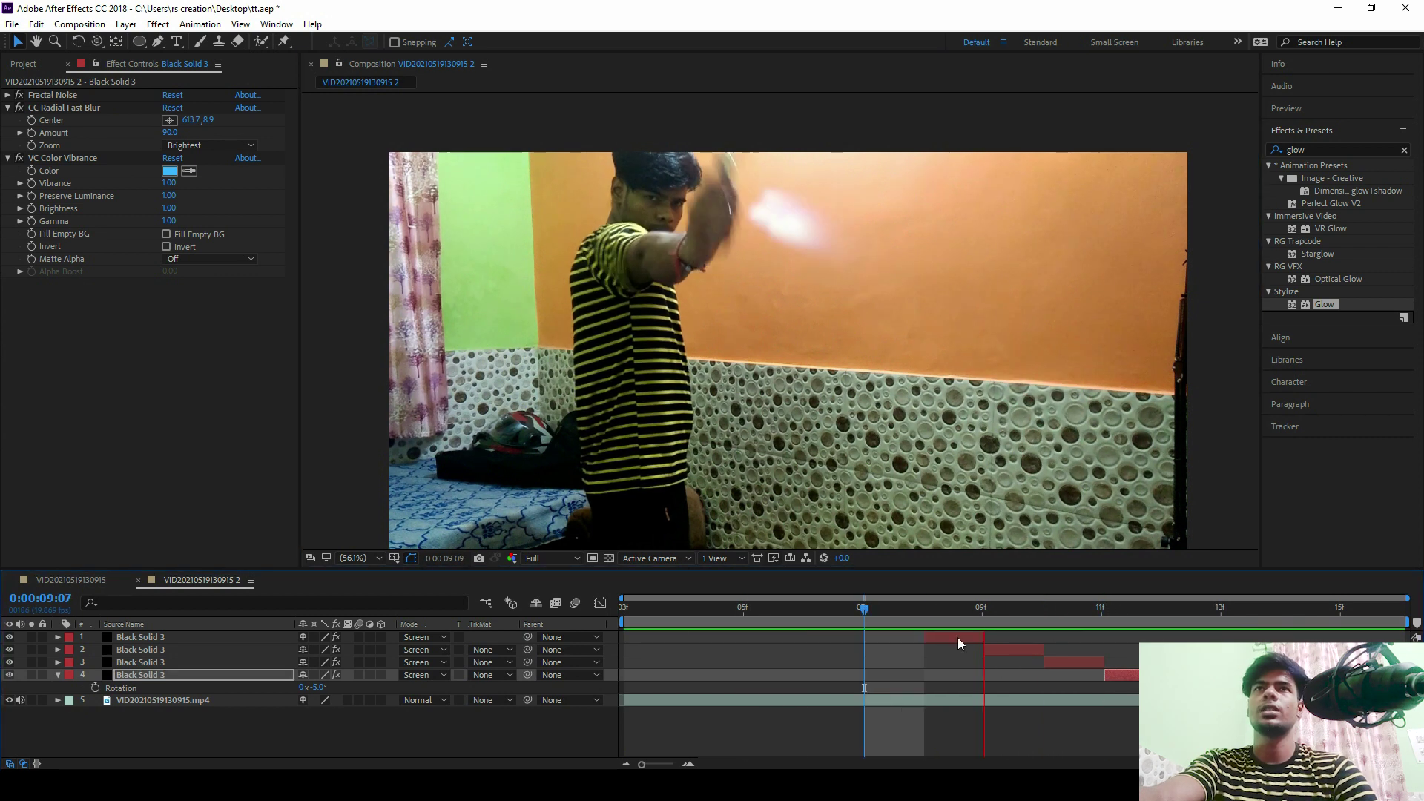
pyautogui.click(1056, 612)
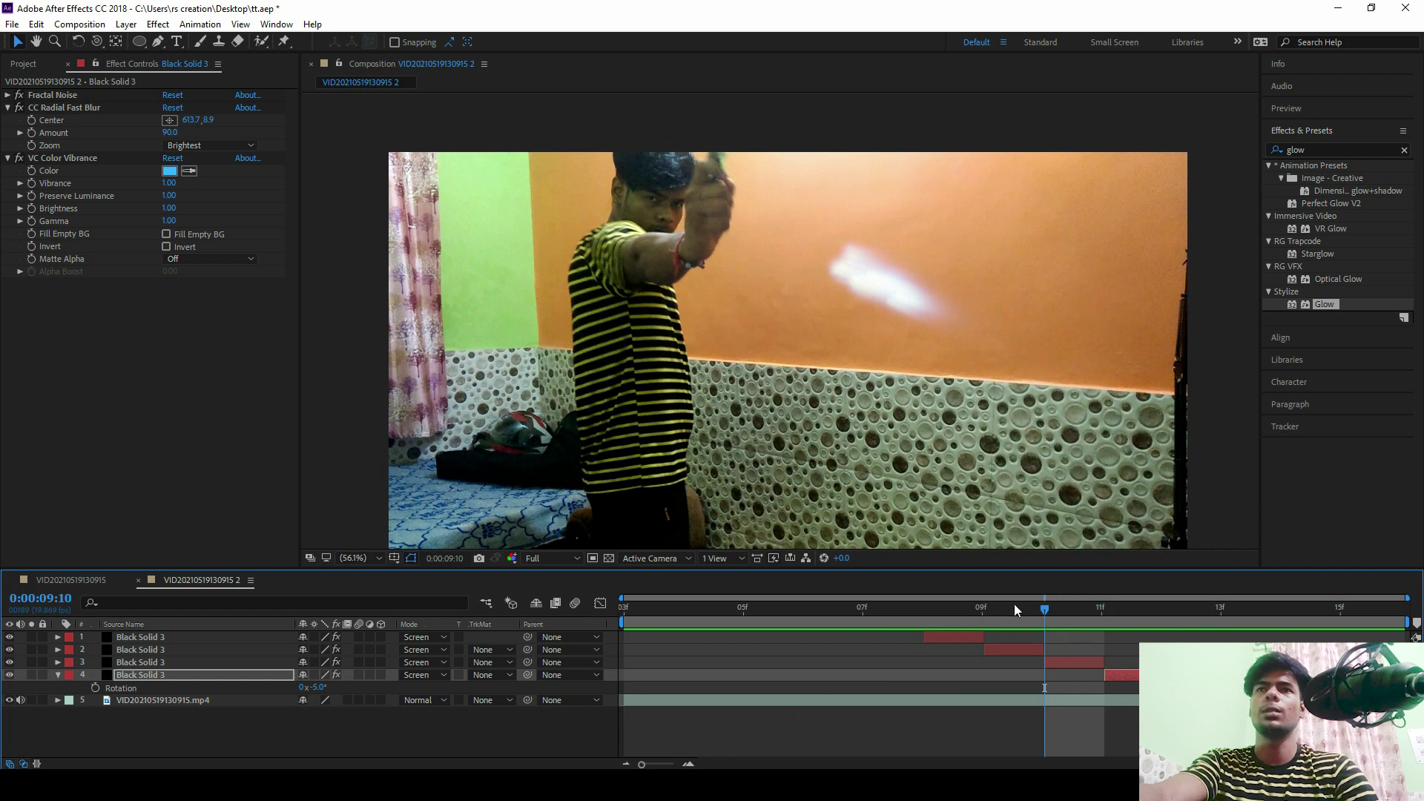
pyautogui.click(932, 624)
pyautogui.press('Home')
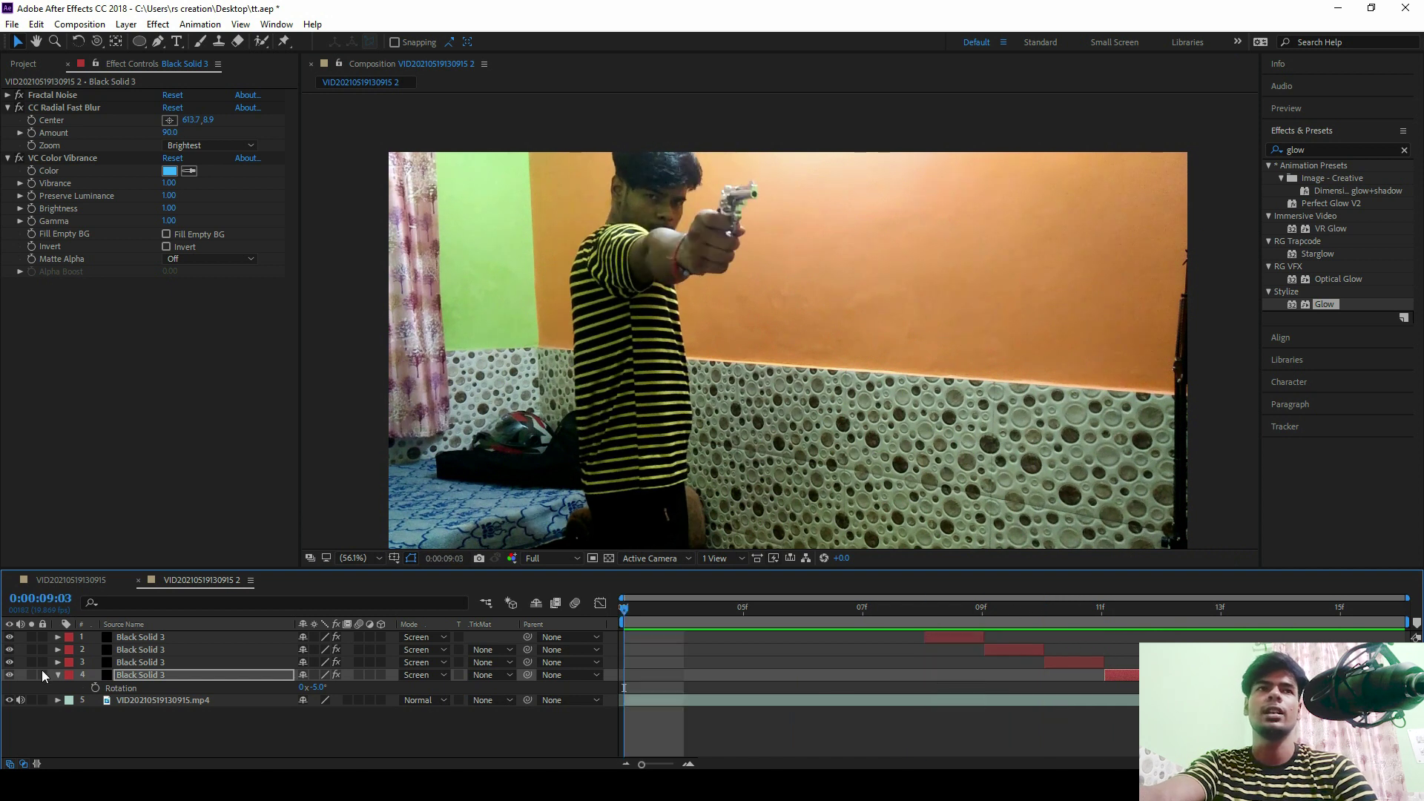
pyautogui.click(58, 675)
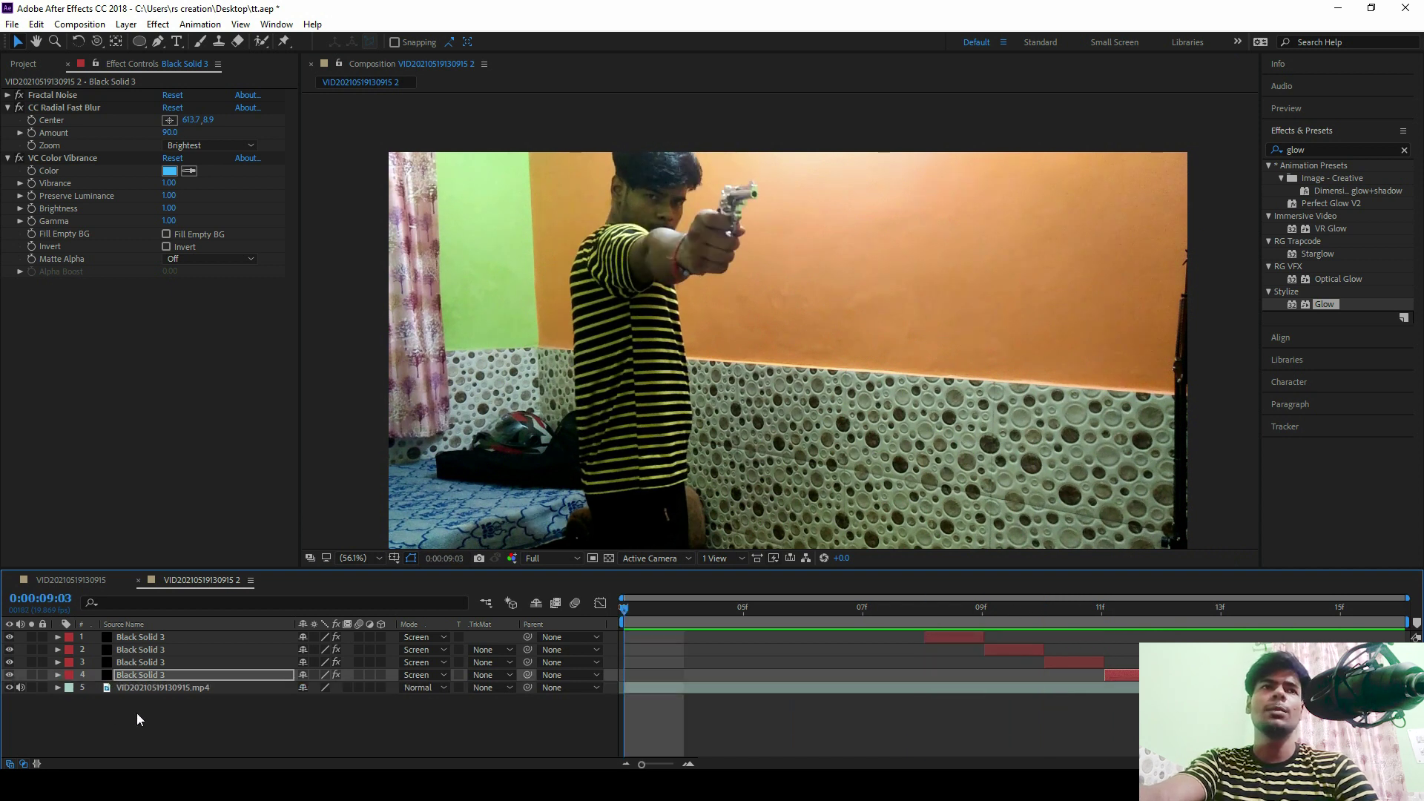
# Step: Create a new Adjustment Layer and move it to the top of the layer stack
pyautogui.rightClick(251, 723)
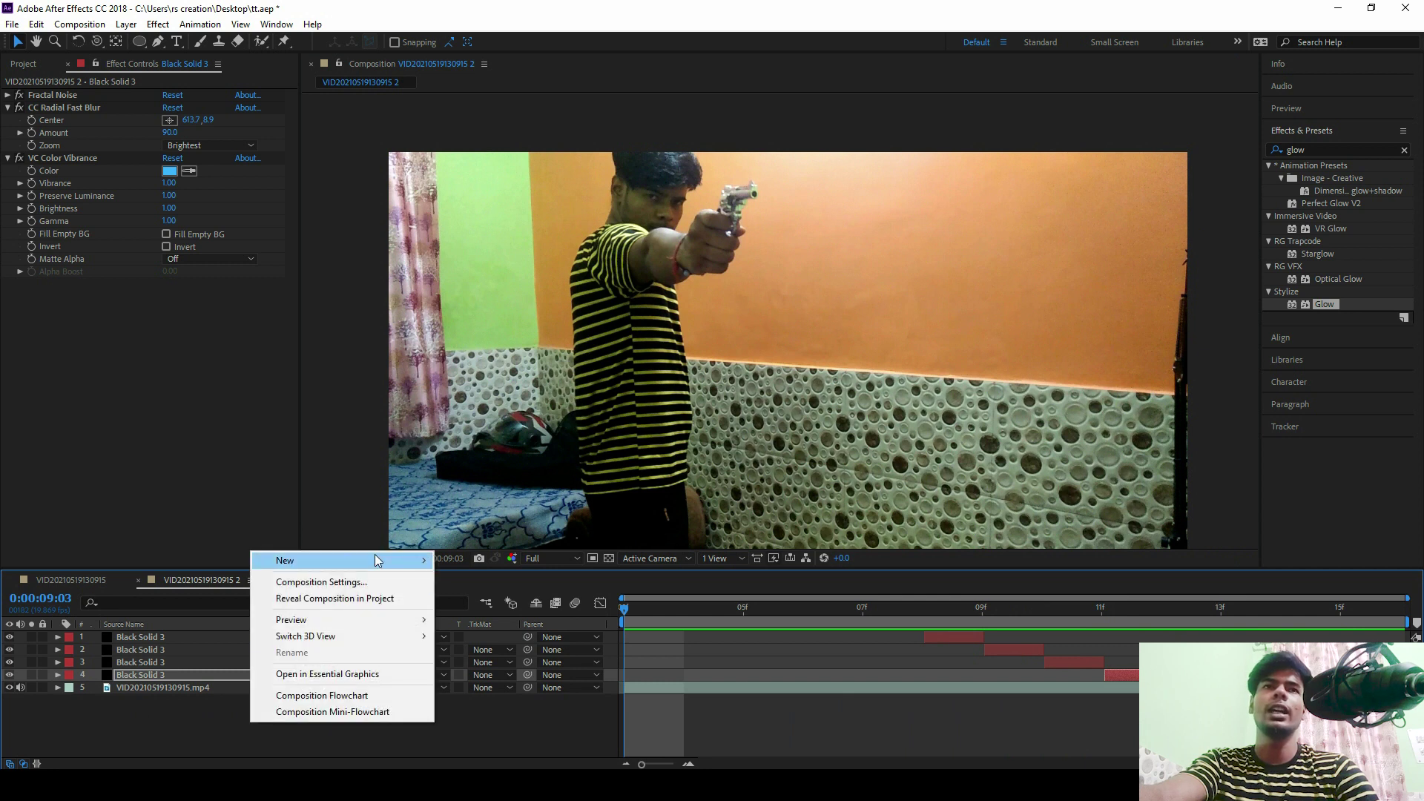
pyautogui.moveTo(375, 560)
pyautogui.click(479, 680)
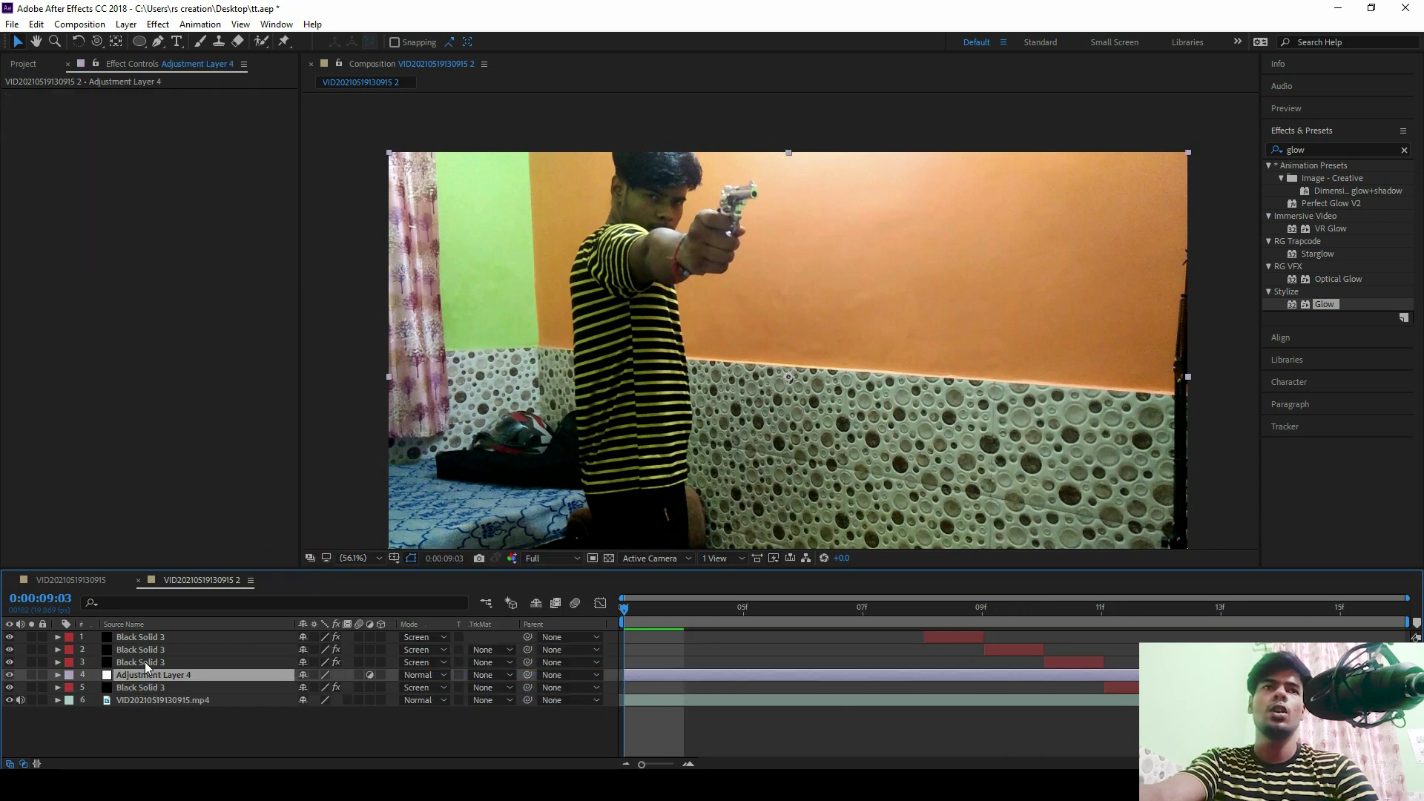
pyautogui.moveTo(149, 673); pyautogui.dragTo(158, 635)
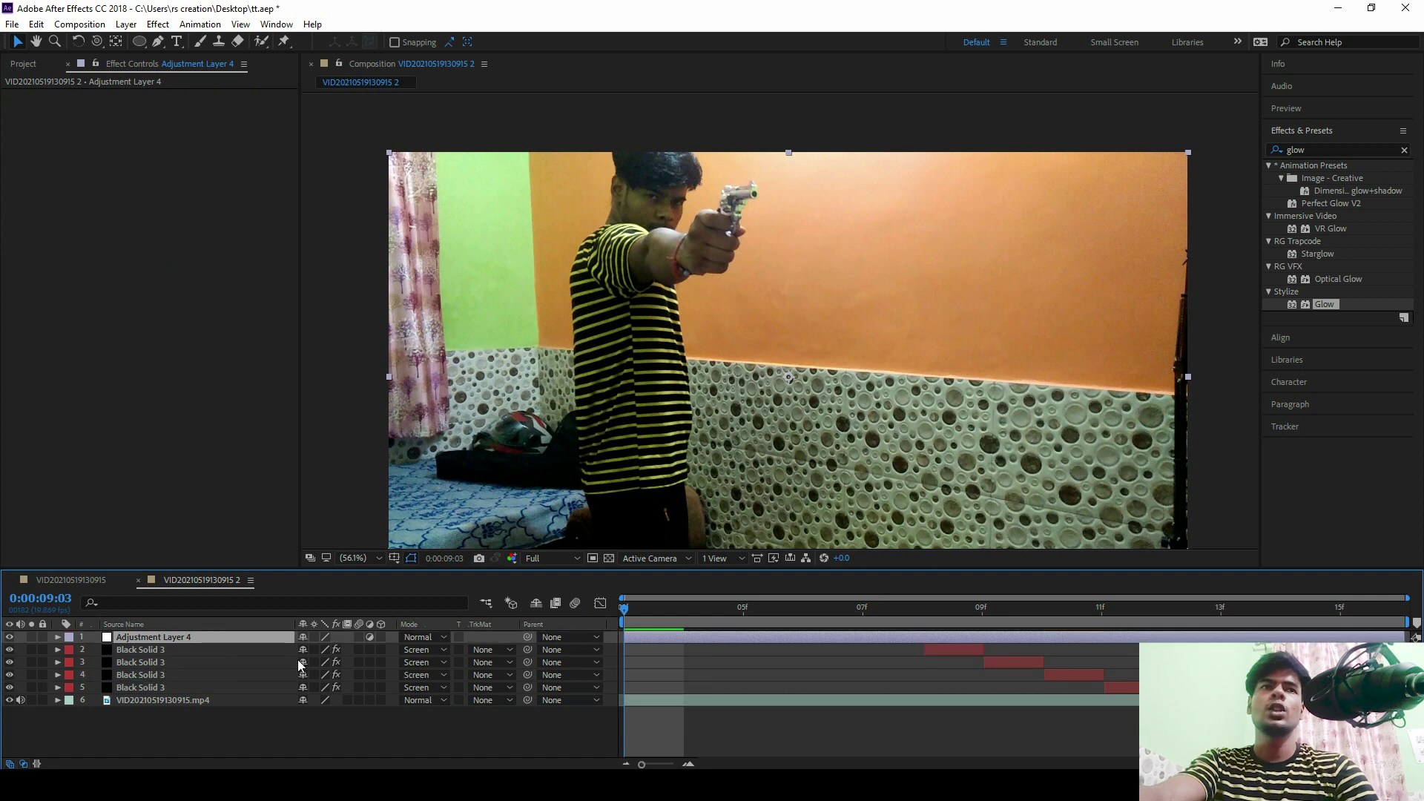
# Step: Search the effects for 'ripple' and apply Ripple to the adjustment layer
pyautogui.click(1321, 150)
pyautogui.write('ripple')
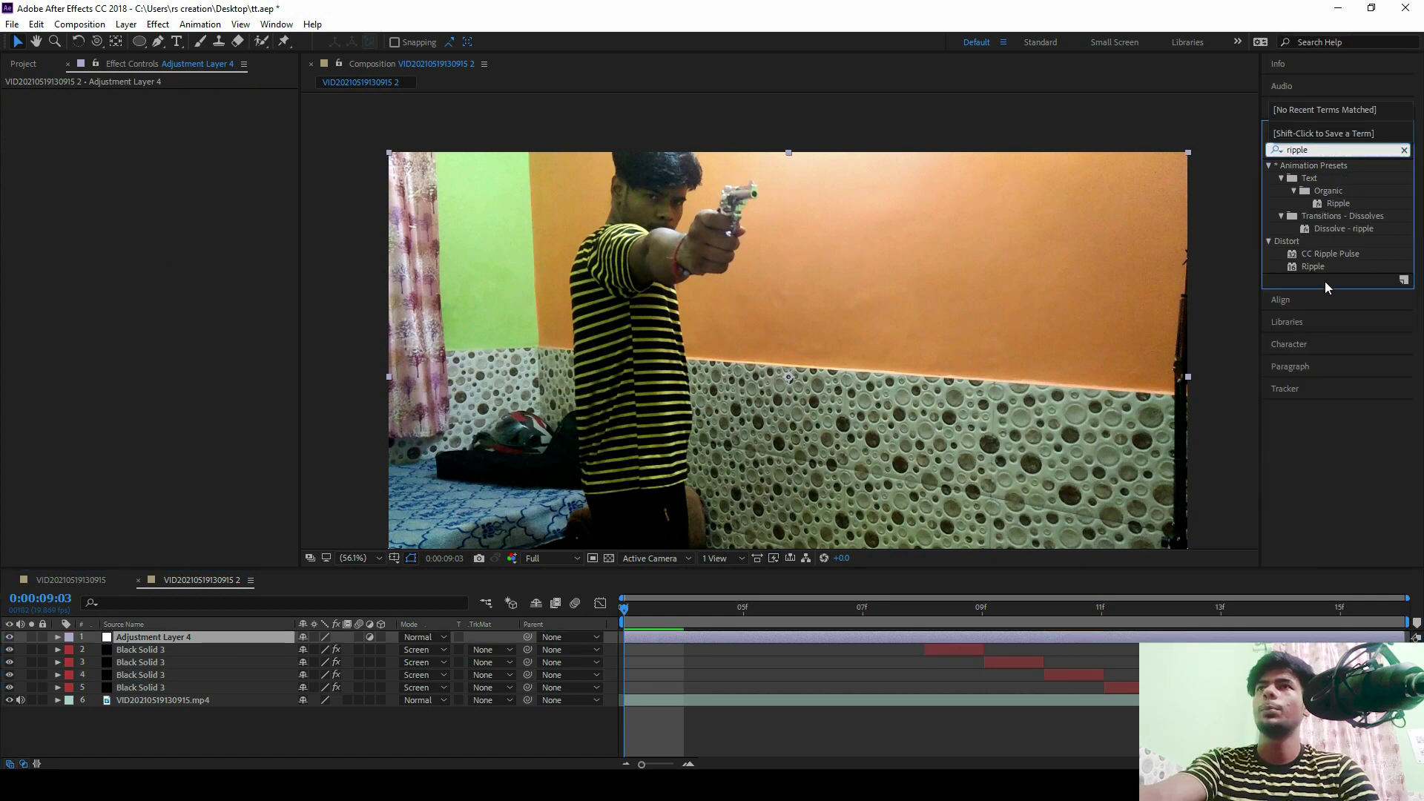
pyautogui.moveTo(1313, 266); pyautogui.dragTo(154, 638)
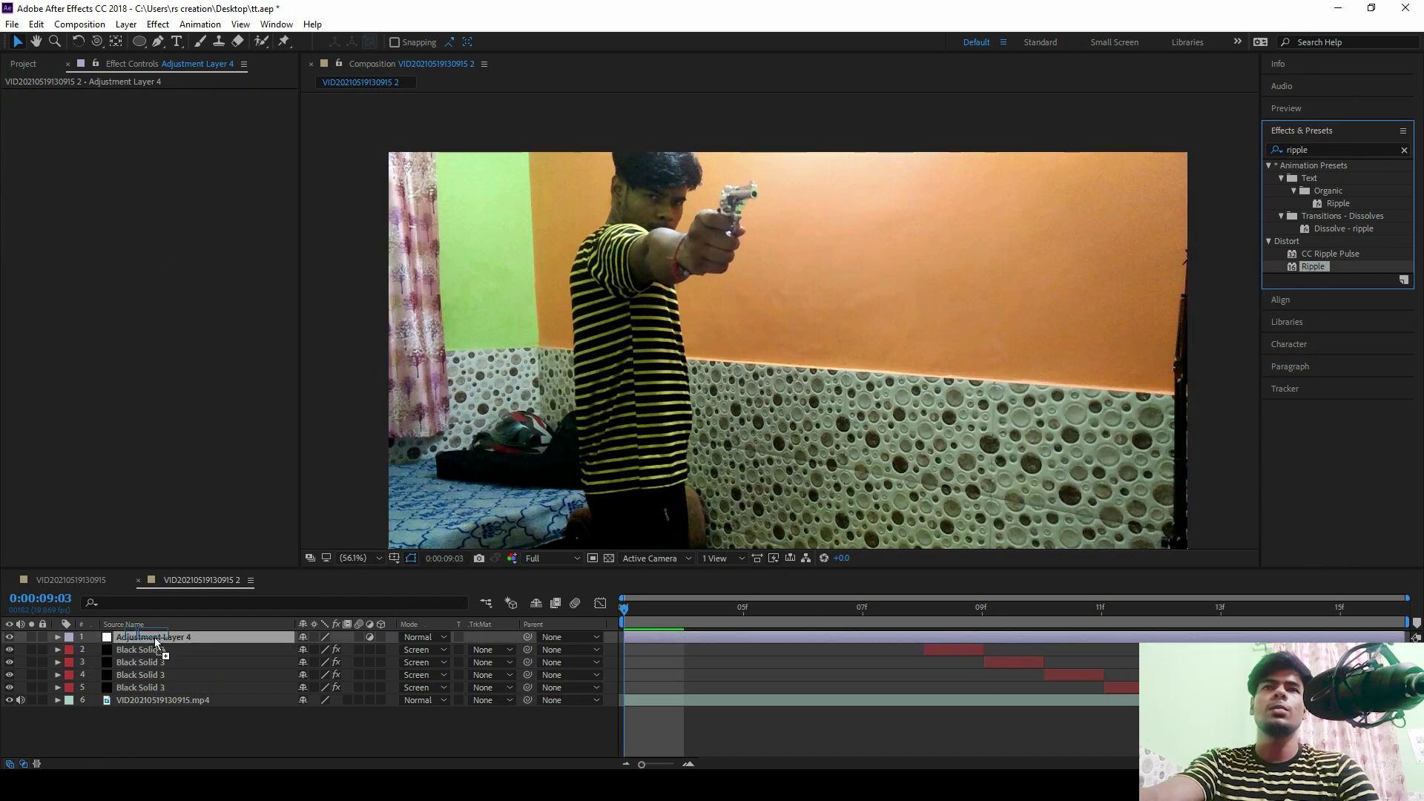
pyautogui.moveTo(154, 638); pyautogui.dragTo(154, 637)
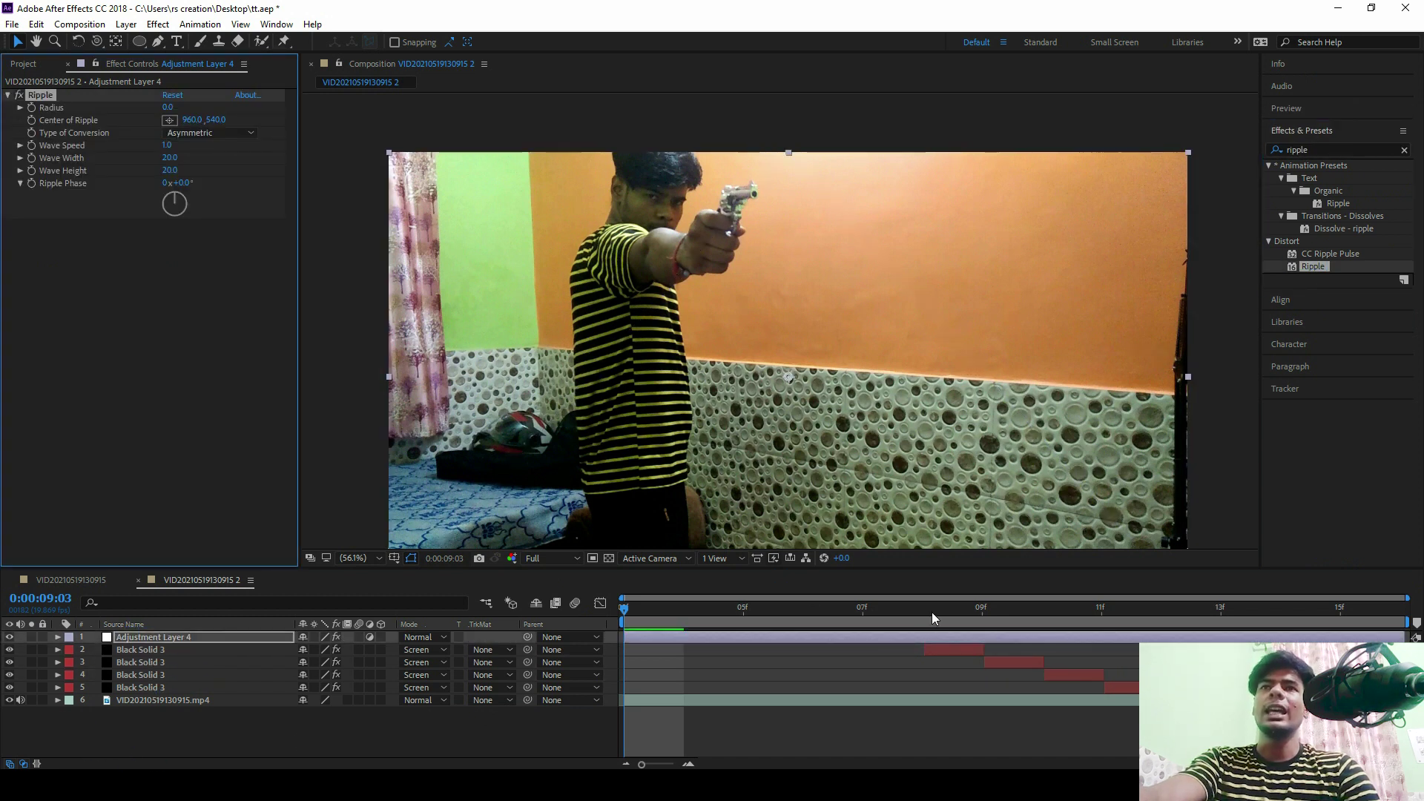
# Step: Trim Adjustment Layer 4 to run from 9:08 to 9:12
pyautogui.click(932, 617)
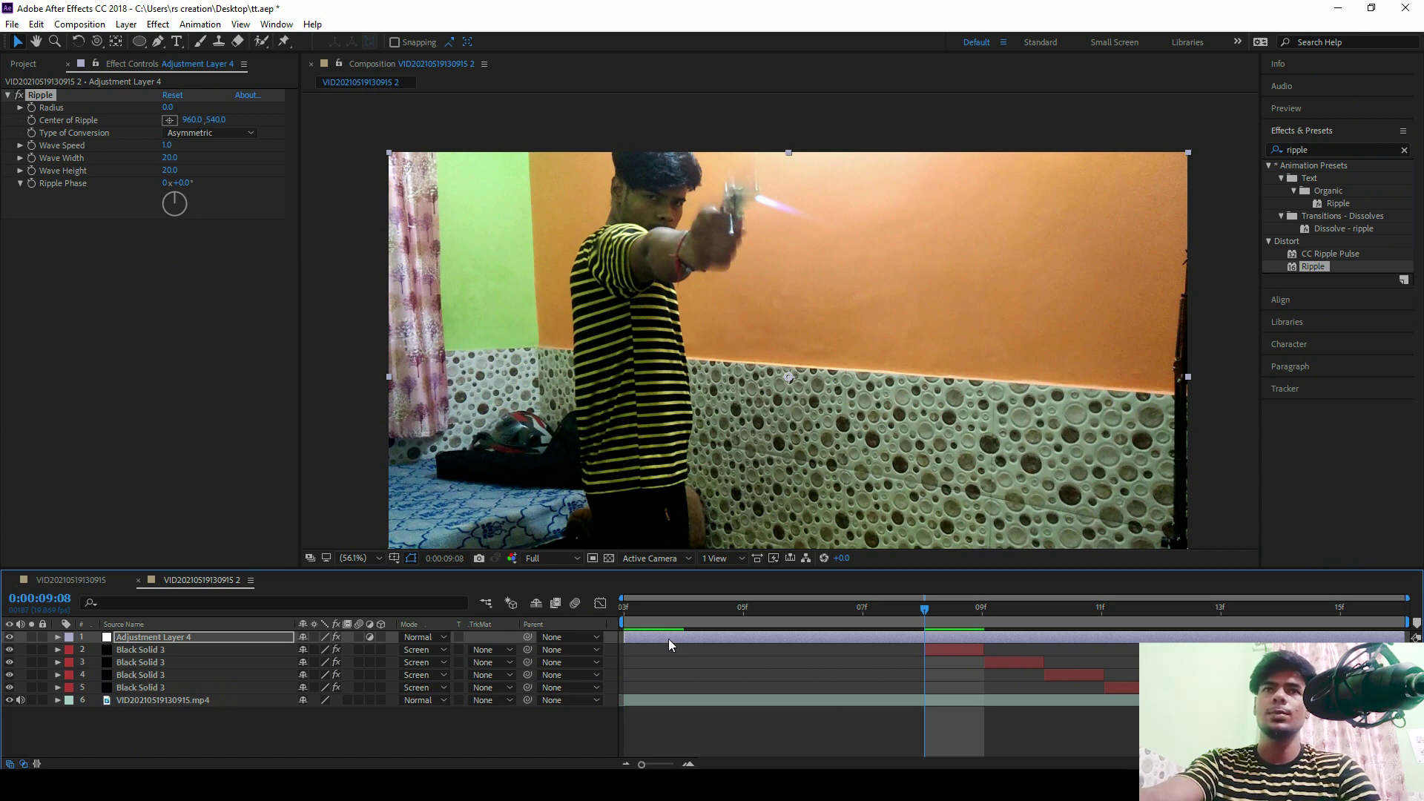
pyautogui.moveTo(623, 636)
pyautogui.mouseDown()
pyautogui.moveTo(955, 633)
pyautogui.moveTo(931, 631)
pyautogui.mouseUp()
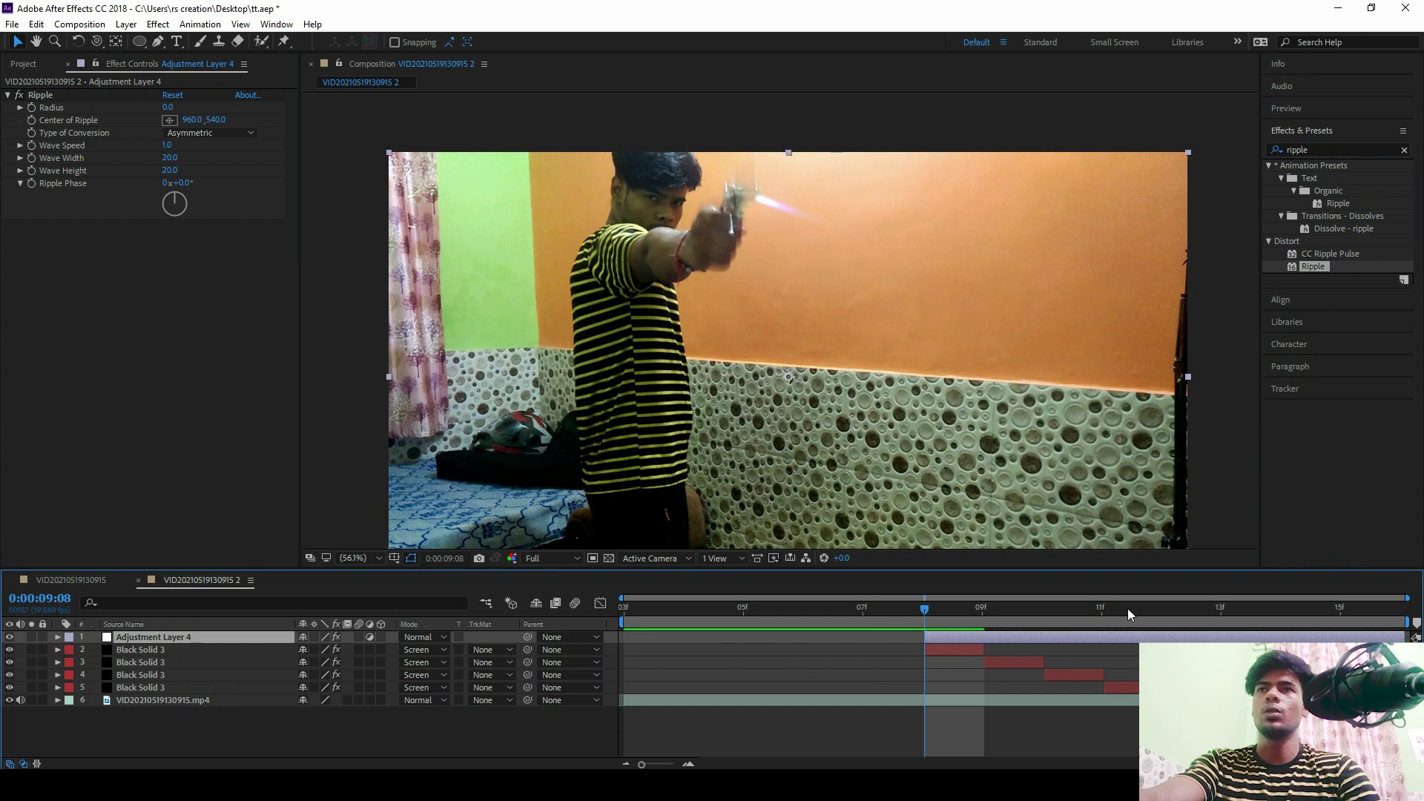
pyautogui.moveTo(1127, 613); pyautogui.dragTo(1163, 613)
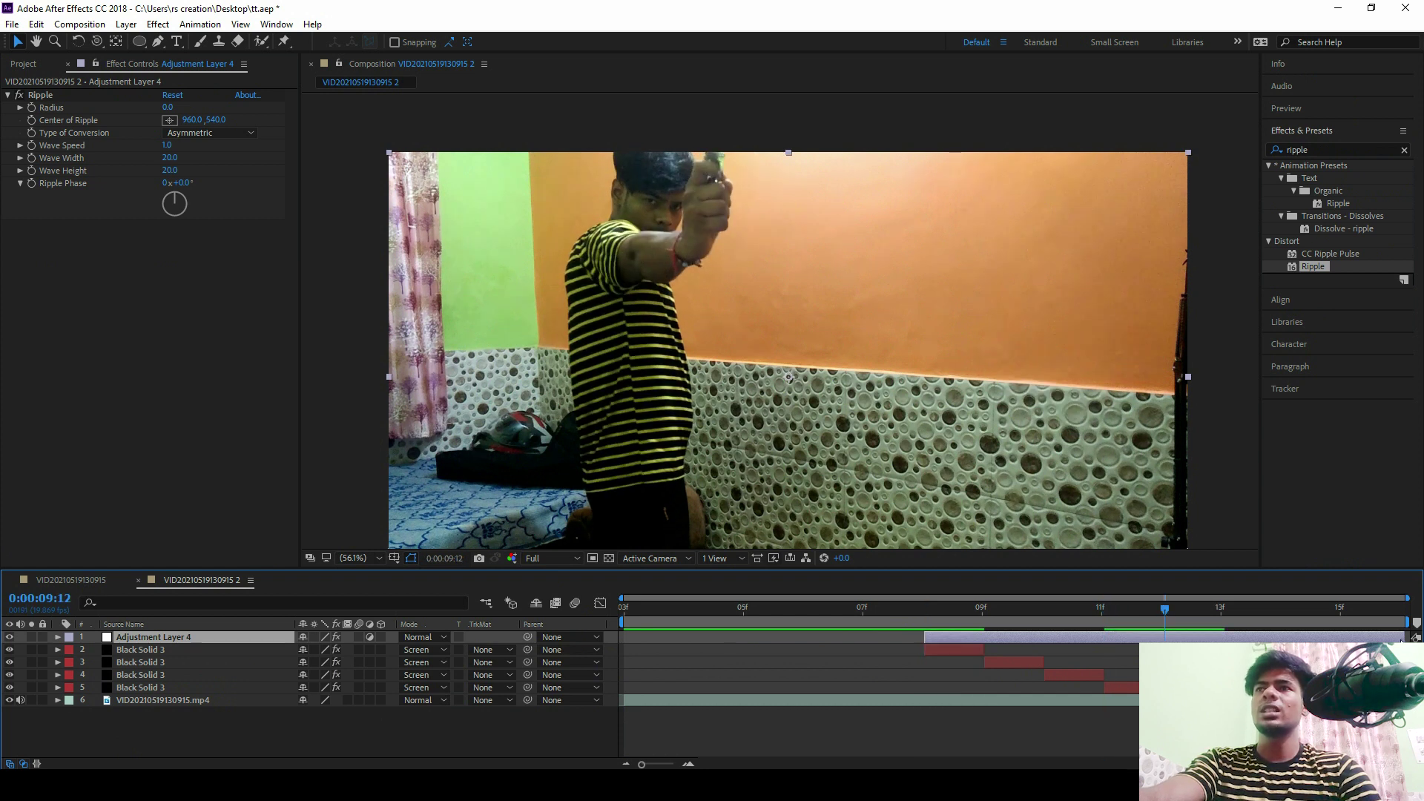
pyautogui.moveTo(1400, 637); pyautogui.dragTo(1177, 632)
# Step: Return to 9:09 and fit the whole frame in the viewer
pyautogui.moveTo(1038, 612); pyautogui.dragTo(968, 607)
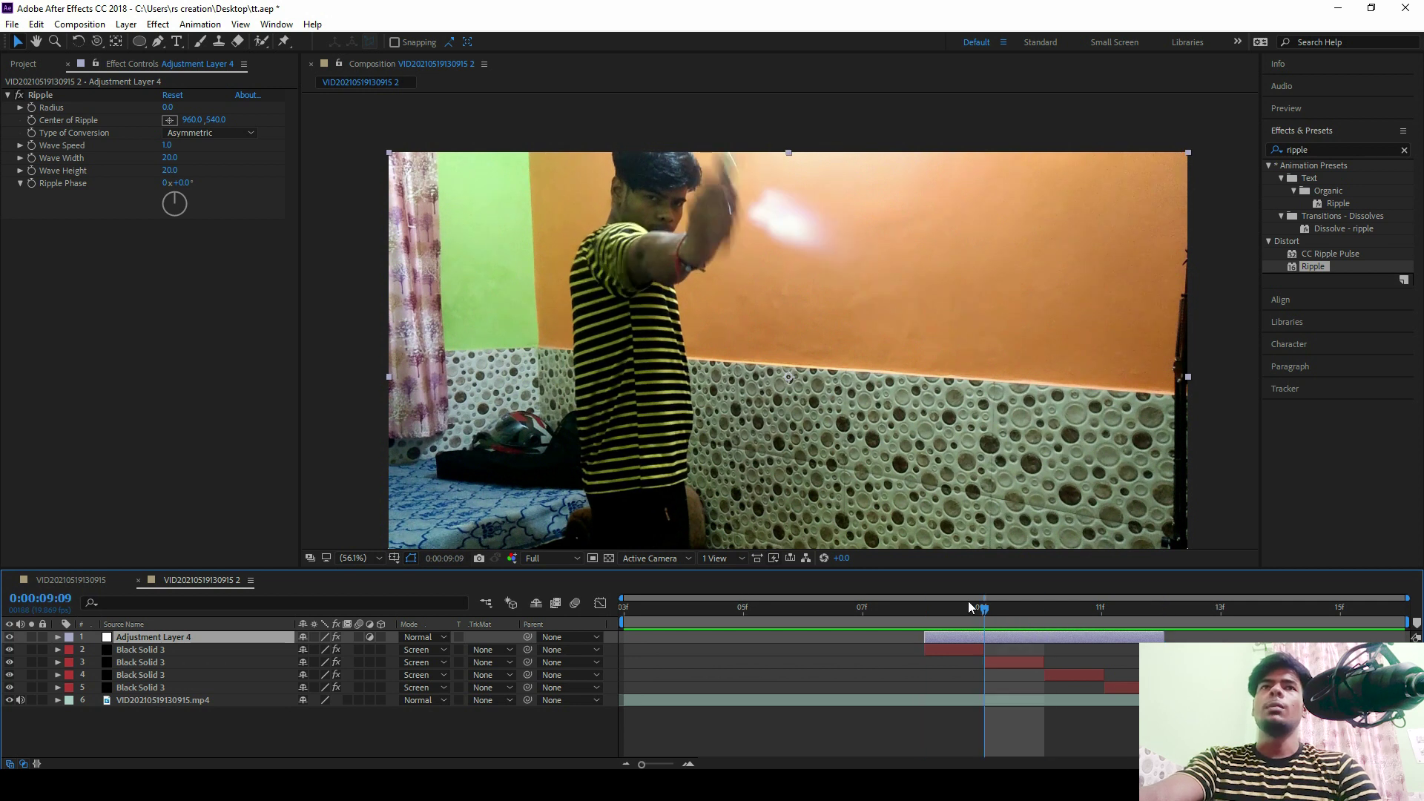
pyautogui.click(358, 558)
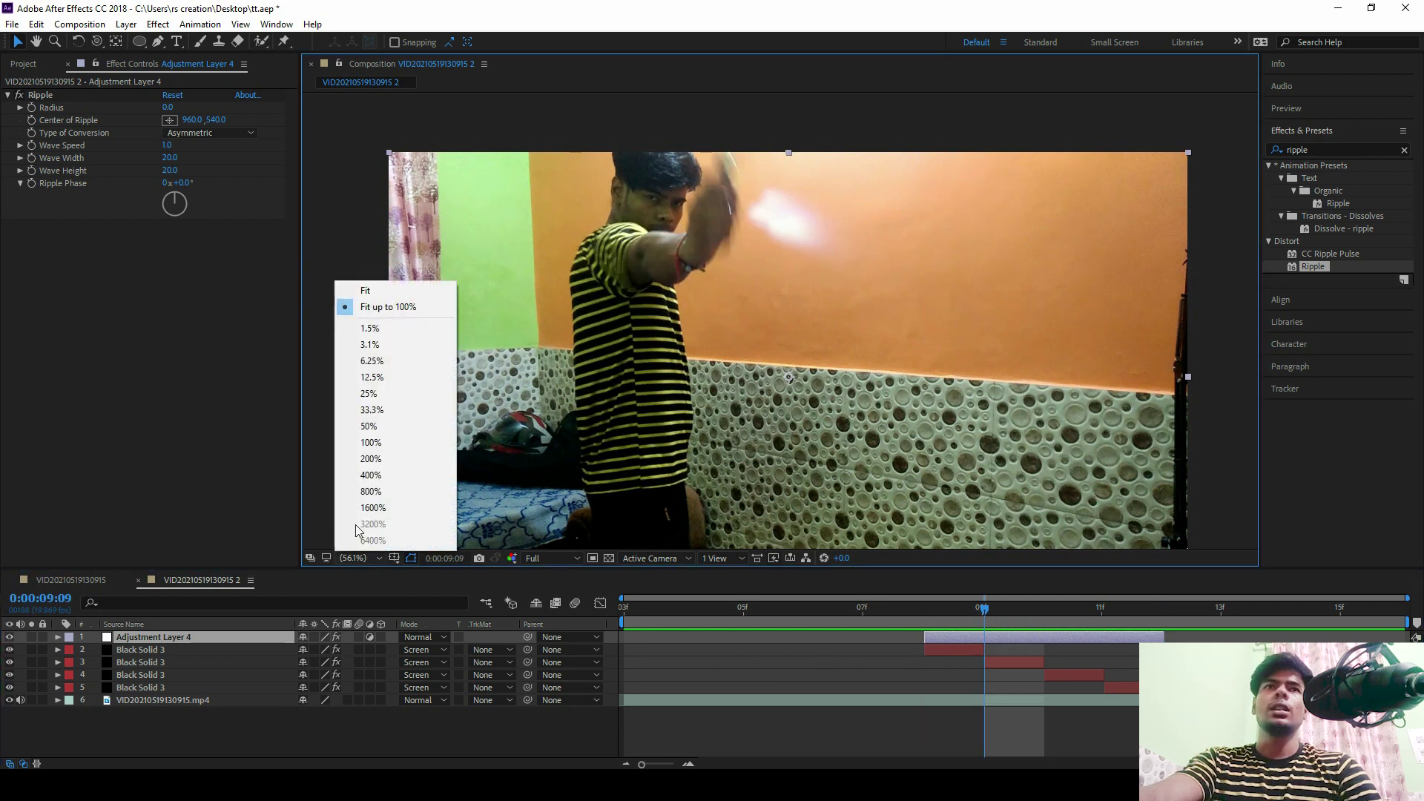
pyautogui.click(395, 306)
pyautogui.press('space')
pyautogui.moveTo(952, 397); pyautogui.dragTo(954, 377)
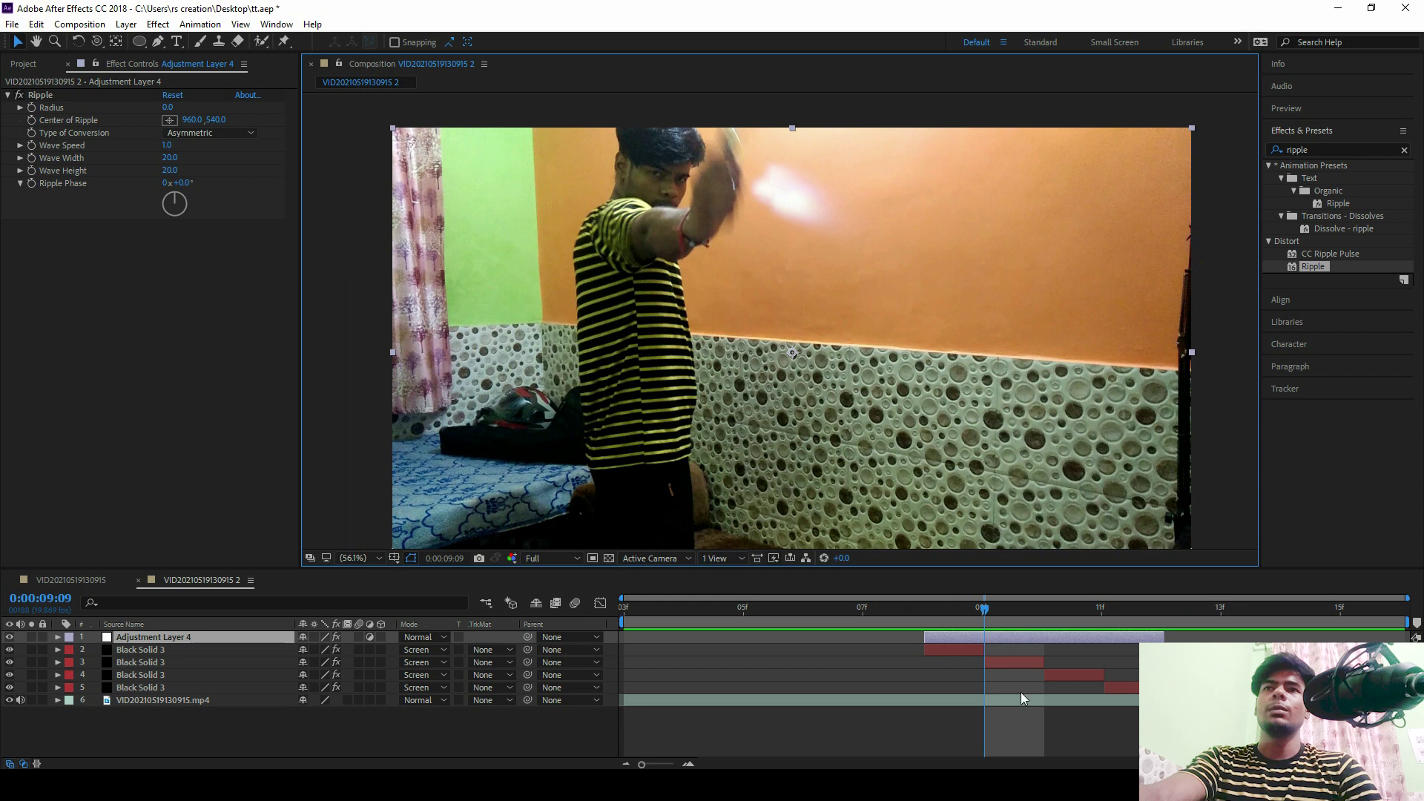
# Step: Keyframe Ripple Radius at 100 on 9:08 and 0 on 9:10, then check the warp at 9:09
pyautogui.click(942, 607)
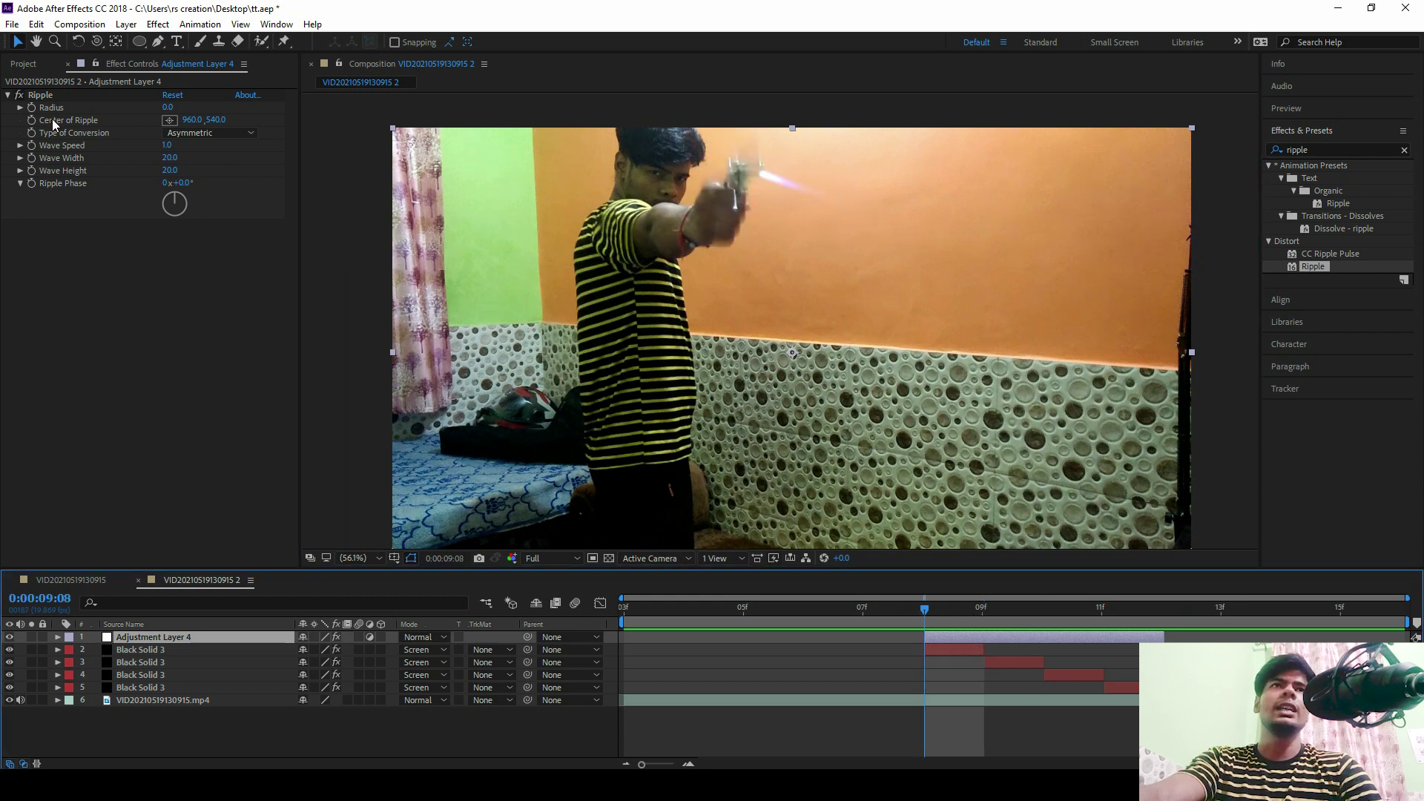
pyautogui.moveTo(170, 106); pyautogui.dragTo(222, 105)
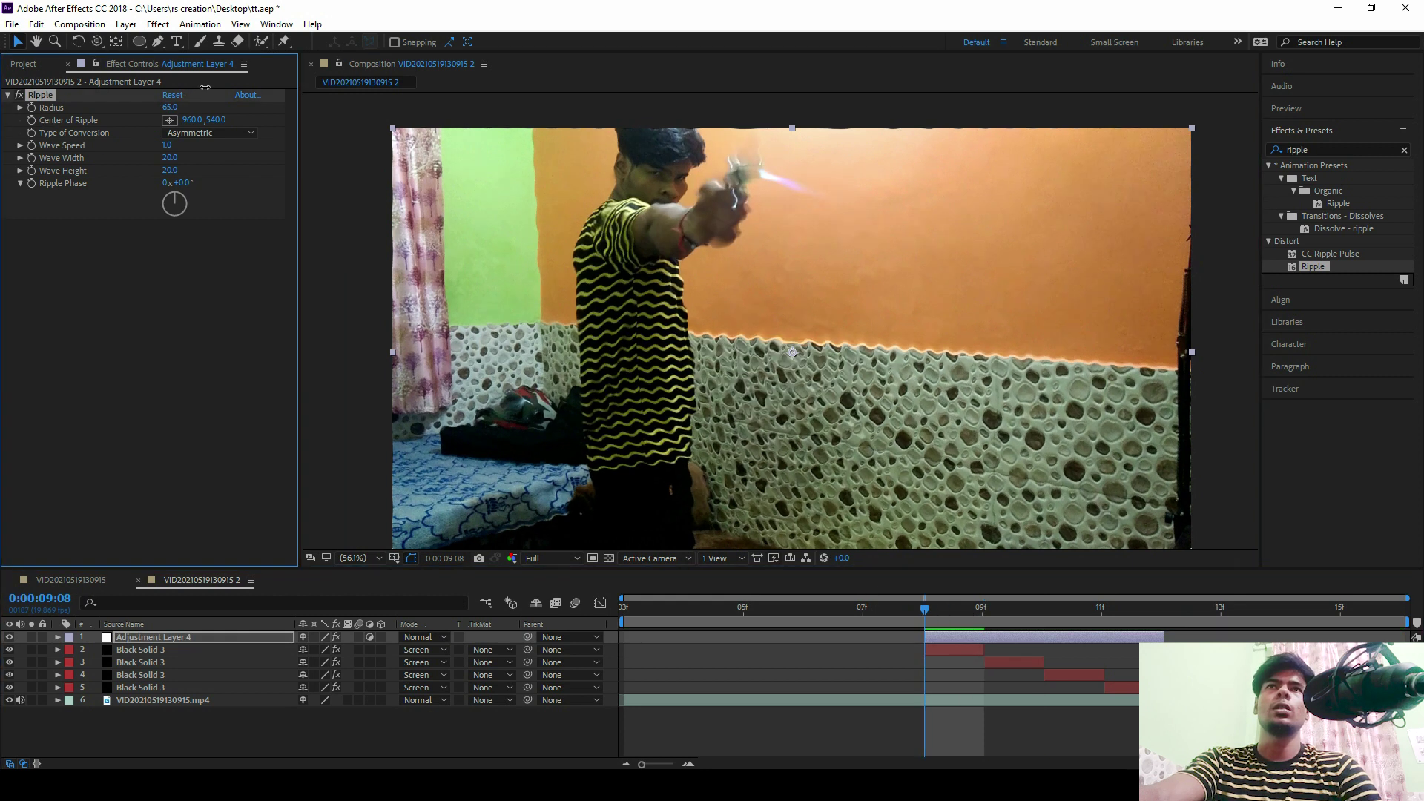
pyautogui.click(33, 108)
pyautogui.click(1022, 613)
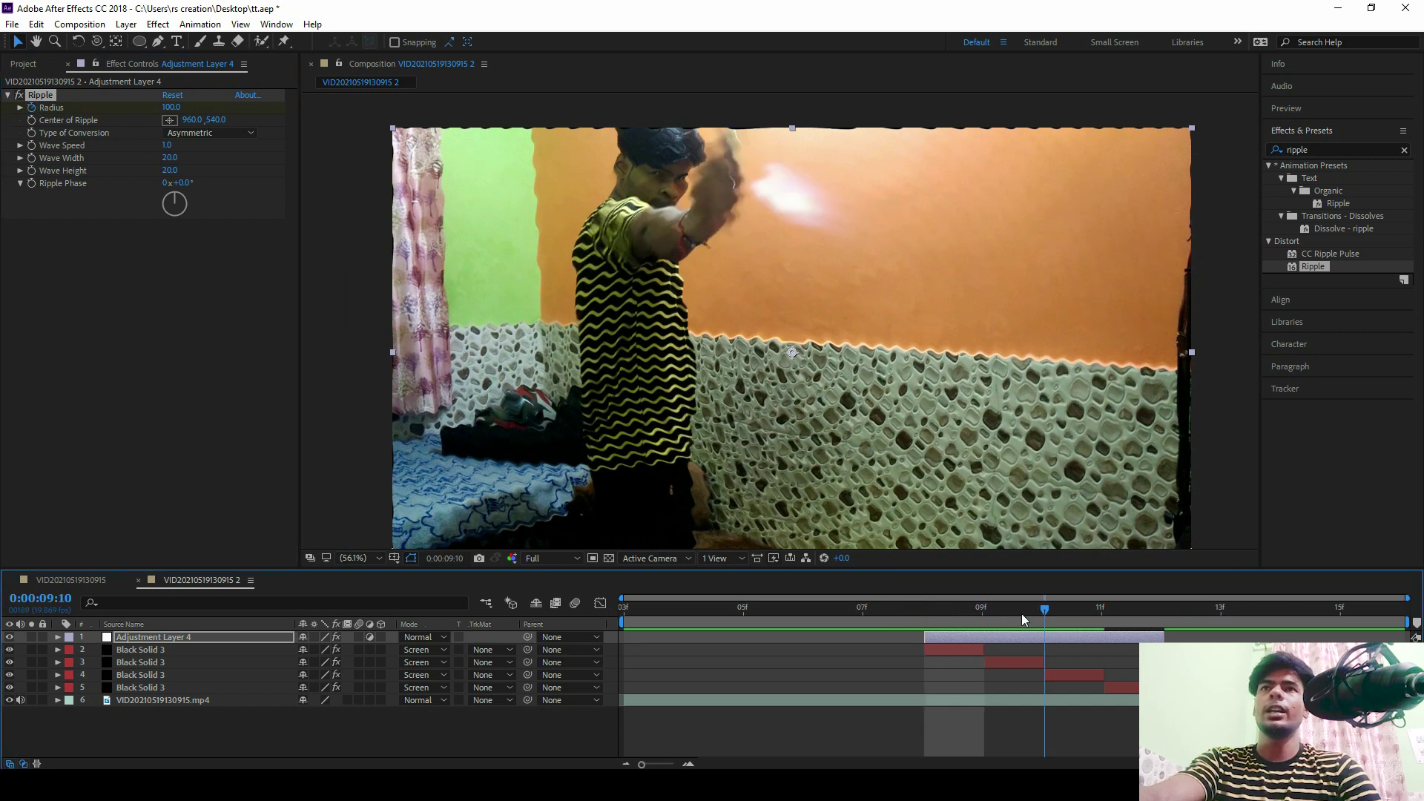
pyautogui.click(172, 107)
pyautogui.write('0')
pyautogui.press('Return')
pyautogui.click(898, 622)
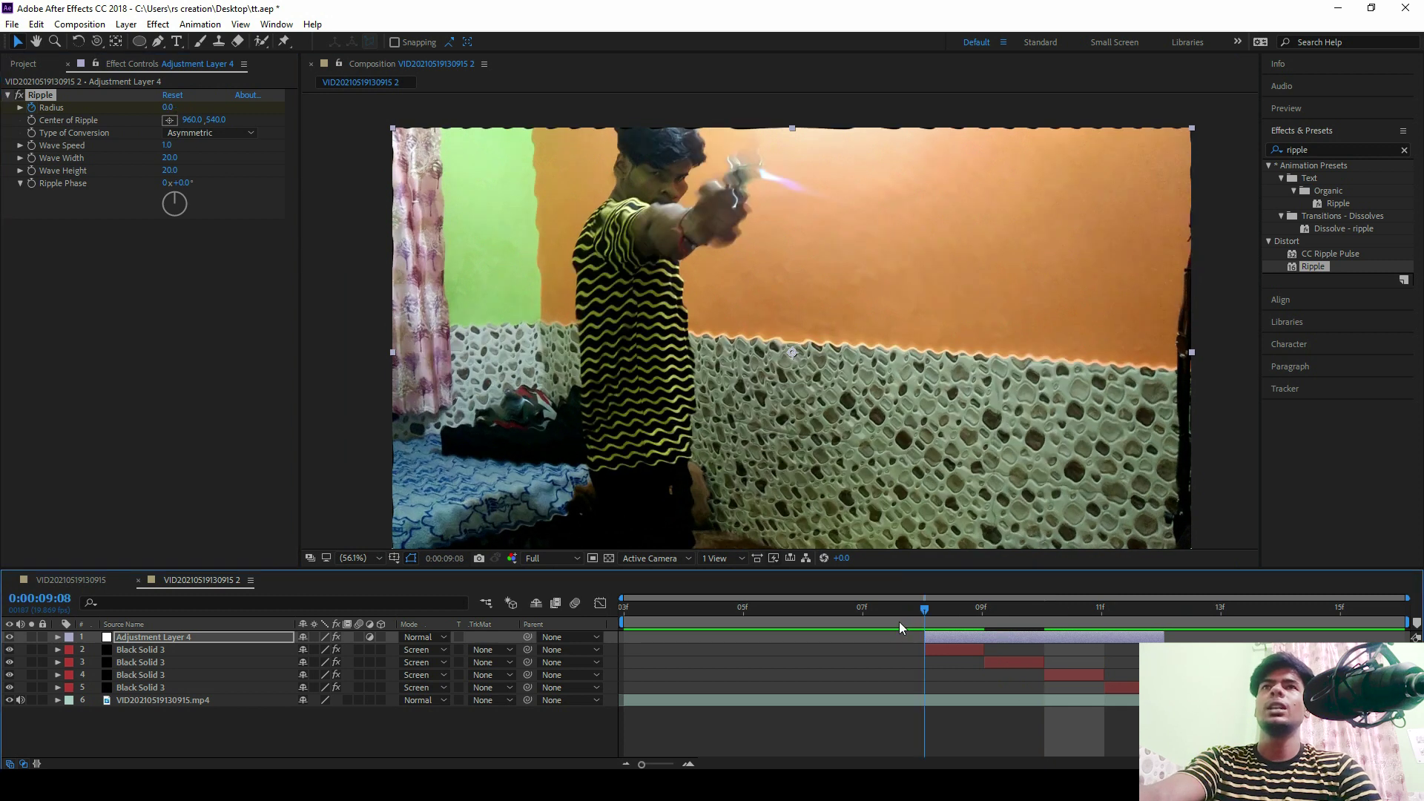
pyautogui.click(975, 613)
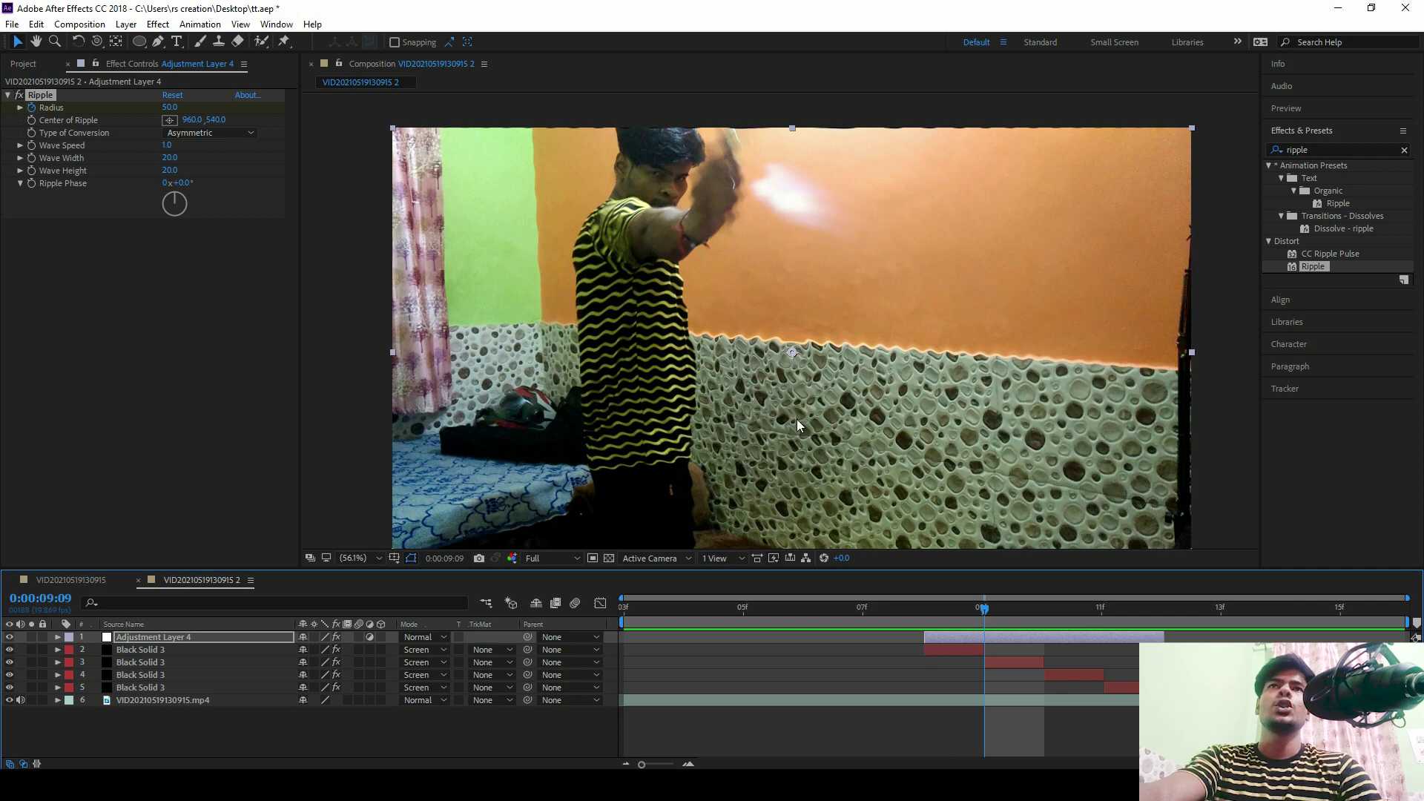
pyautogui.moveTo(851, 422); pyautogui.dragTo(845, 388)
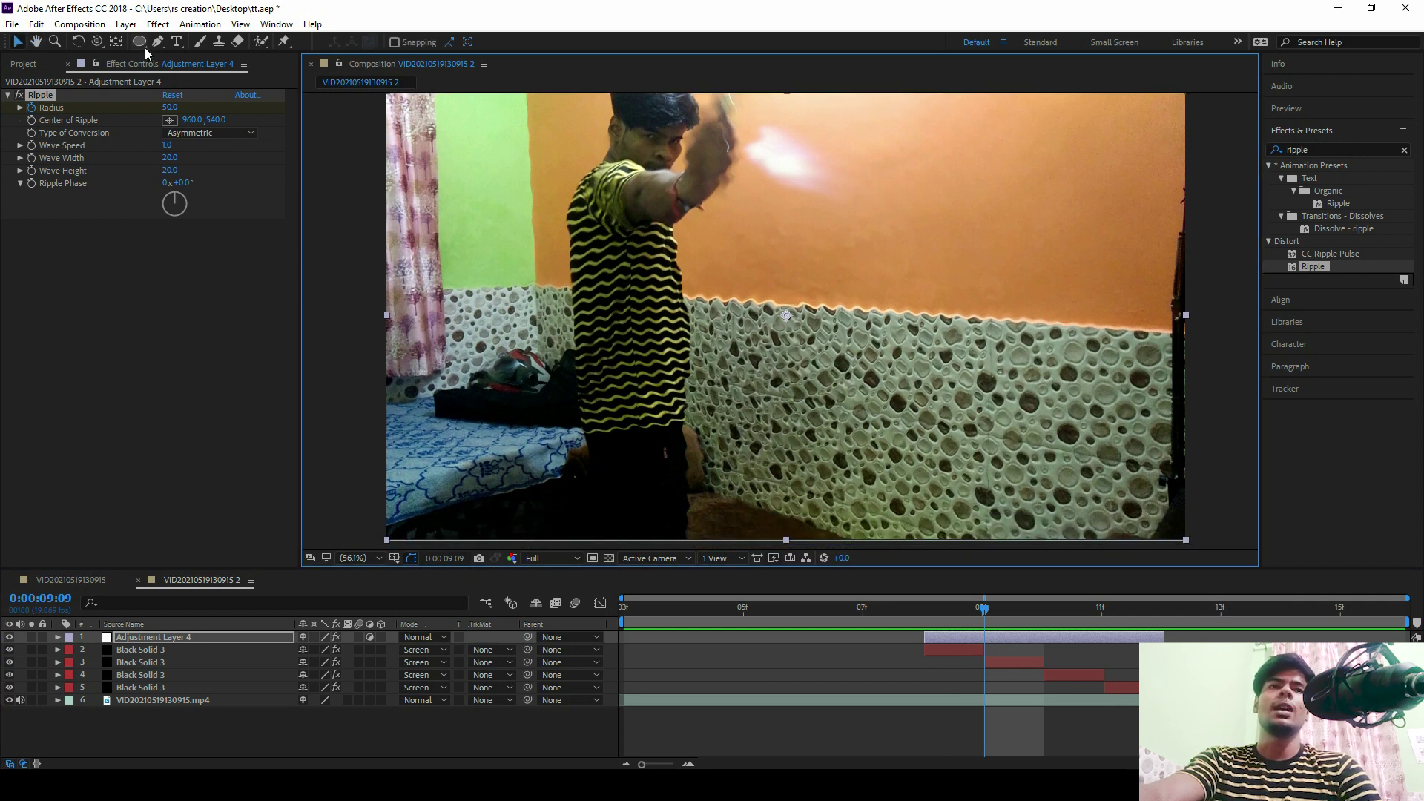
# Step: Add a full-frame elliptical mask to Adjustment Layer 4, undoing the trial reshapes
pyautogui.click(112, 638)
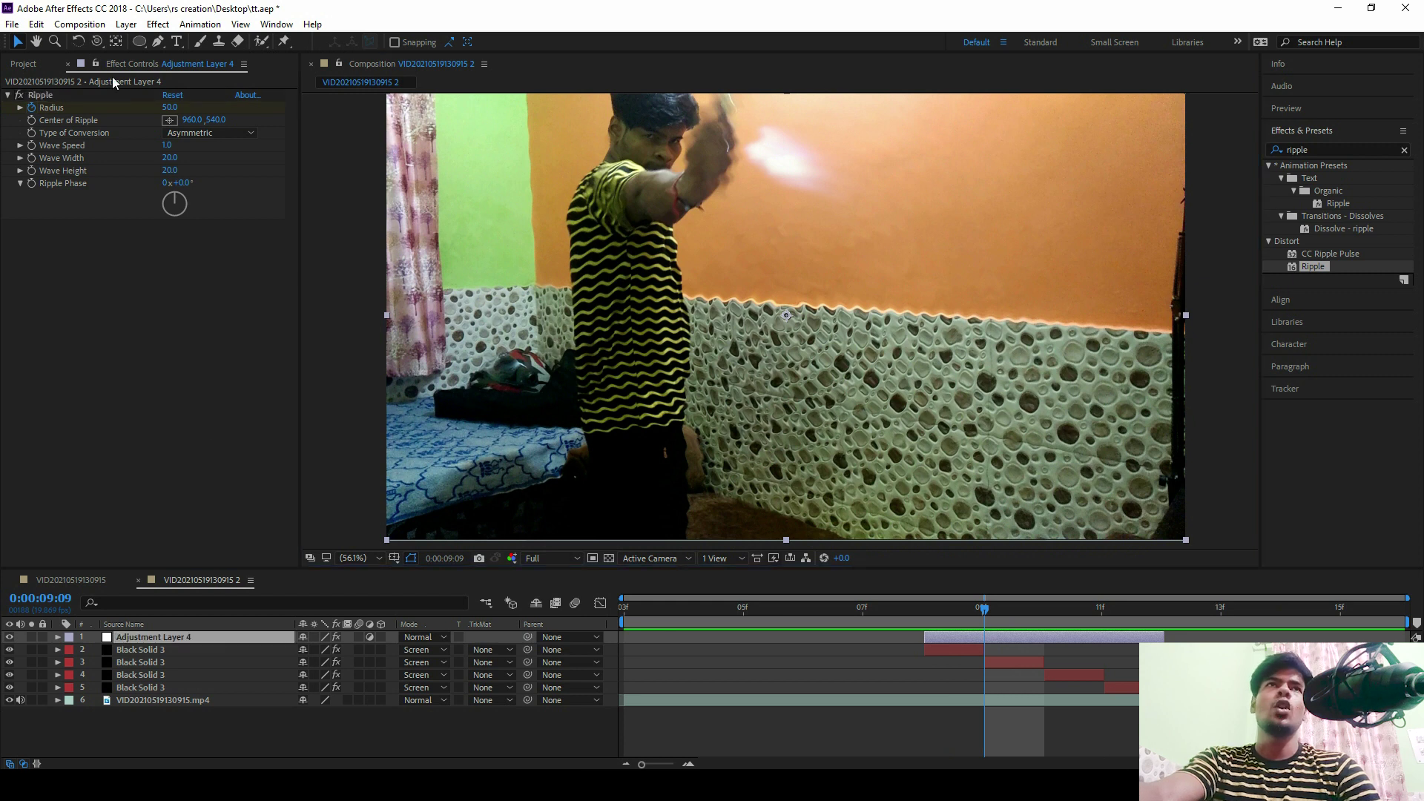
pyautogui.doubleClick(140, 42)
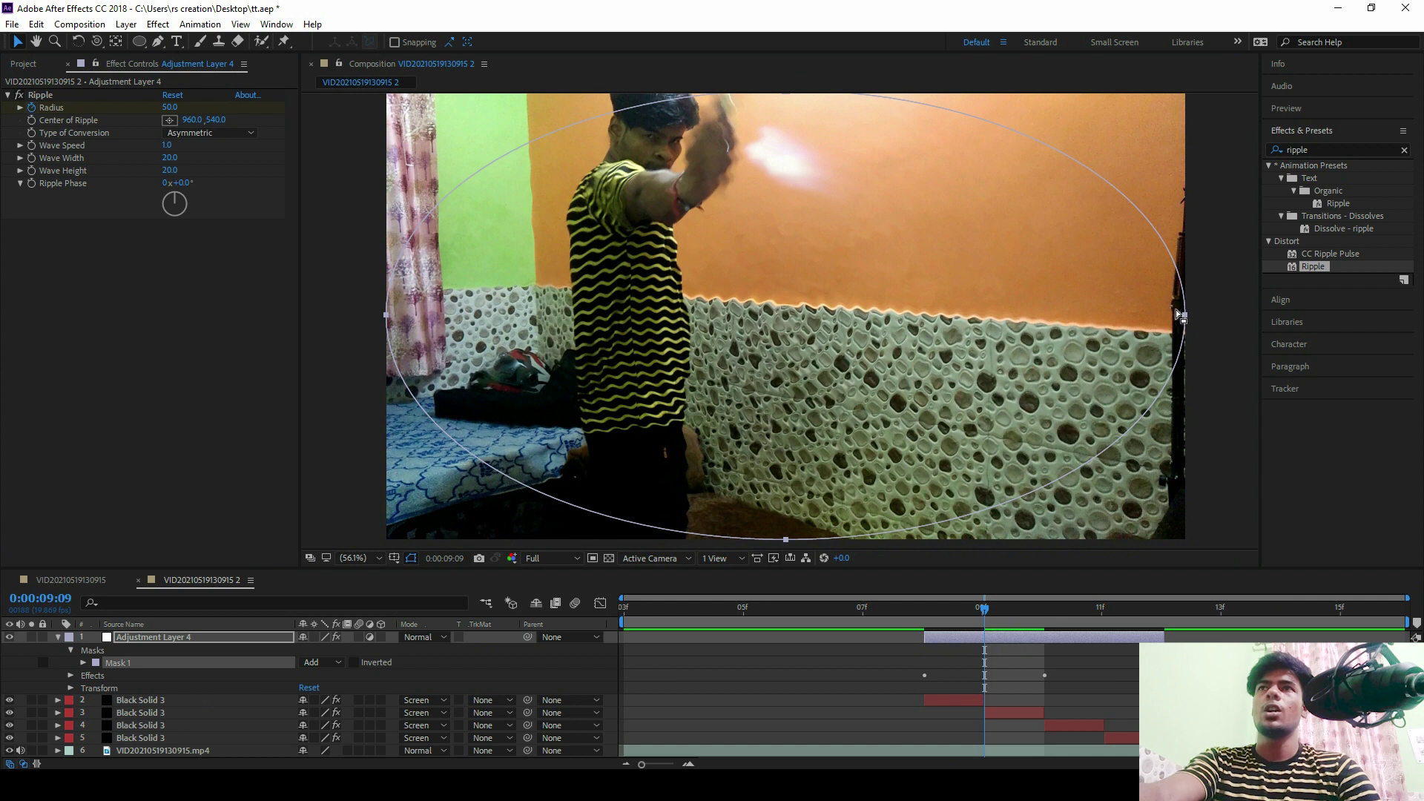
pyautogui.moveTo(1187, 324); pyautogui.dragTo(1149, 324)
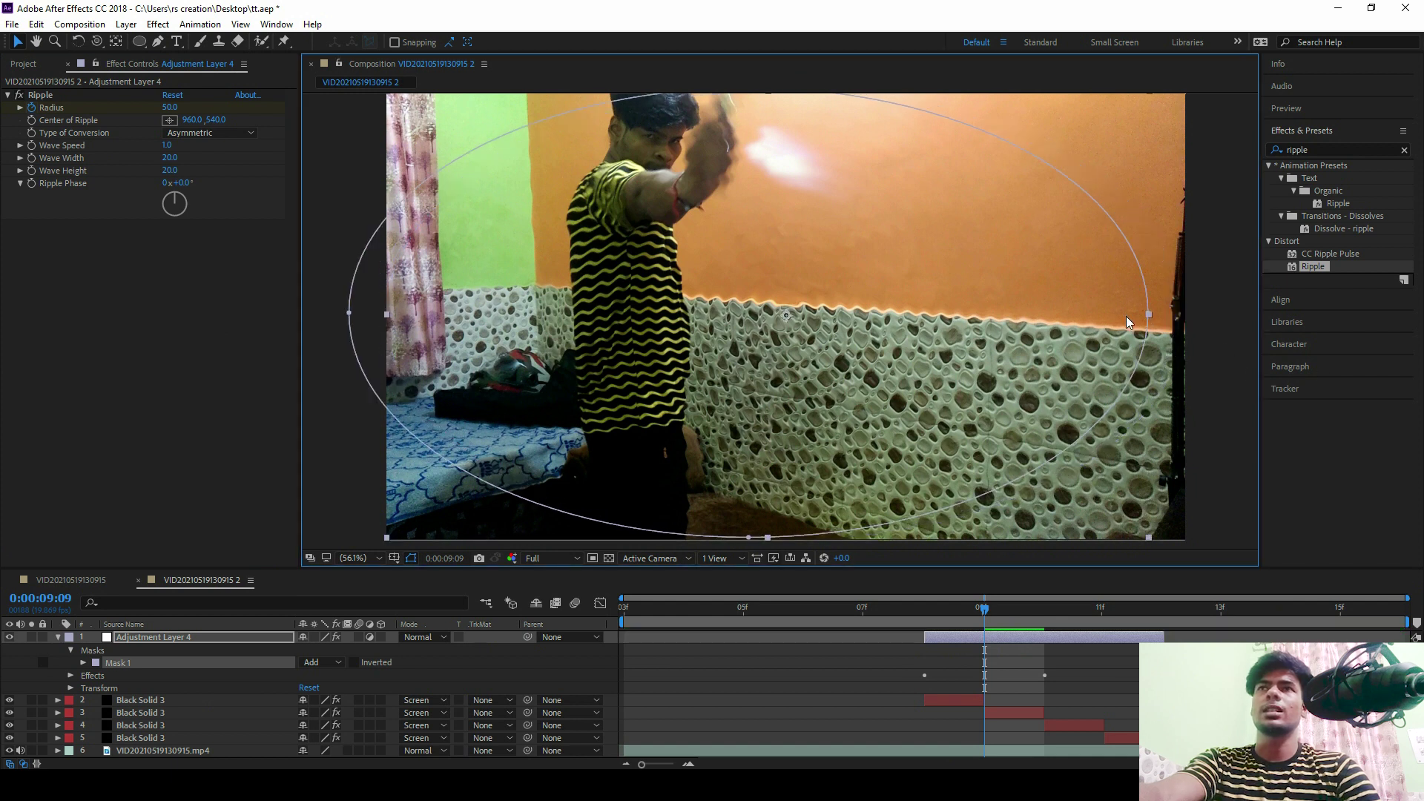
pyautogui.hotkey('ctrl', 'z')
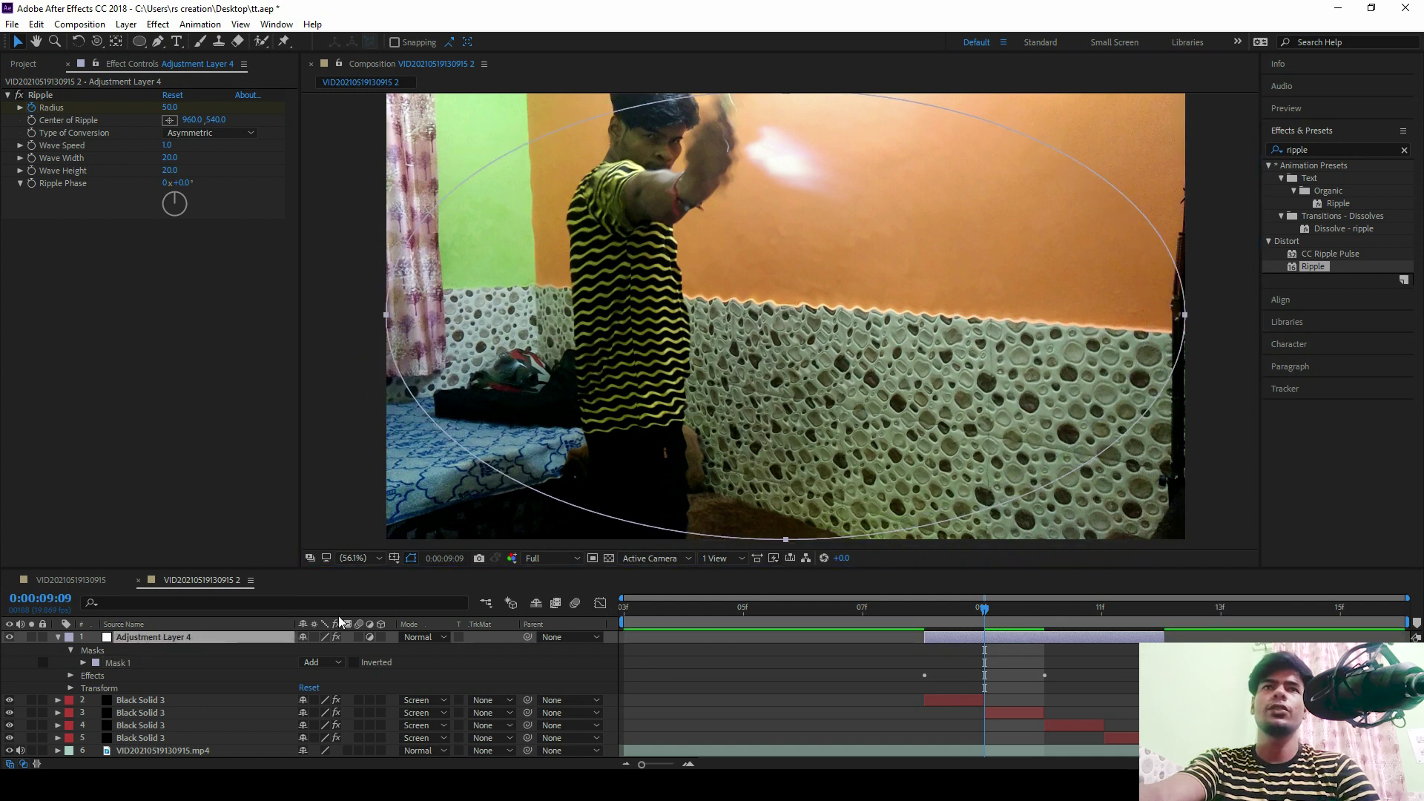
pyautogui.moveTo(1184, 314); pyautogui.dragTo(884, 439)
pyautogui.moveTo(388, 320); pyautogui.dragTo(416, 445)
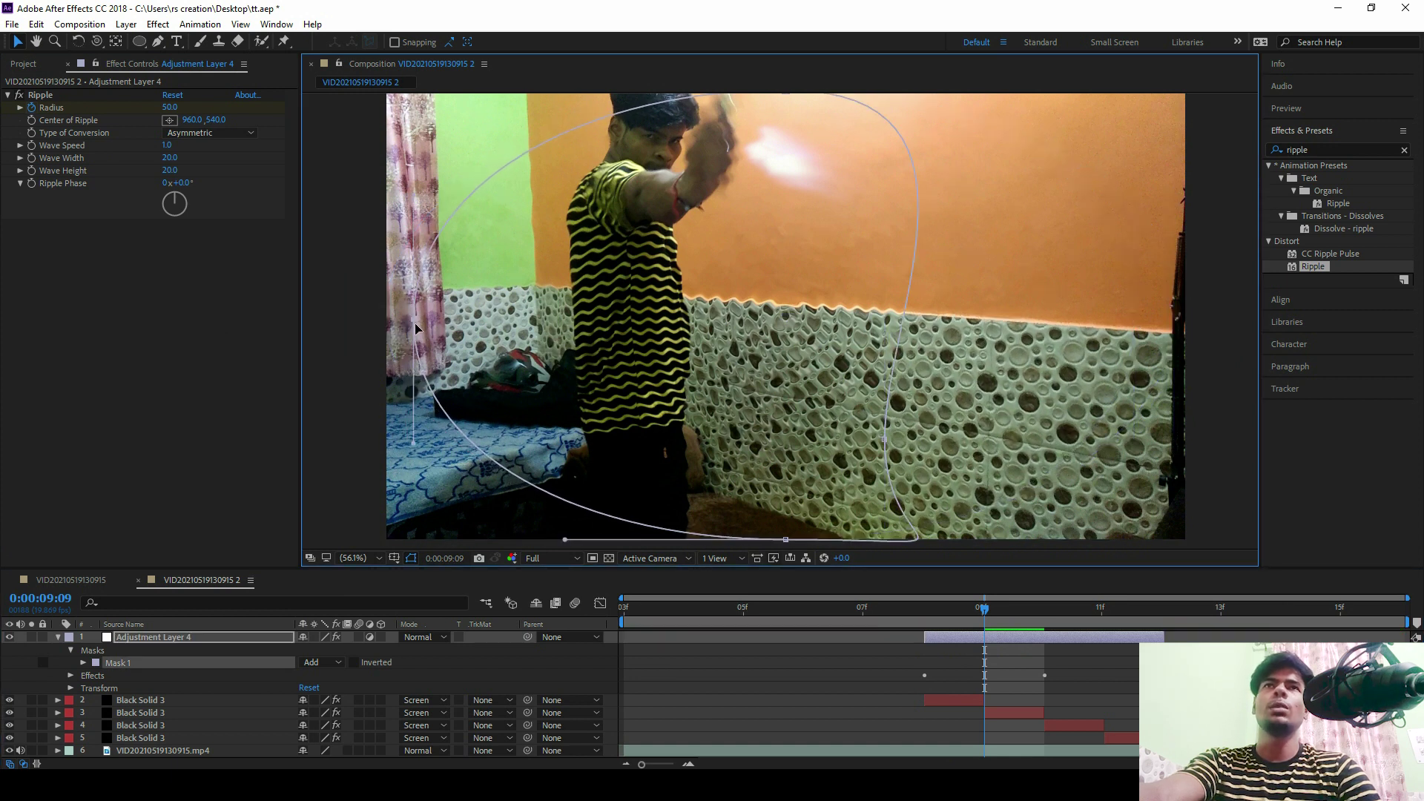
pyautogui.scroll(3, 769, 223)
pyautogui.moveTo(786, 140); pyautogui.dragTo(815, 148)
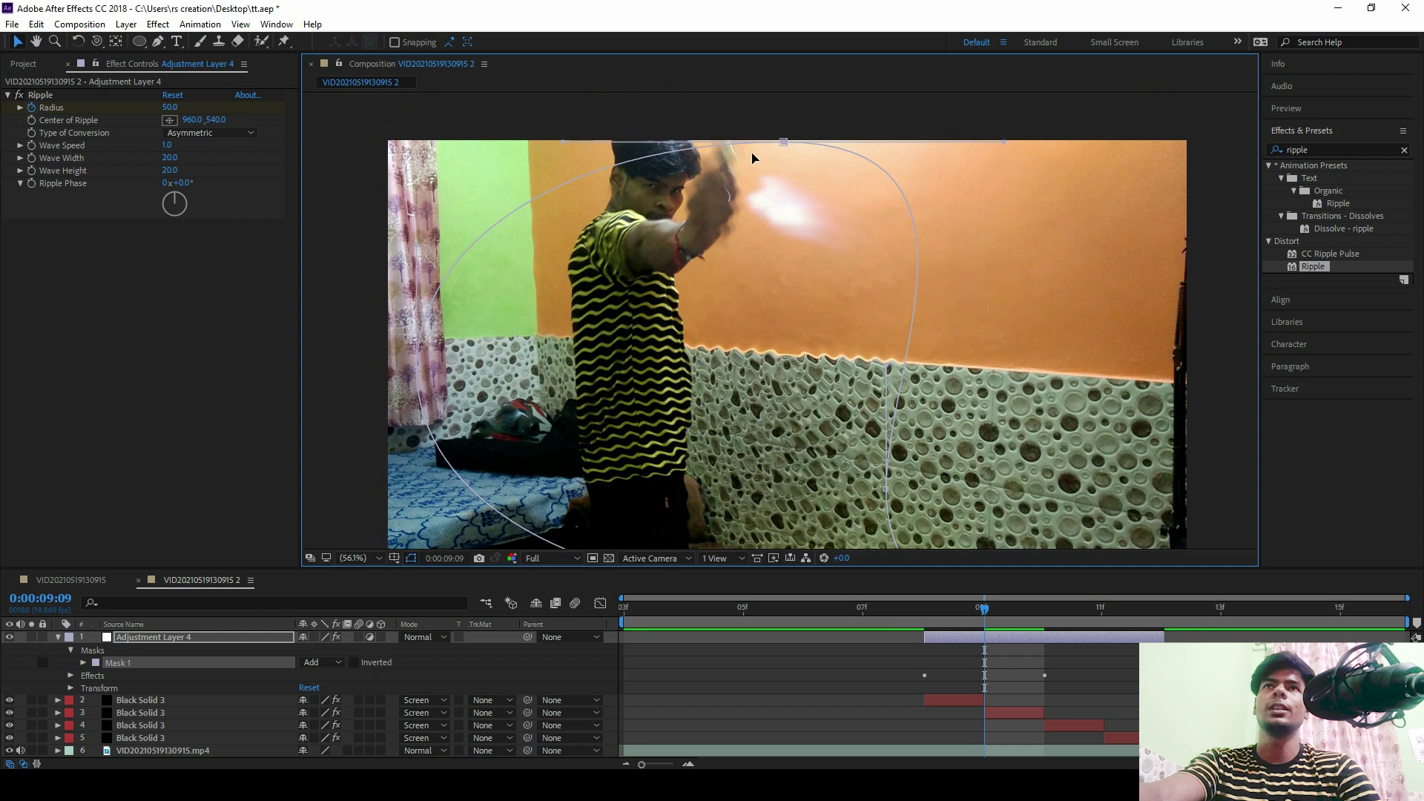
pyautogui.hotkey('ctrl', 'z')
pyautogui.hotkey('ctrl', 'z')
pyautogui.hotkey('ctrl', 'z')
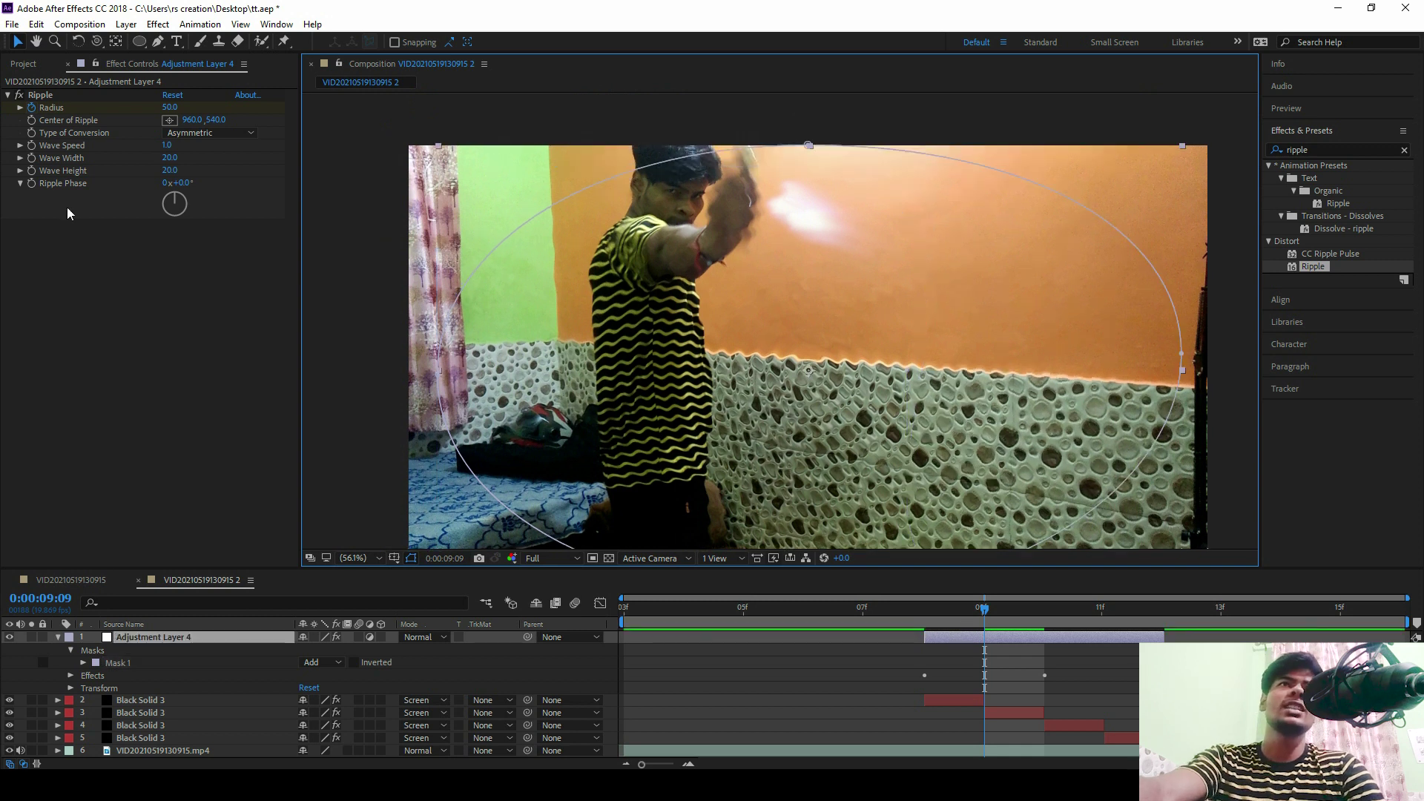
# Step: Set Ripple Wave Speed to 4.8, Wave Width to 24.7 and Wave Height to 62, then preview
pyautogui.moveTo(170, 149); pyautogui.dragTo(152, 149)
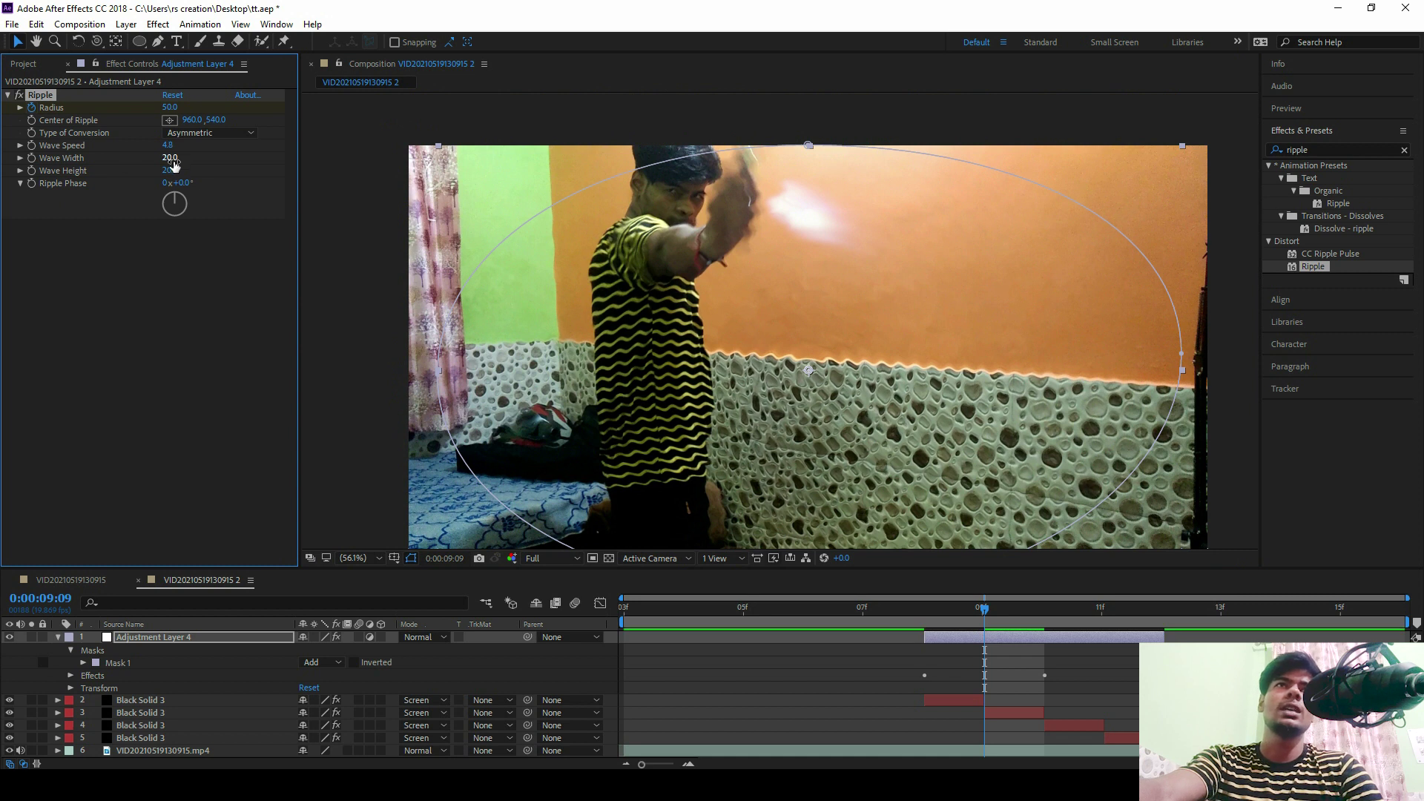
pyautogui.moveTo(179, 157); pyautogui.dragTo(330, 170)
pyautogui.click(864, 608)
pyautogui.press('space')
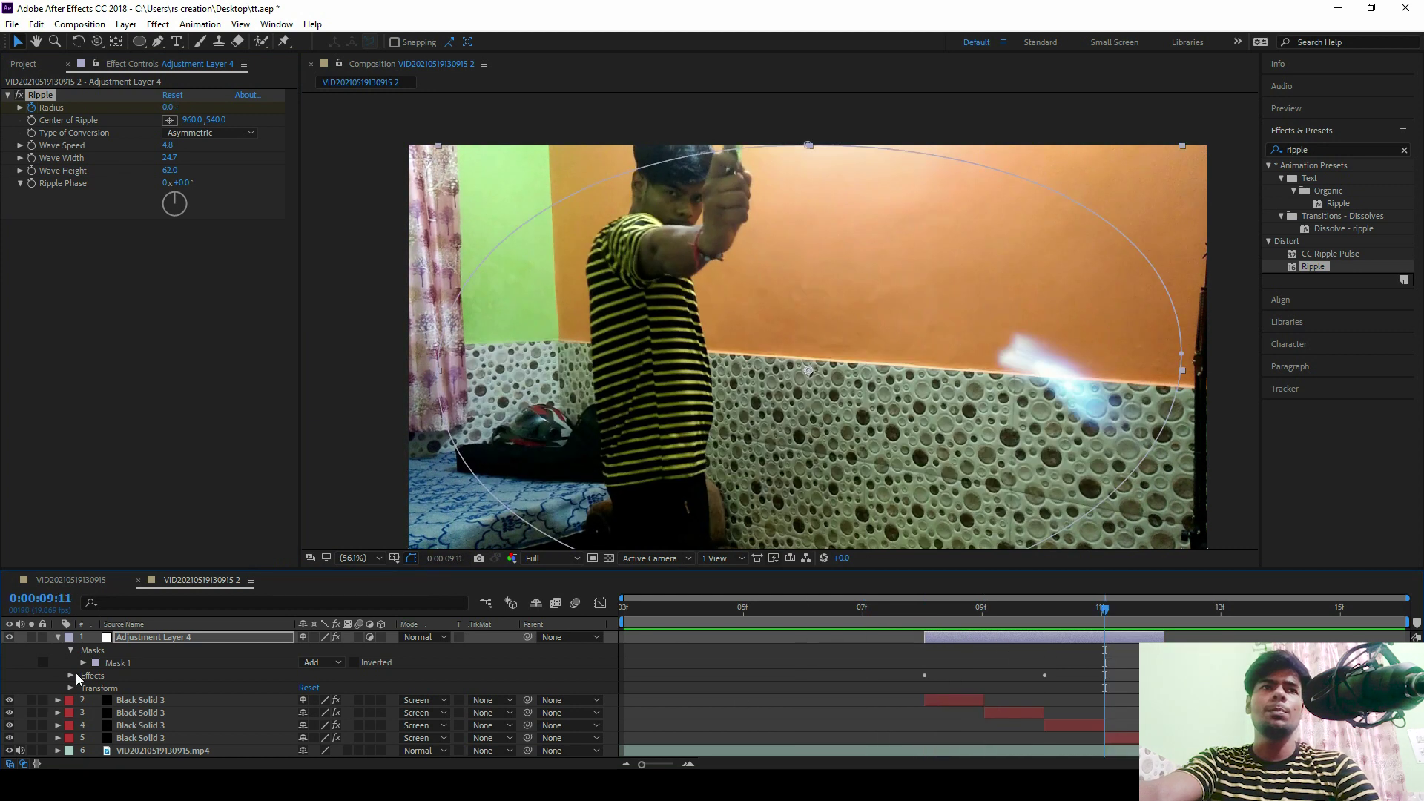
# Step: Feather Mask 1 on the ripple adjustment layer by 100 pixels
pyautogui.click(83, 662)
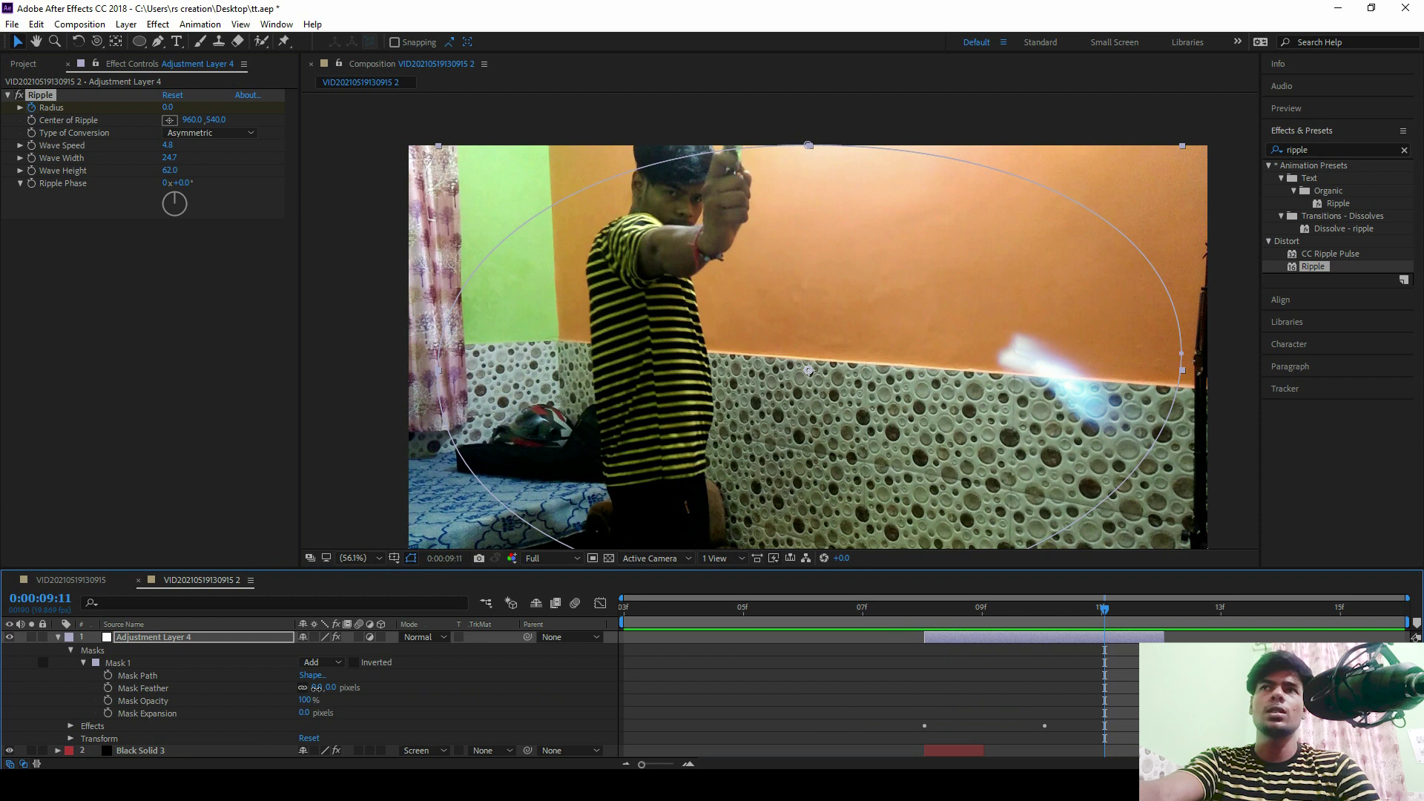
pyautogui.moveTo(316, 687); pyautogui.dragTo(349, 688)
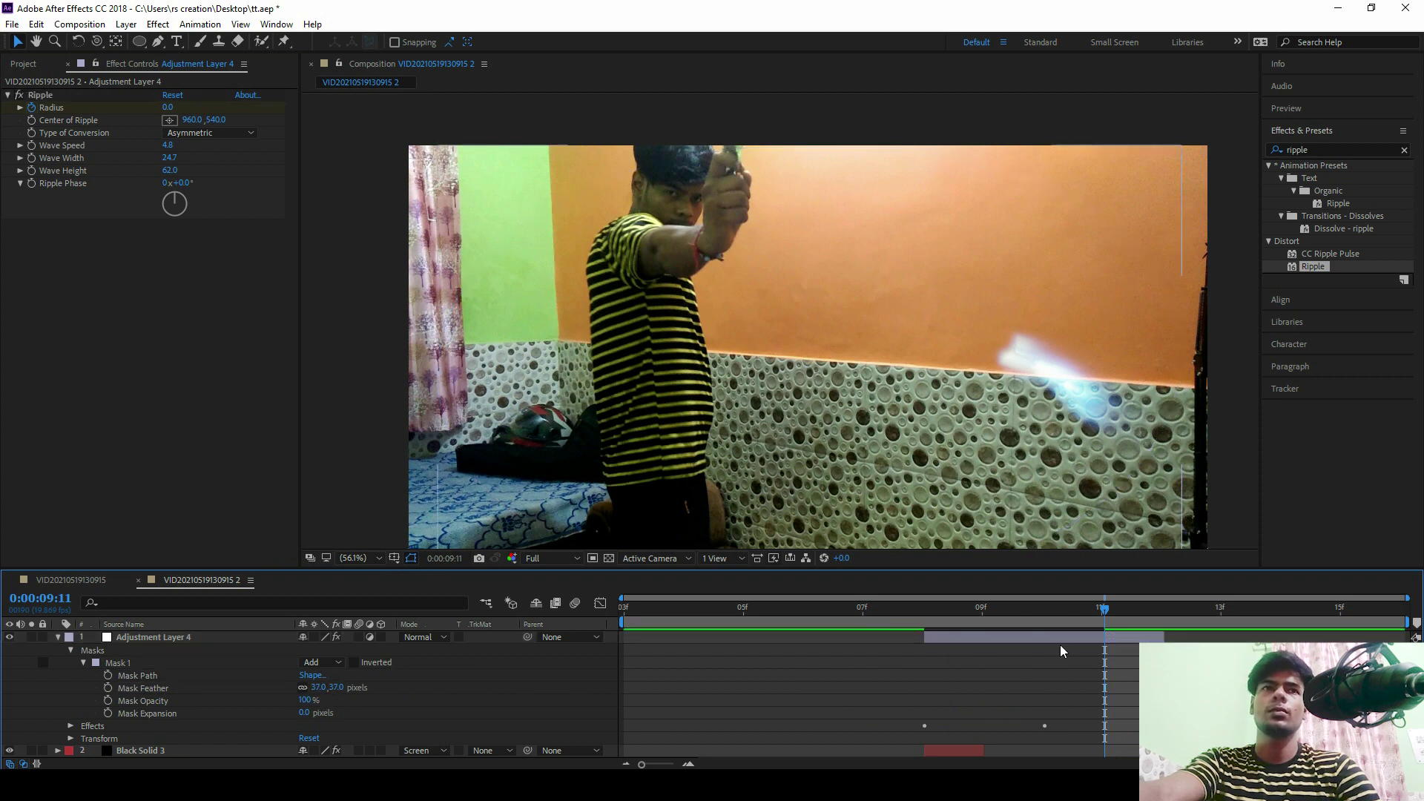
pyautogui.click(326, 688)
pyautogui.write('100')
pyautogui.press('Return')
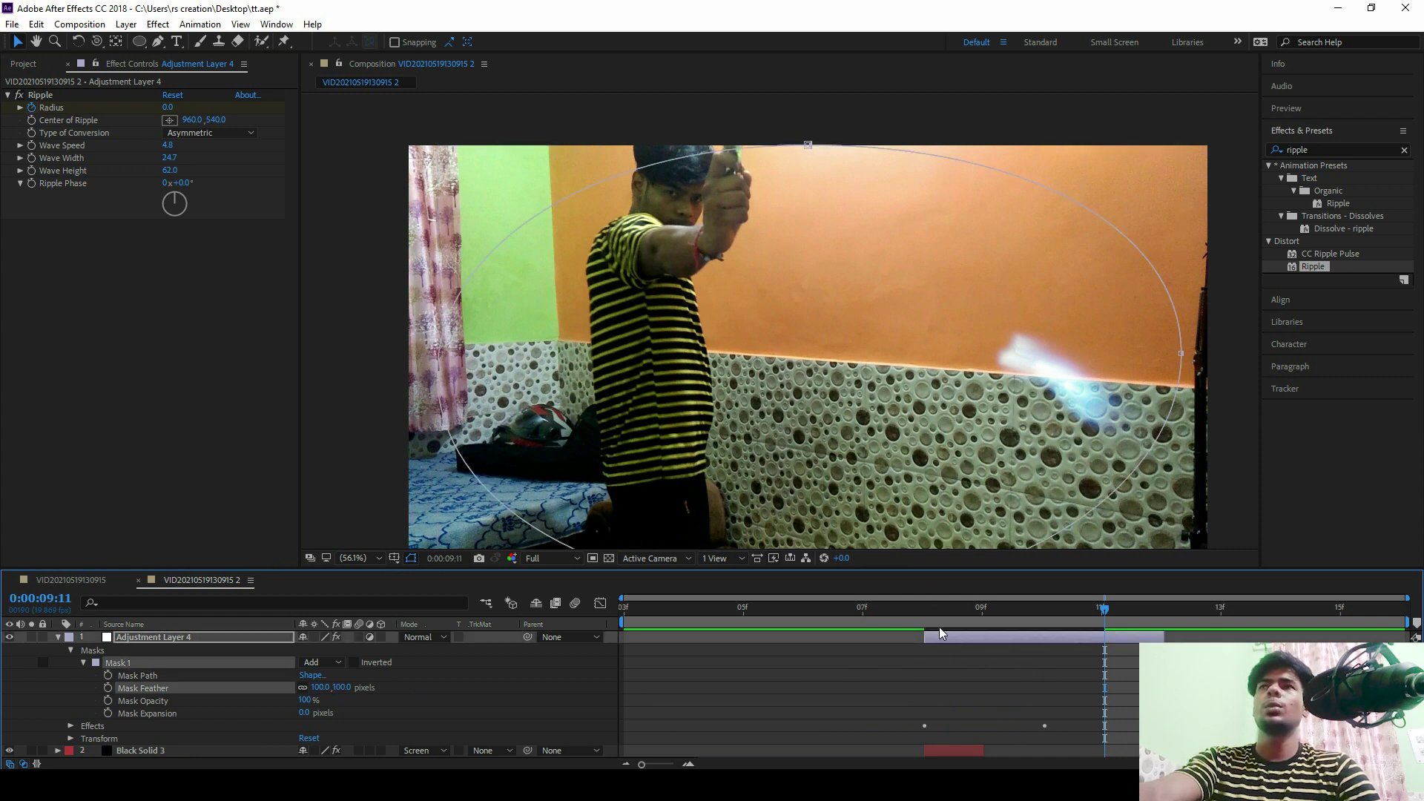
pyautogui.click(1327, 148)
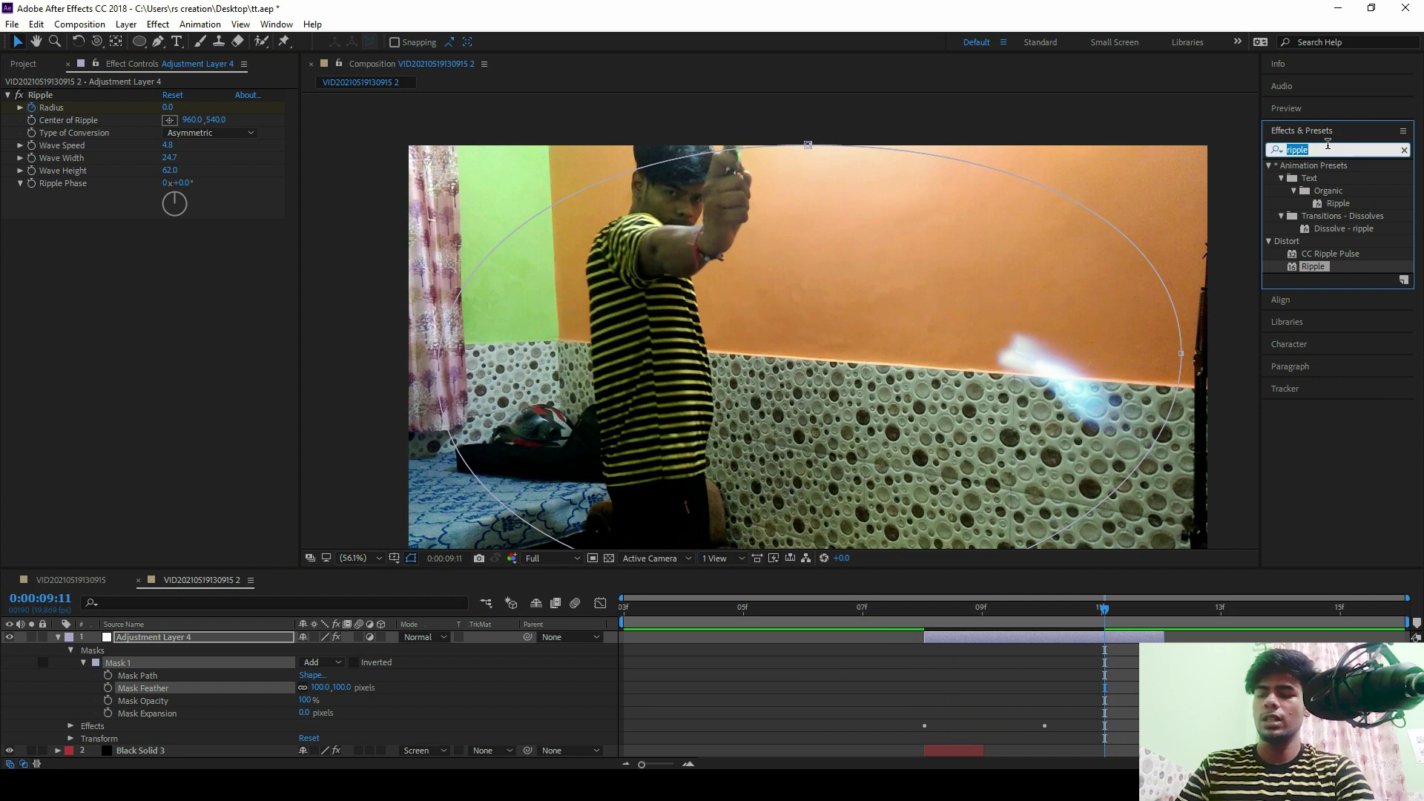
# Step: Apply the Bulge effect to Adjustment Layer 4
pyautogui.write('bui')
pyautogui.press('BackSpace')
pyautogui.press('BackSpace')
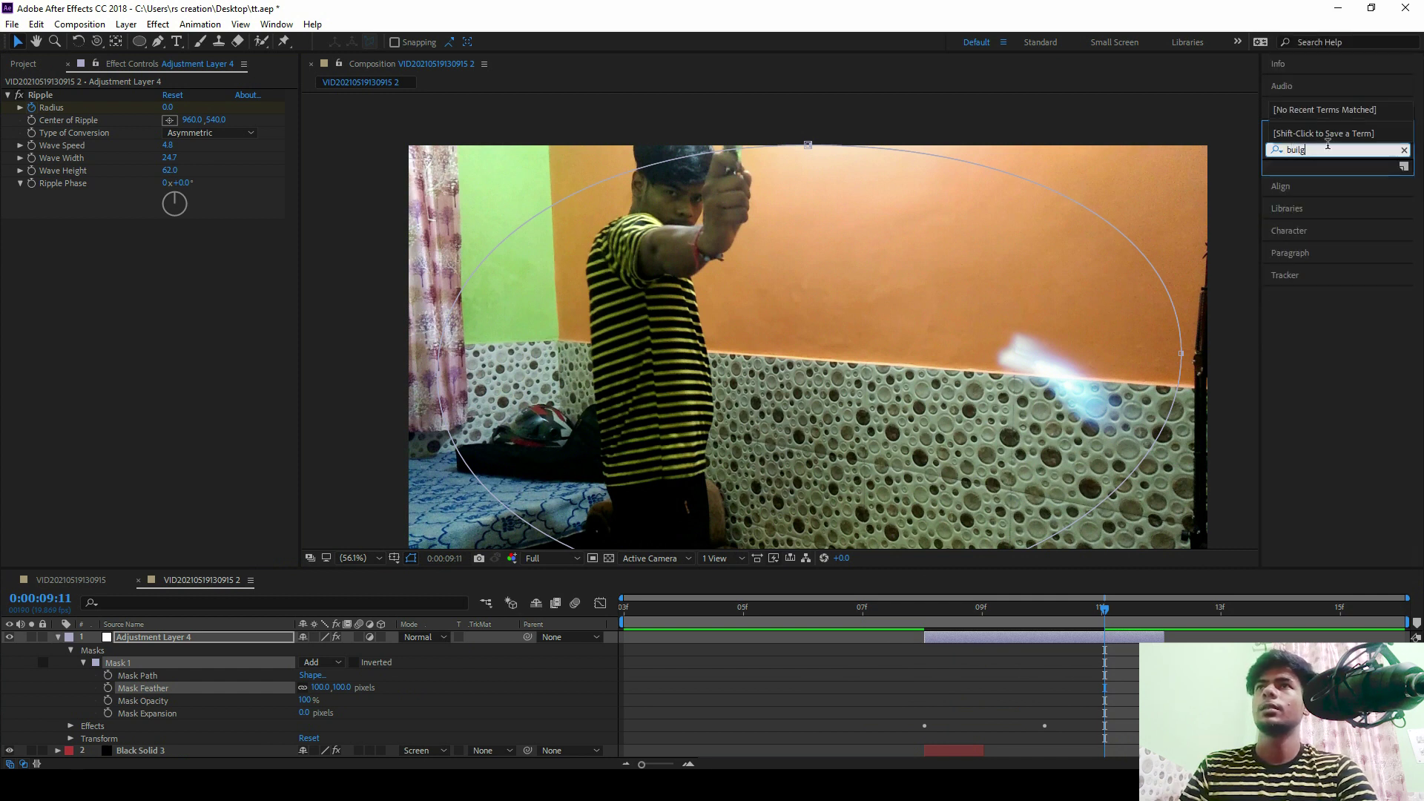
pyautogui.write('lge')
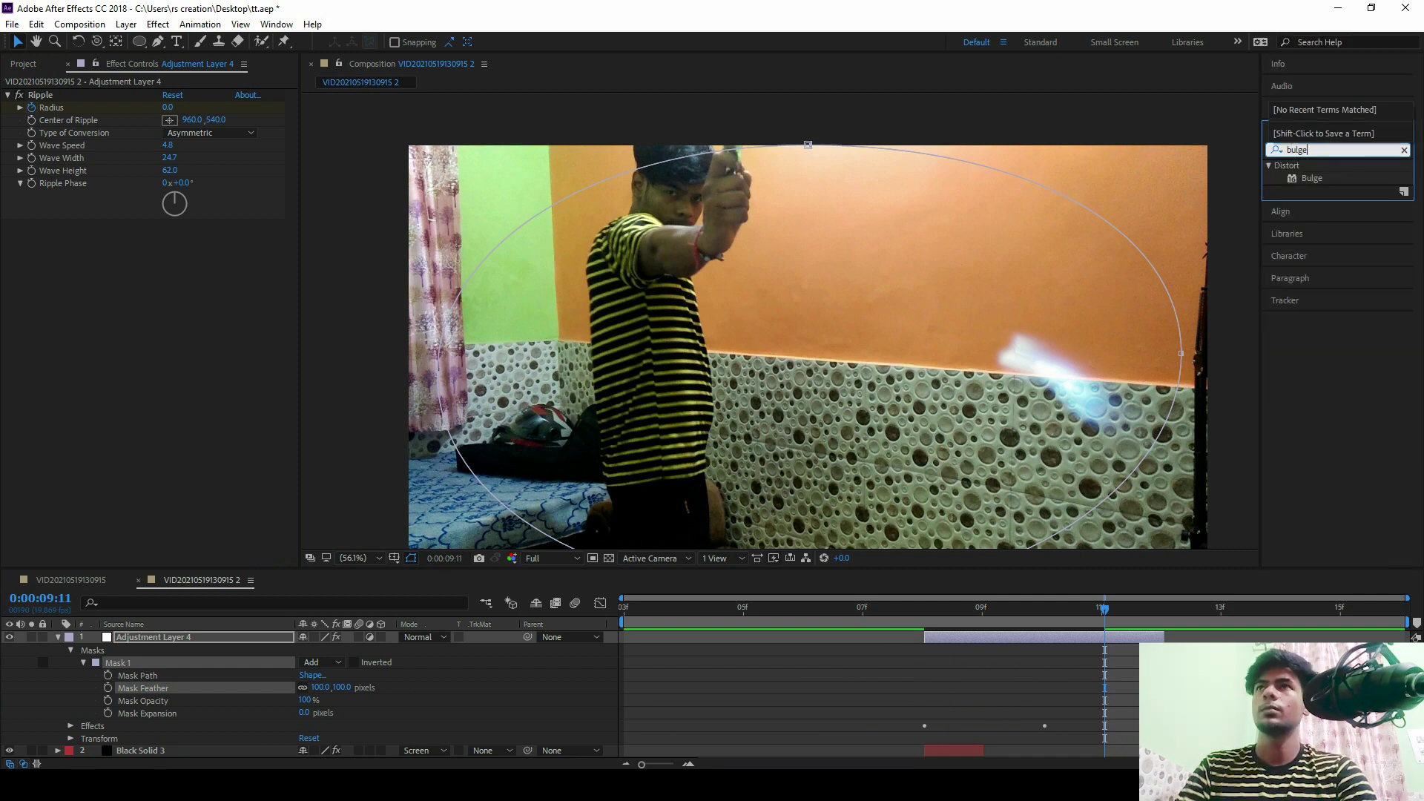
pyautogui.moveTo(1318, 180); pyautogui.dragTo(841, 330)
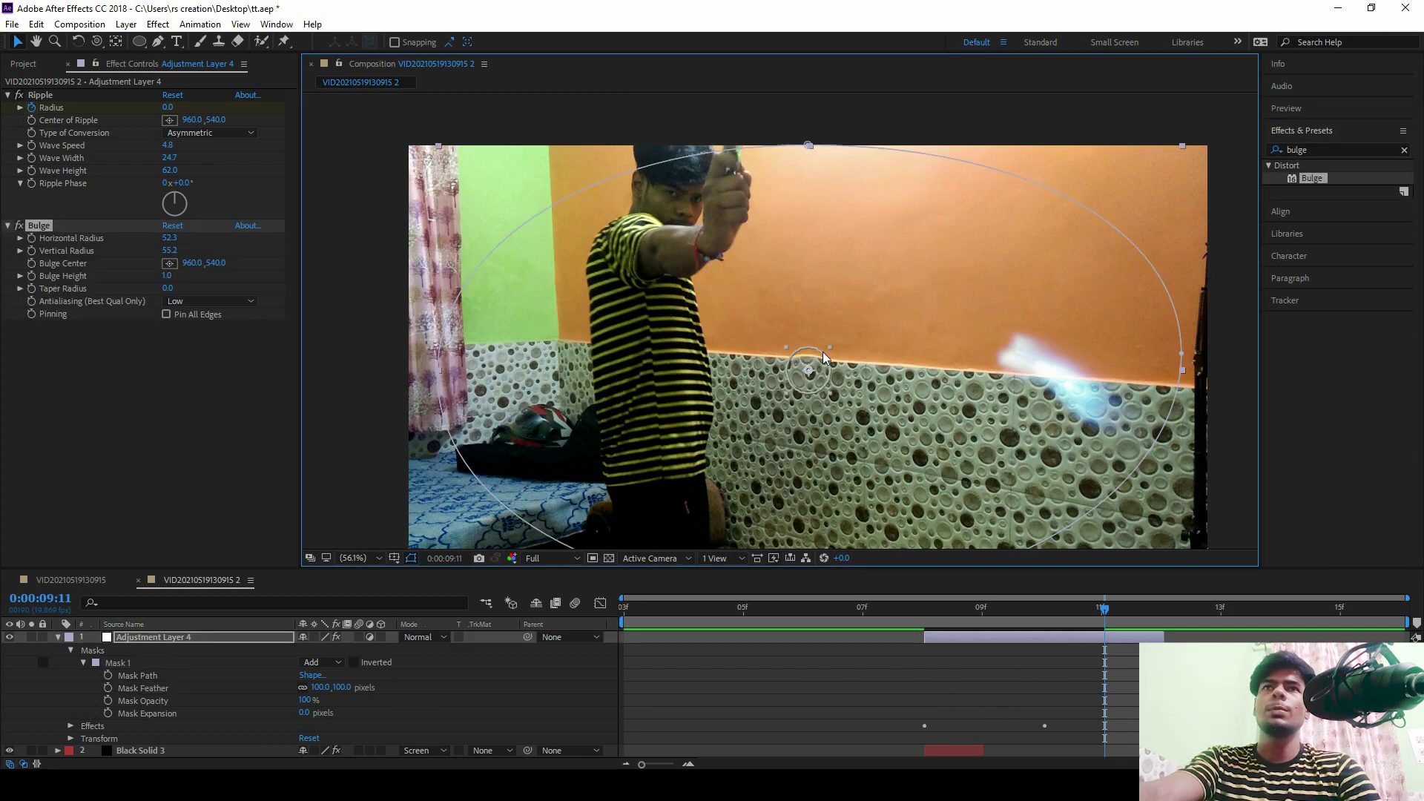
# Step: Centre the bulge on the man's arm at 649.9, 317.2 with radii 224.0 by 411.7
pyautogui.moveTo(829, 347); pyautogui.dragTo(868, 267)
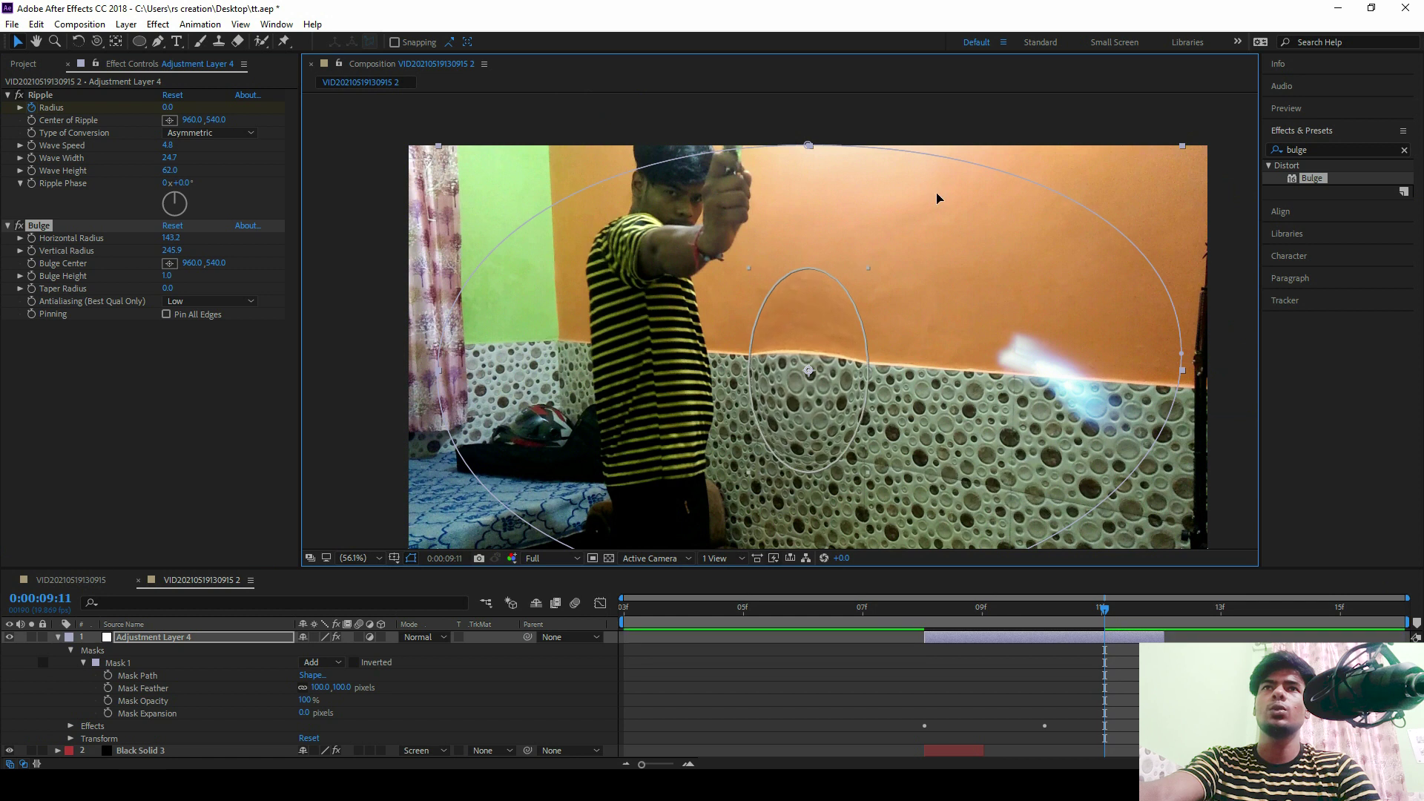
pyautogui.moveTo(808, 371)
pyautogui.mouseDown()
pyautogui.moveTo(668, 257)
pyautogui.moveTo(675, 234)
pyautogui.mouseUp()
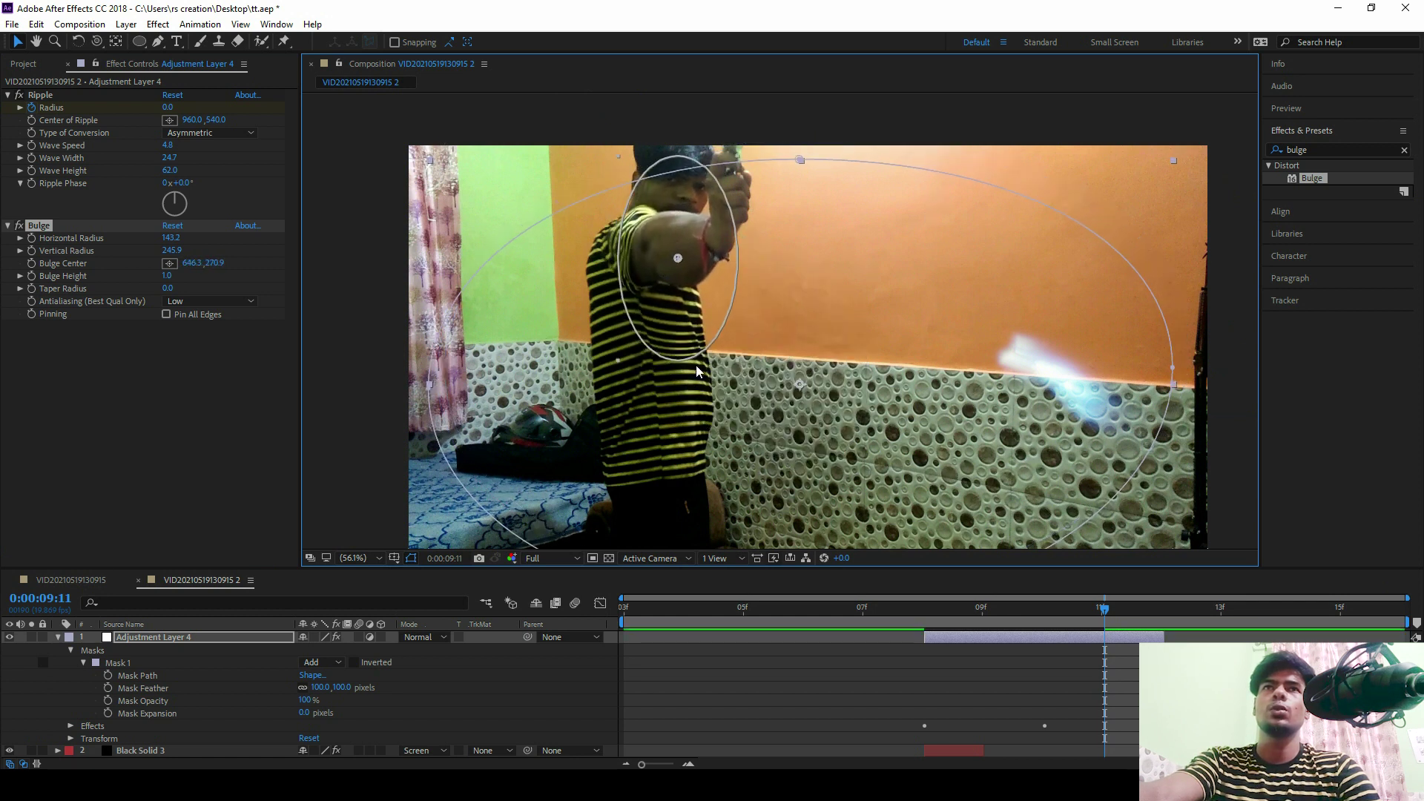
pyautogui.moveTo(620, 362); pyautogui.dragTo(602, 425)
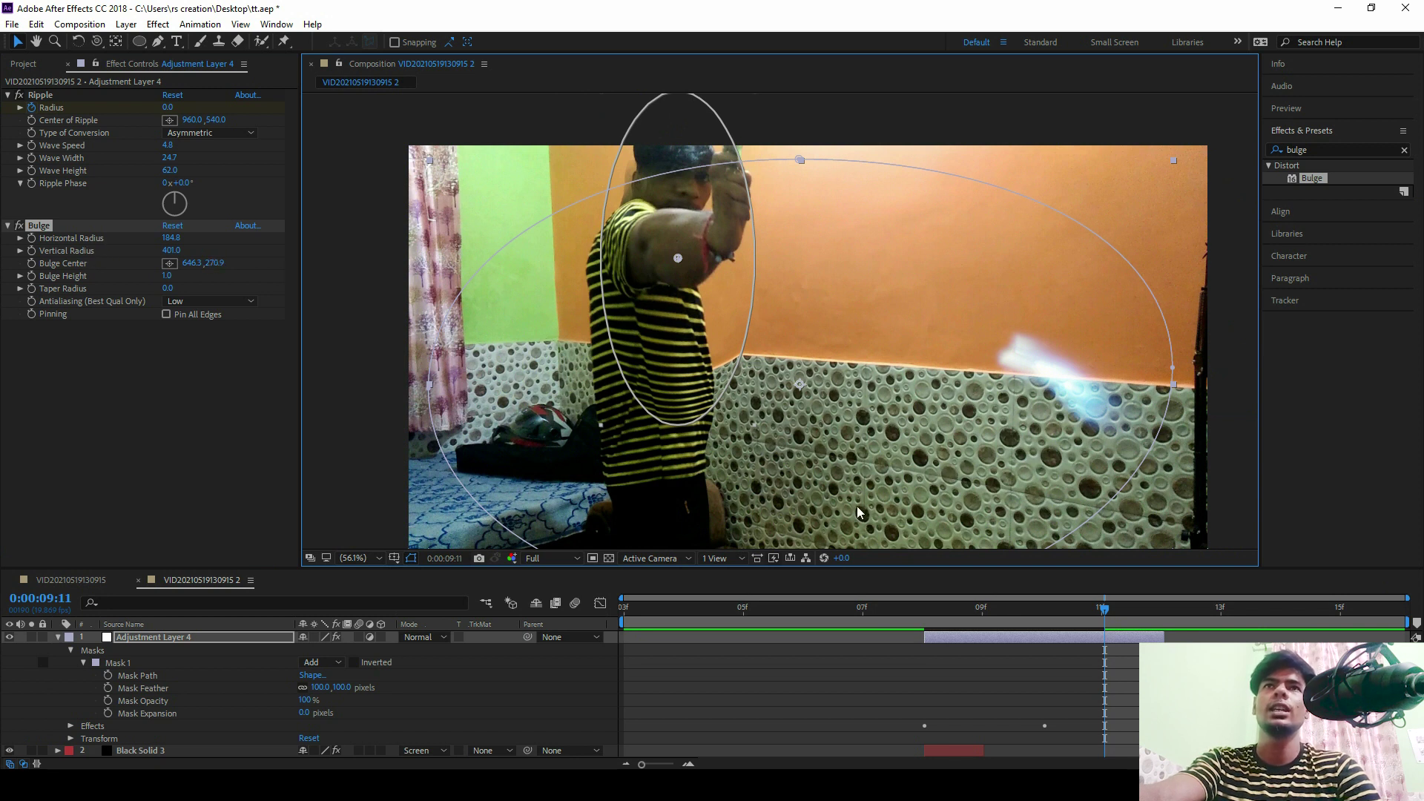
pyautogui.moveTo(689, 279); pyautogui.dragTo(692, 292)
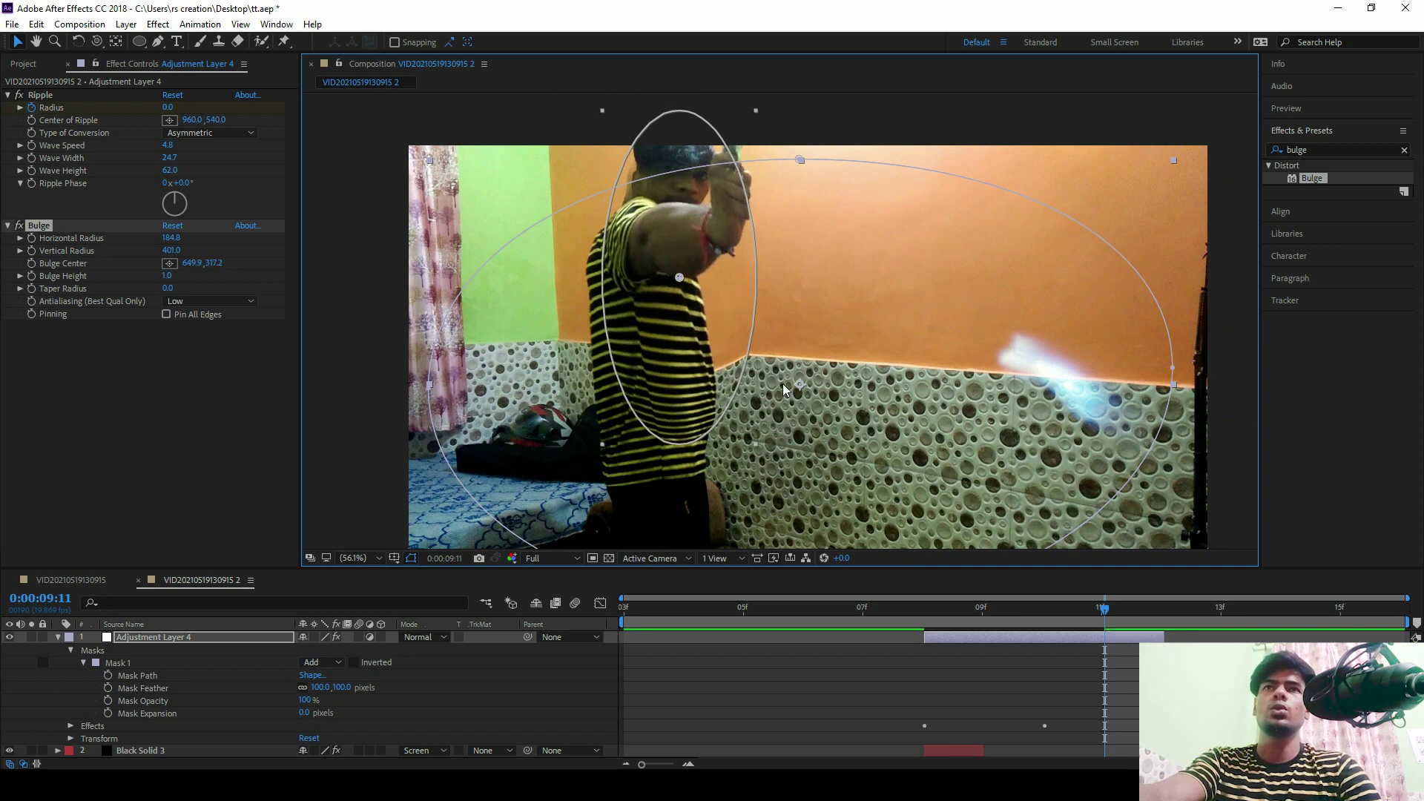
pyautogui.moveTo(599, 445); pyautogui.dragTo(586, 448)
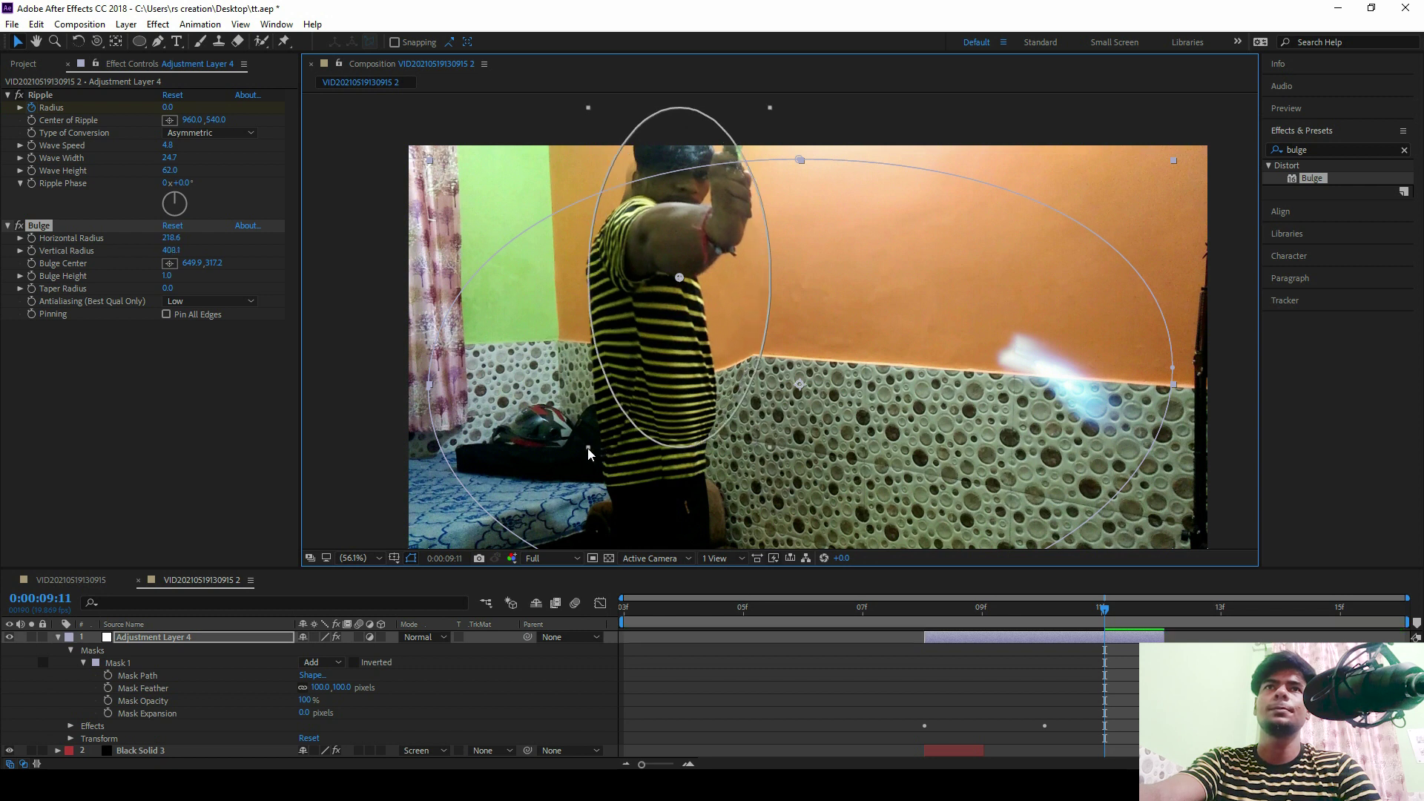
pyautogui.press('pageup')
# Step: Enlarge the bulge and keyframe Bulge Height from 1.0 at 9:08 to 0 at 9:10
pyautogui.moveTo(1001, 621); pyautogui.dragTo(933, 621)
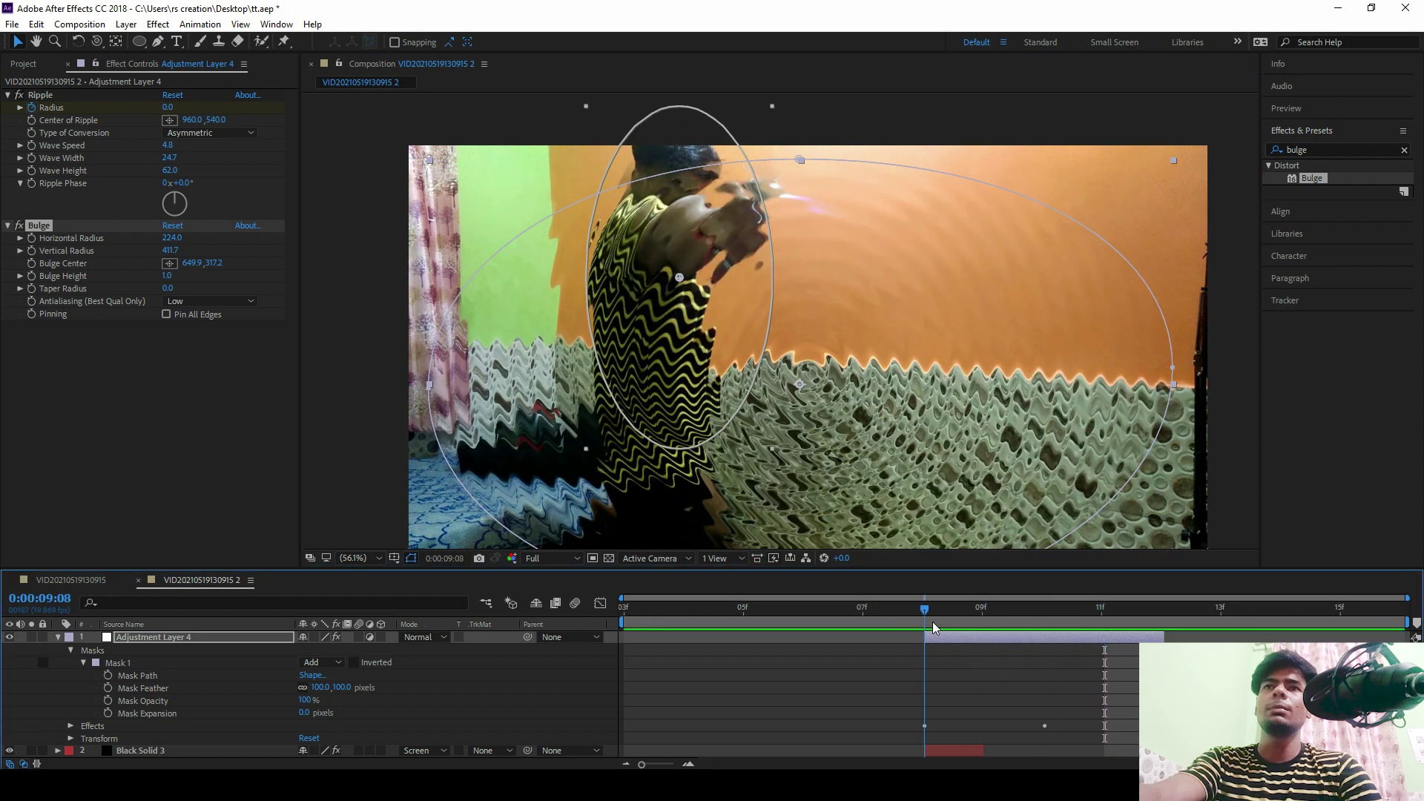
pyautogui.moveTo(771, 448); pyautogui.dragTo(794, 469)
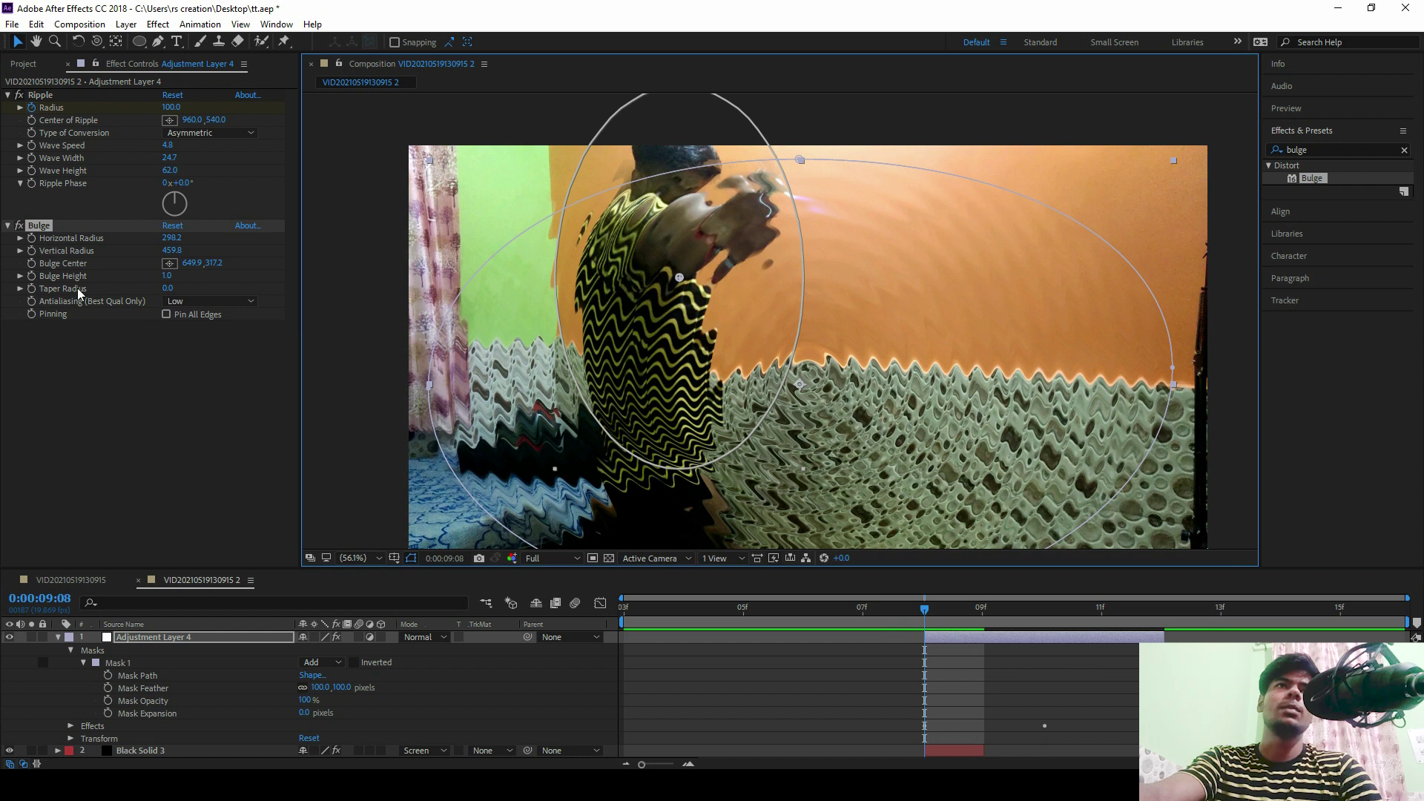
pyautogui.click(34, 273)
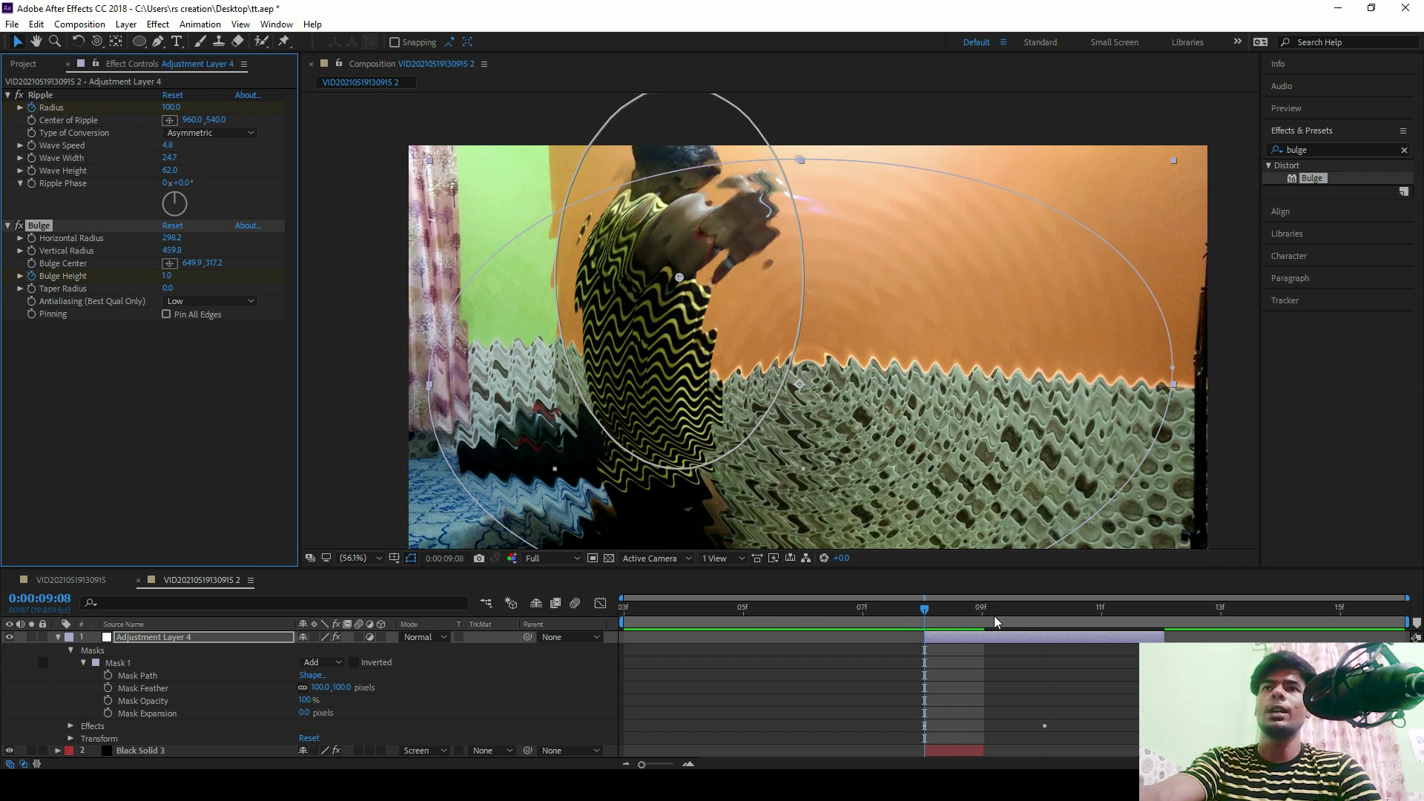
pyautogui.moveTo(994, 616); pyautogui.dragTo(1034, 619)
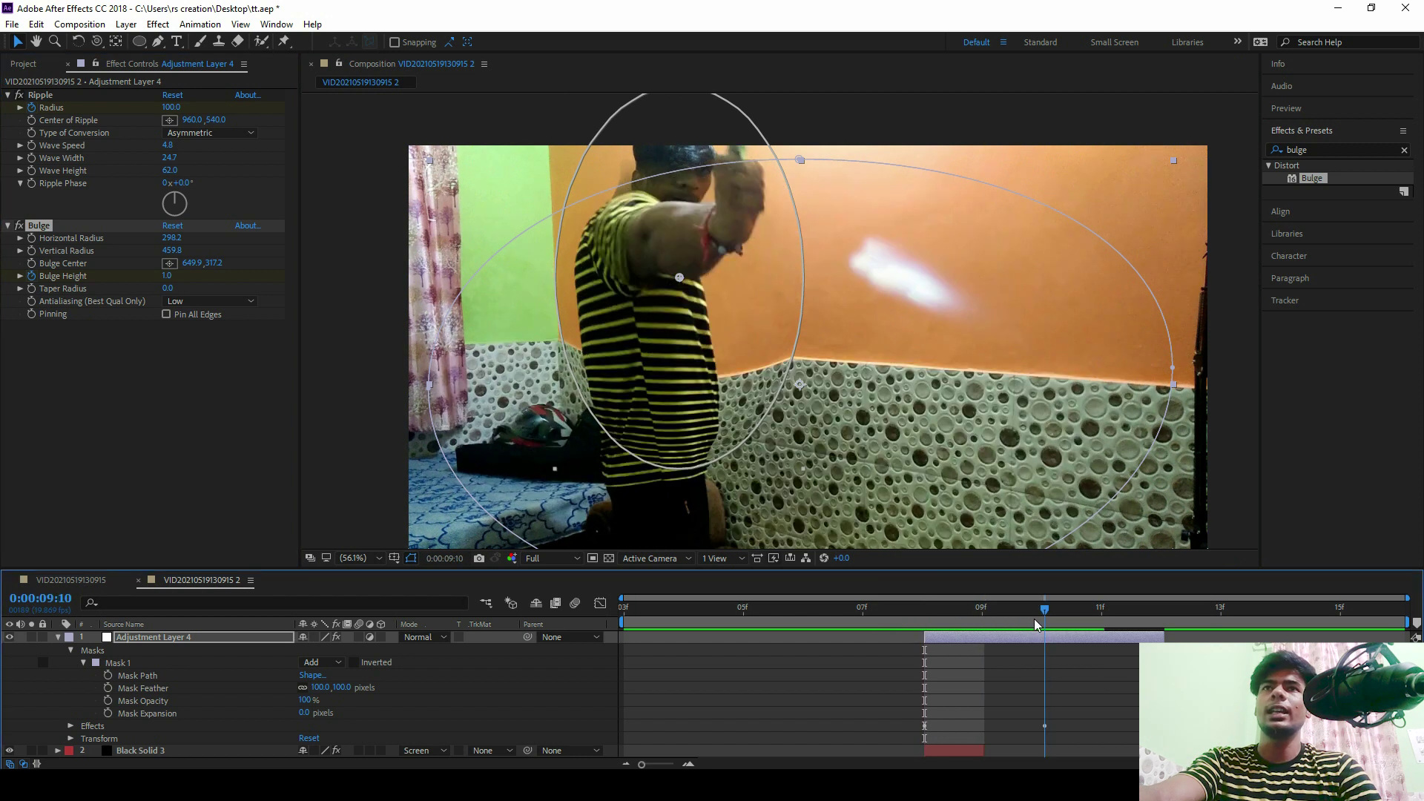
pyautogui.click(168, 275)
pyautogui.write('0')
pyautogui.press('Return')
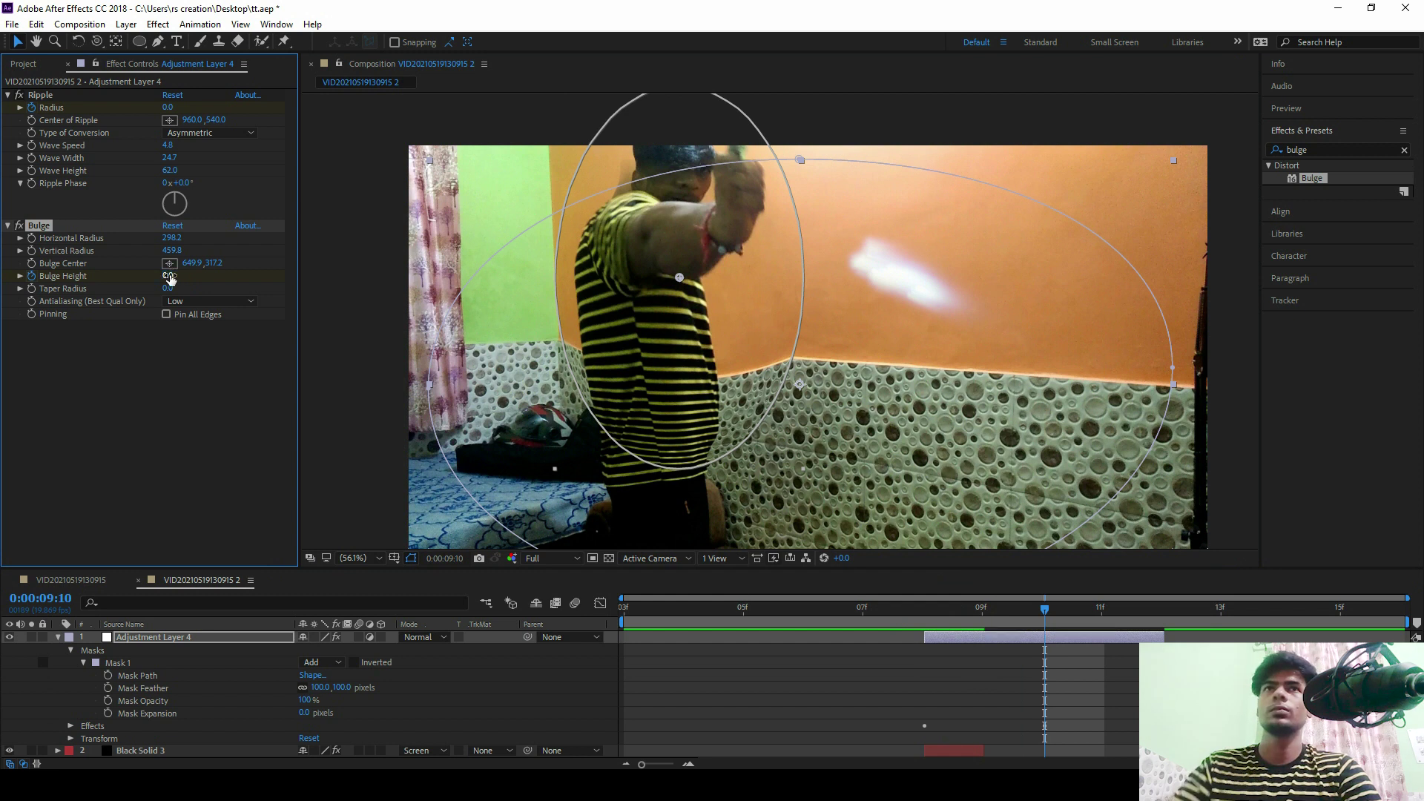
pyautogui.press('space')
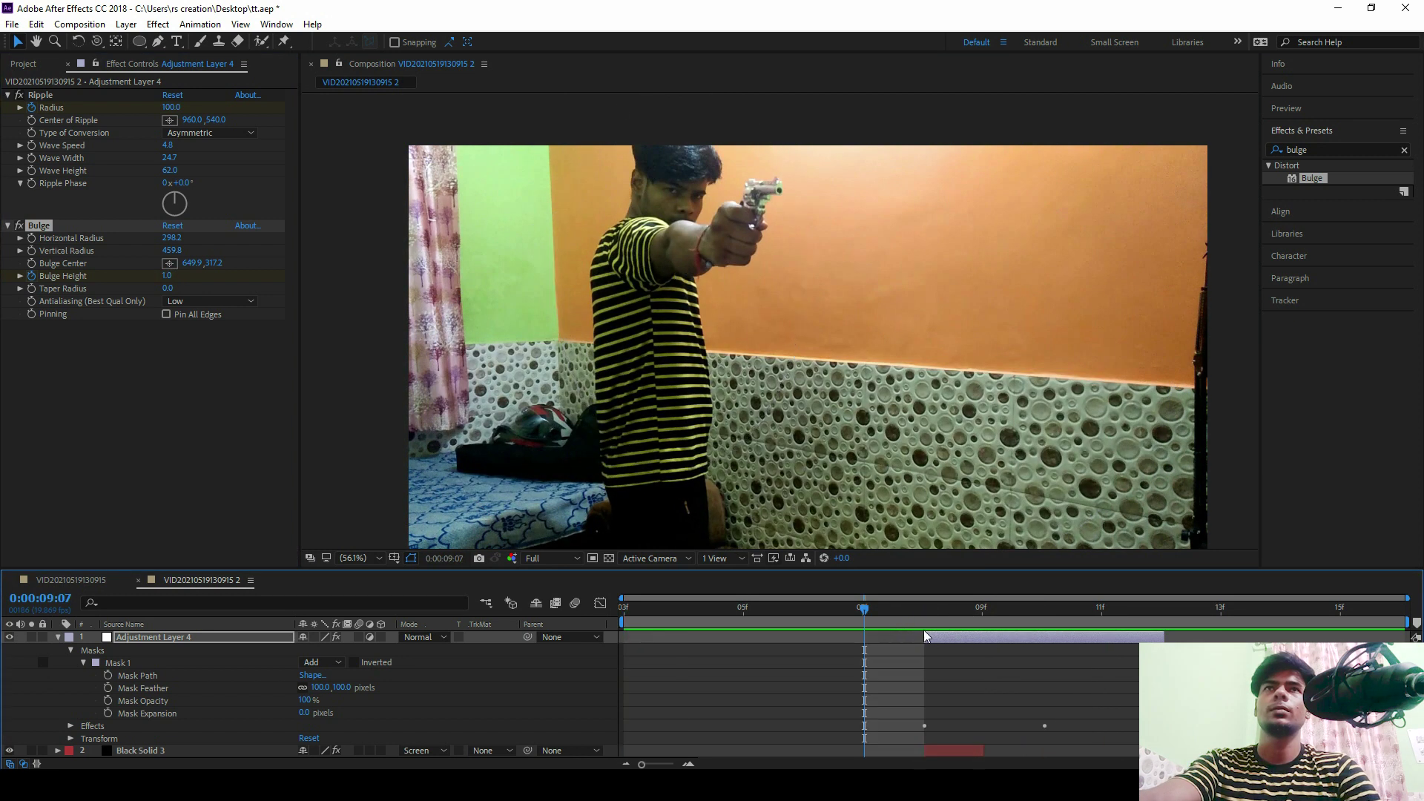
pyautogui.click(955, 612)
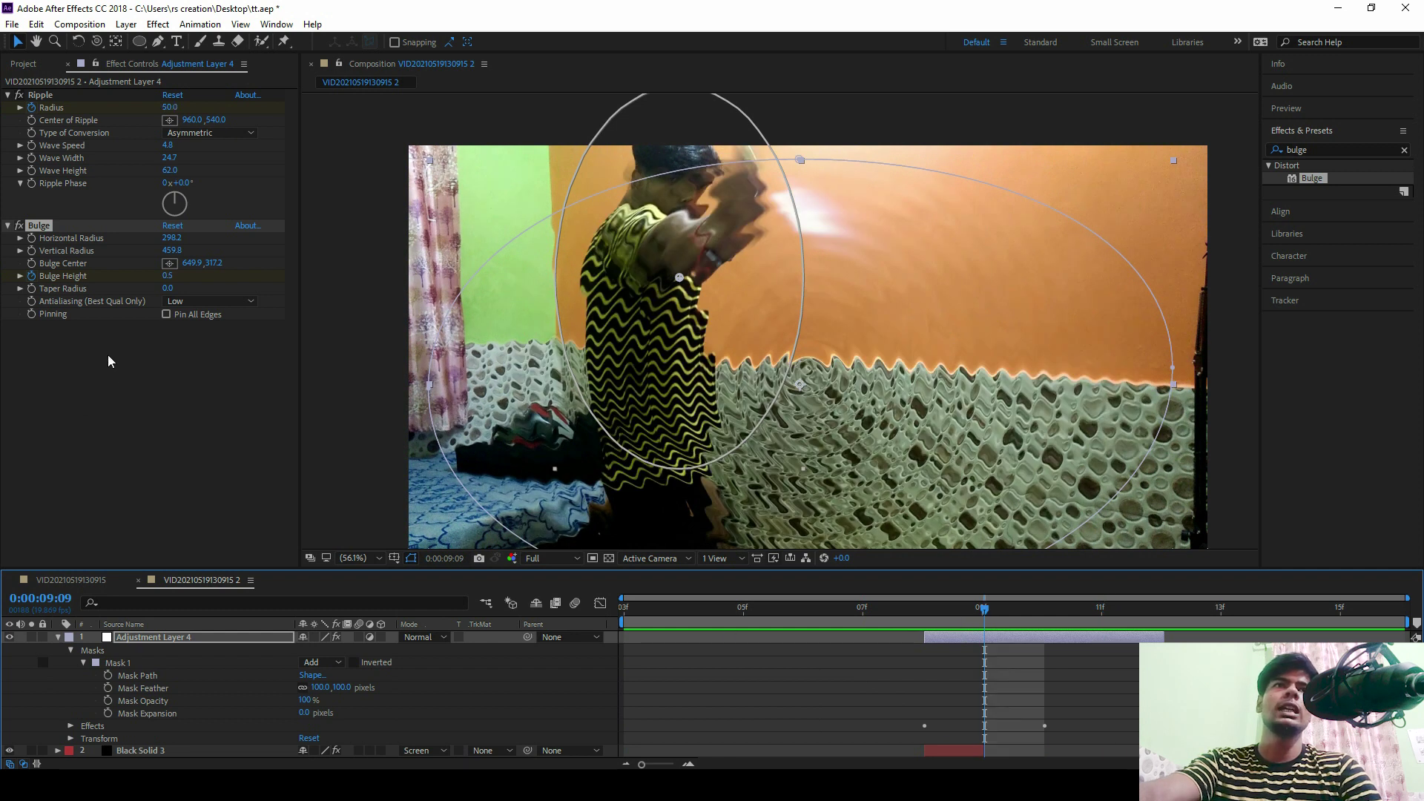
# Step: Set the Bulge Taper Radius to 302 and preview the distortion from 9:08
pyautogui.moveTo(170, 289); pyautogui.dragTo(290, 183)
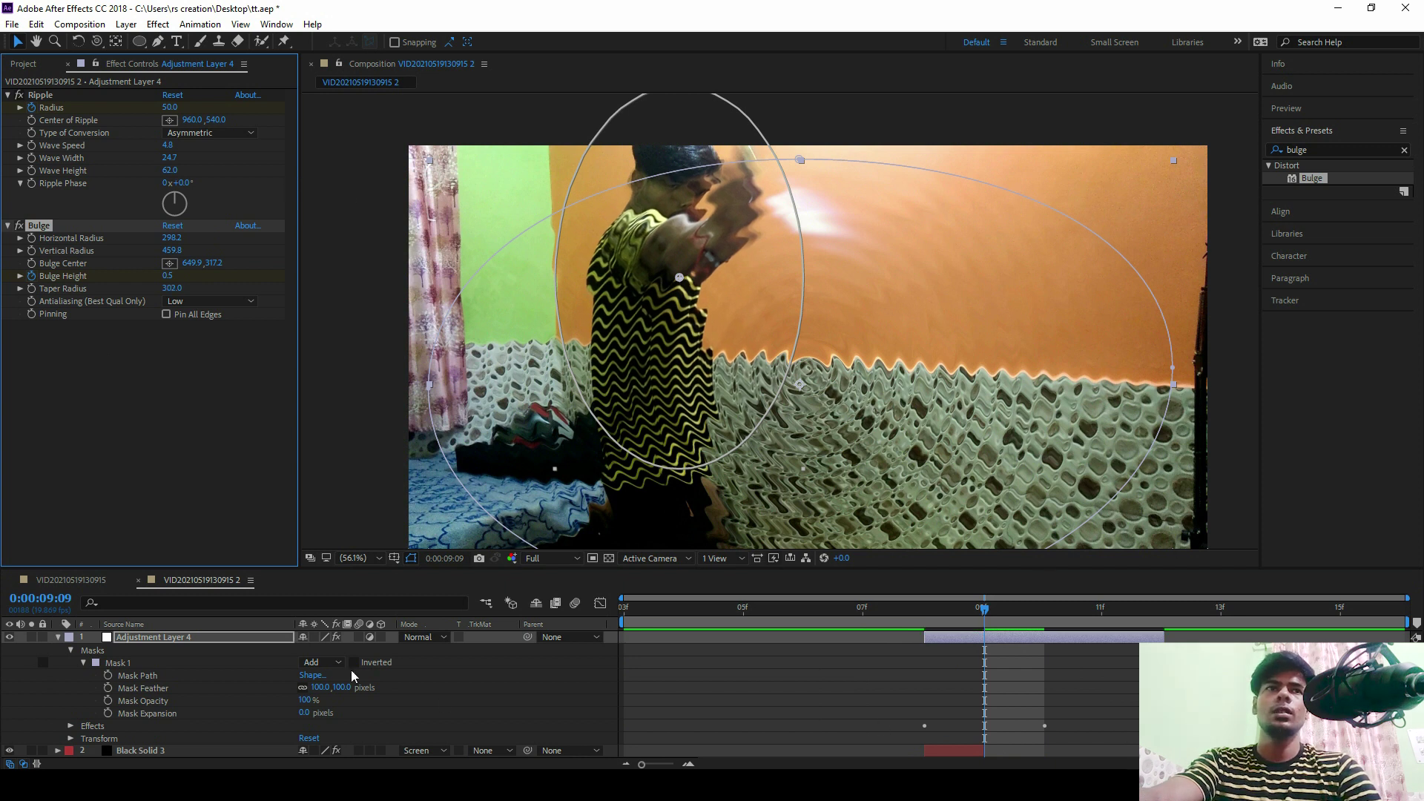
pyautogui.click(58, 638)
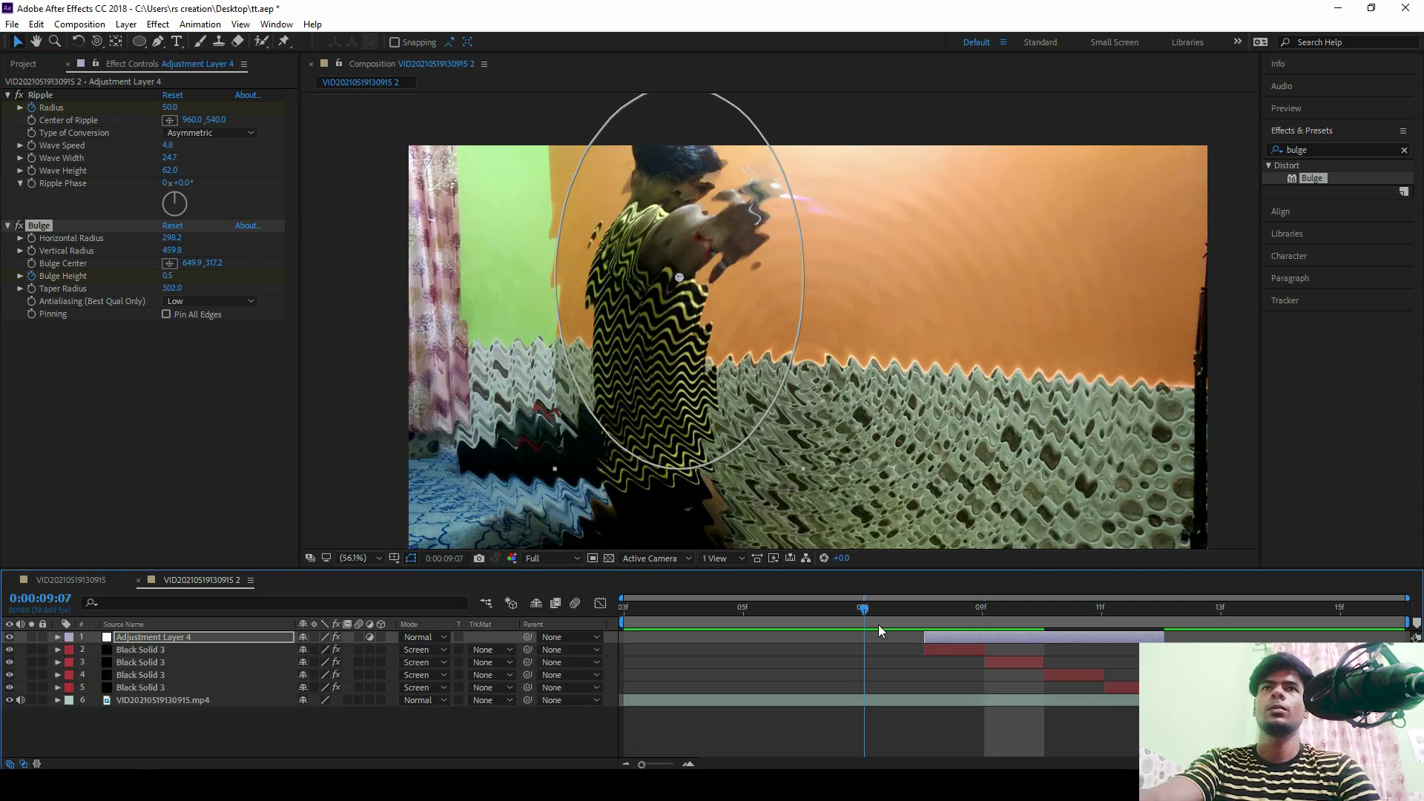
pyautogui.moveTo(878, 616); pyautogui.dragTo(920, 616)
pyautogui.press('space')
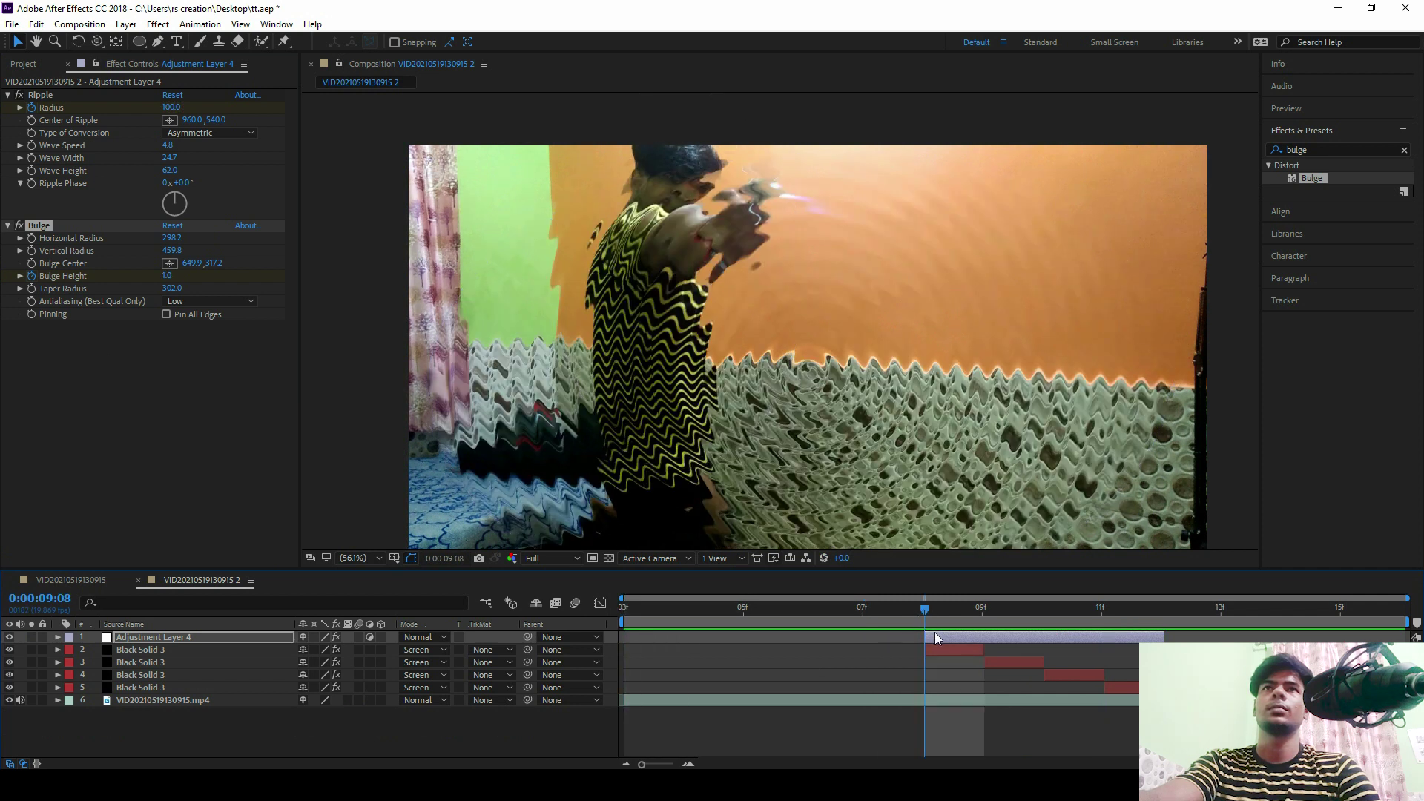
pyautogui.click(990, 635)
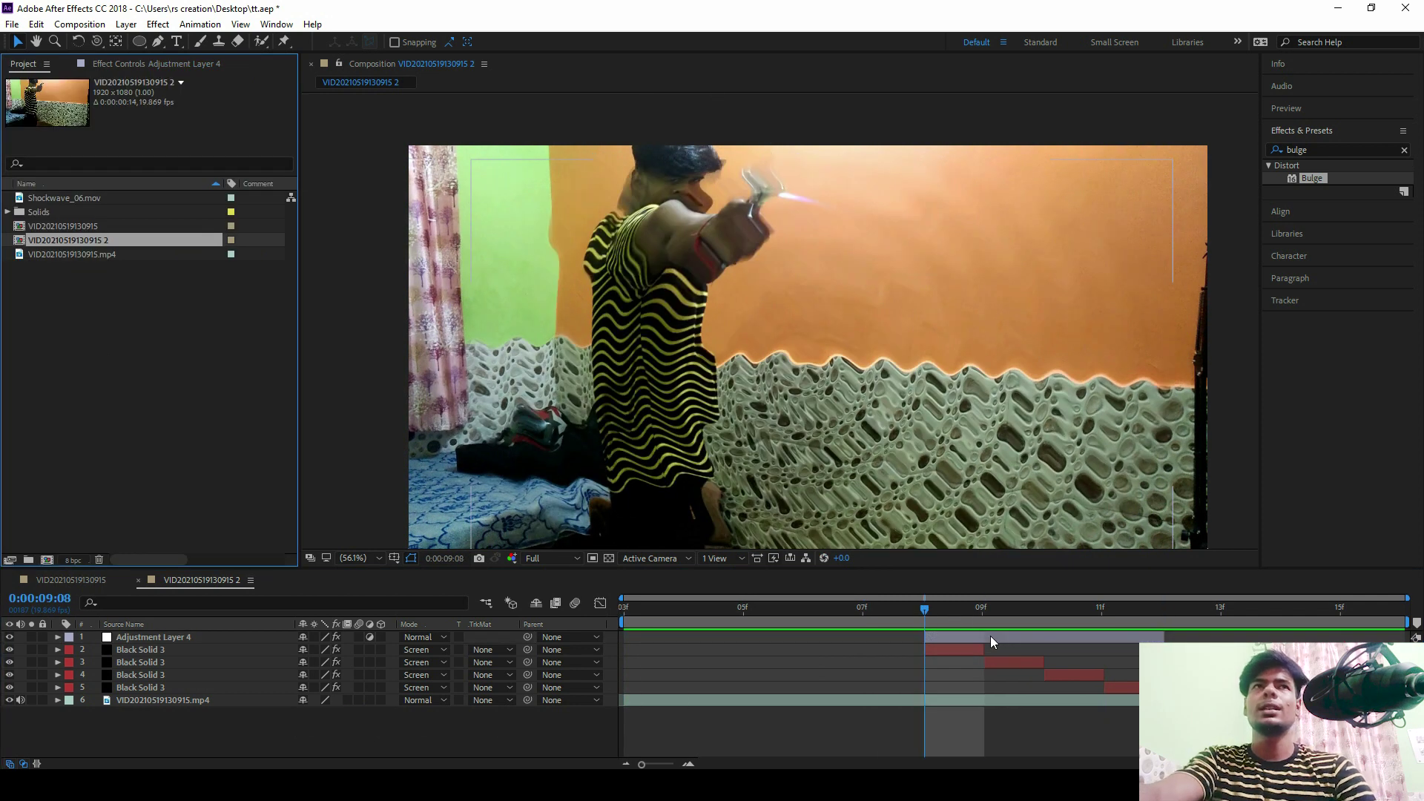
# Step: Add Shockwave_06.mov to the top of the layer stack in Screen blending mode
pyautogui.moveTo(92, 201); pyautogui.dragTo(178, 635)
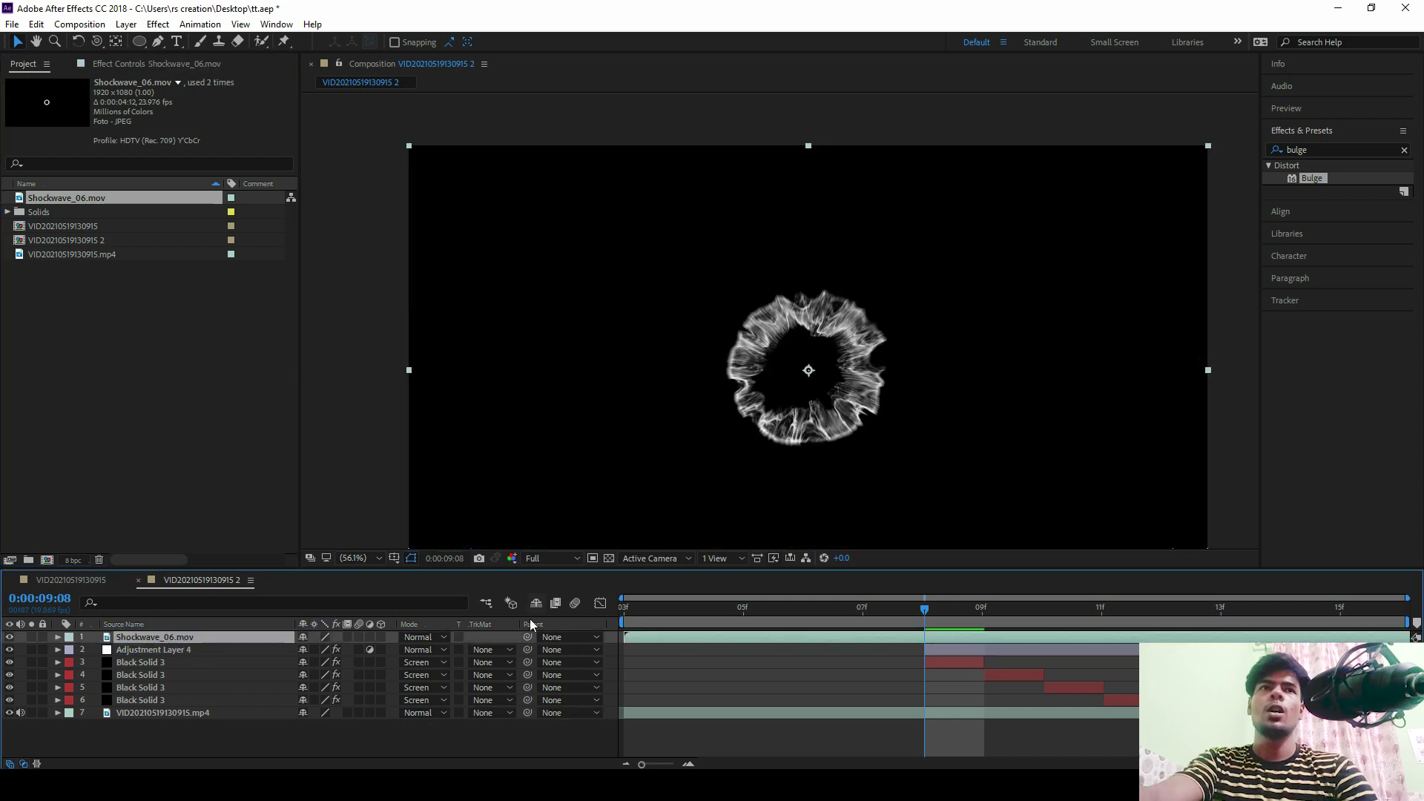
pyautogui.click(431, 639)
pyautogui.click(460, 309)
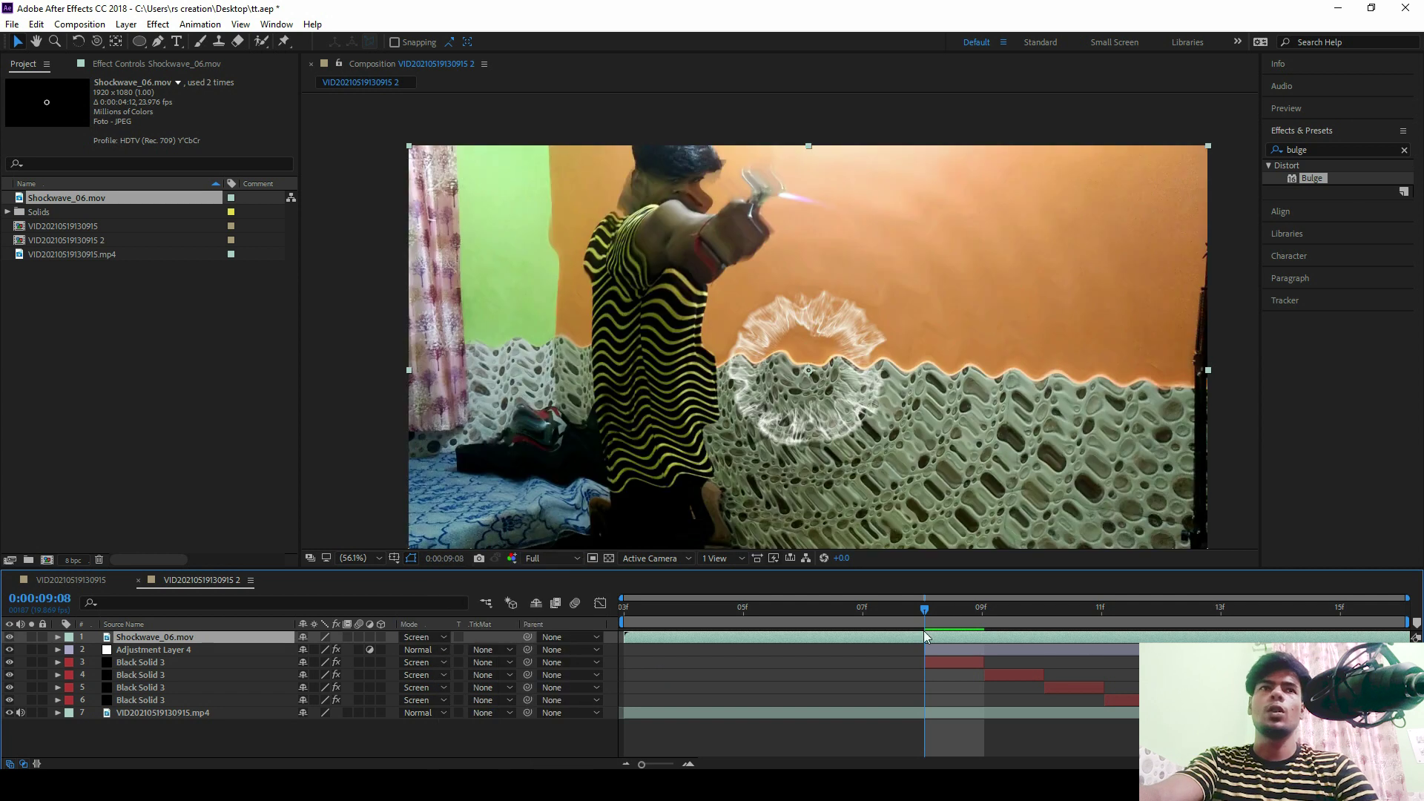
# Step: Time-stretch the shockwave layer to 15% of its length
pyautogui.rightClick(222, 643)
pyautogui.moveTo(288, 119)
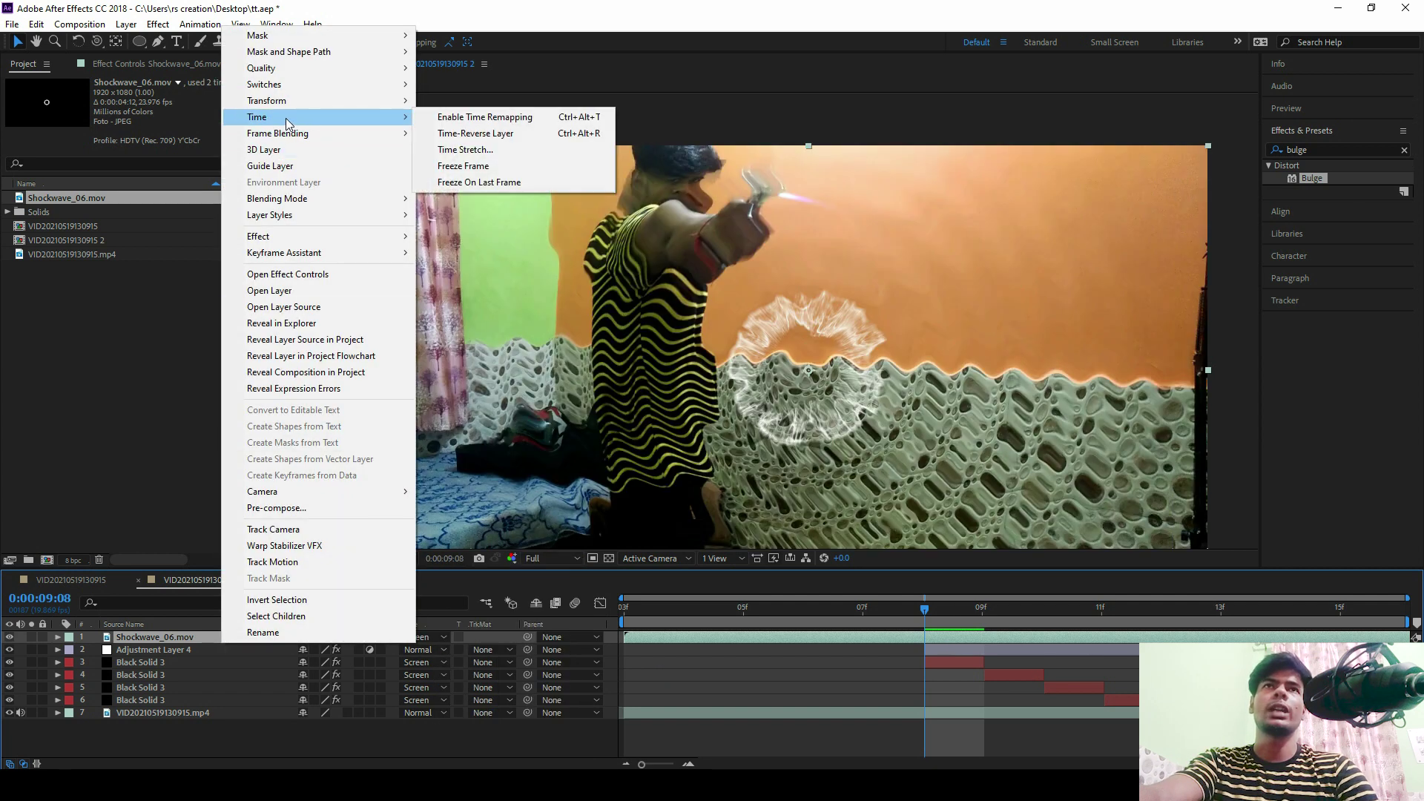
pyautogui.click(441, 149)
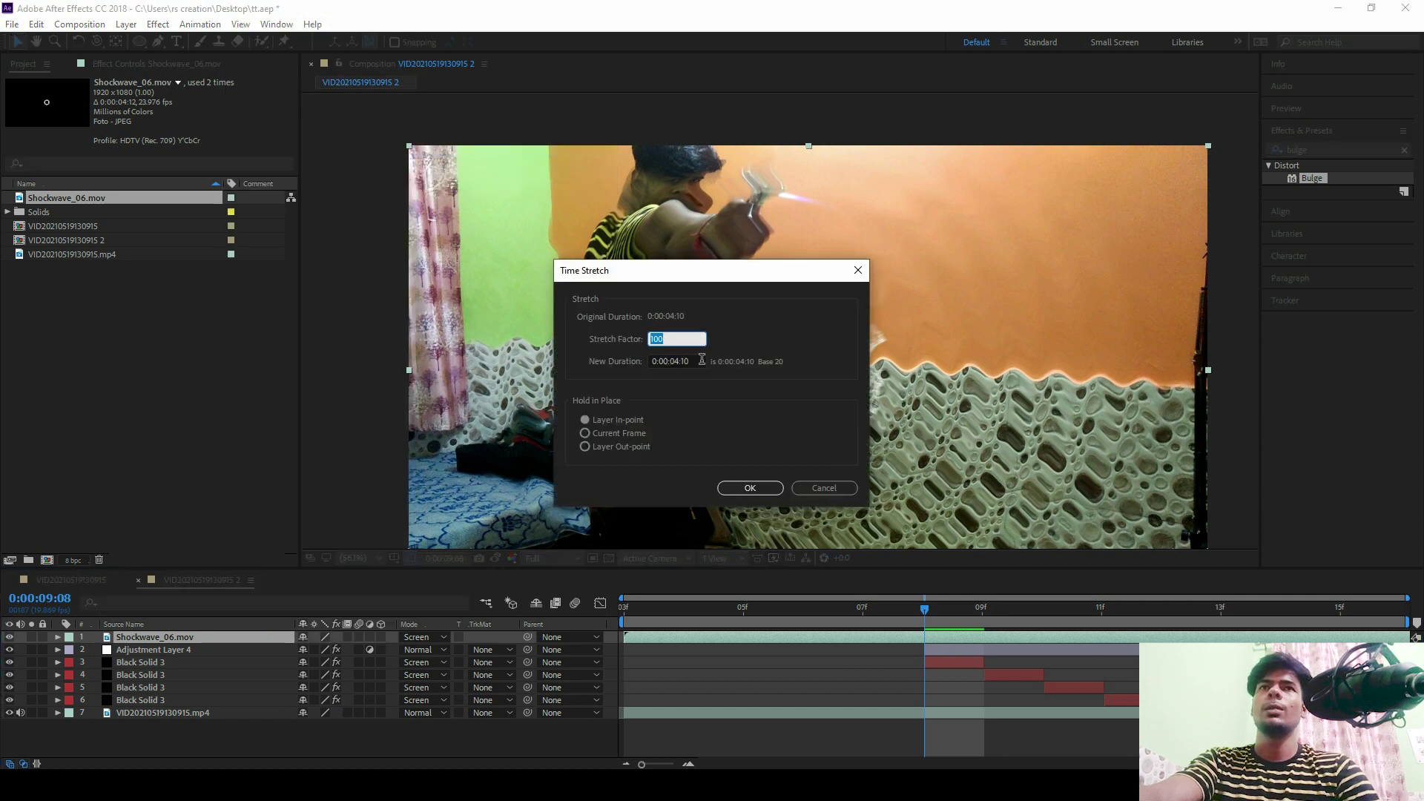
pyautogui.write('15')
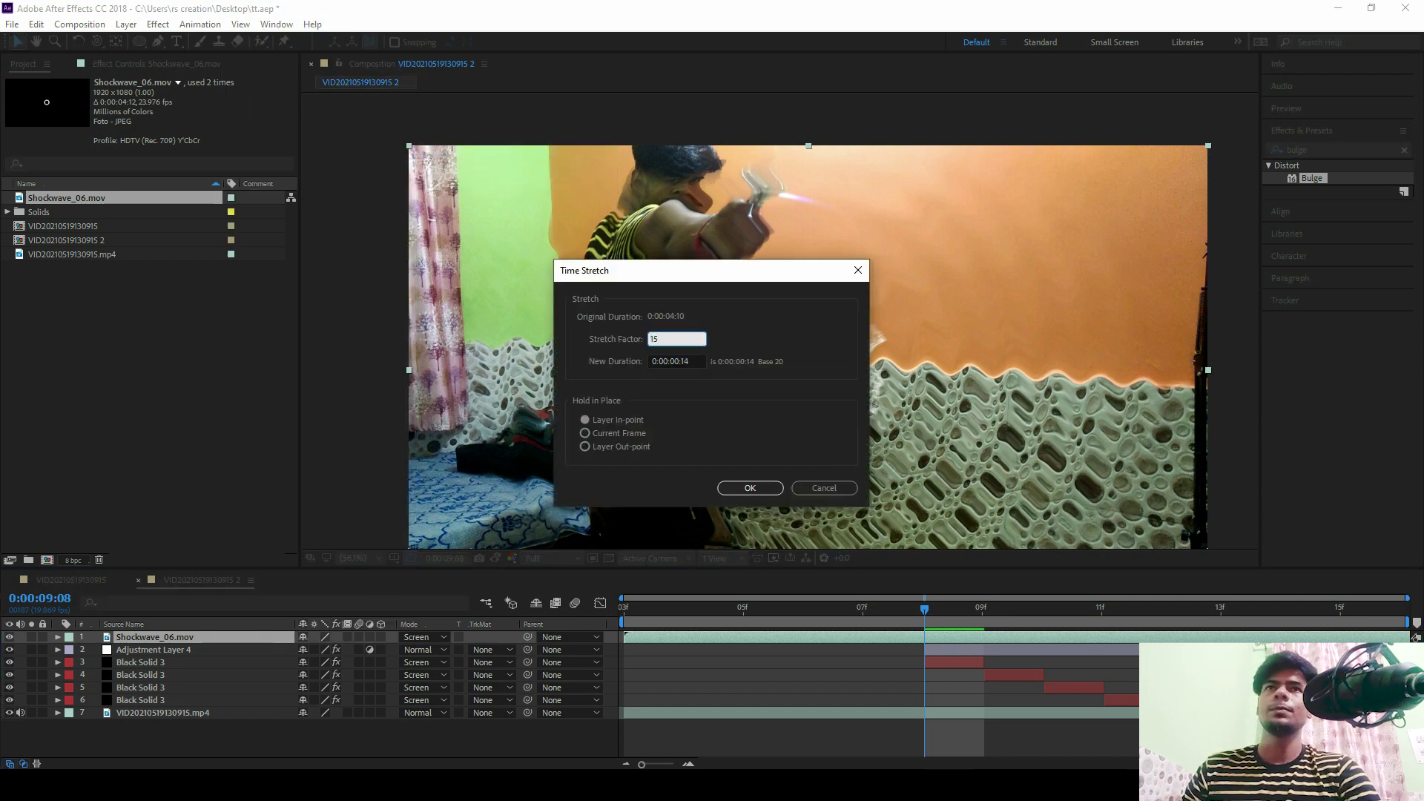
pyautogui.press('Return')
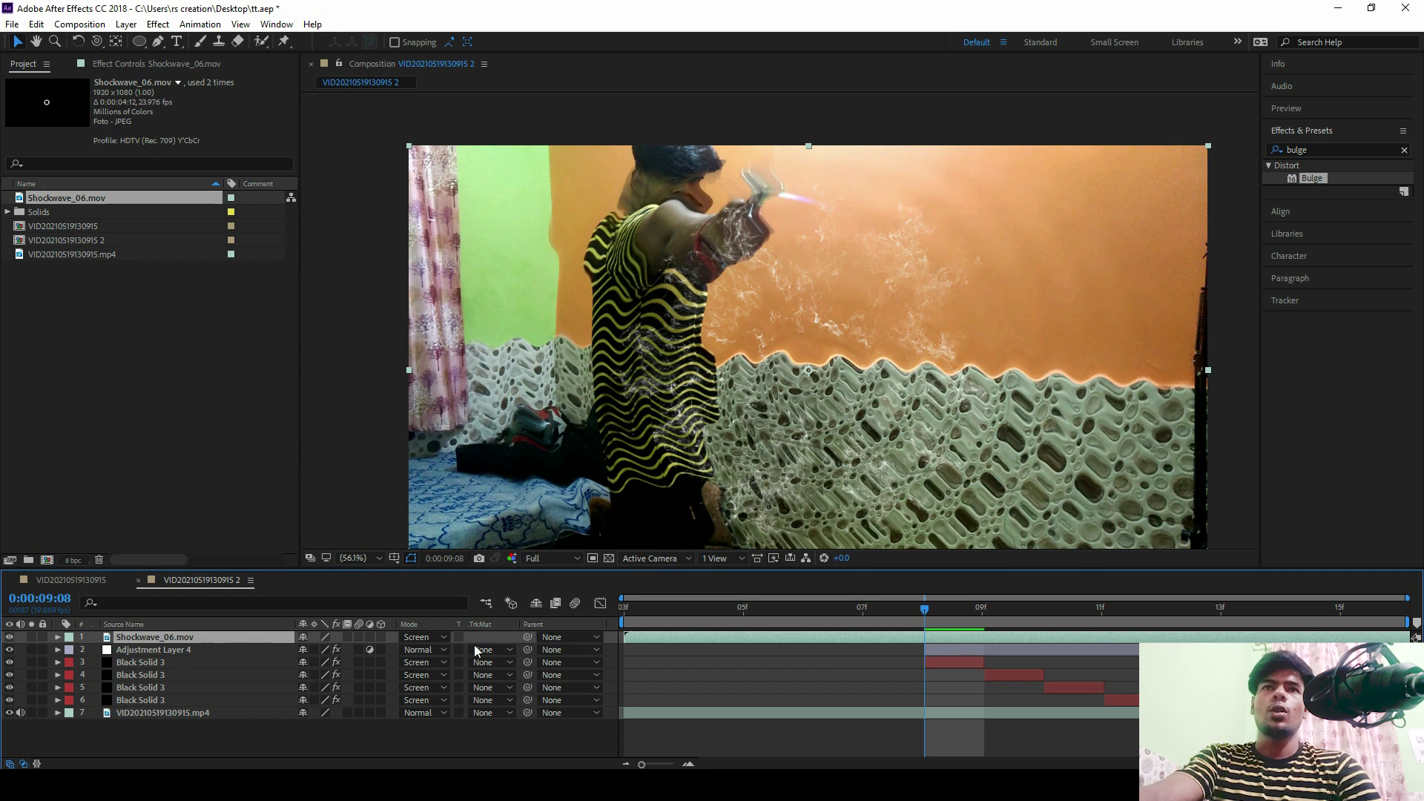
# Step: Move the shockwave ring onto the gun hand
pyautogui.moveTo(642, 765); pyautogui.dragTo(672, 765)
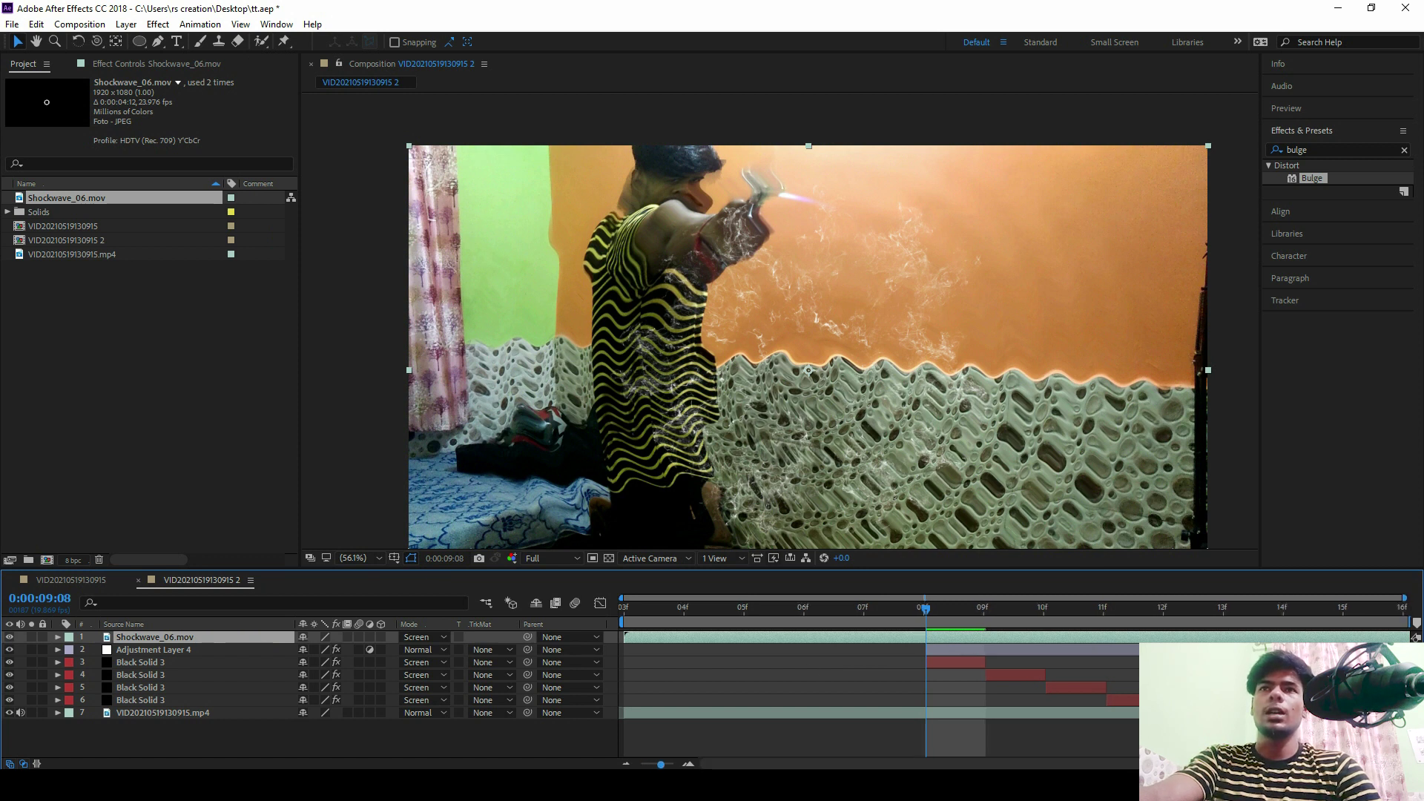
pyautogui.moveTo(671, 637); pyautogui.dragTo(935, 638)
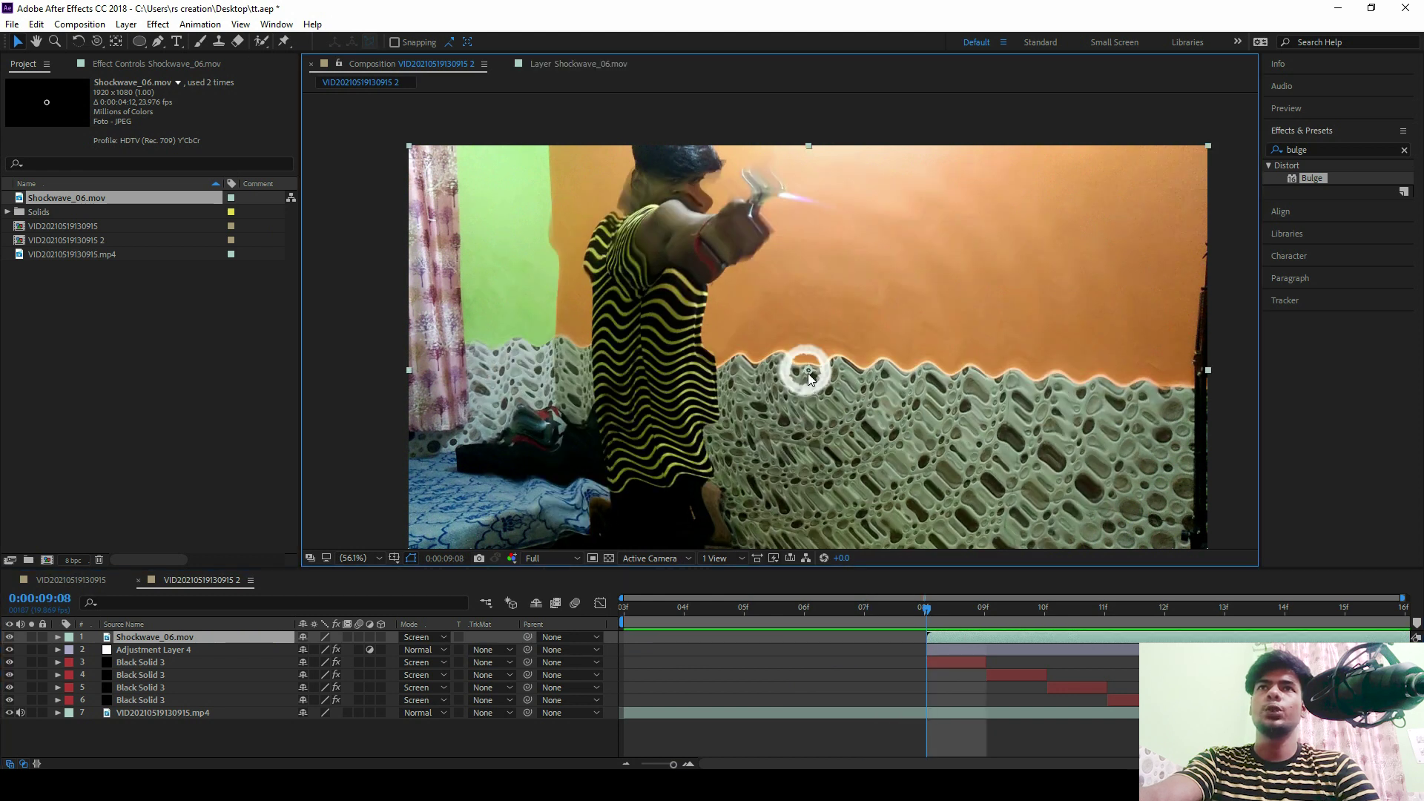
pyautogui.moveTo(809, 378)
pyautogui.mouseDown()
pyautogui.moveTo(766, 190)
pyautogui.moveTo(782, 199)
pyautogui.mouseUp()
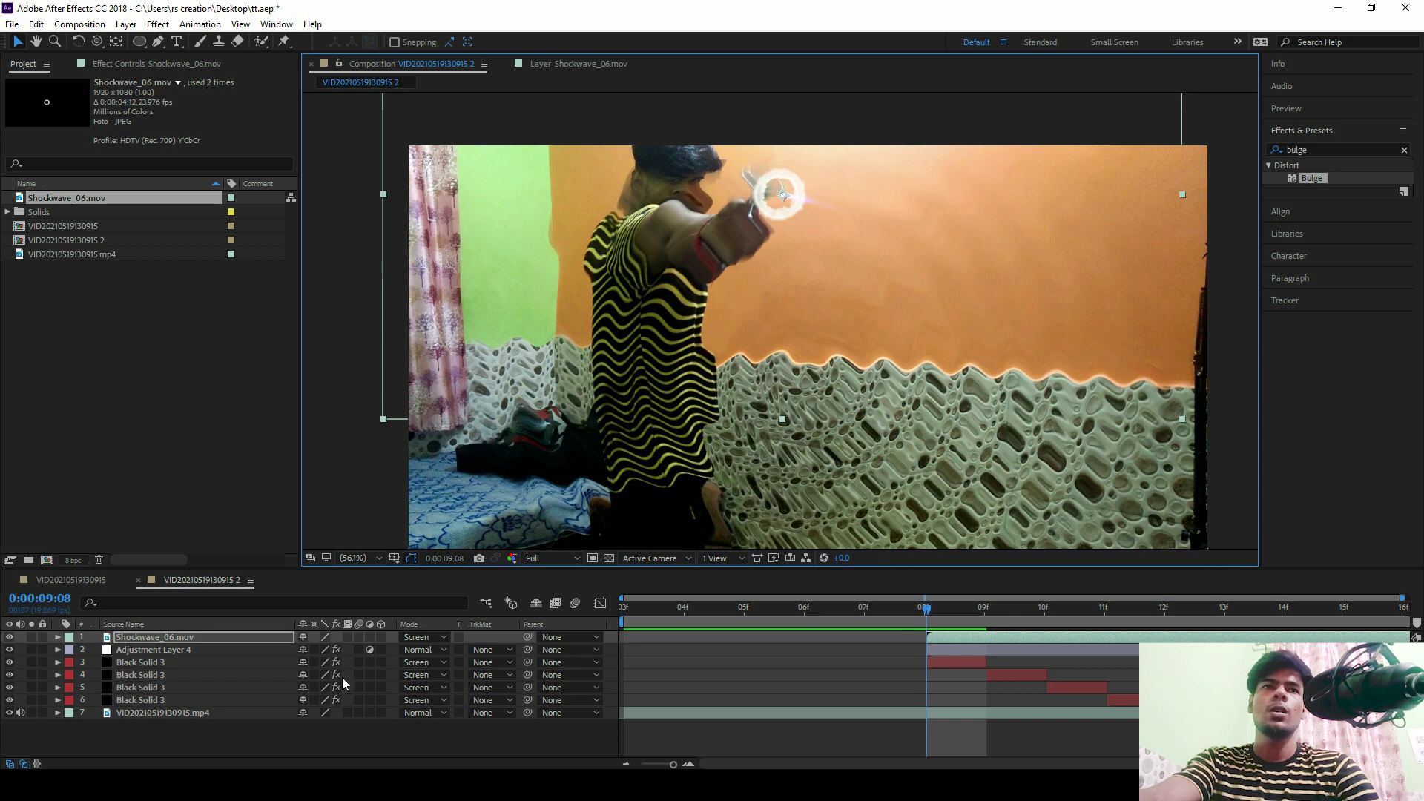
# Step: Make the shockwave a 3D layer with Y Rotation of -32°
pyautogui.click(380, 638)
pyautogui.press('r')
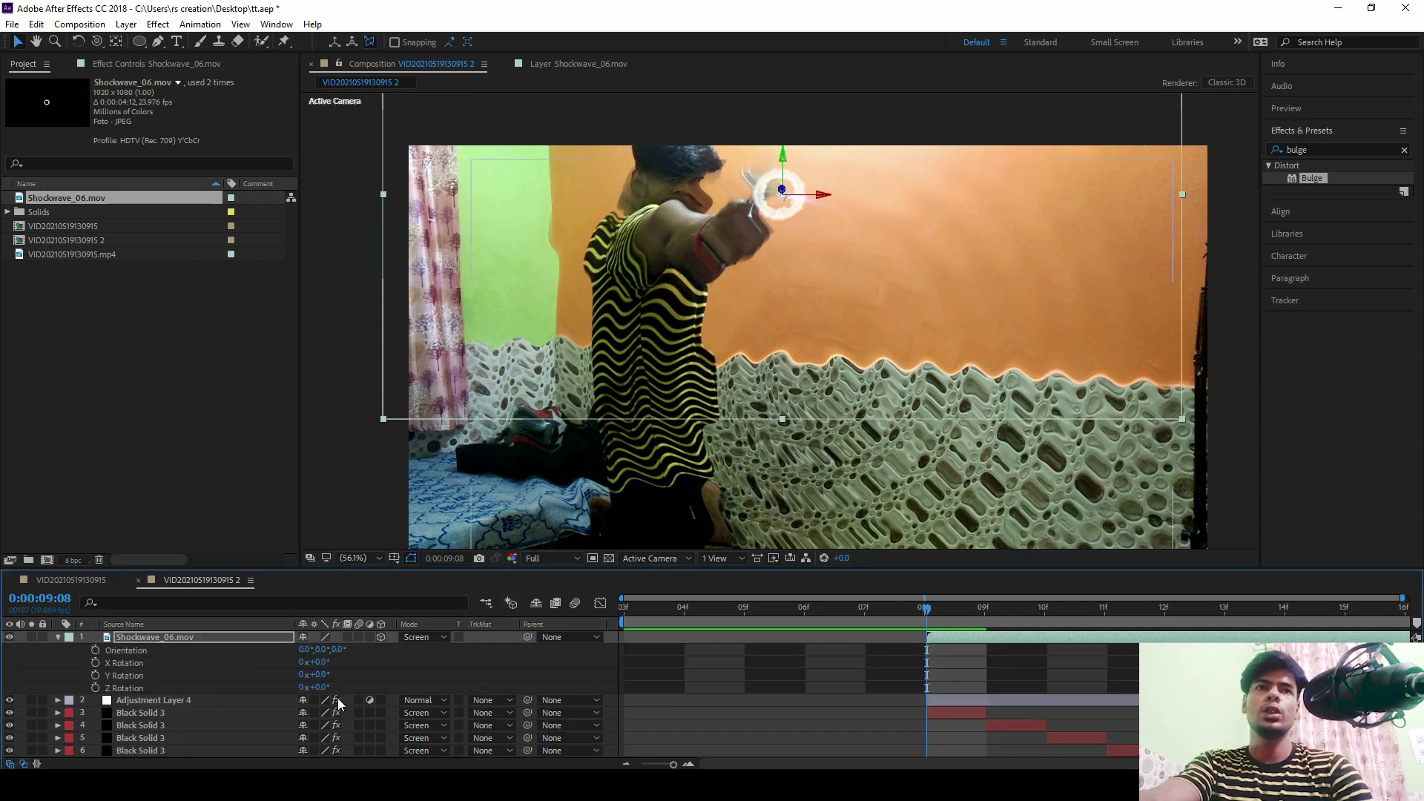
pyautogui.moveTo(326, 675); pyautogui.dragTo(330, 674)
pyautogui.moveTo(333, 675); pyautogui.dragTo(321, 680)
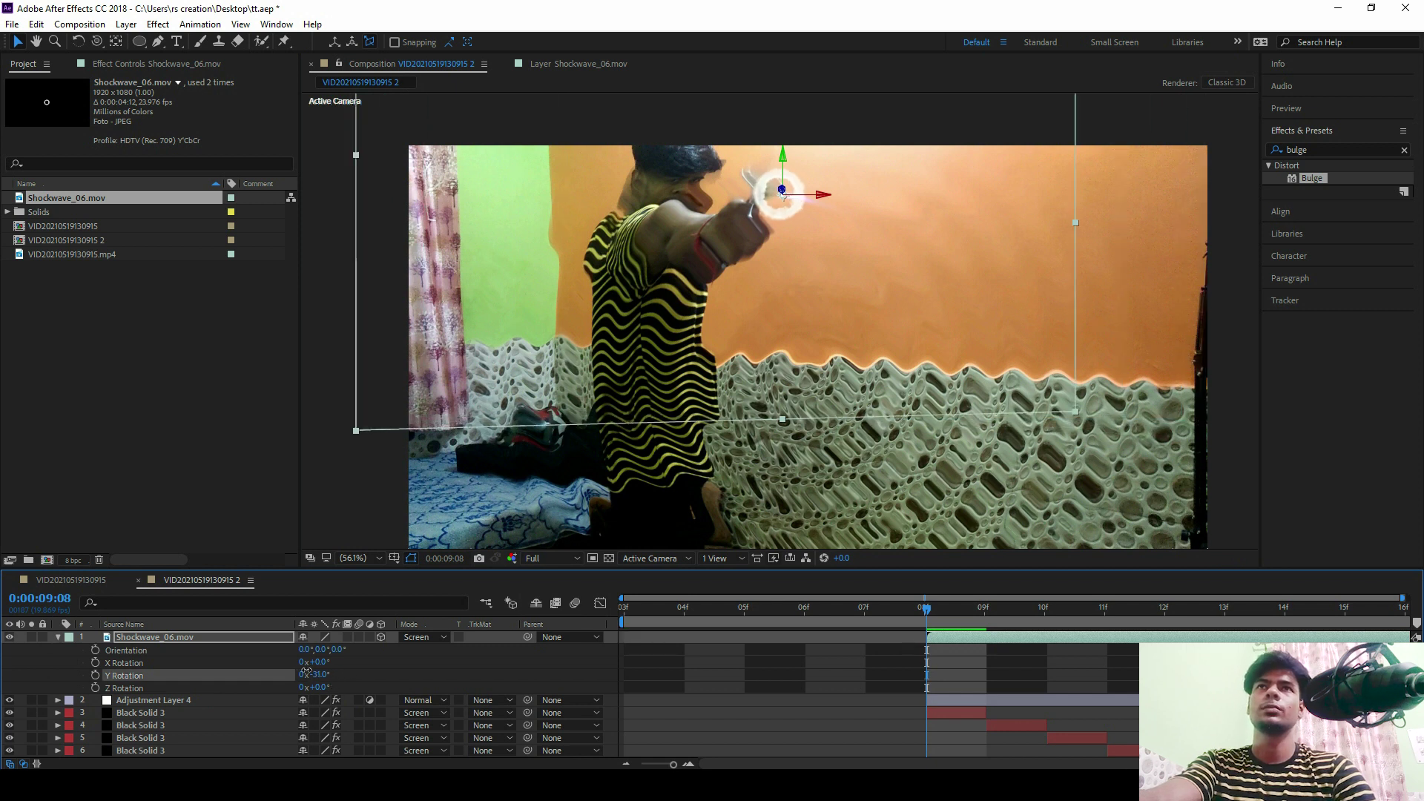
pyautogui.moveTo(958, 623); pyautogui.dragTo(977, 642)
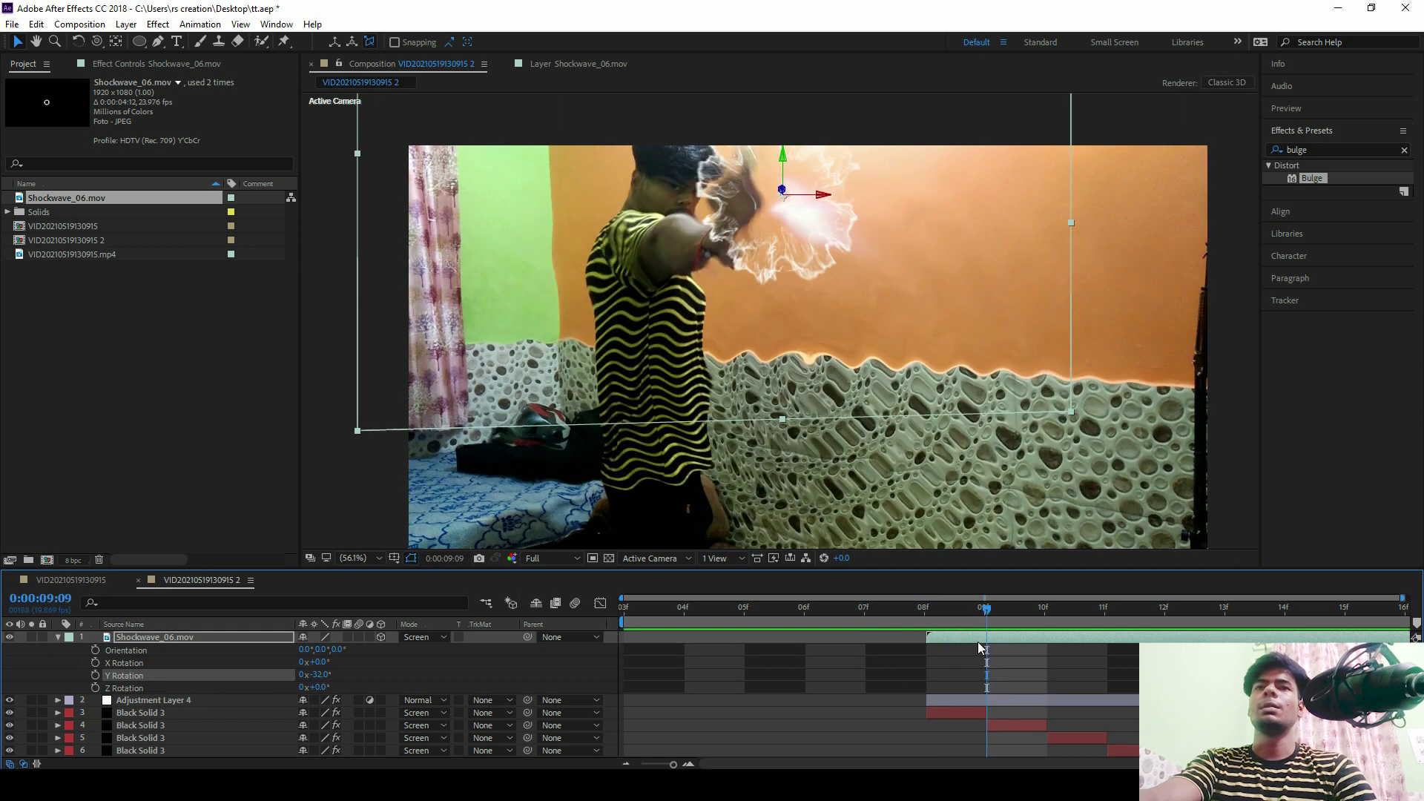
pyautogui.click(1016, 638)
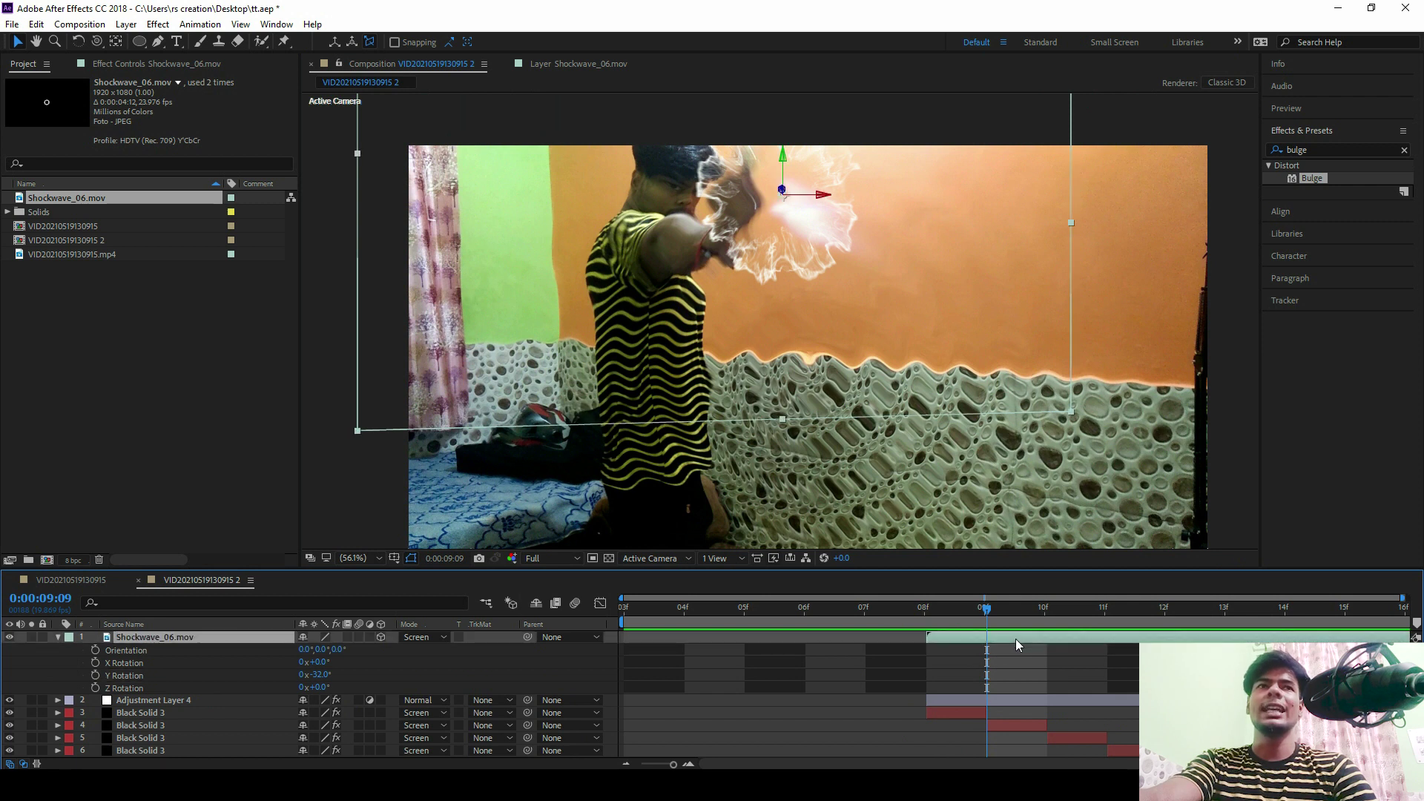
pyautogui.click(1340, 145)
# Step: Apply VC Color Vibrance to the shockwave with a light blue tint colour
pyautogui.write('color')
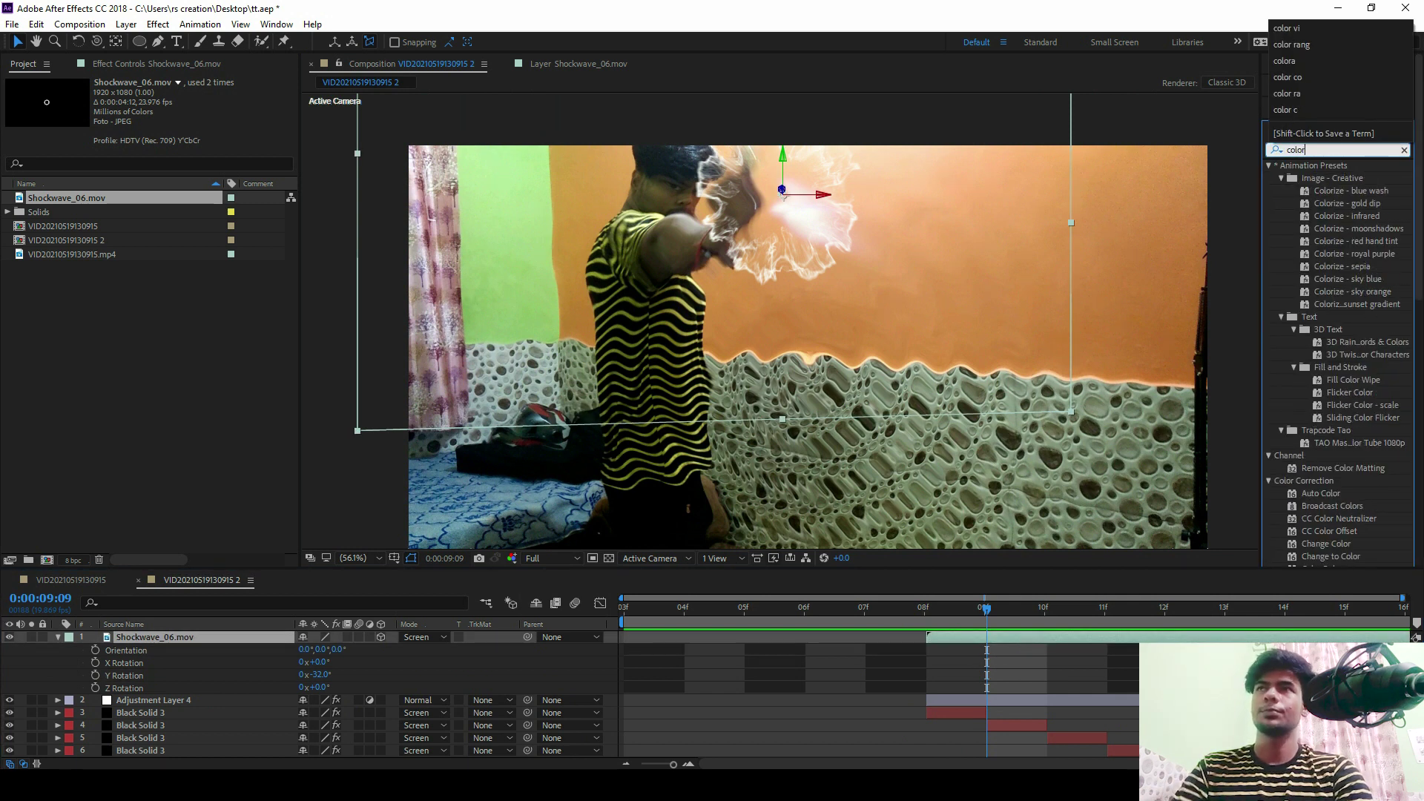
pyautogui.write(' v')
pyautogui.moveTo(1334, 178); pyautogui.dragTo(261, 639)
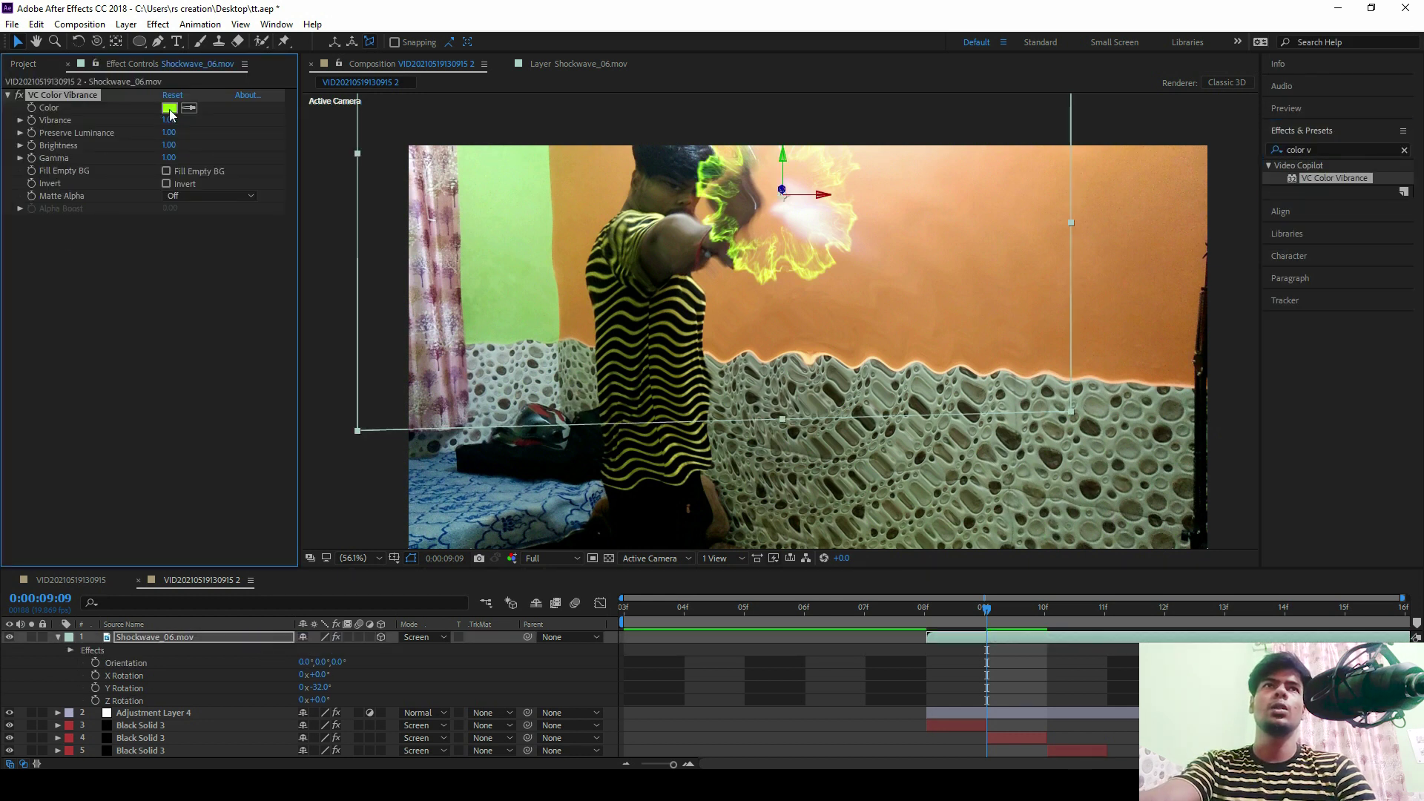
pyautogui.click(170, 108)
pyautogui.click(916, 648)
pyautogui.click(851, 578)
pyautogui.moveTo(853, 571); pyautogui.dragTo(879, 575)
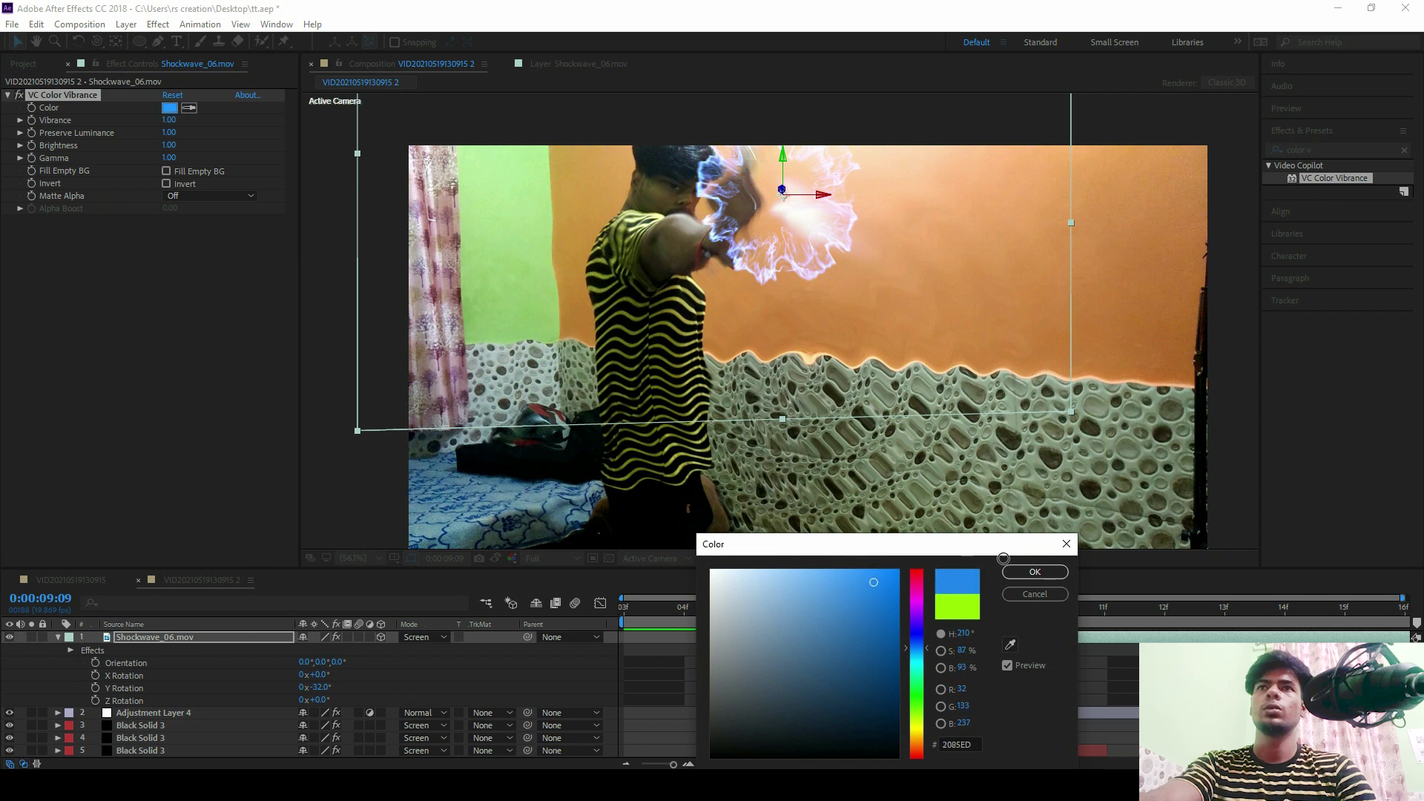
pyautogui.click(1024, 571)
# Step: Preview the blue-tinted shockwave animation
pyautogui.press('space')
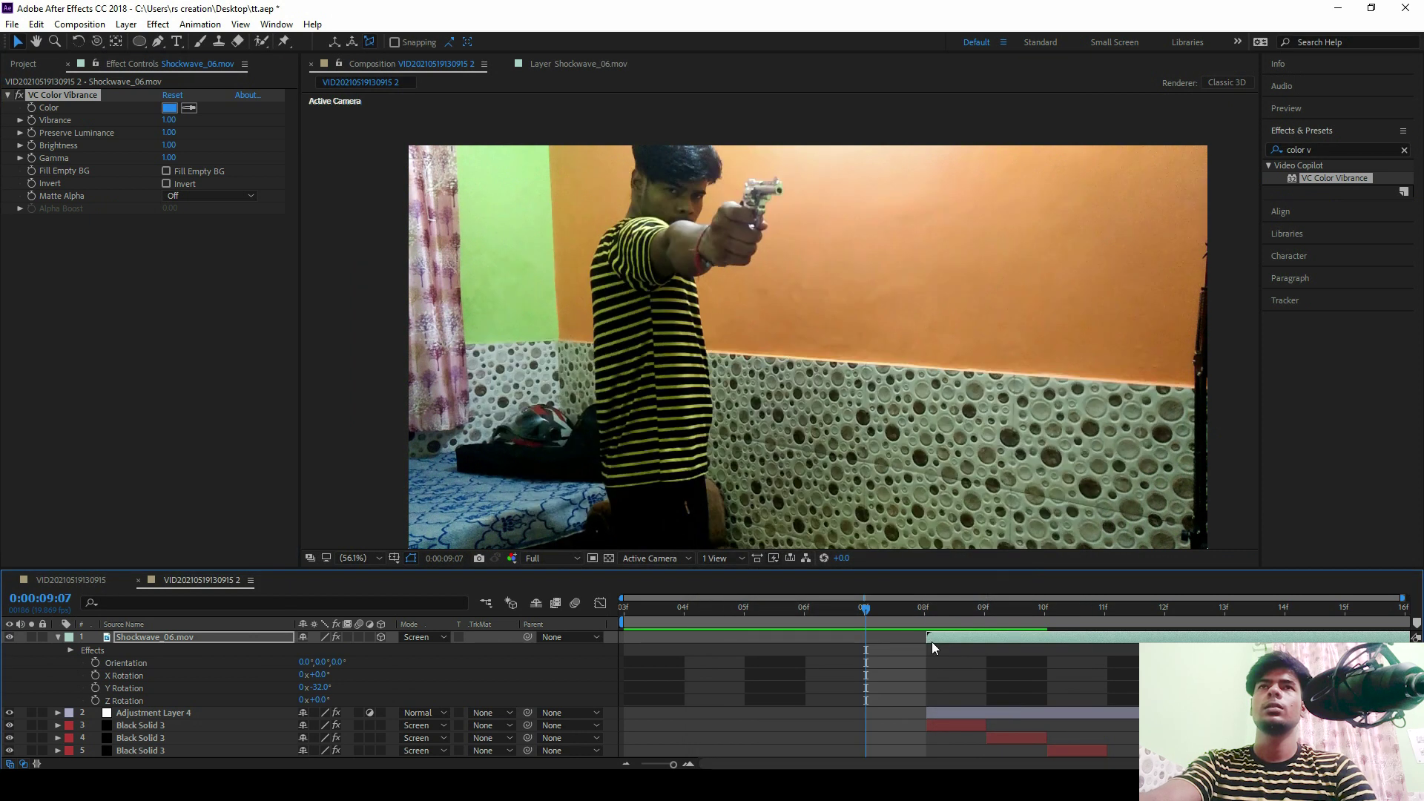
pyautogui.press('space')
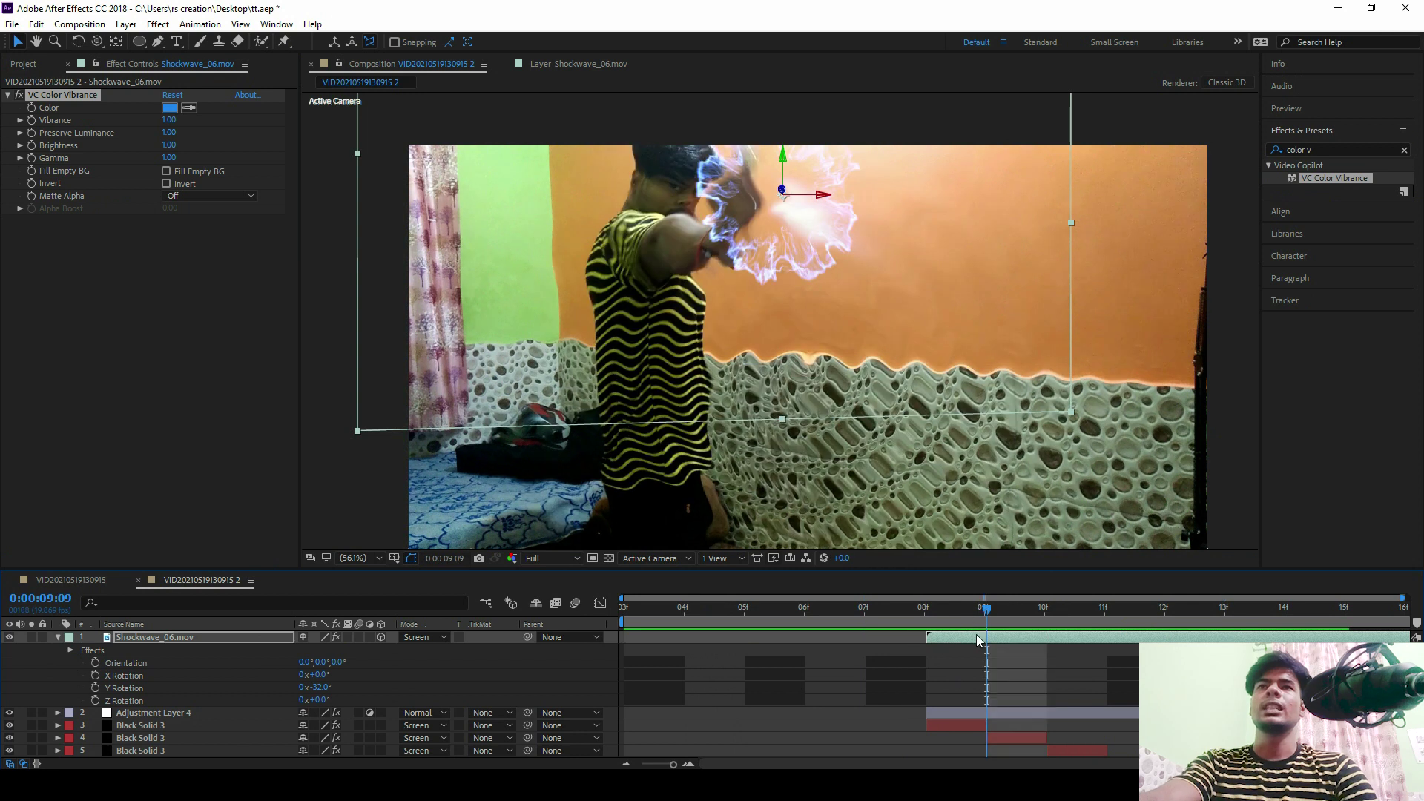
pyautogui.click(979, 638)
pyautogui.click(1303, 150)
pyautogui.write('gl')
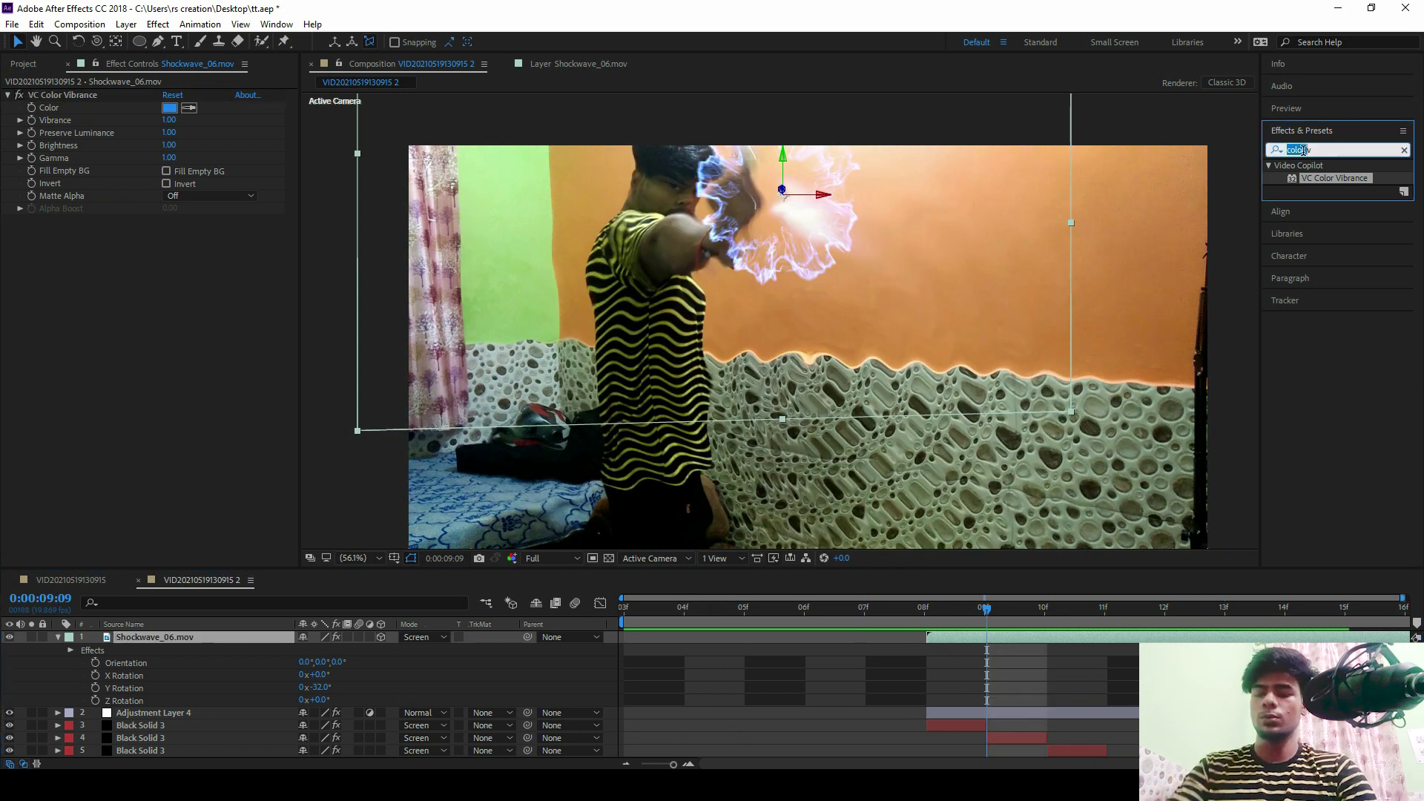
pyautogui.write('ow')
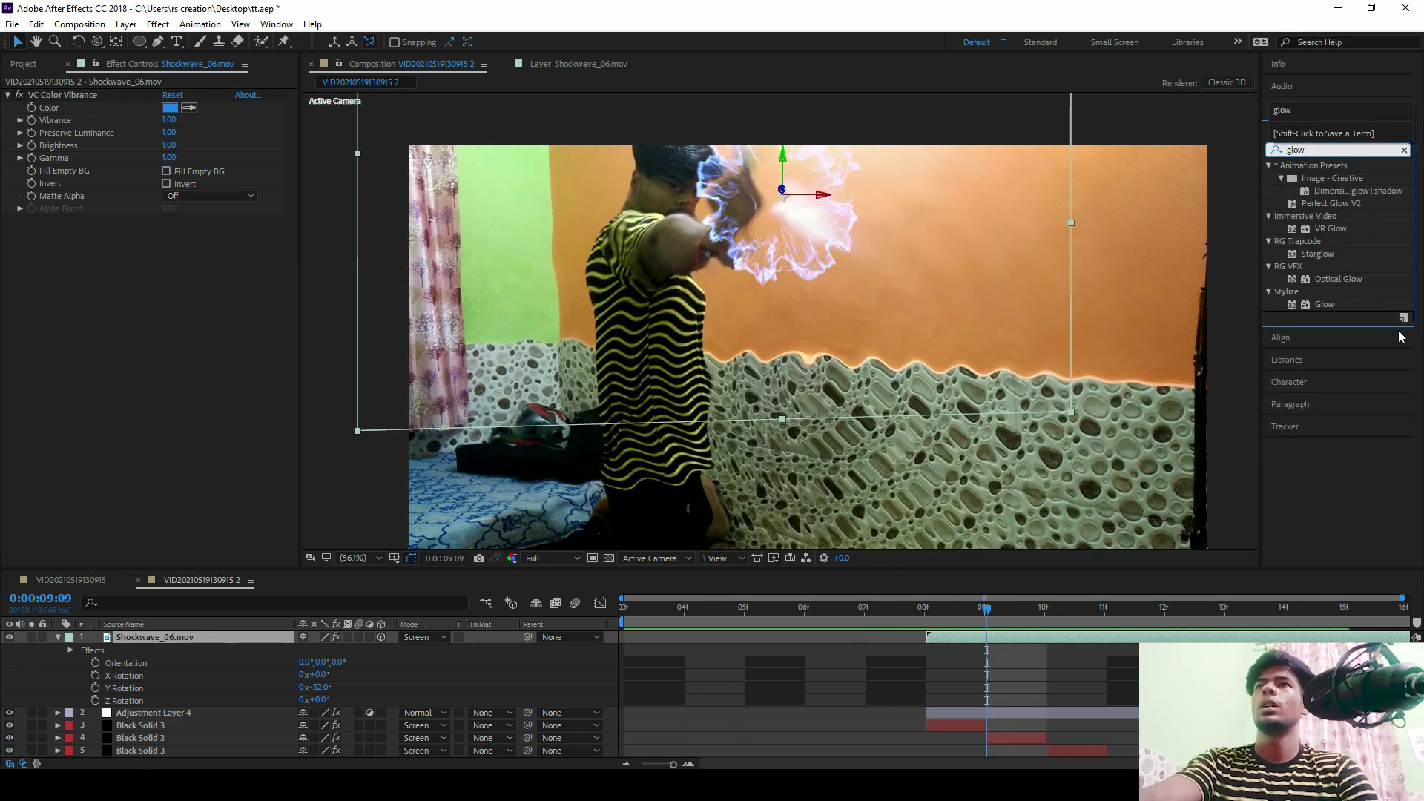
# Step: Apply Glow to the shockwave with Intensity 7, Radius 192 and Threshold 73.7%
pyautogui.moveTo(1335, 305); pyautogui.dragTo(252, 633)
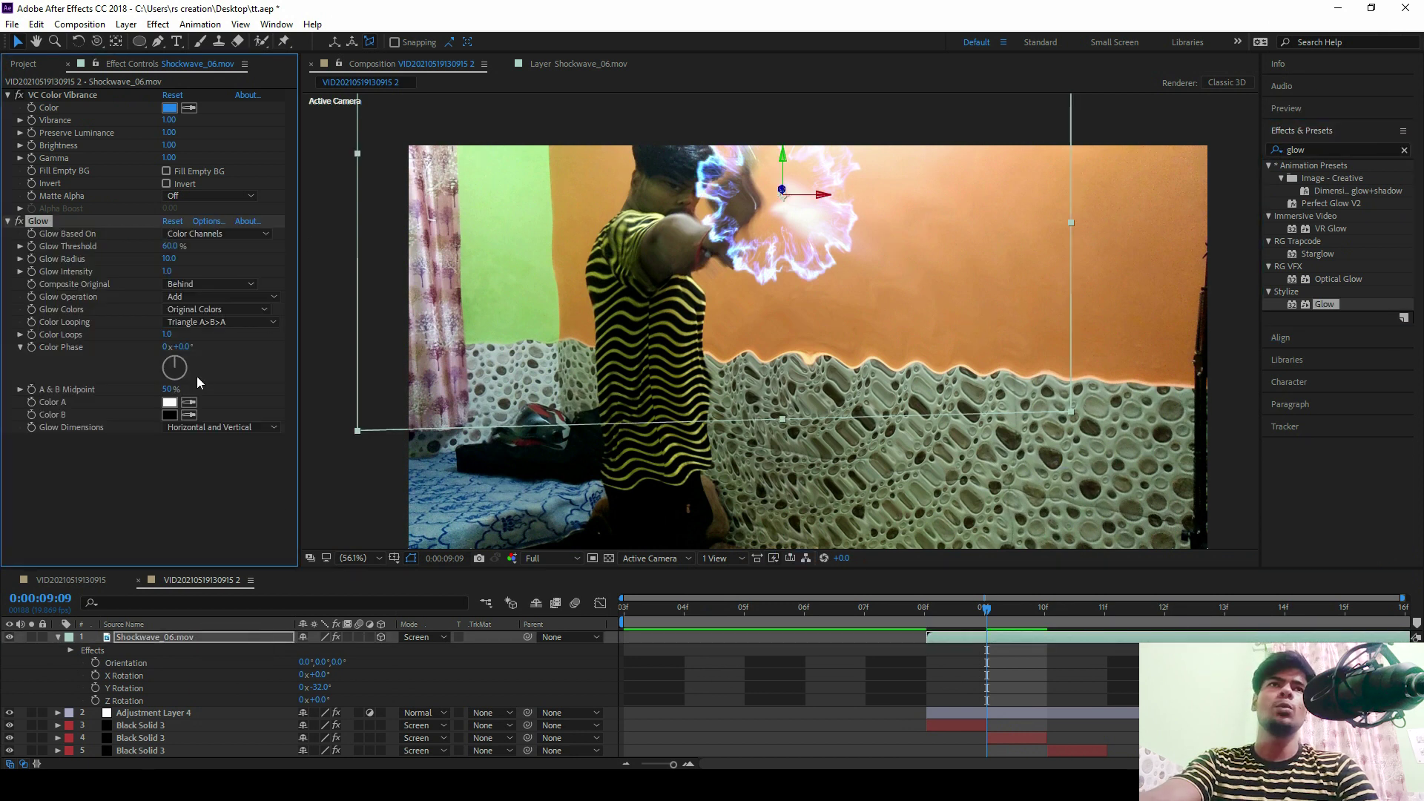
pyautogui.click(168, 271)
pyautogui.write('5')
pyautogui.press('Return')
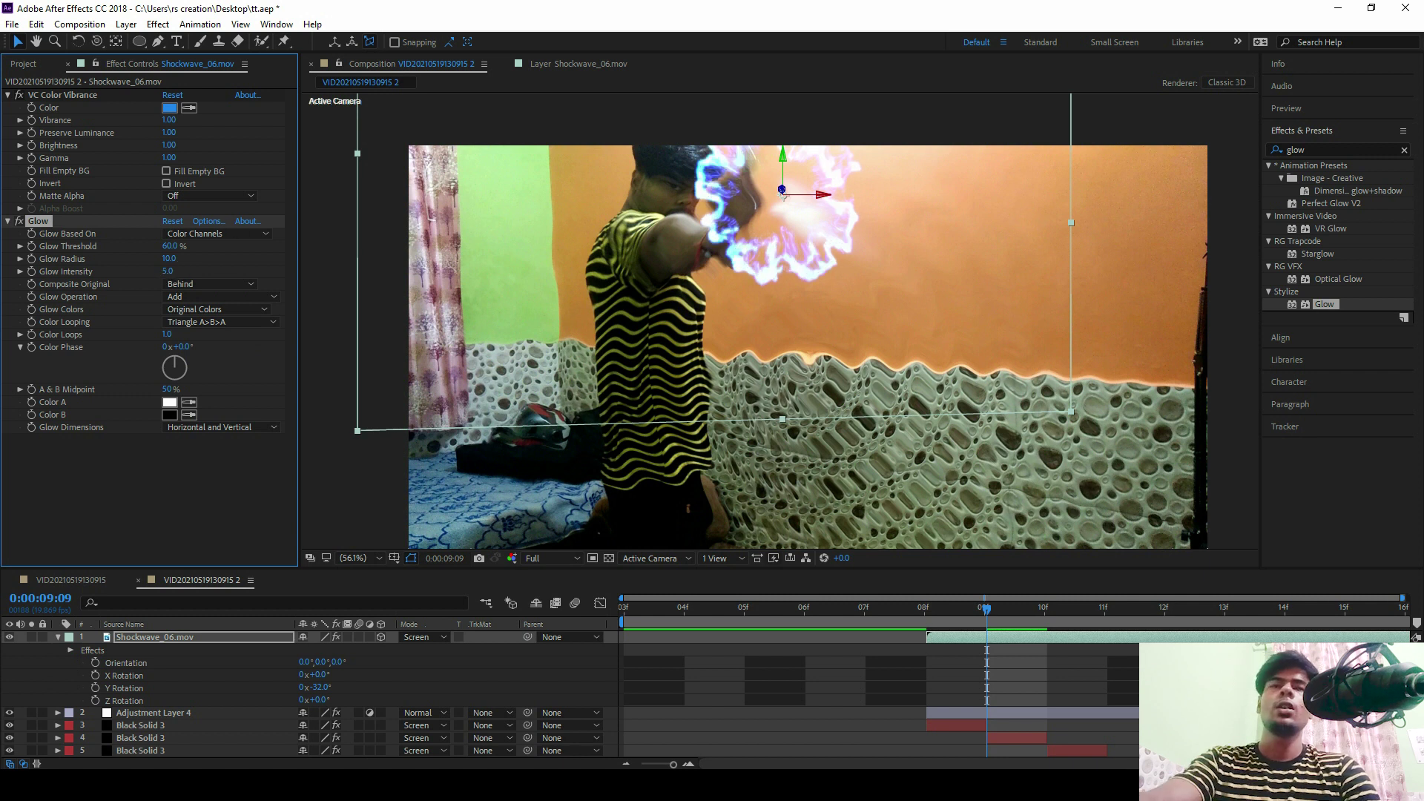
pyautogui.moveTo(170, 259); pyautogui.dragTo(257, 220)
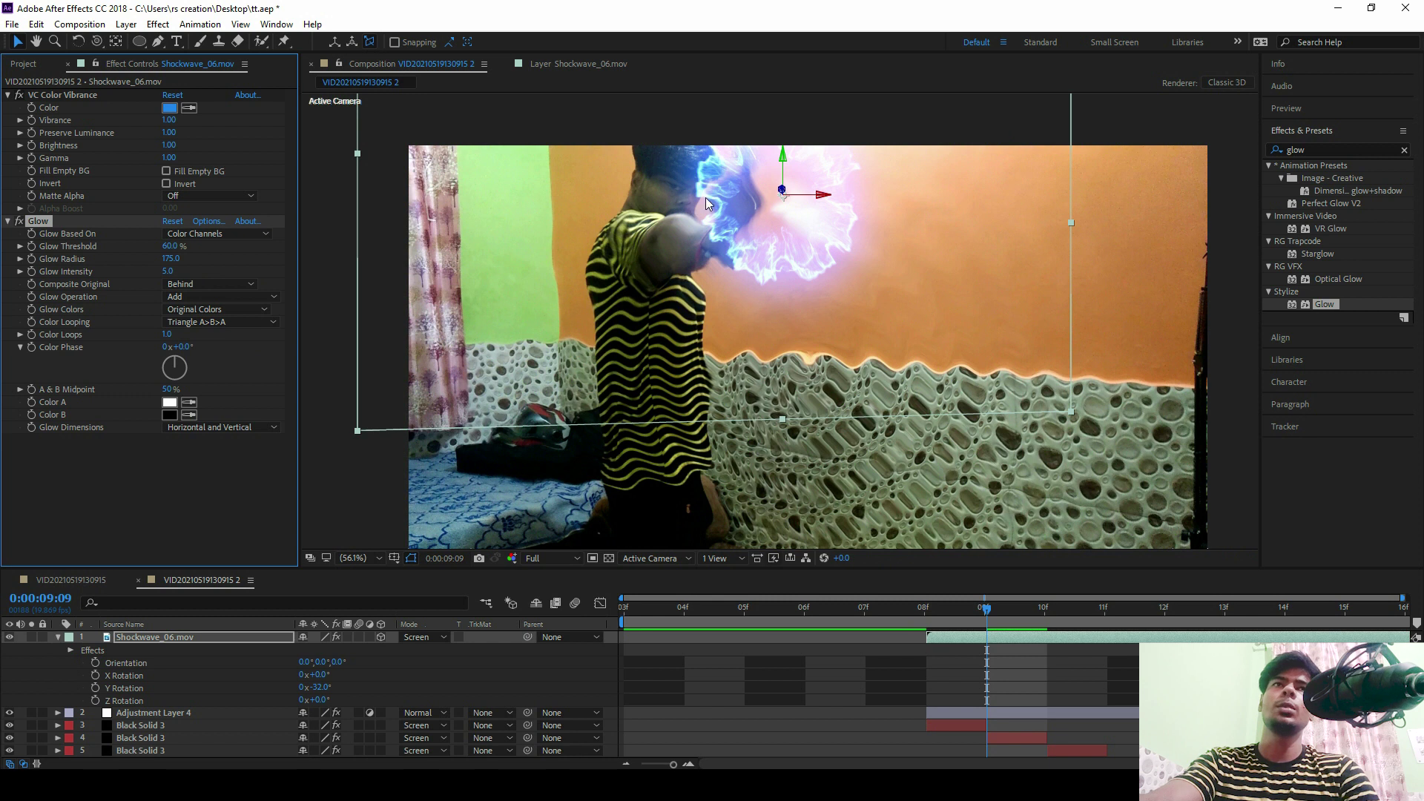
pyautogui.moveTo(169, 246)
pyautogui.mouseDown()
pyautogui.moveTo(214, 229)
pyautogui.moveTo(223, 241)
pyautogui.mouseUp()
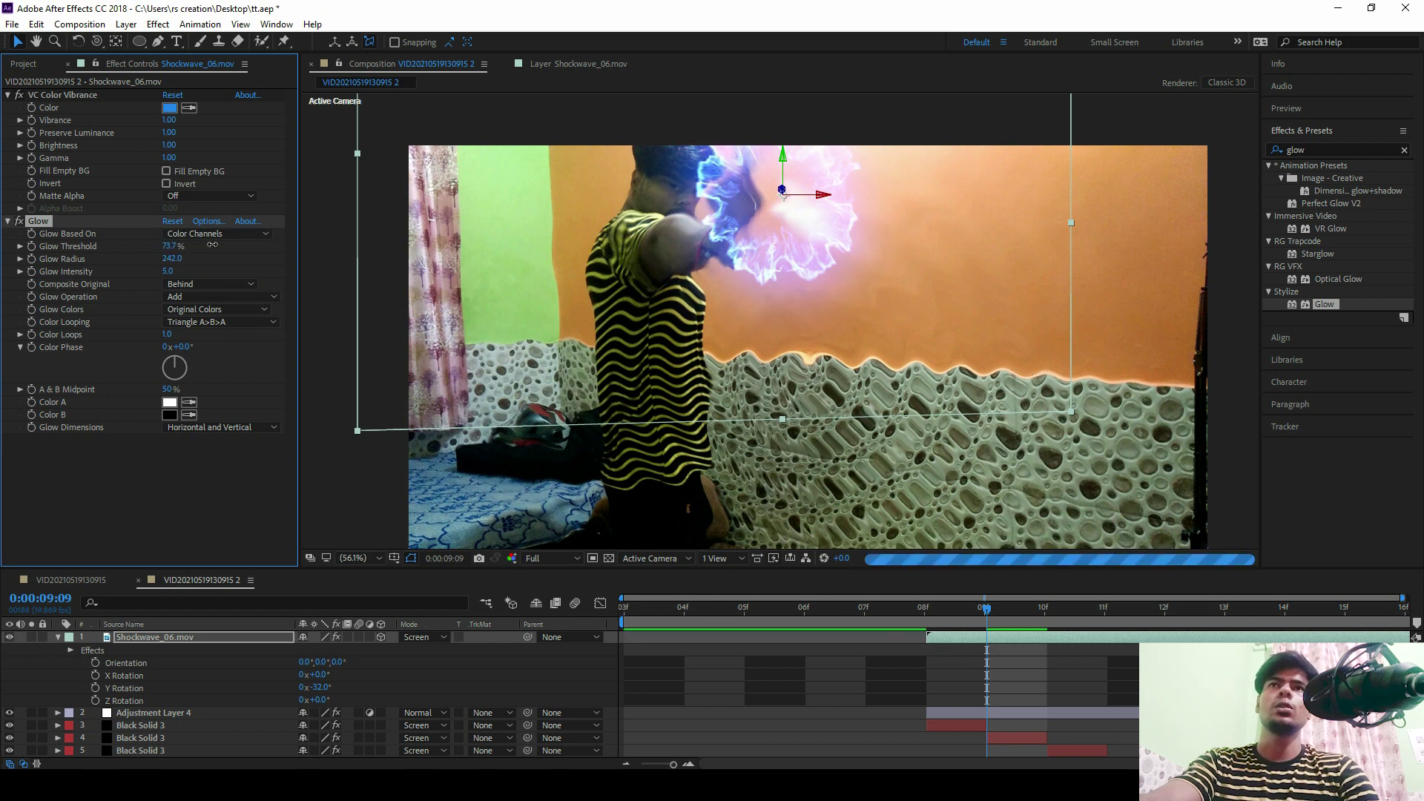
pyautogui.click(169, 273)
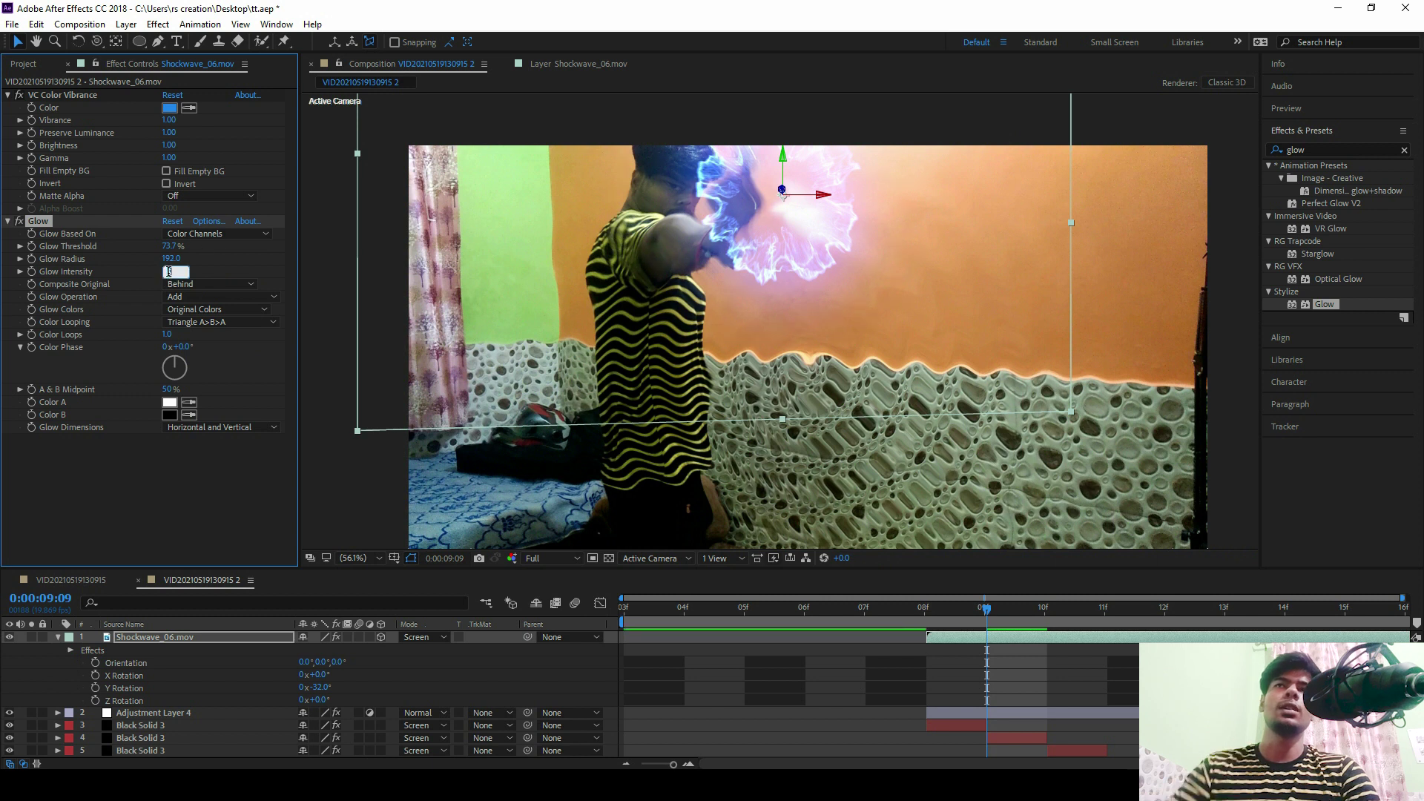
pyautogui.press('Return')
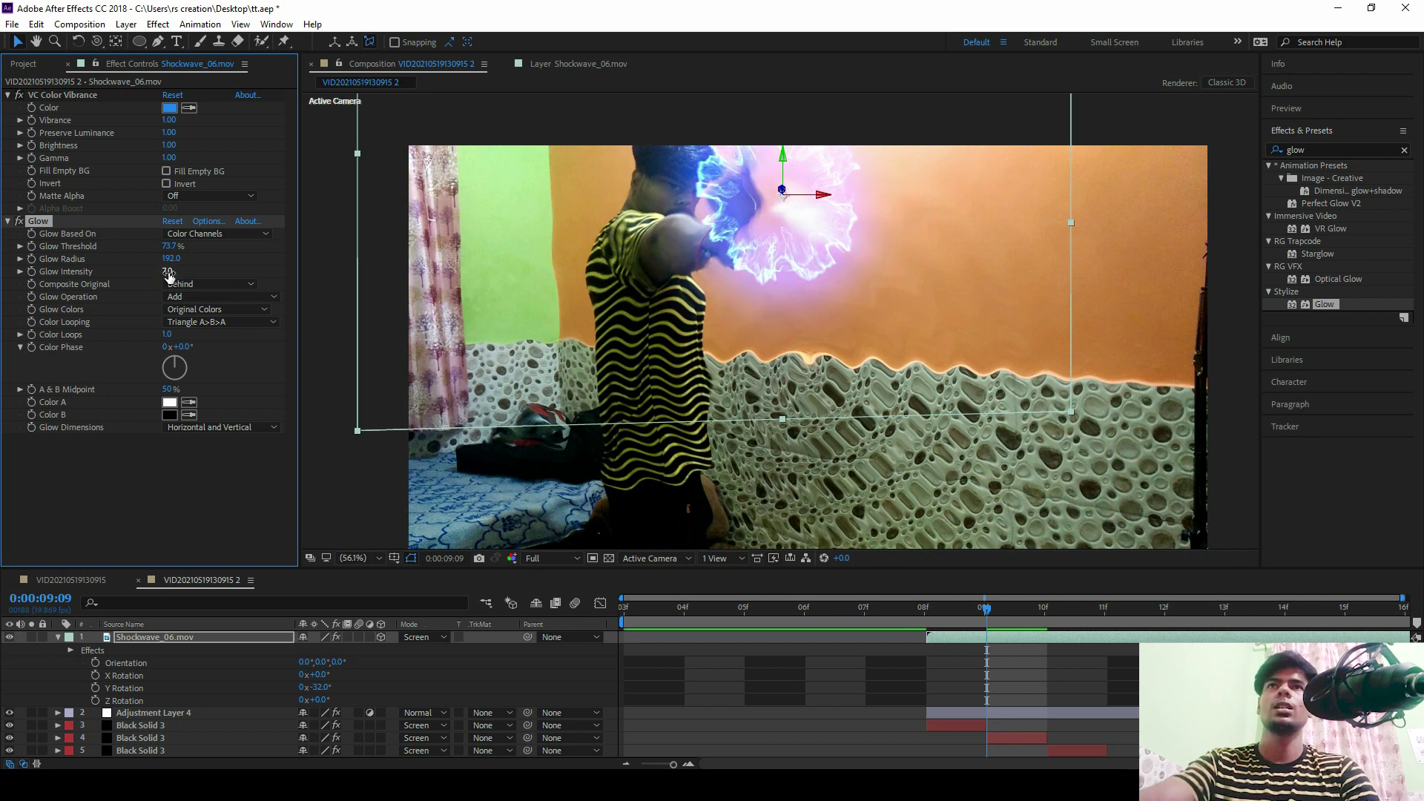
pyautogui.click(176, 651)
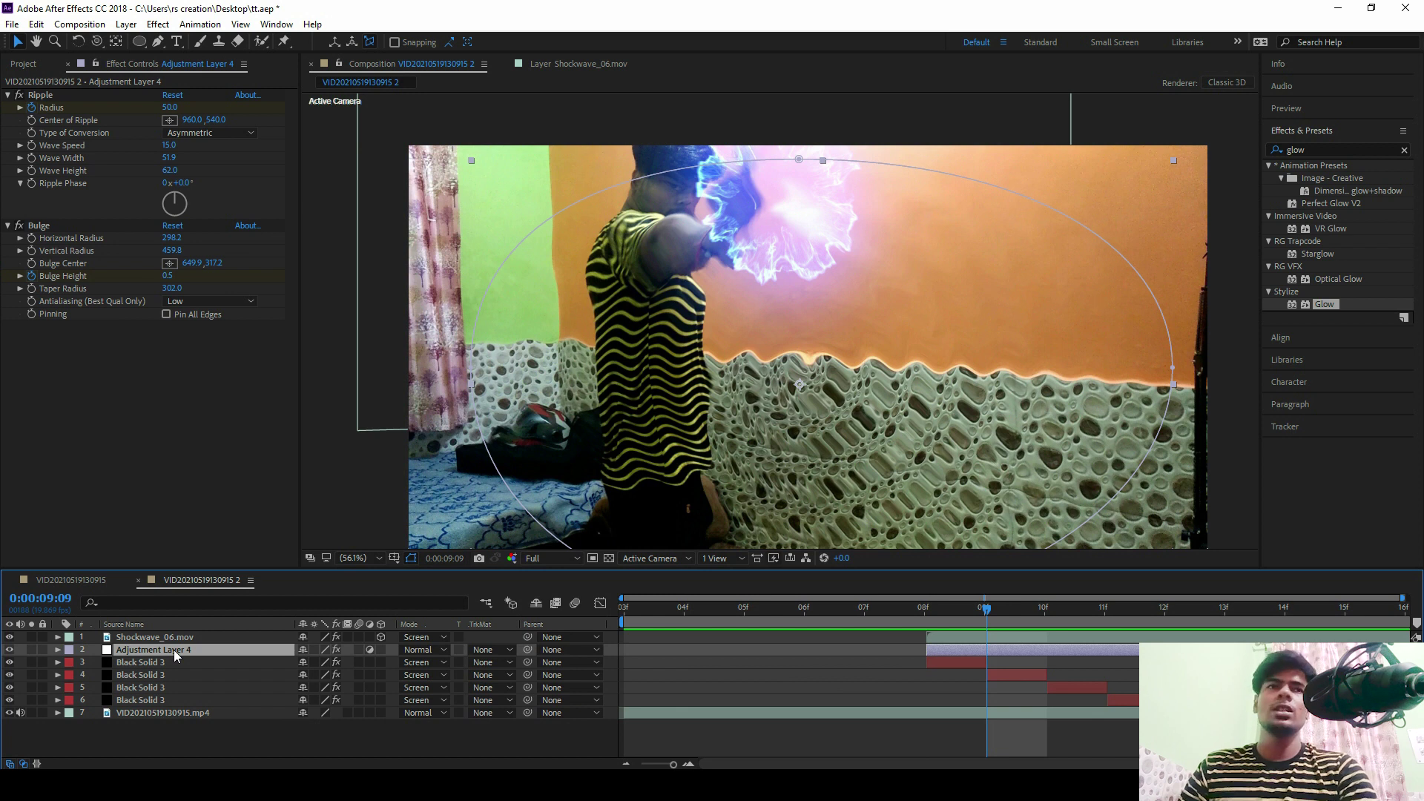
# Step: Rename Adjustment Layer 4 to 'distrotion' and place it just above the gun footage
pyautogui.press('Return')
pyautogui.write('distrotion')
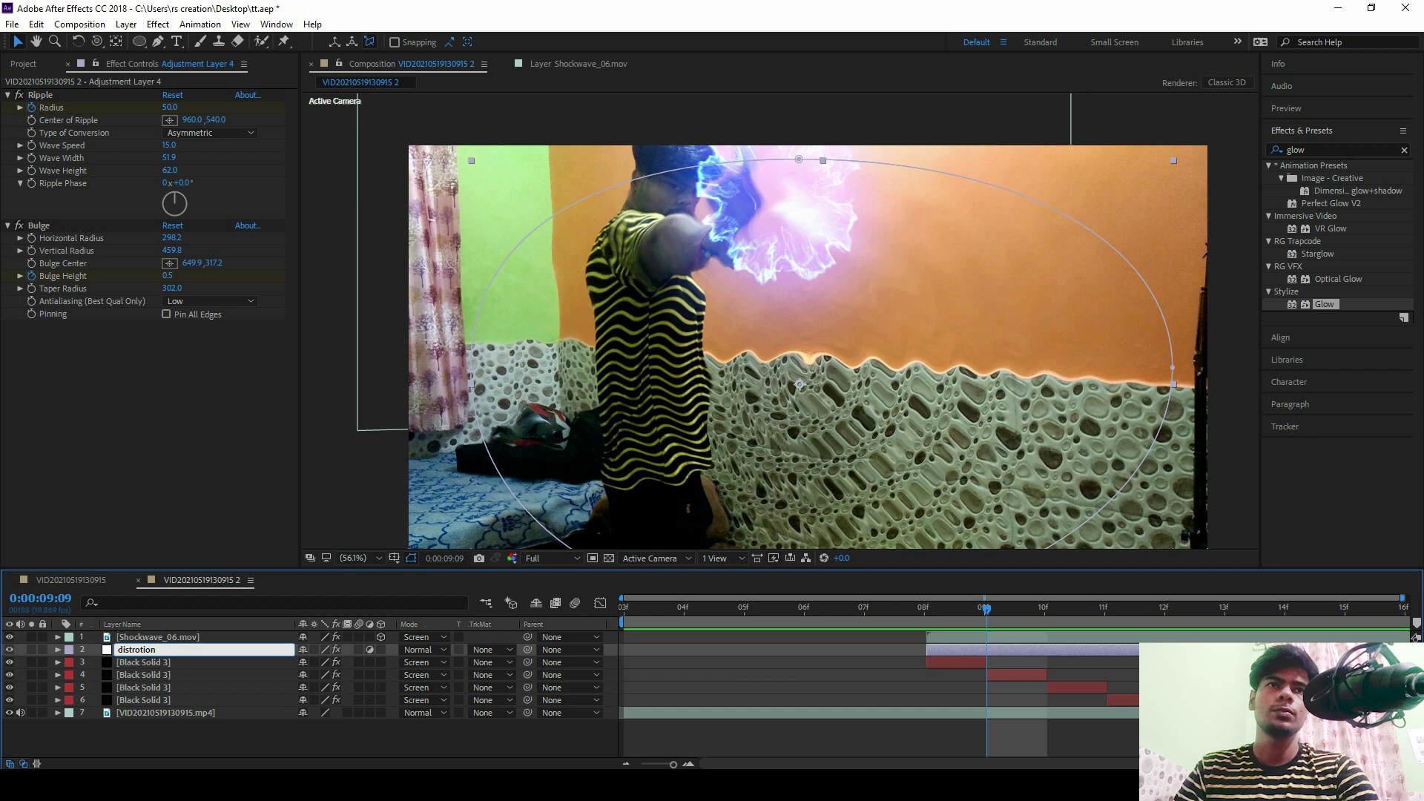
pyautogui.press('Return')
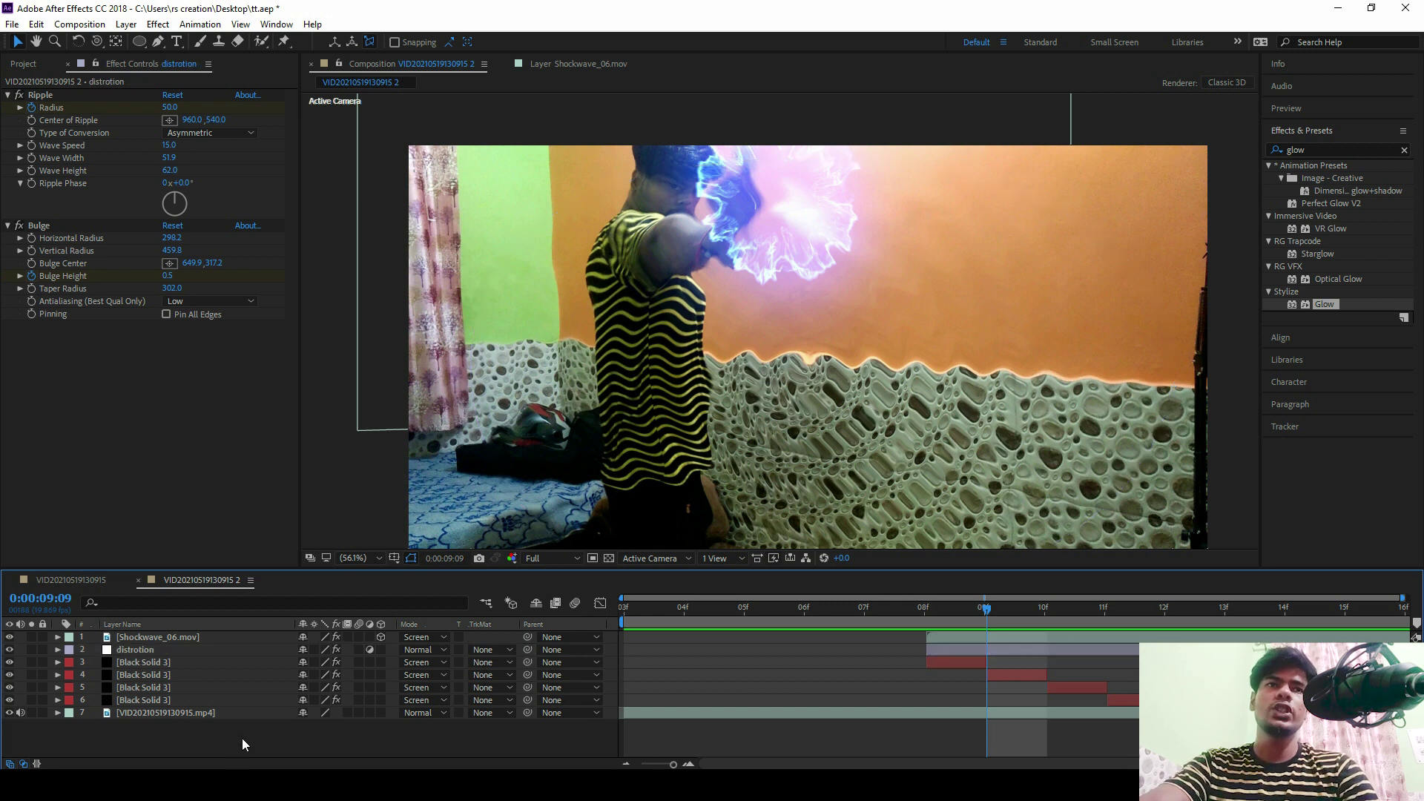
pyautogui.moveTo(153, 656); pyautogui.dragTo(153, 702)
pyautogui.moveTo(980, 606)
pyautogui.mouseDown()
pyautogui.moveTo(949, 612)
pyautogui.moveTo(987, 616)
pyautogui.mouseUp()
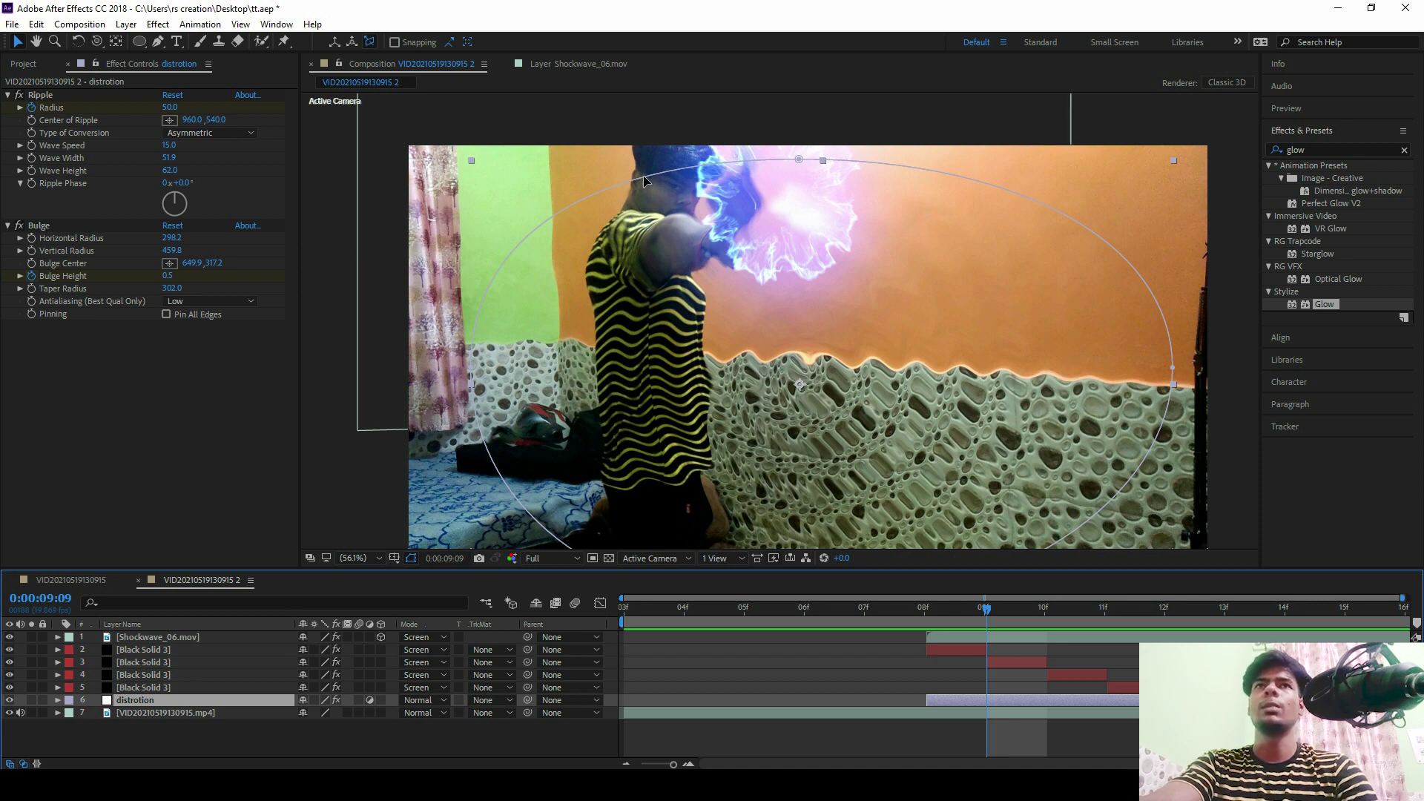
pyautogui.click(351, 742)
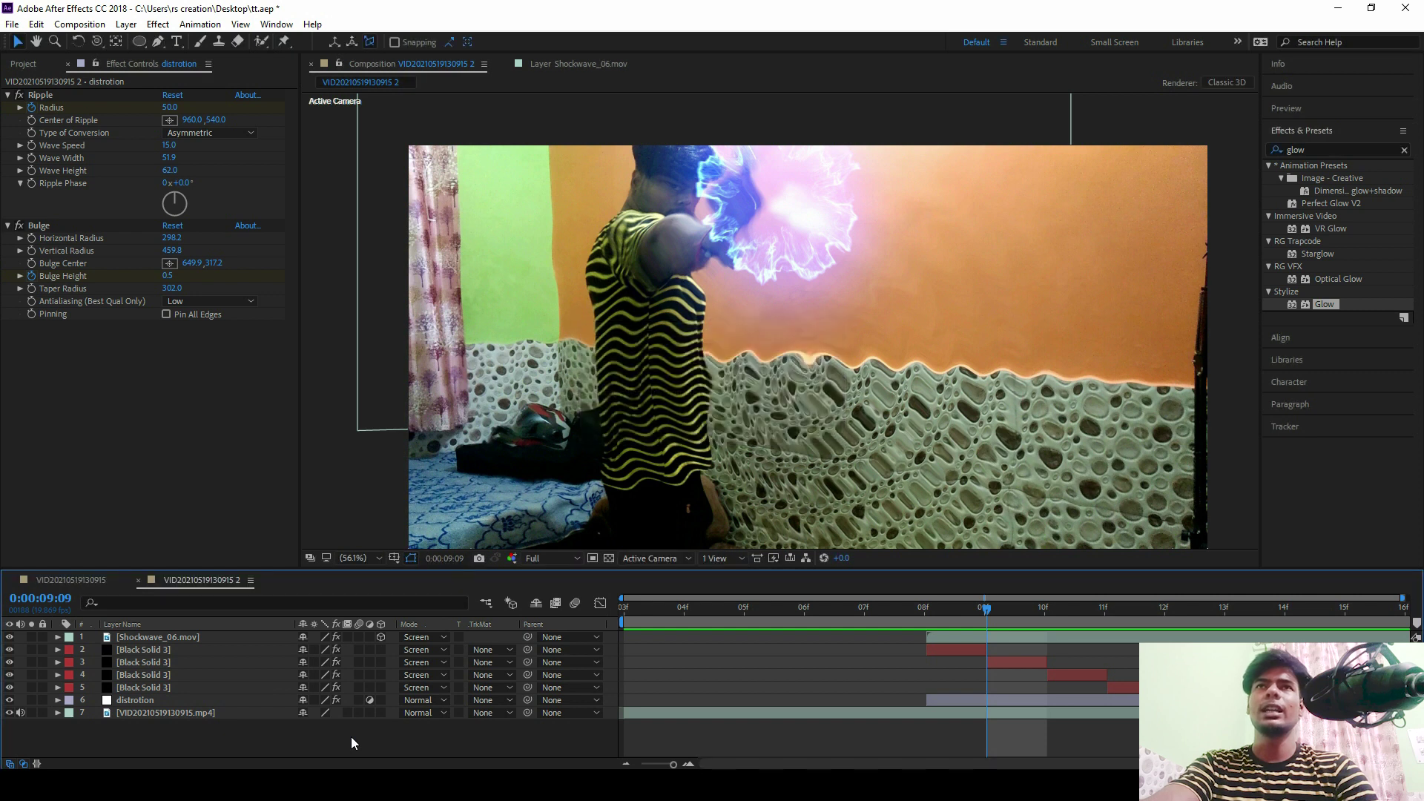
# Step: Create a full-frame Pale Cyan Solid 1 from a sampled flash colour and hide it
pyautogui.rightClick(351, 741)
pyautogui.moveTo(493, 570)
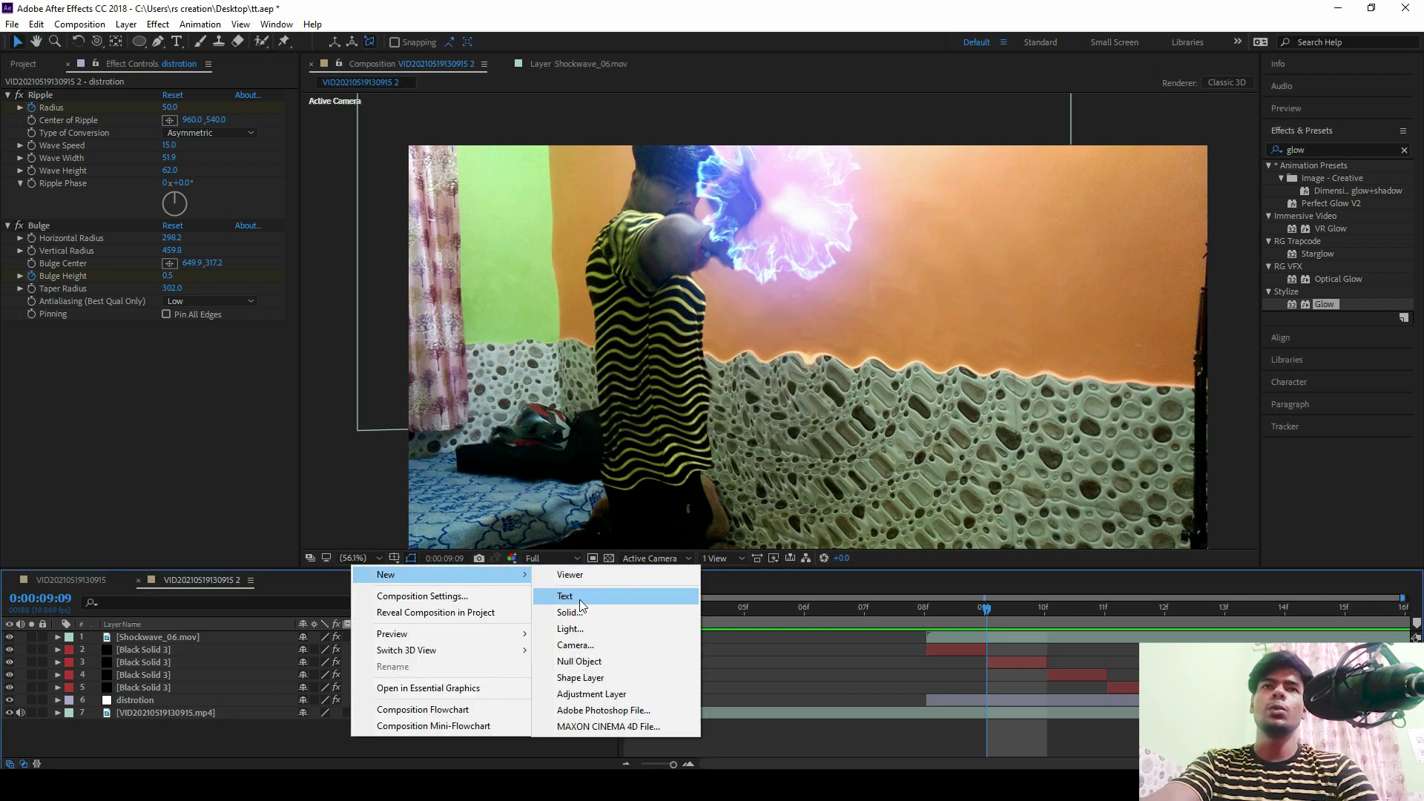
pyautogui.click(570, 612)
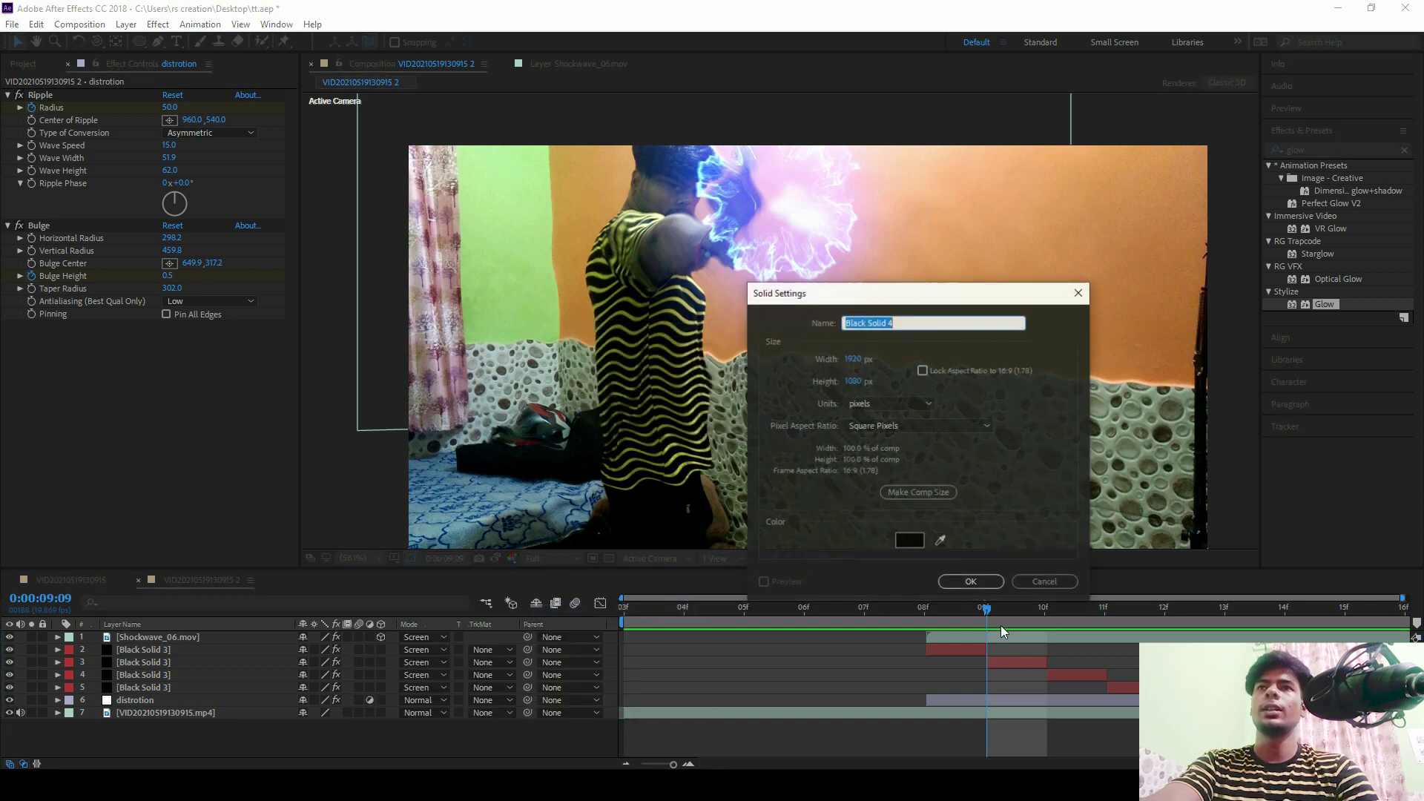
pyautogui.click(910, 540)
pyautogui.click(1065, 543)
pyautogui.click(940, 542)
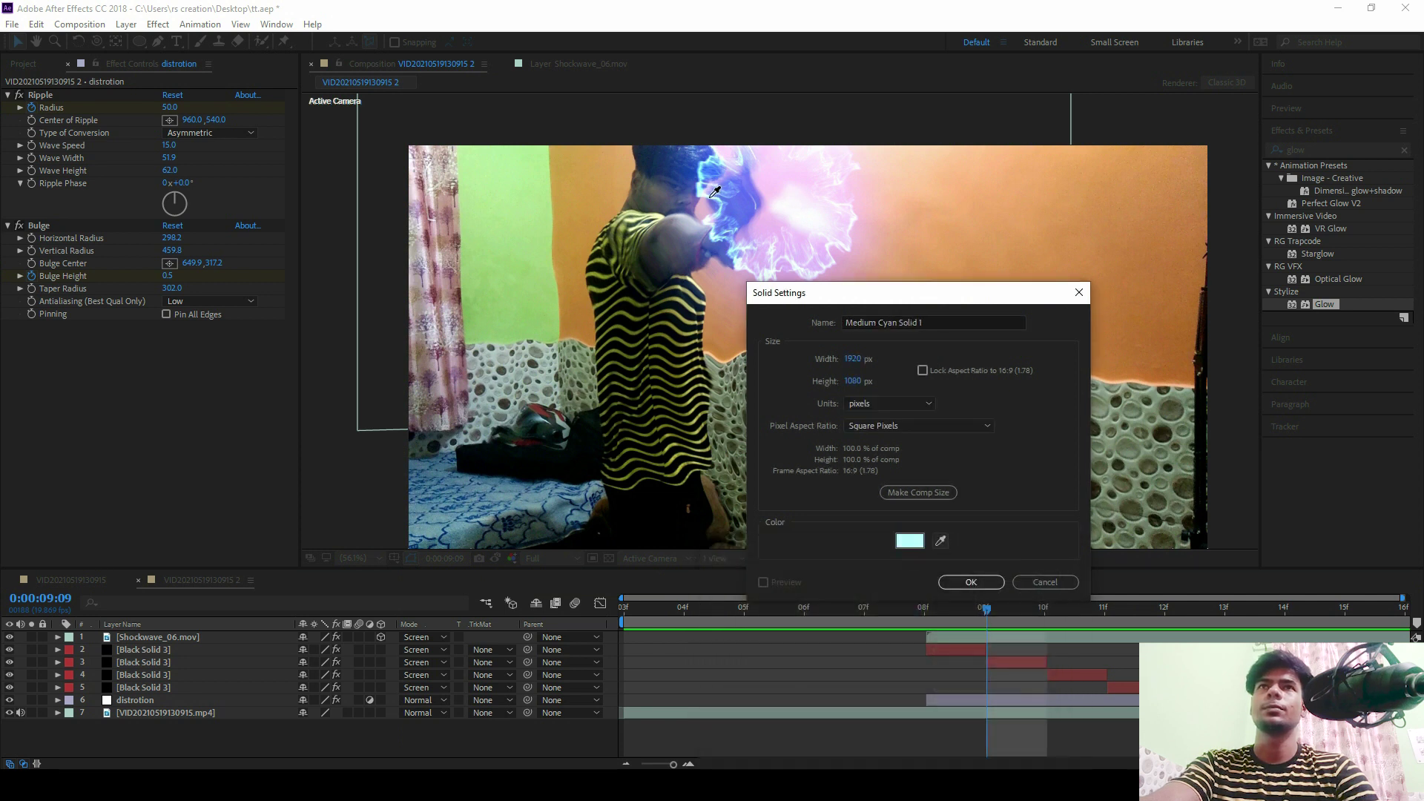
pyautogui.click(973, 583)
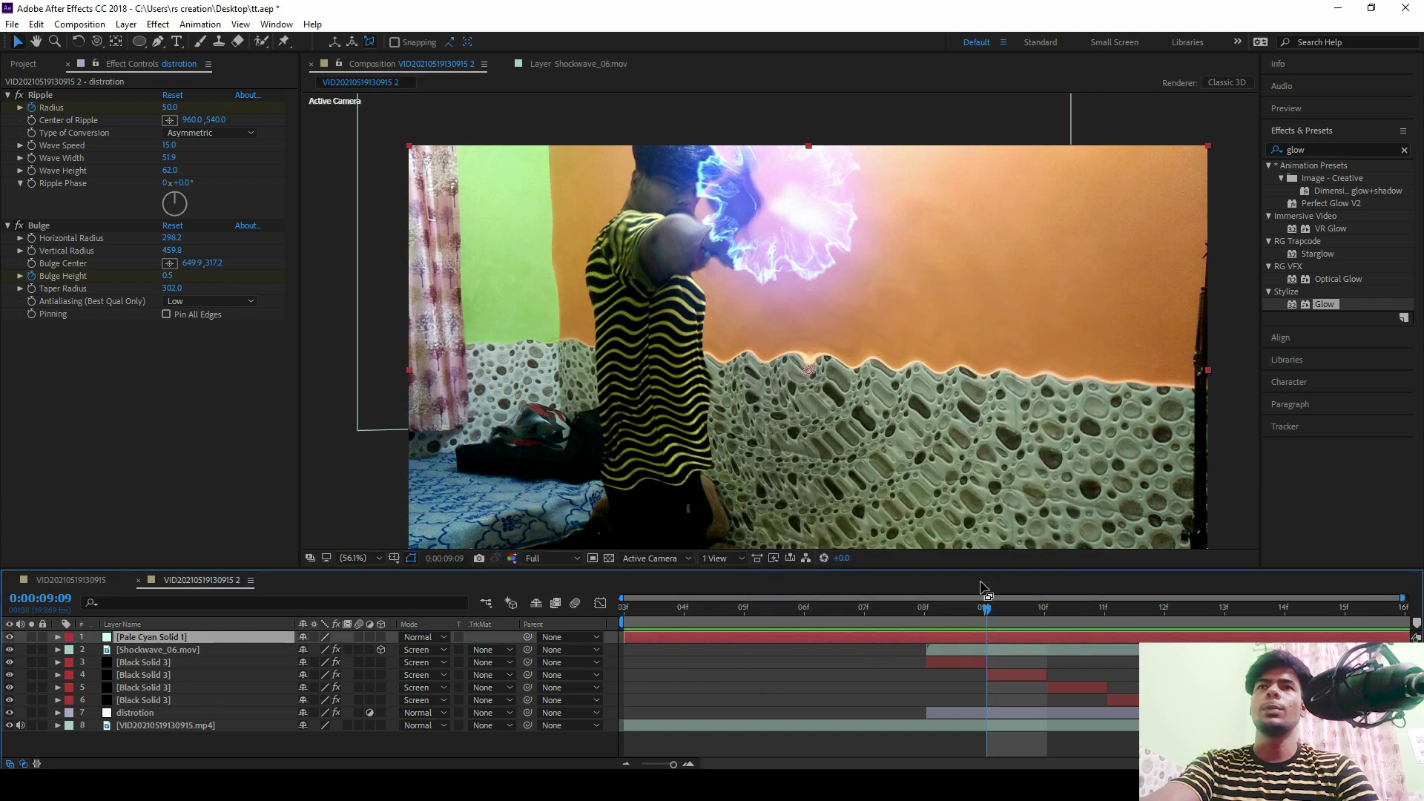
pyautogui.click(9, 637)
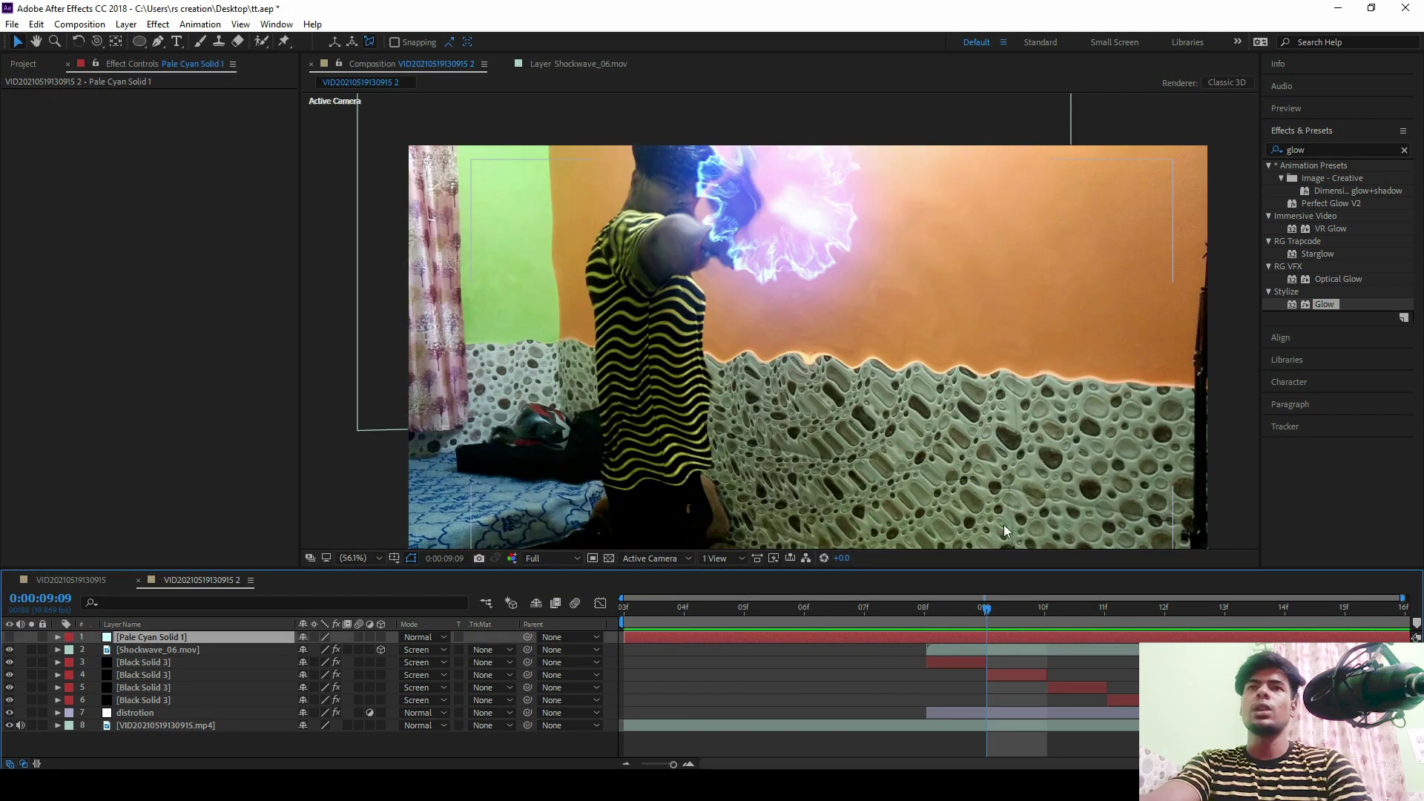
pyautogui.click(941, 617)
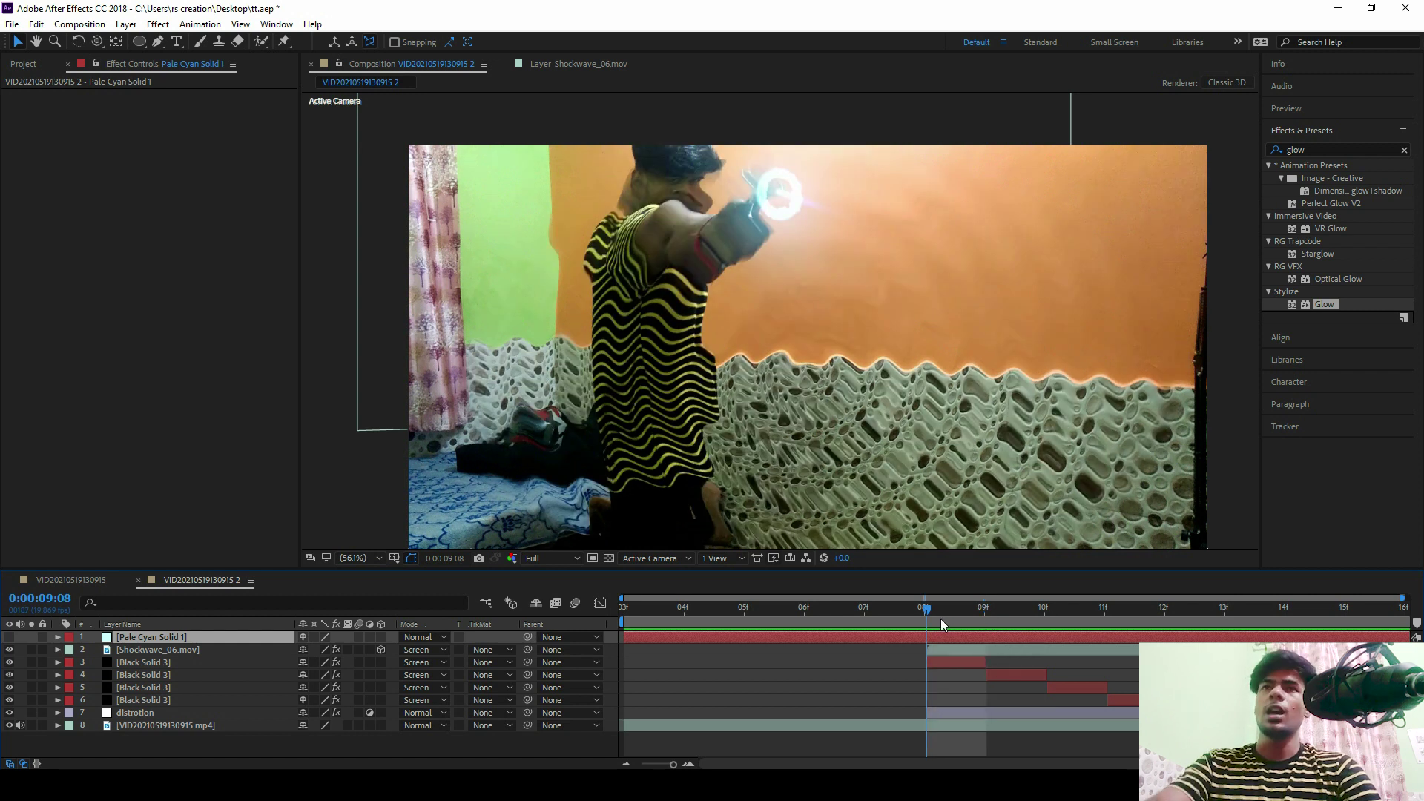
# Step: Draw a small Pen mask over the shoulder on the cyan solid
pyautogui.click(158, 41)
pyautogui.click(651, 167)
pyautogui.click(639, 201)
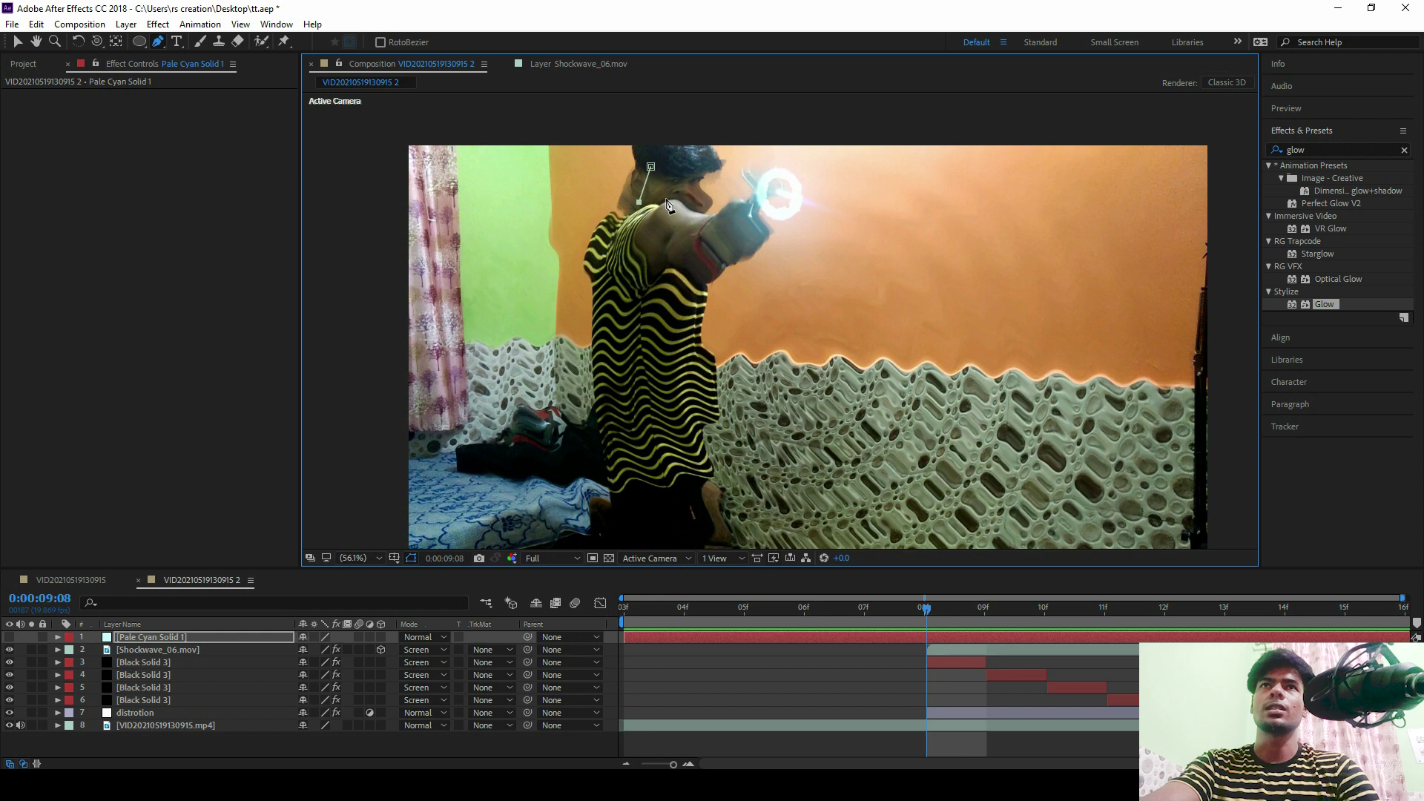
pyautogui.click(696, 202)
pyautogui.click(705, 161)
pyautogui.click(651, 167)
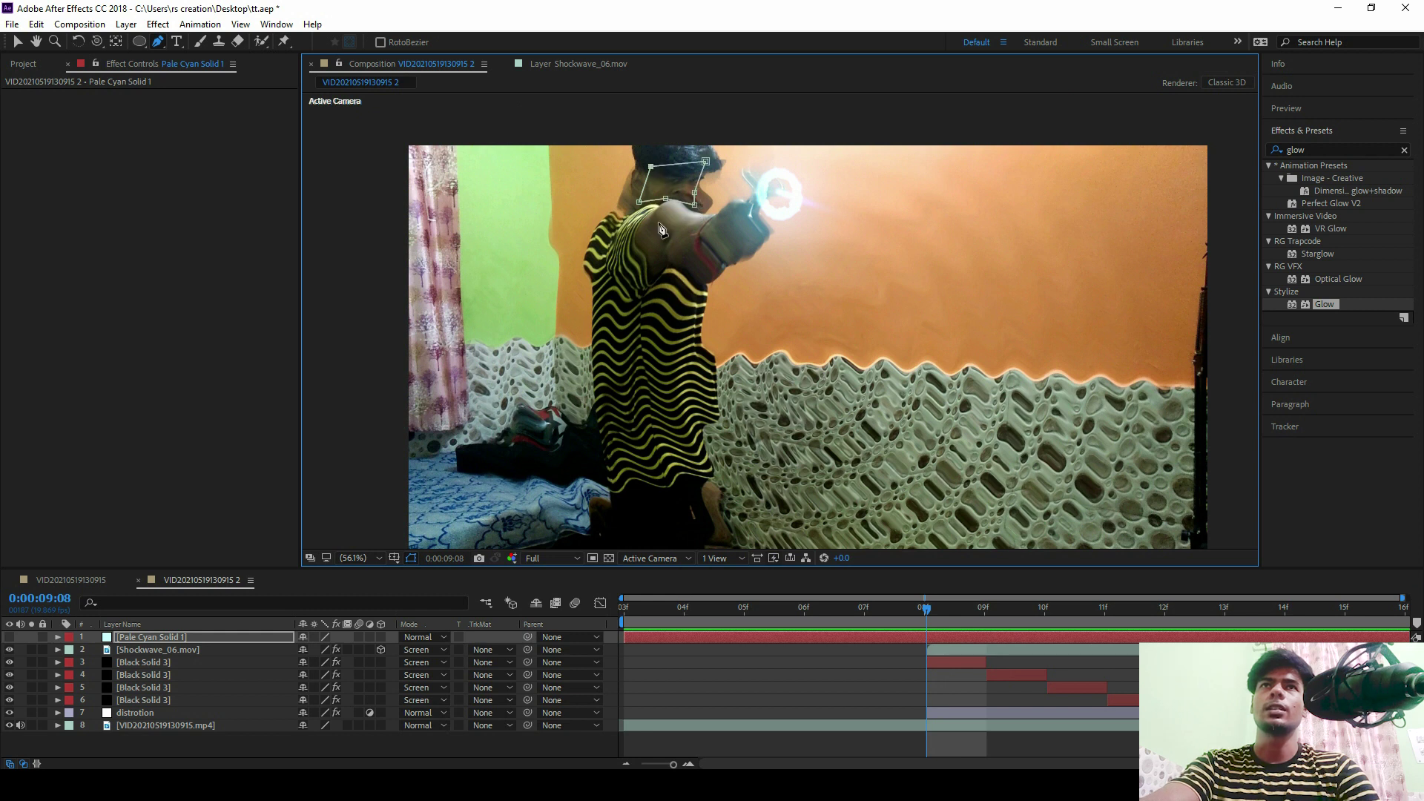
# Step: Trace a second mask around the raised arm toward the hand
pyautogui.click(697, 288)
pyautogui.click(707, 275)
pyautogui.click(732, 261)
pyautogui.click(742, 247)
pyautogui.click(735, 211)
pyautogui.click(699, 223)
pyautogui.click(672, 201)
pyautogui.click(656, 214)
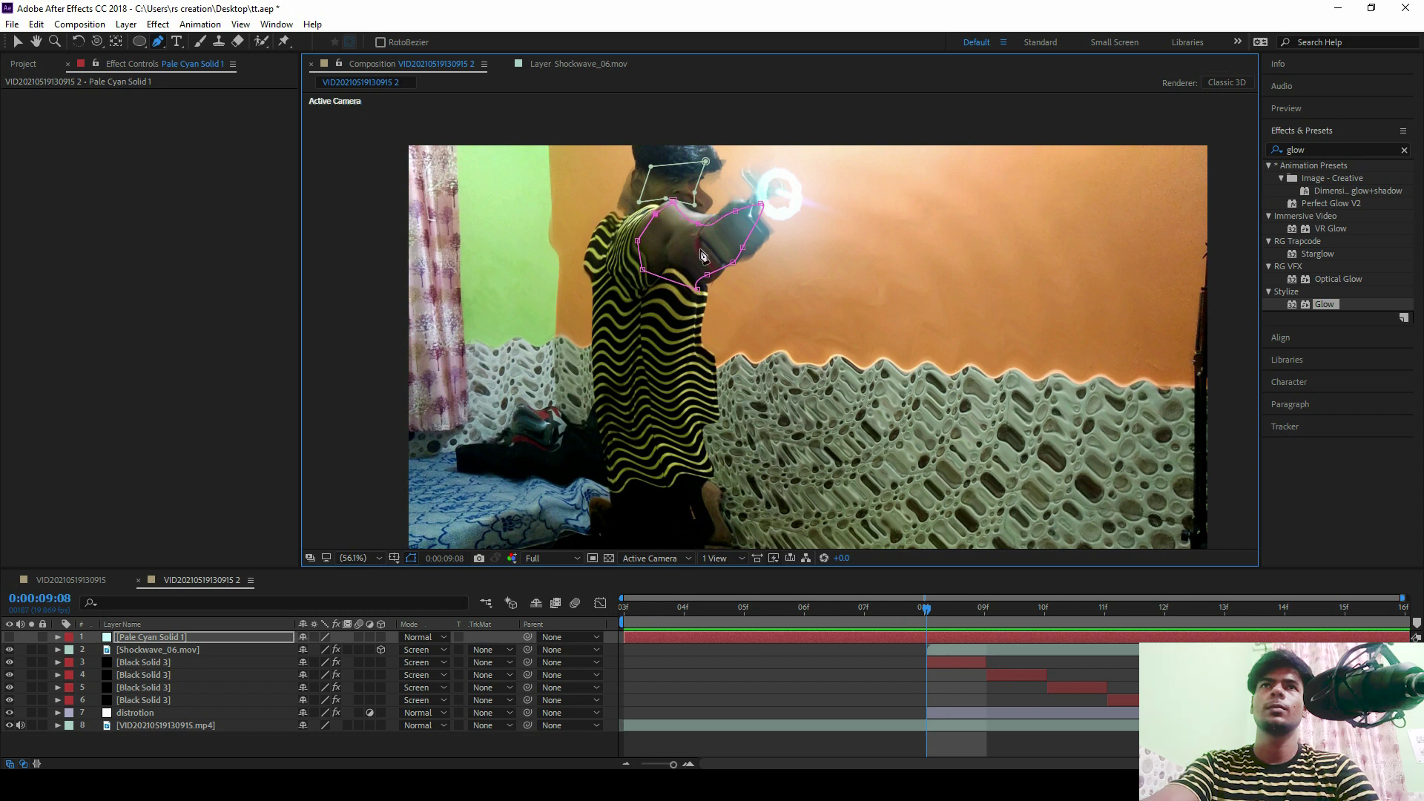
# Step: Show the cyan solid and feather Mask 1 by 83 and Mask 2 by 90 pixels
pyautogui.click(57, 637)
pyautogui.click(9, 637)
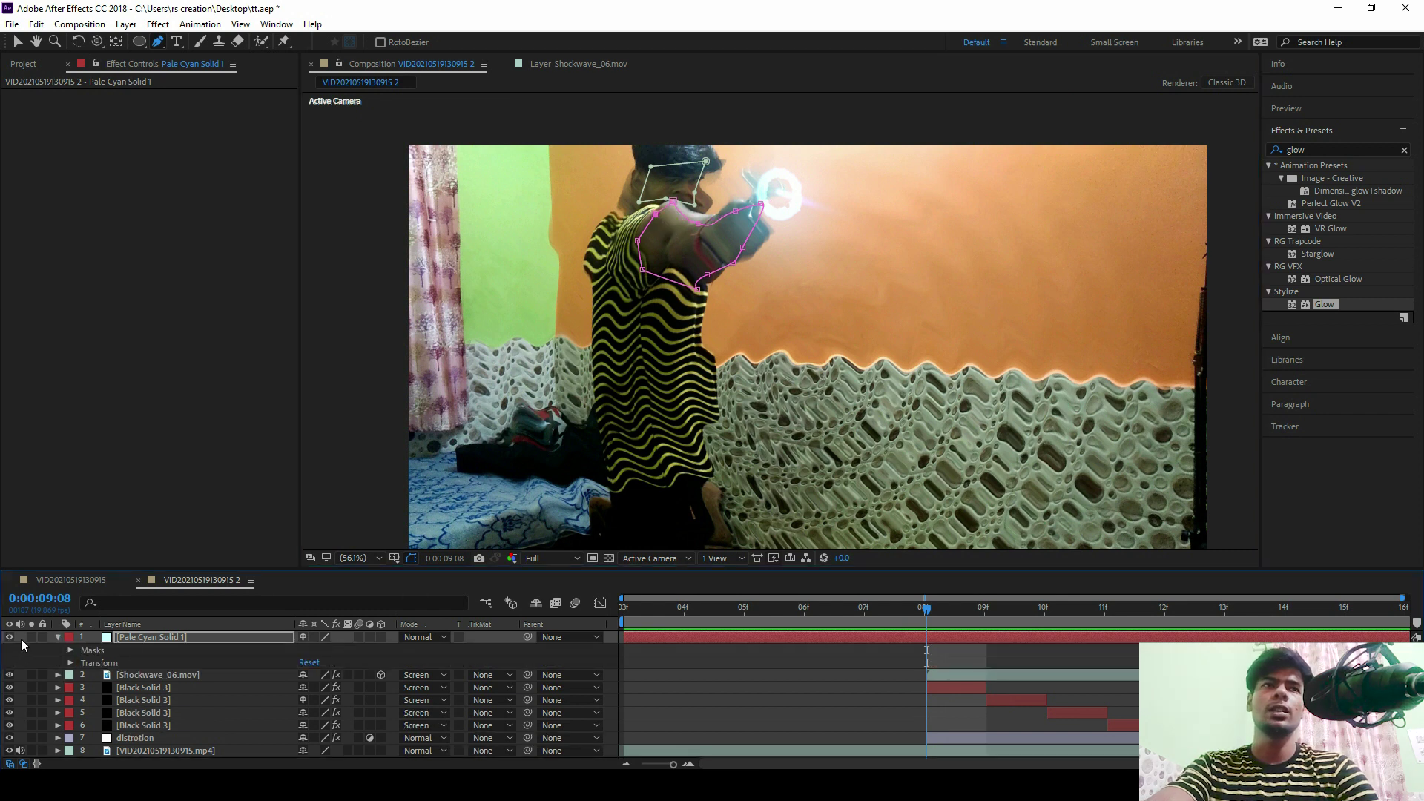
pyautogui.click(71, 650)
pyautogui.click(83, 663)
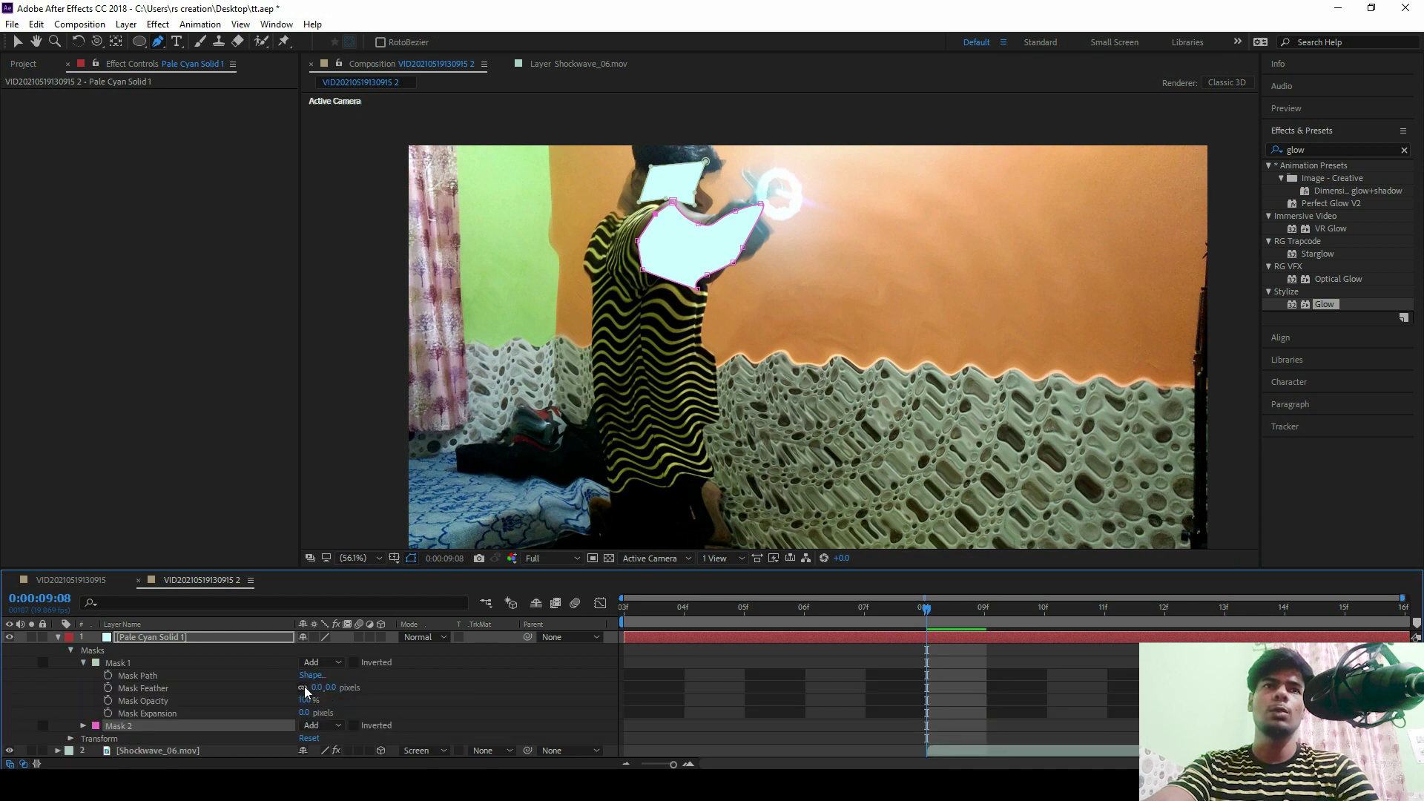
pyautogui.moveTo(319, 687); pyautogui.dragTo(361, 660)
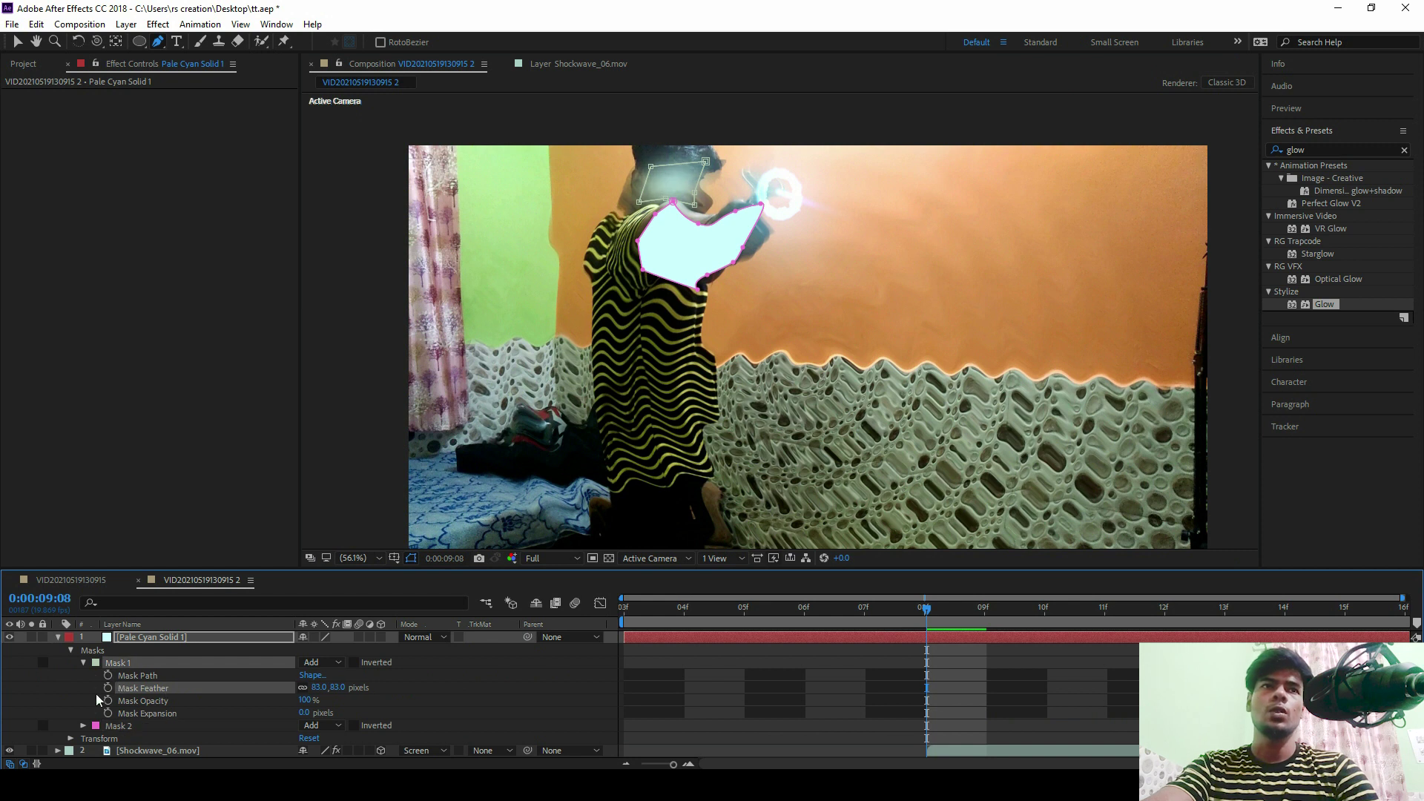
pyautogui.click(83, 725)
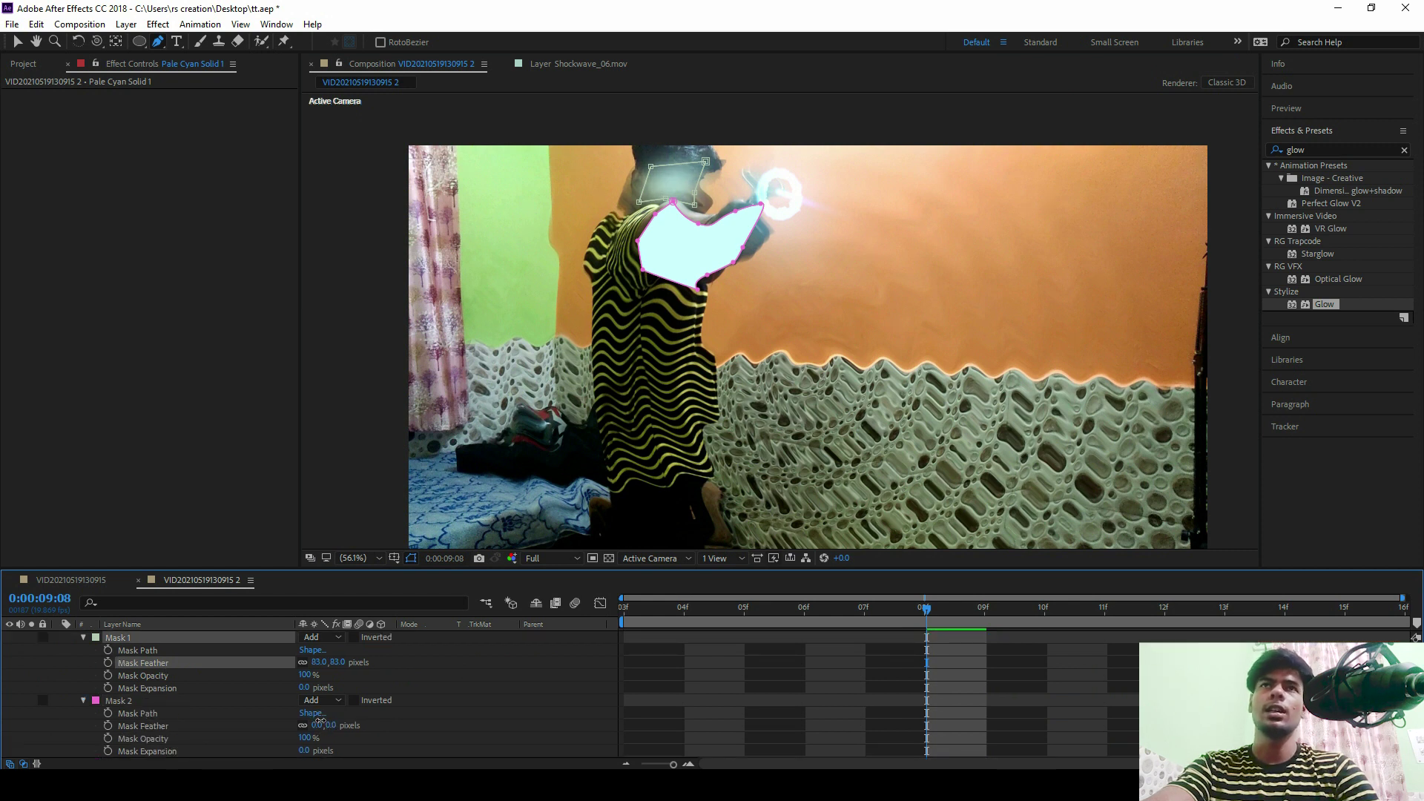
pyautogui.moveTo(319, 721); pyautogui.dragTo(348, 721)
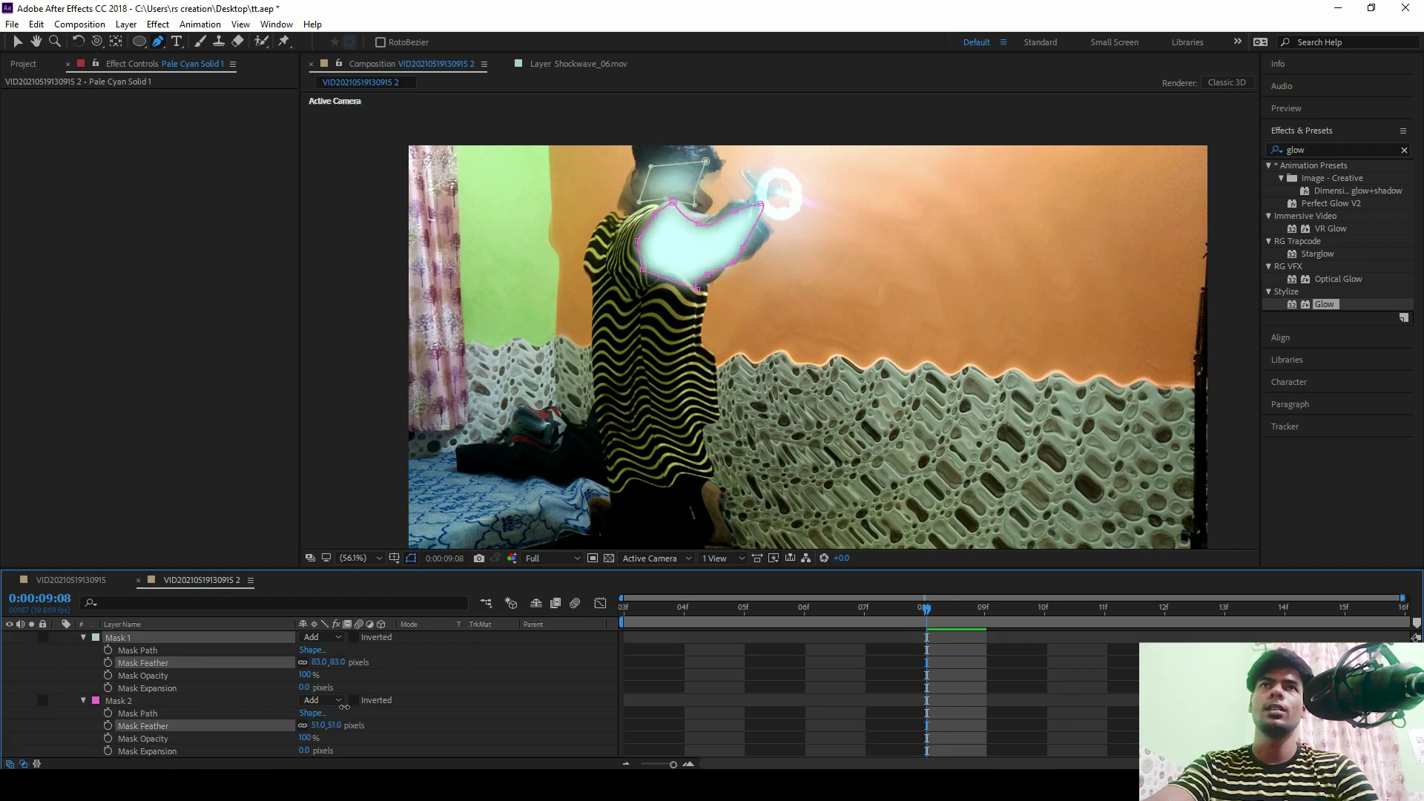
pyautogui.click(81, 638)
pyautogui.click(83, 650)
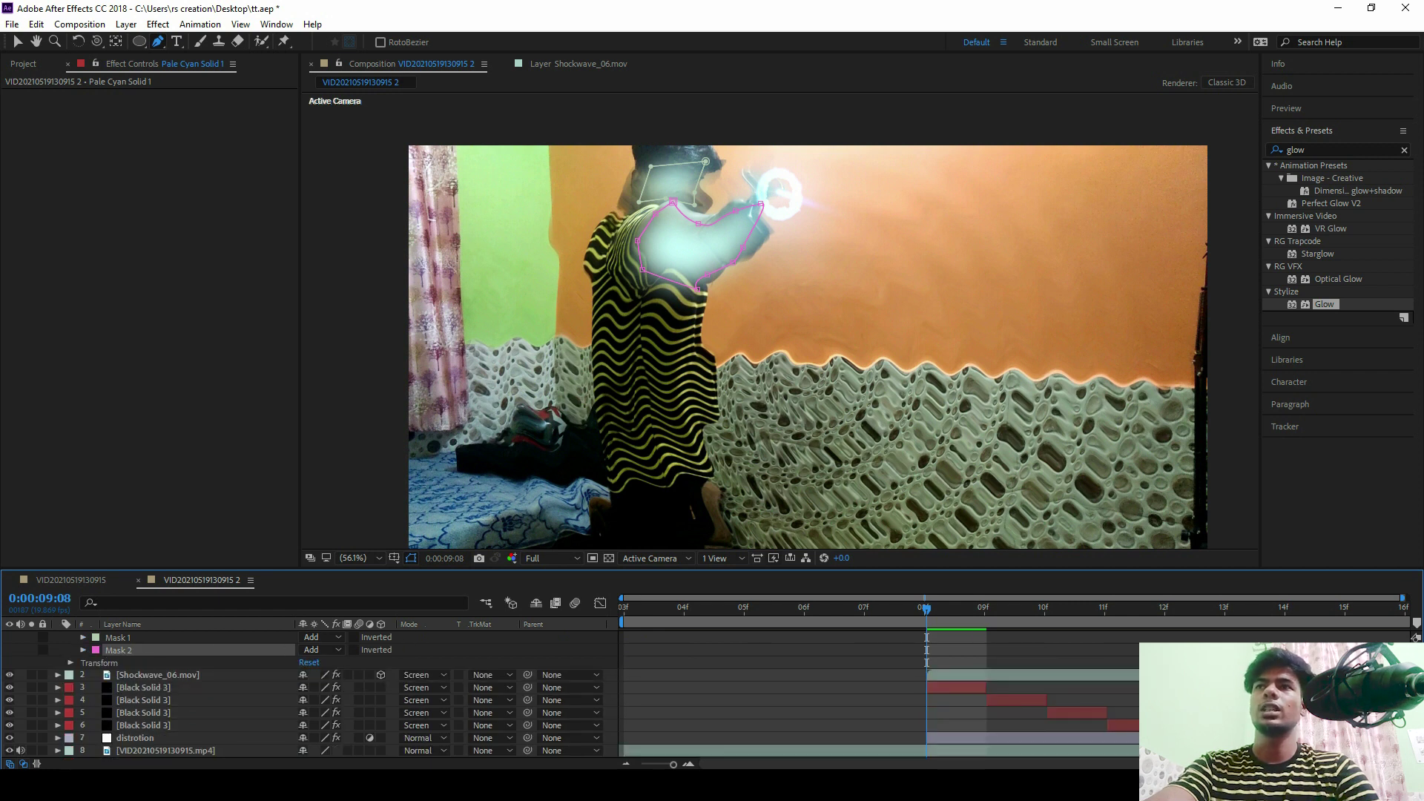
# Step: Set the Pale Cyan Solid 1 blend mode to Add after briefly trying Screen
pyautogui.scroll(1, 311, 693)
pyautogui.click(445, 638)
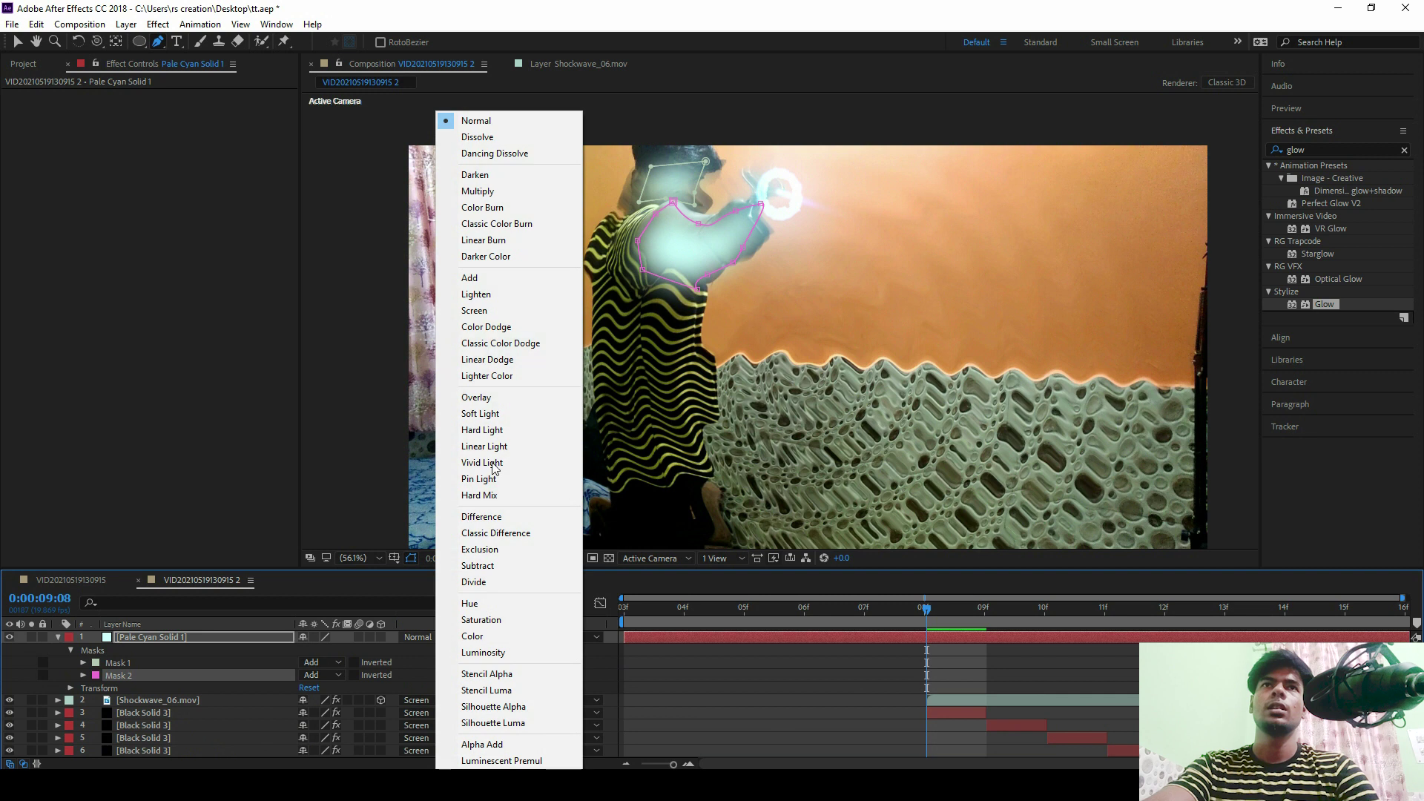
pyautogui.click(483, 276)
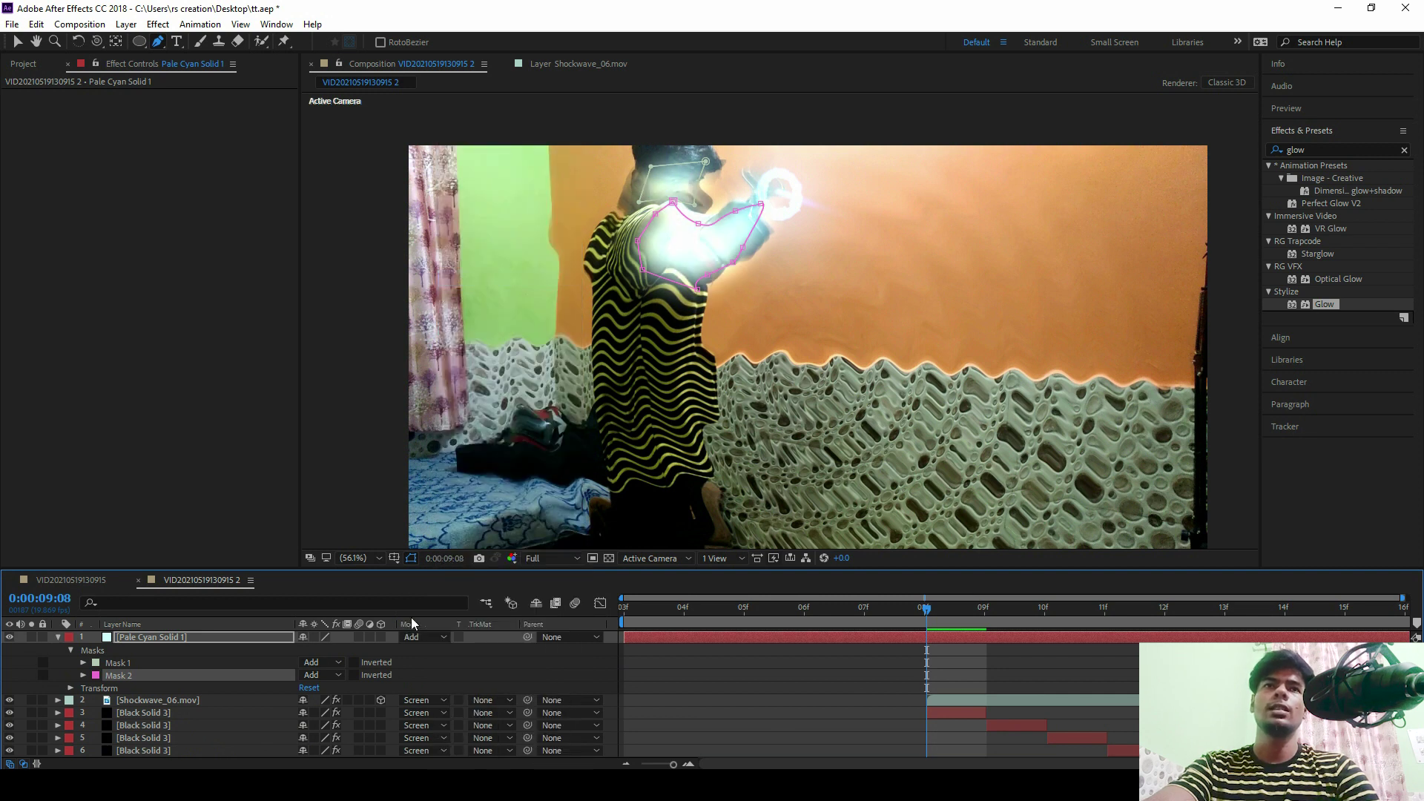
pyautogui.click(429, 637)
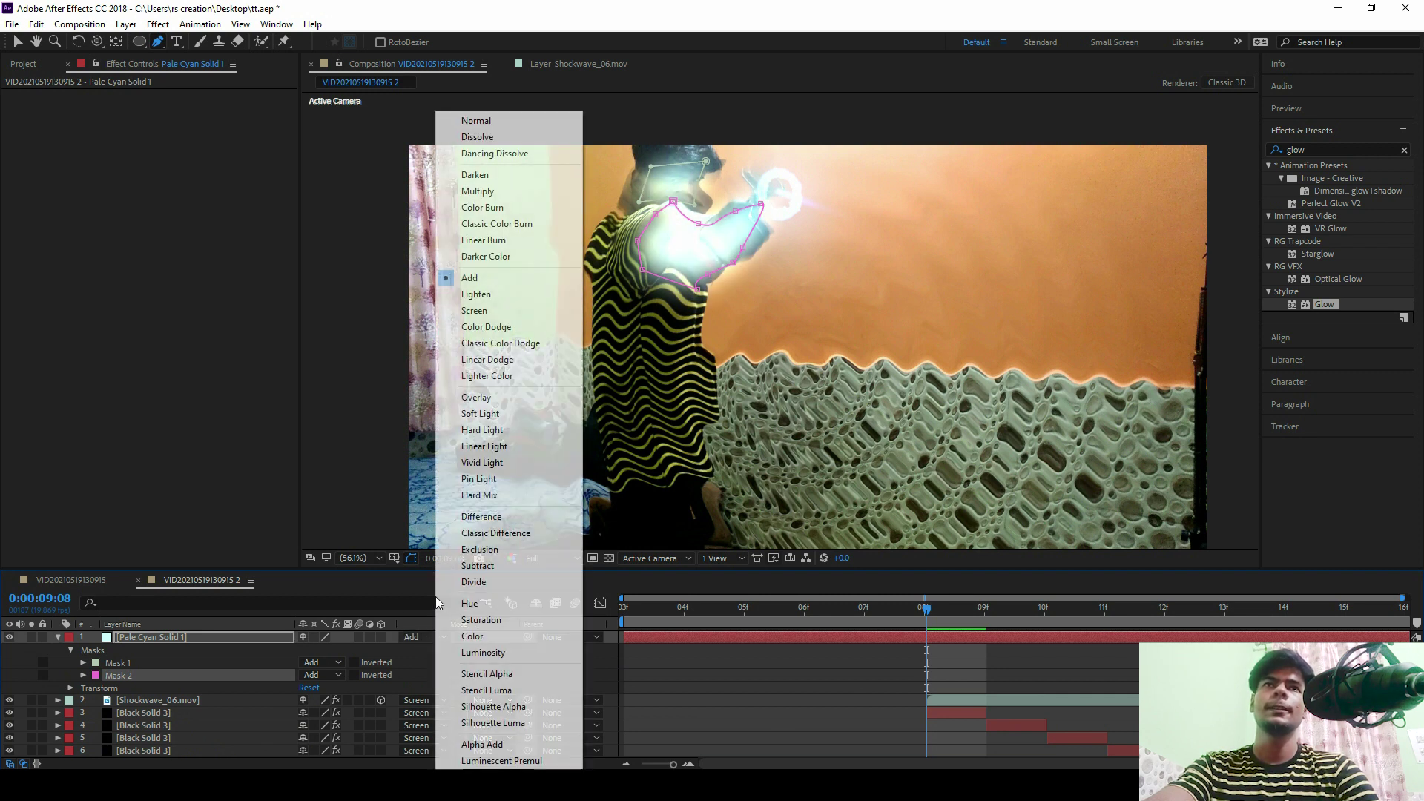
pyautogui.click(475, 310)
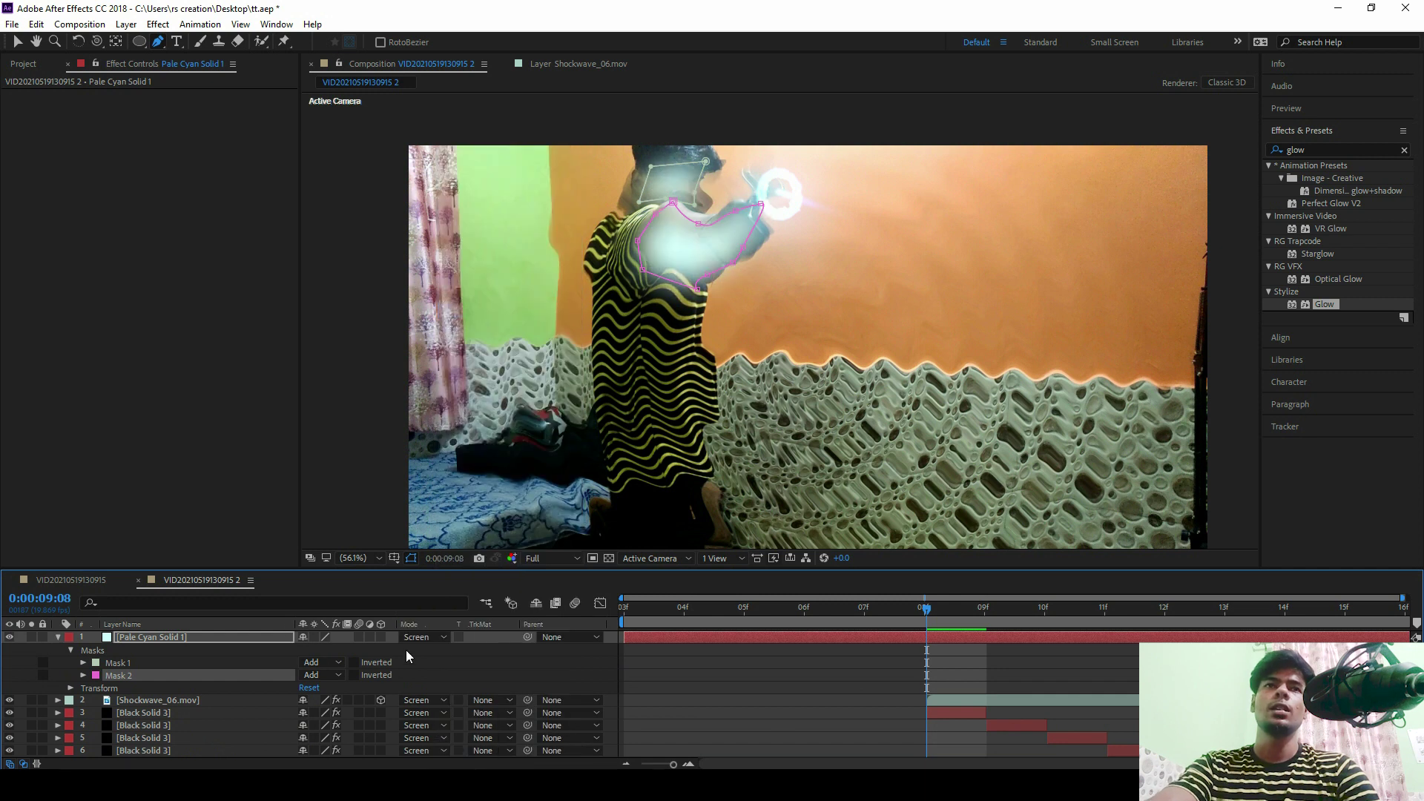
pyautogui.click(435, 638)
pyautogui.click(460, 277)
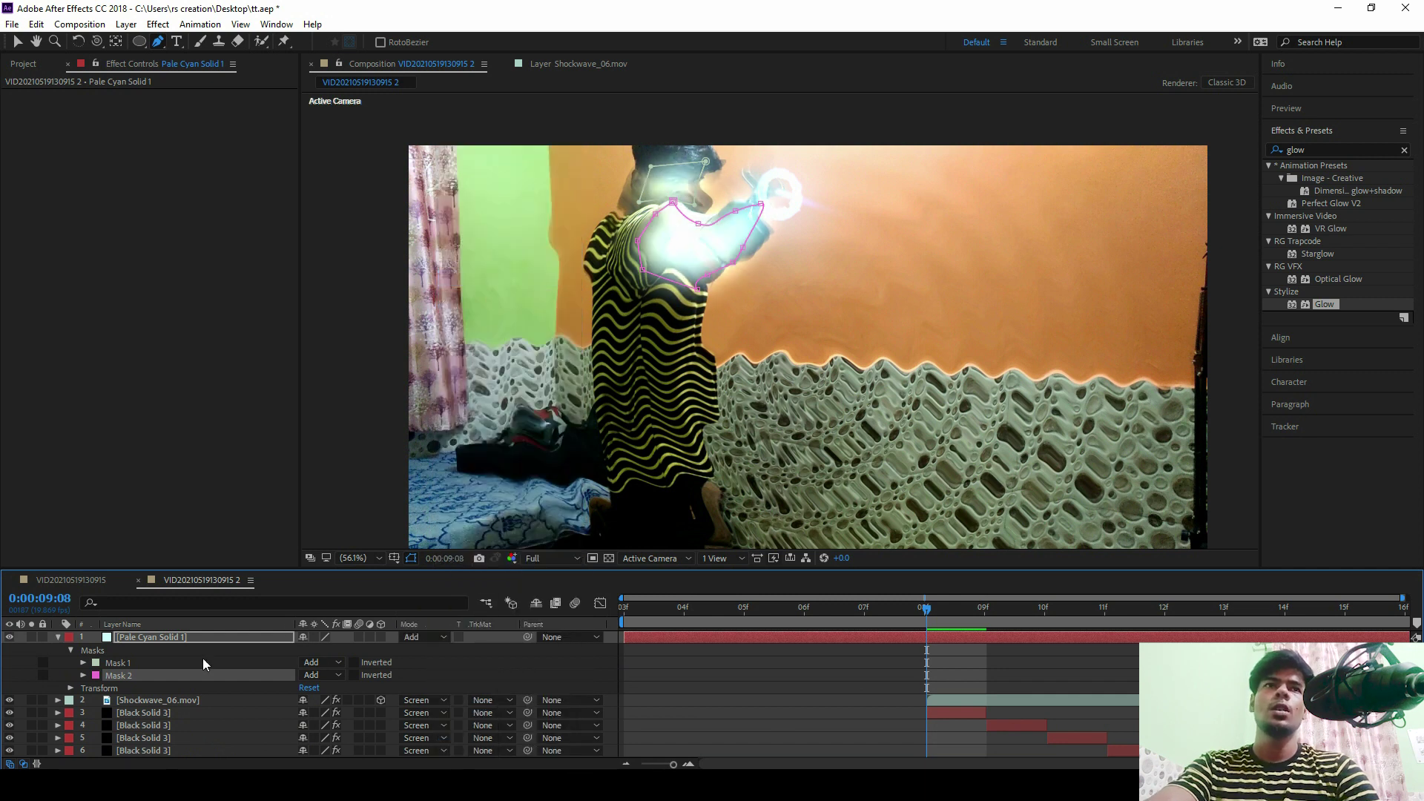
# Step: Lower the Pale Cyan Solid 1 opacity to 50%
pyautogui.click(170, 638)
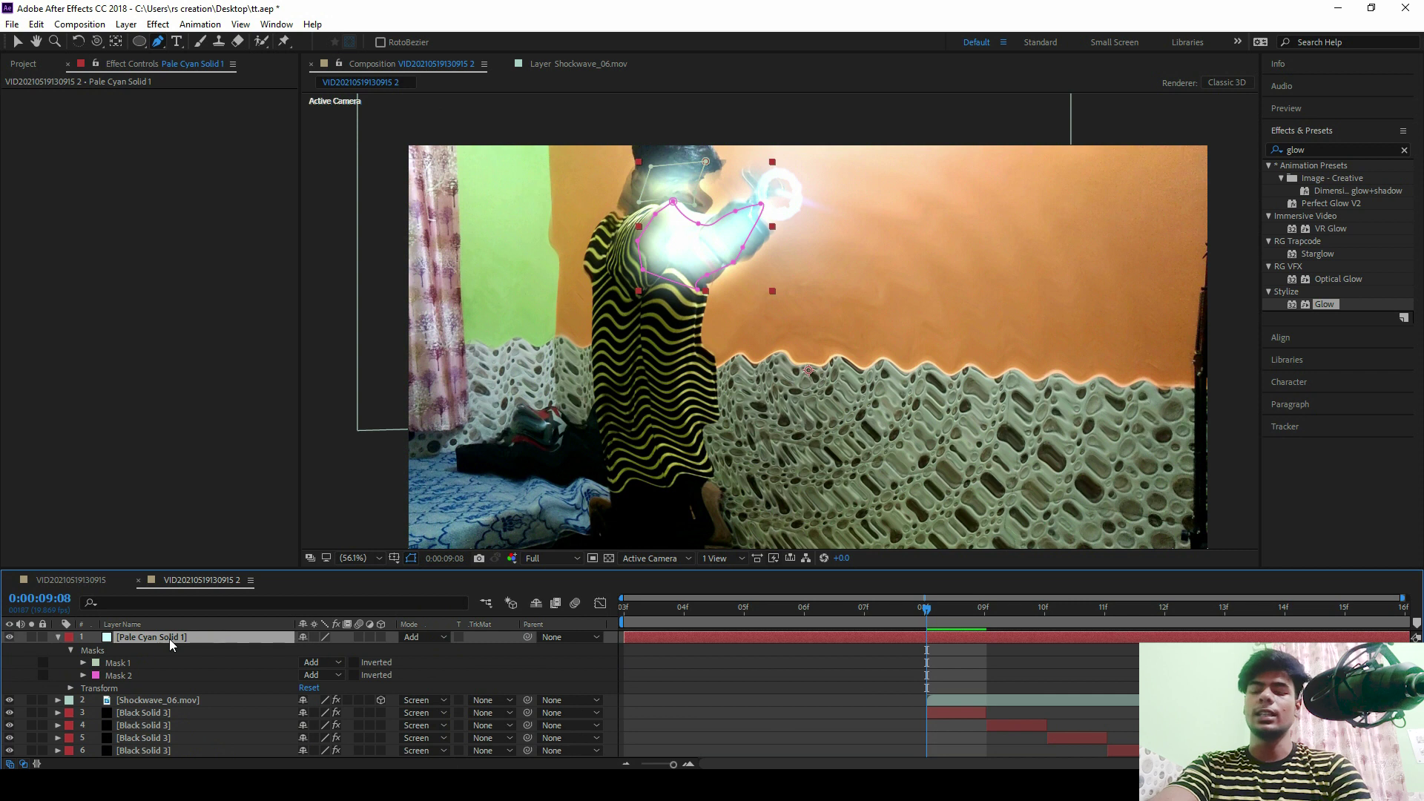
pyautogui.press('t')
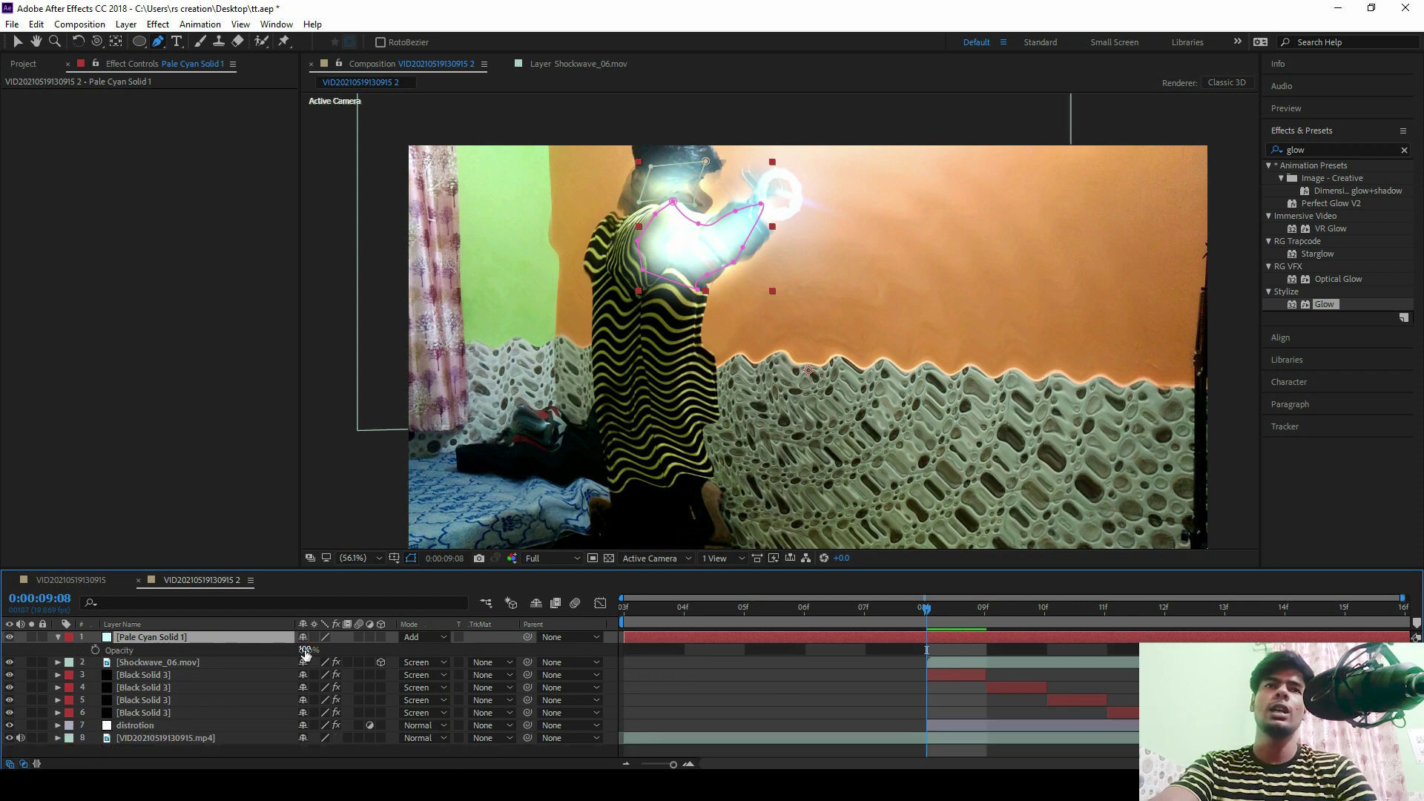
pyautogui.click(305, 650)
pyautogui.write('50')
pyautogui.press('Return')
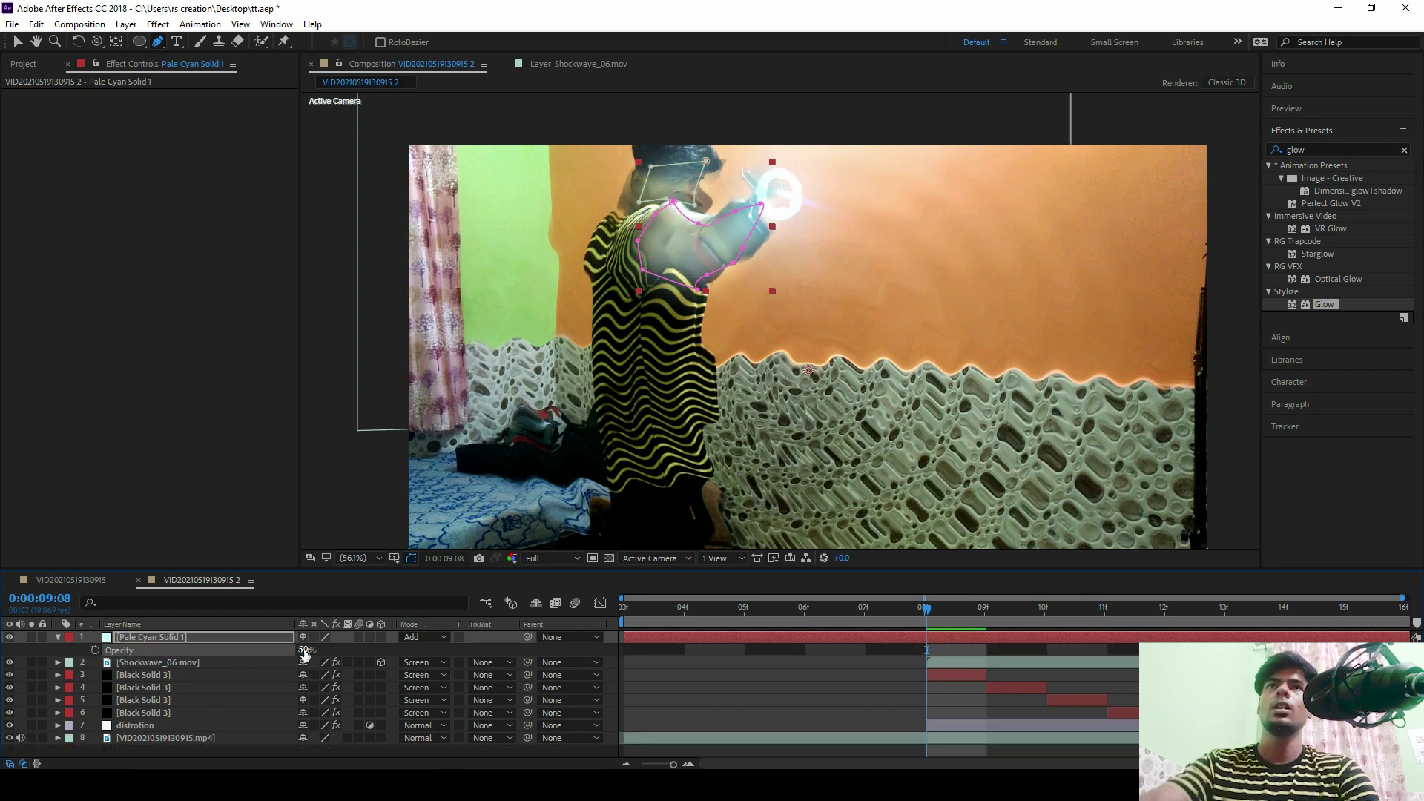
pyautogui.click(1305, 150)
# Step: Apply Gaussian Blur to the cyan solid with Blurriness 20.3
pyautogui.write('gaus')
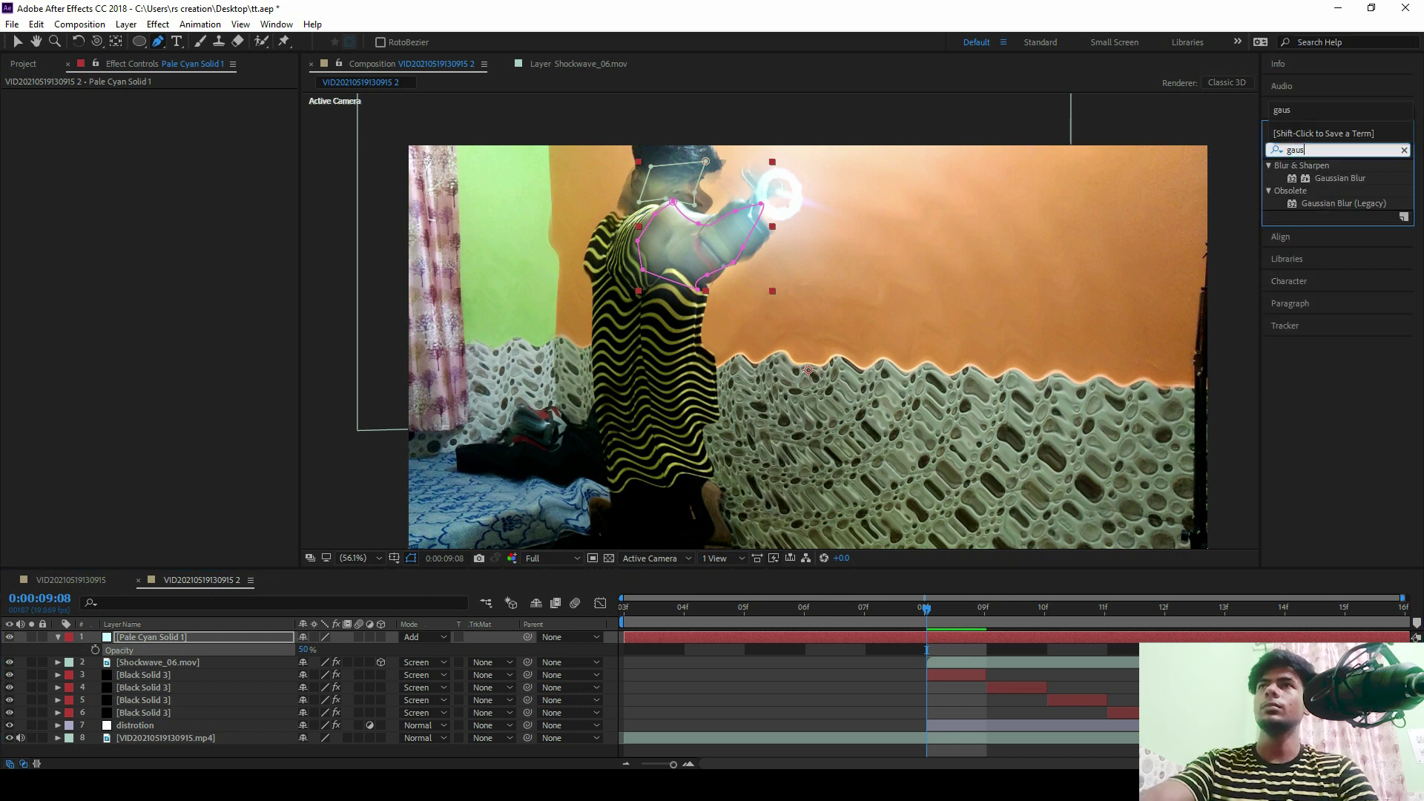
pyautogui.moveTo(1339, 178); pyautogui.dragTo(275, 639)
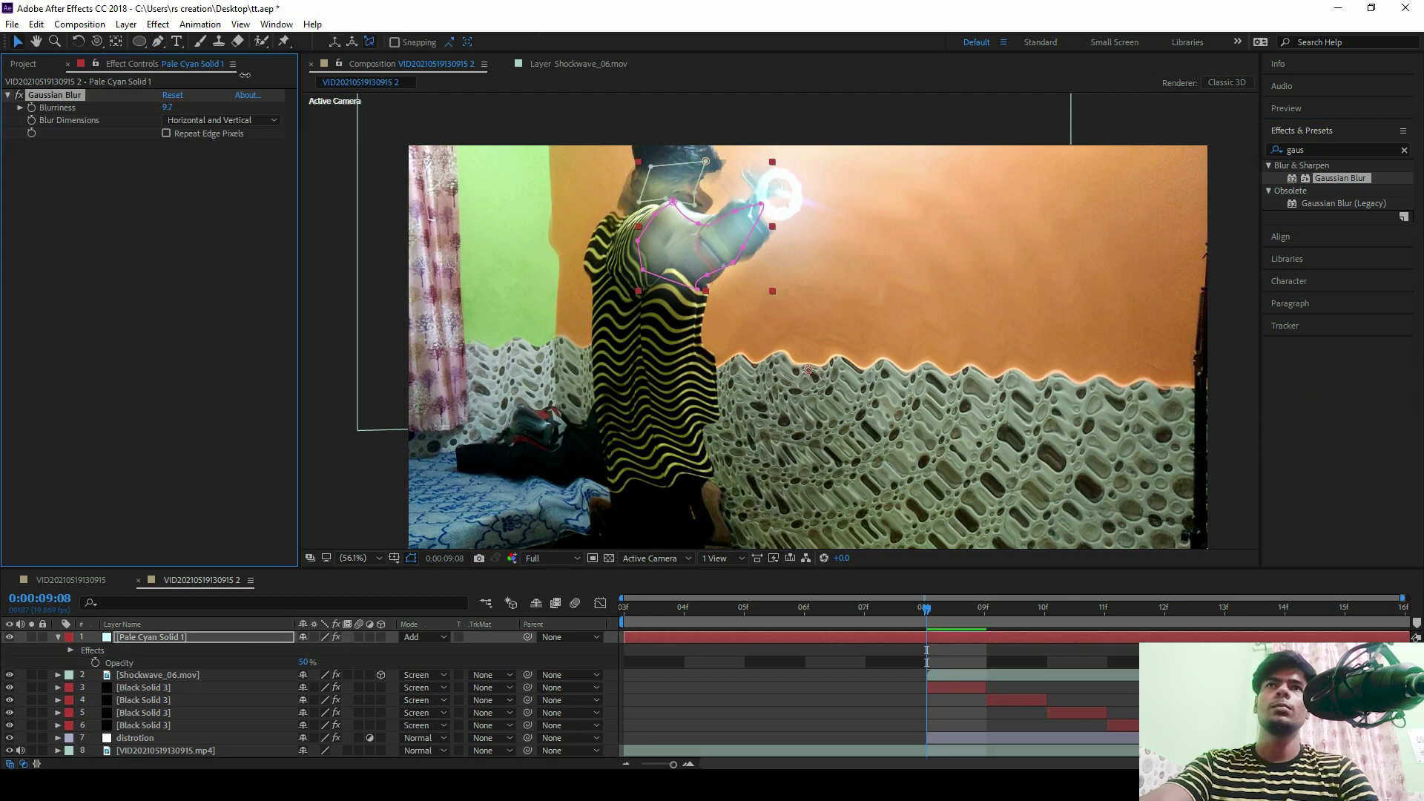
pyautogui.moveTo(169, 106); pyautogui.dragTo(174, 107)
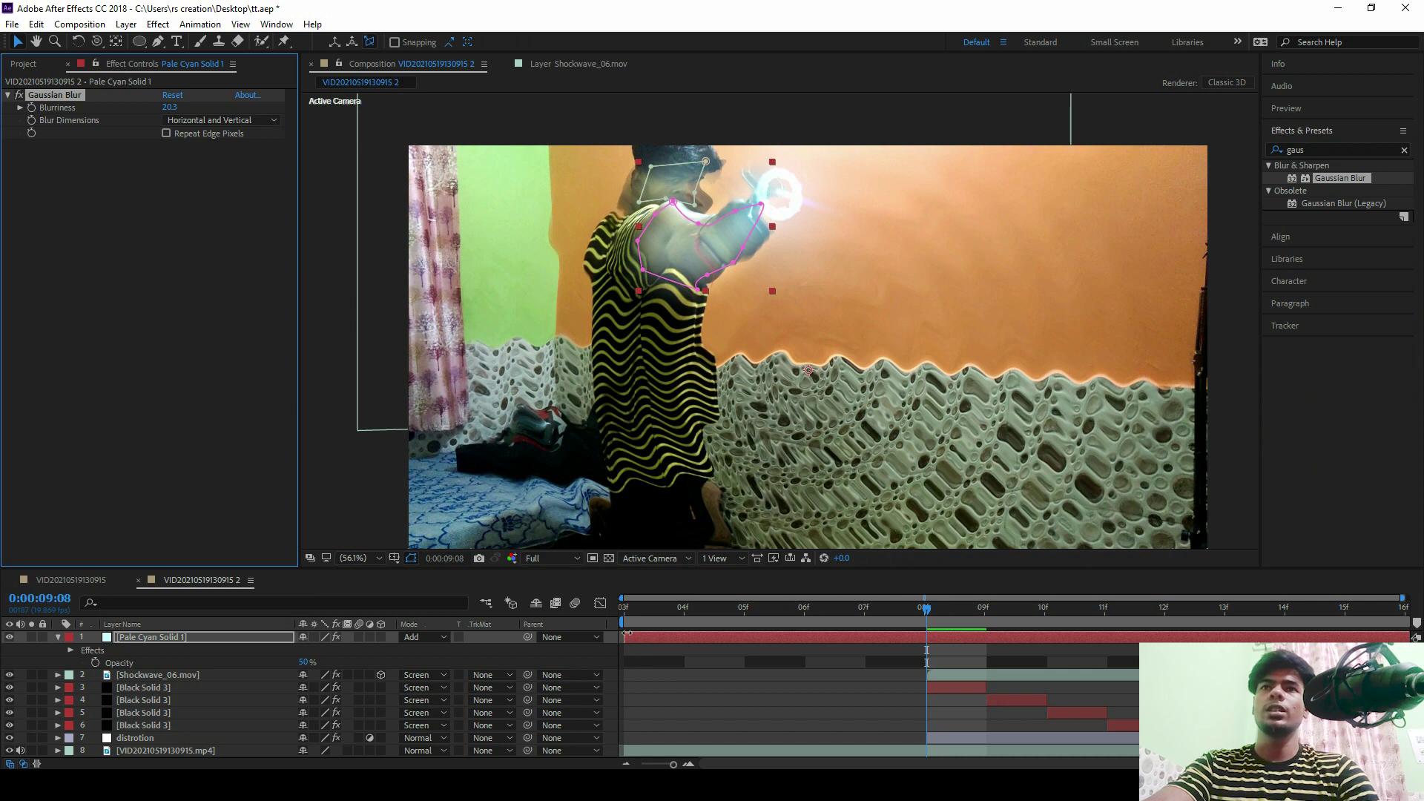
# Step: Trim the cyan layer to a brief span from 9:08 and slightly adjust an arm mask point
pyautogui.moveTo(627, 633); pyautogui.dragTo(926, 633)
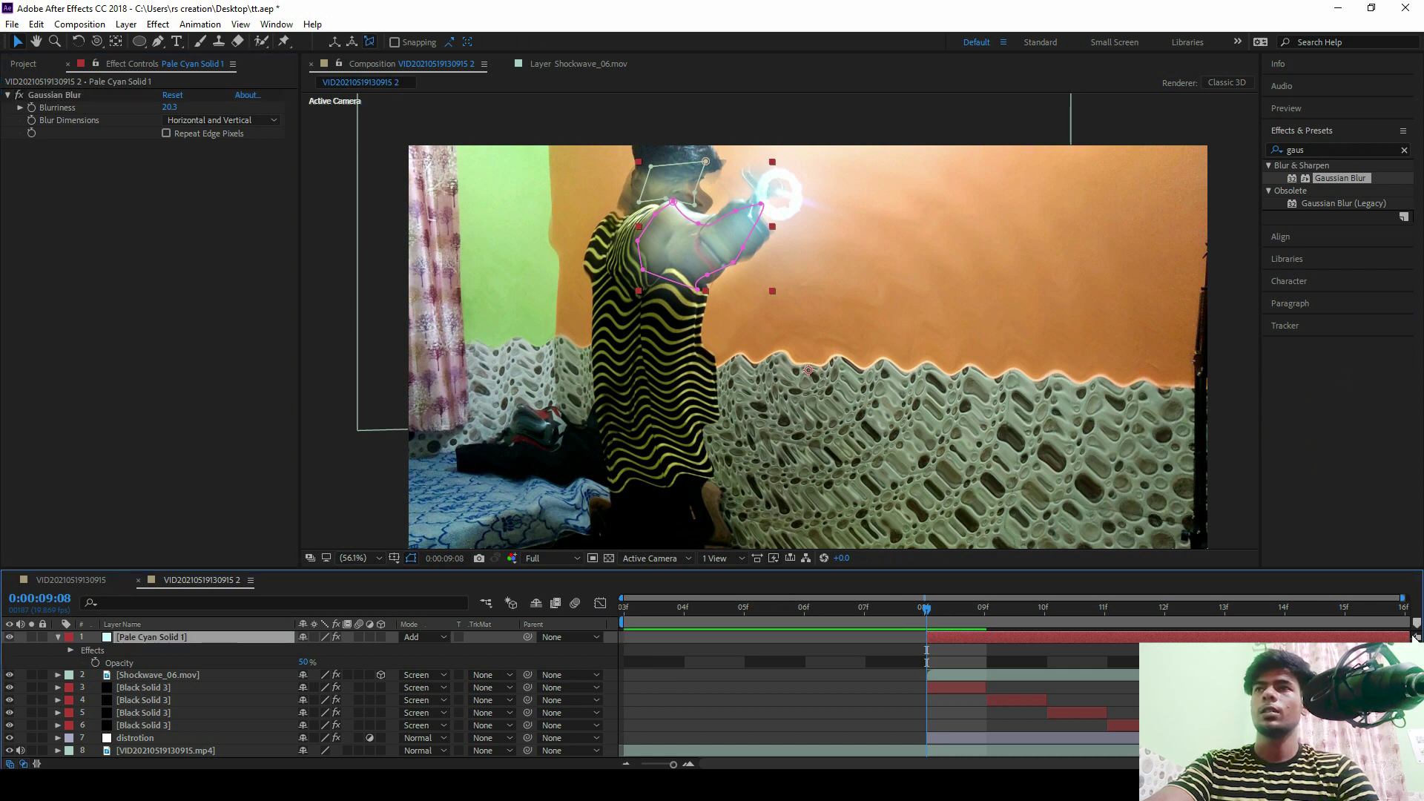
pyautogui.moveTo(1408, 636)
pyautogui.mouseDown()
pyautogui.moveTo(980, 645)
pyautogui.moveTo(926, 613)
pyautogui.moveTo(945, 611)
pyautogui.mouseUp()
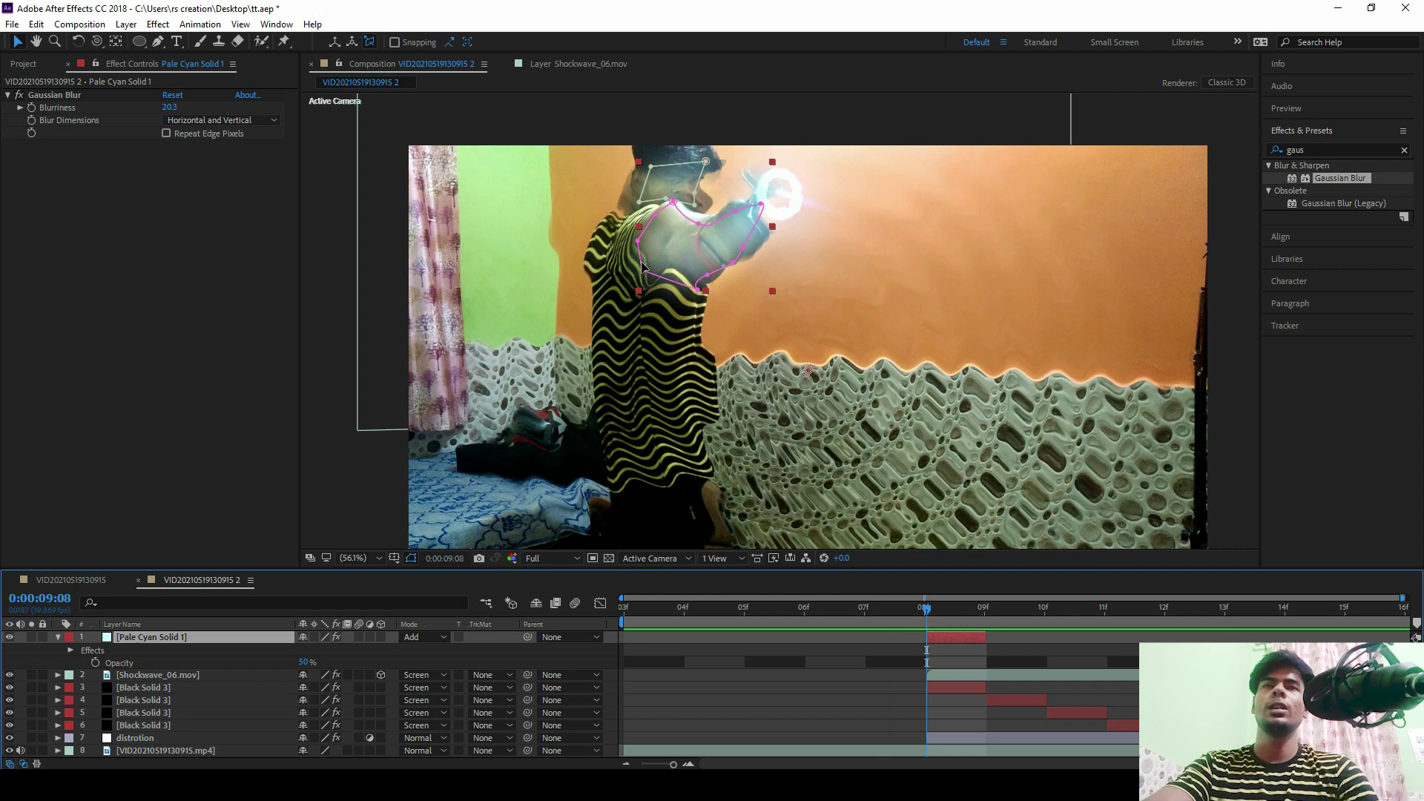
pyautogui.click(673, 206)
pyautogui.moveTo(638, 238); pyautogui.dragTo(639, 277)
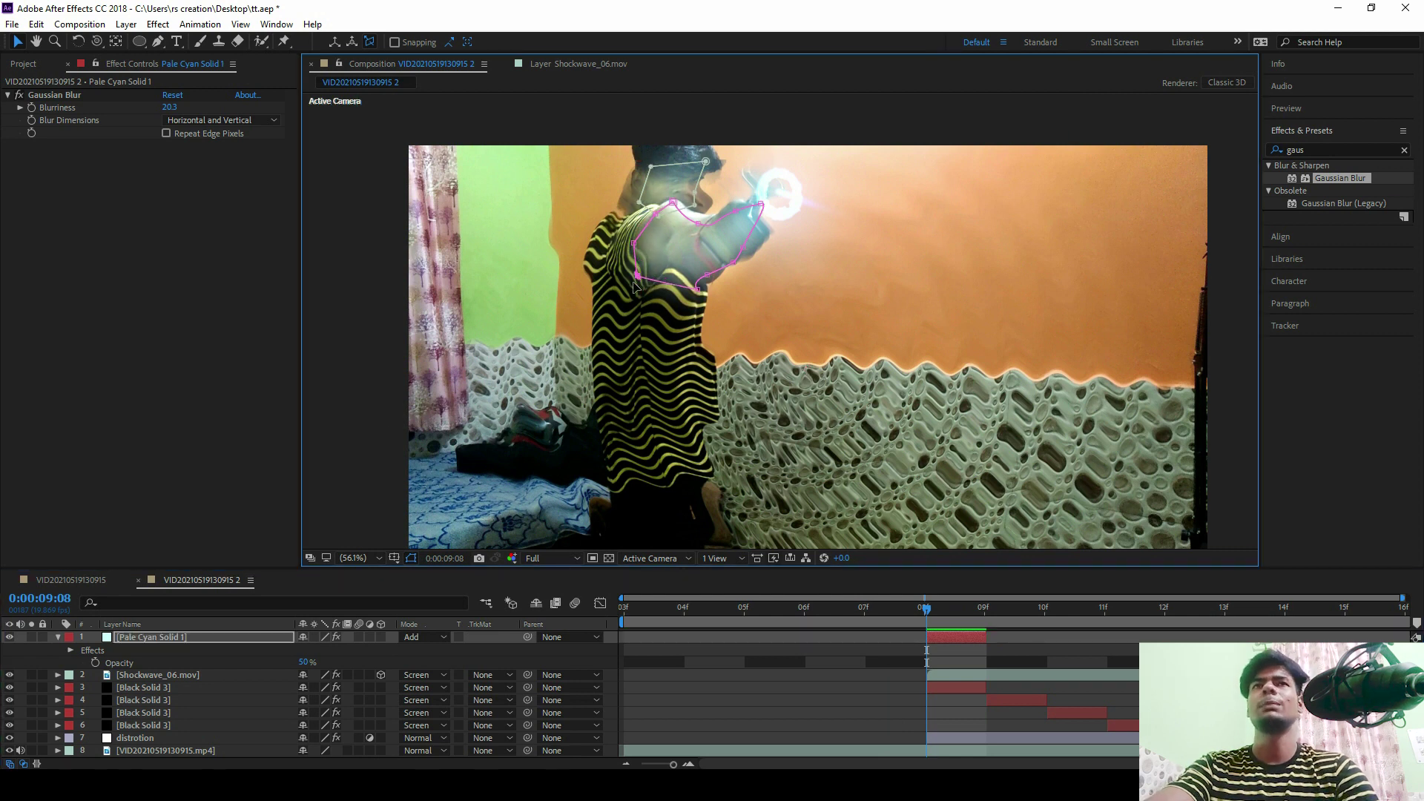
# Step: Step back to frame 09:07 and preview the finished flash, shockwave and arm glow
pyautogui.click(888, 617)
pyautogui.press('space')
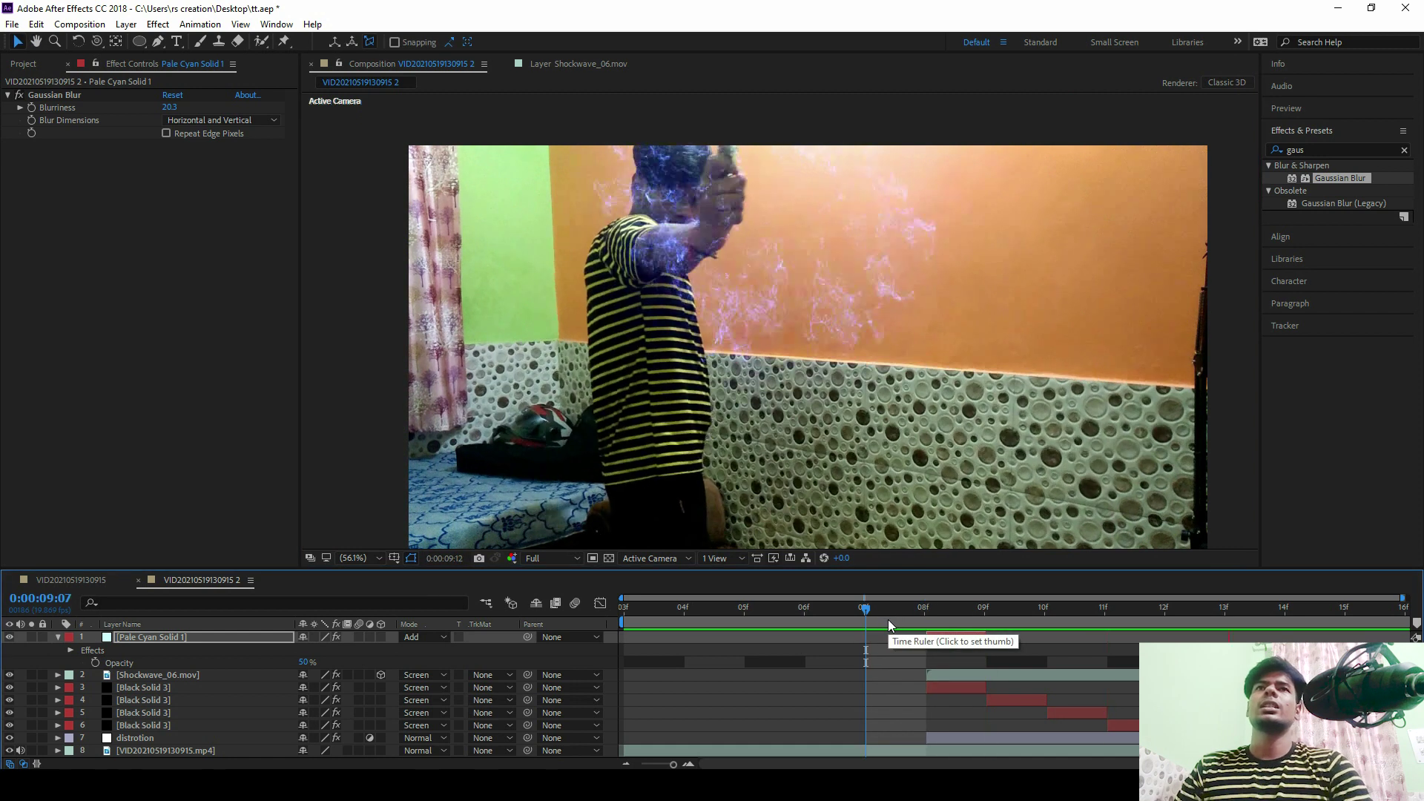